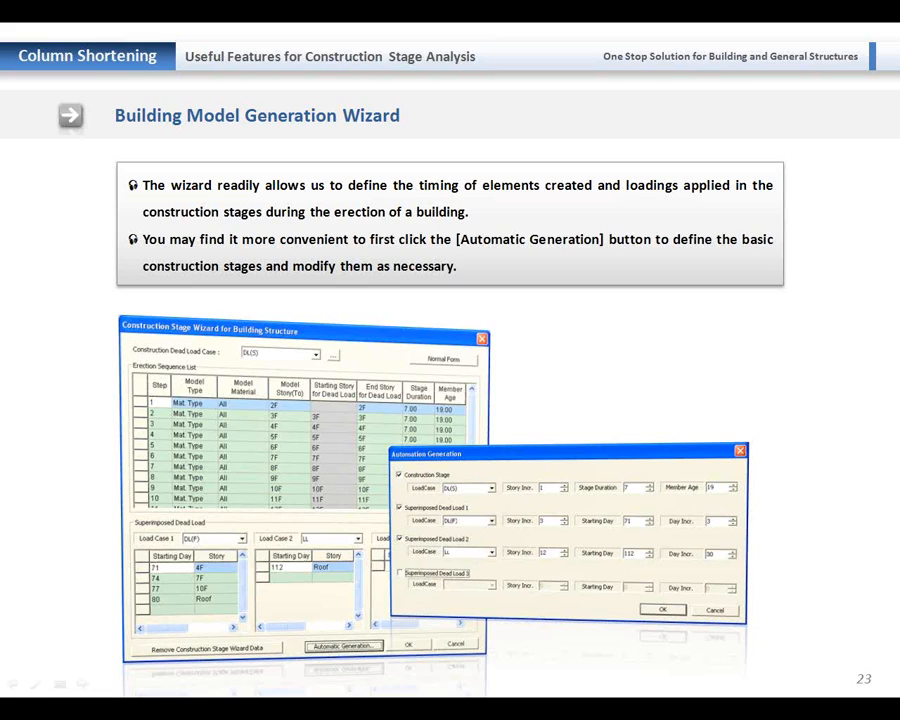
# Switch from the slide show to midas Gen and open the first composite section for construction stage, section 219, for modification.
pyautogui.click(474, 507)
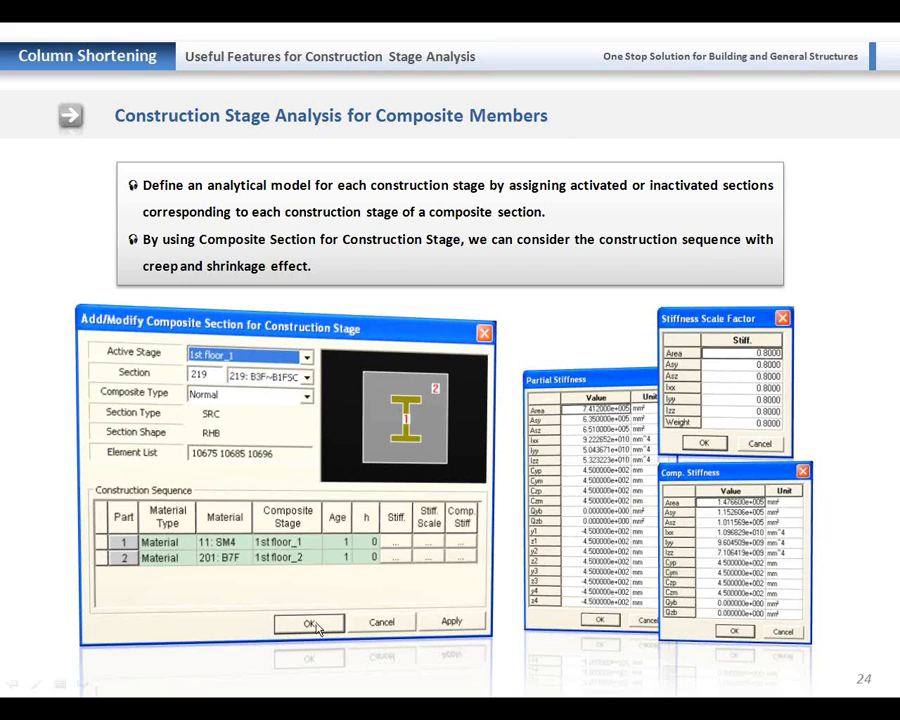
pyautogui.hotkey('alt', 'Tab')
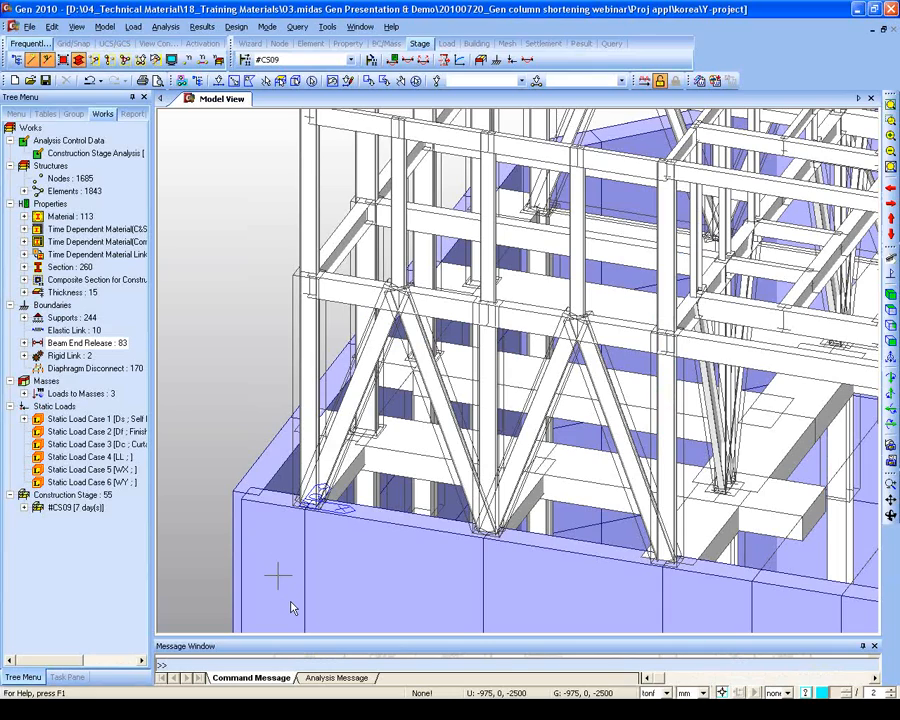
pyautogui.moveTo(334, 505); pyautogui.dragTo(359, 447, button='middle')
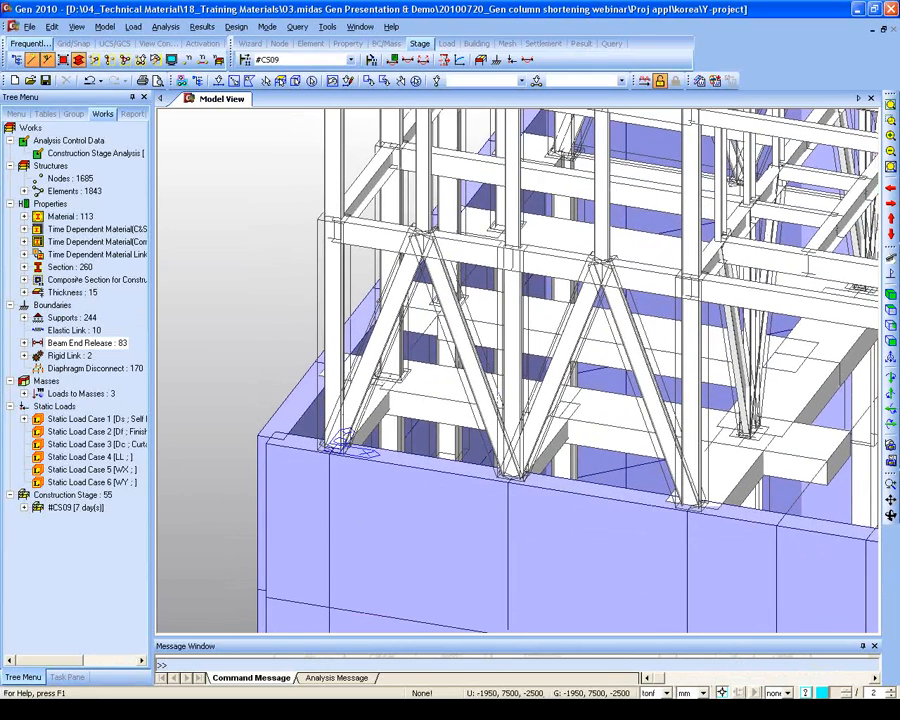
pyautogui.doubleClick(60, 280)
pyautogui.rightClick(130, 305)
pyautogui.click(122, 292)
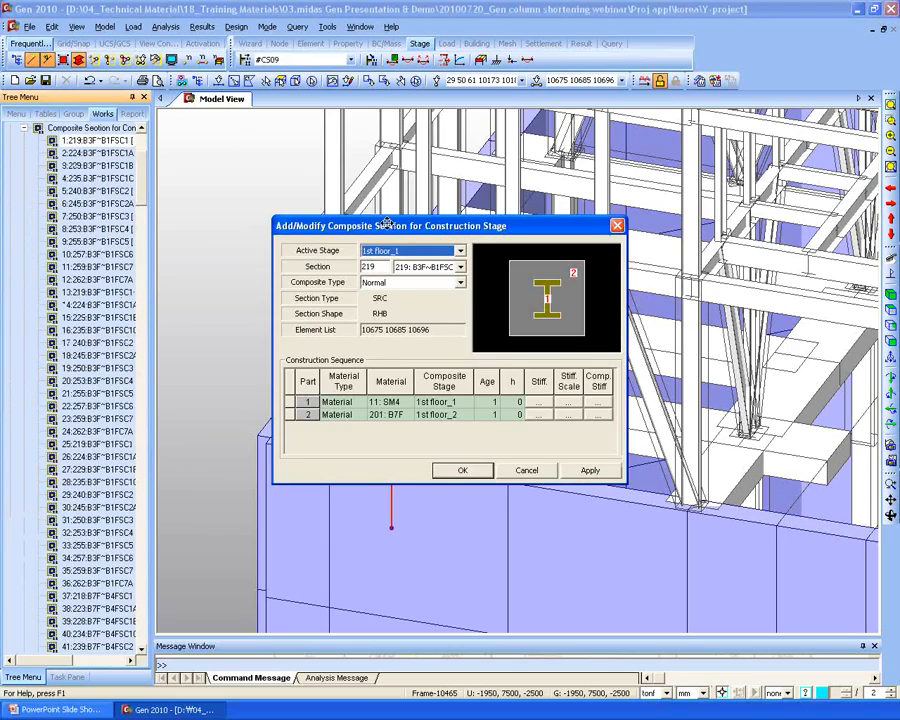
# Examine the composite stage options for part 1 of section 219 and close the definition without changes.
pyautogui.moveTo(388, 218); pyautogui.dragTo(315, 157)
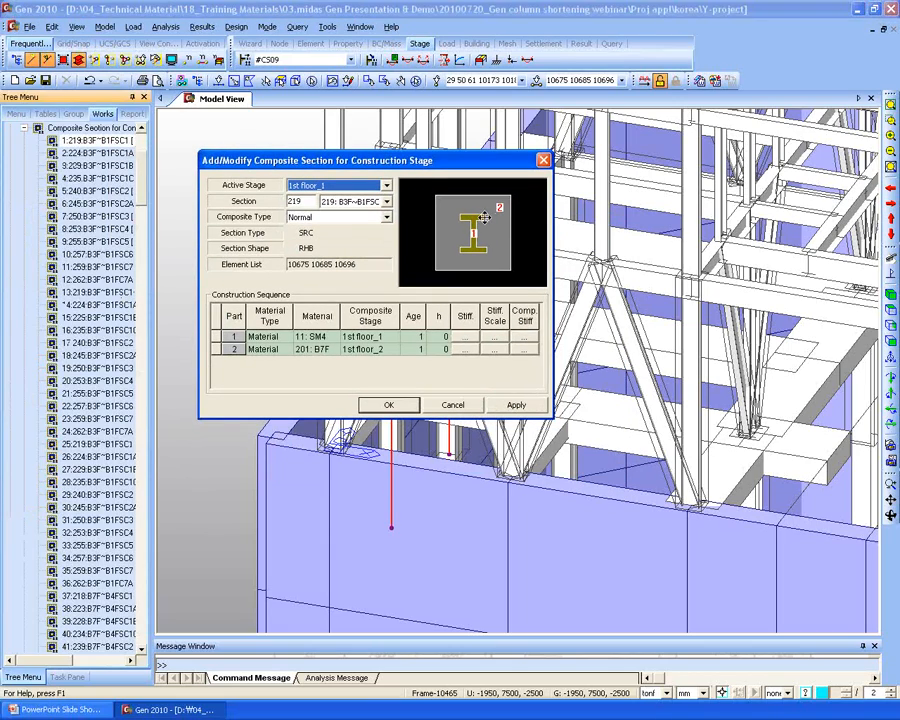
pyautogui.click(398, 341)
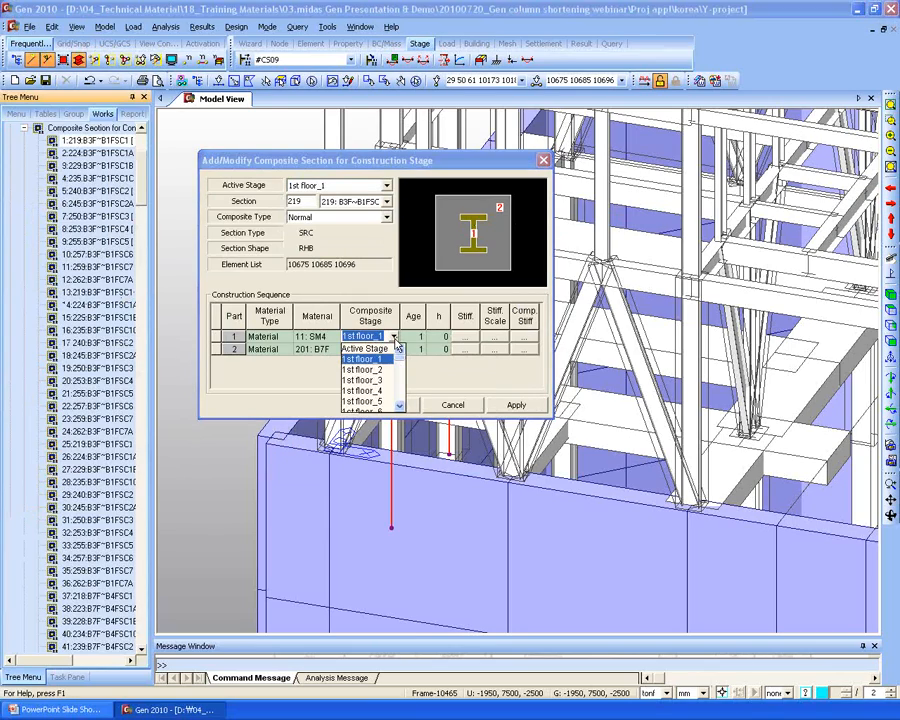
pyautogui.click(398, 341)
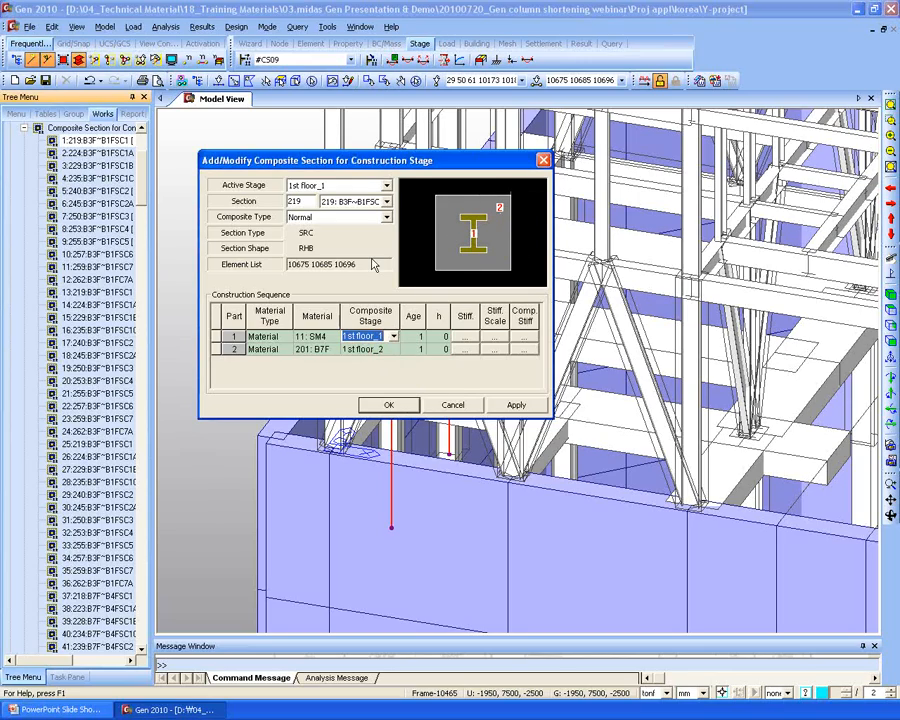
pyautogui.moveTo(356, 163); pyautogui.dragTo(543, 177)
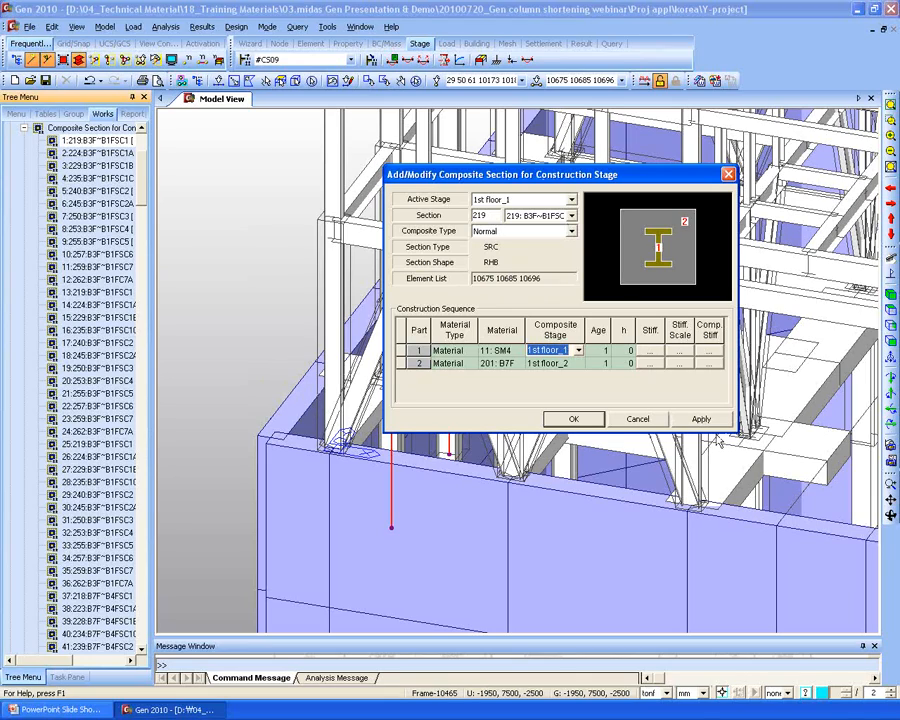
pyautogui.click(636, 420)
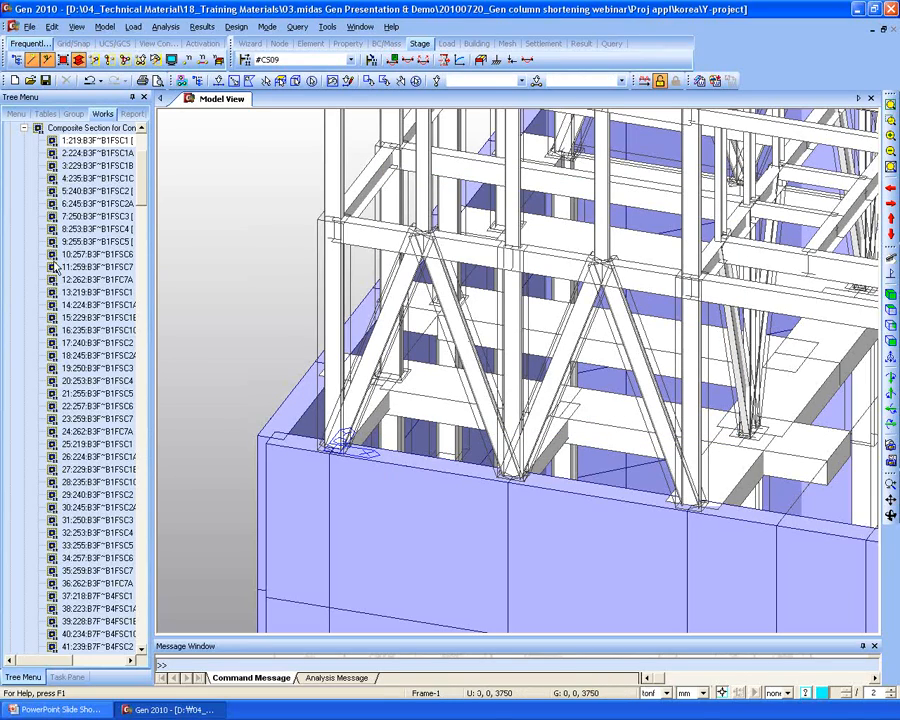
# Return to the slide show and advance to the slide on material stiffness changes for cracked sections.
pyautogui.hotkey('alt', 'Tab')
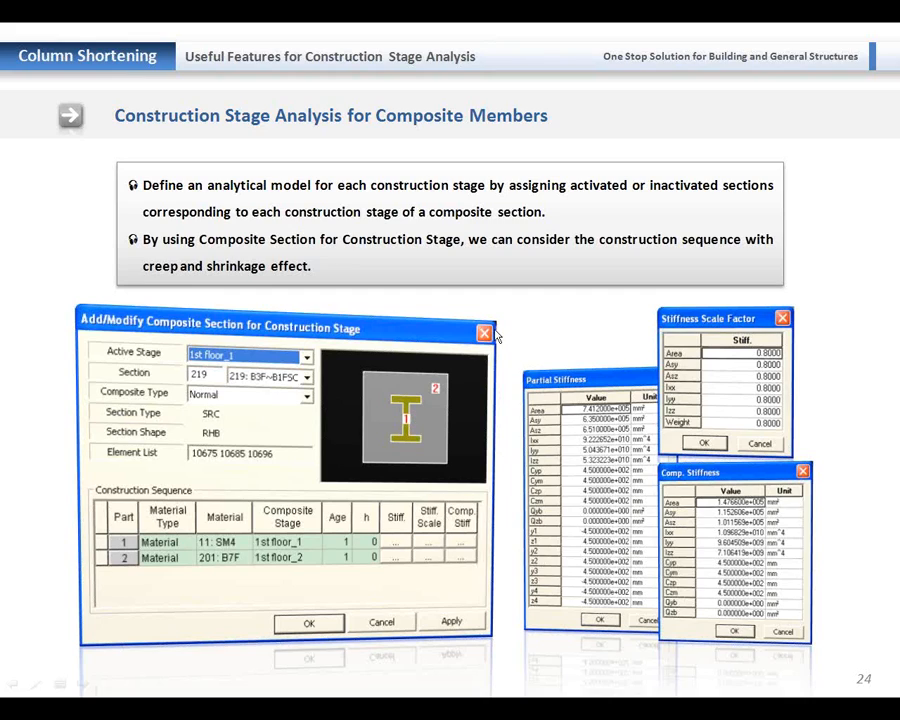
pyautogui.press('Right')
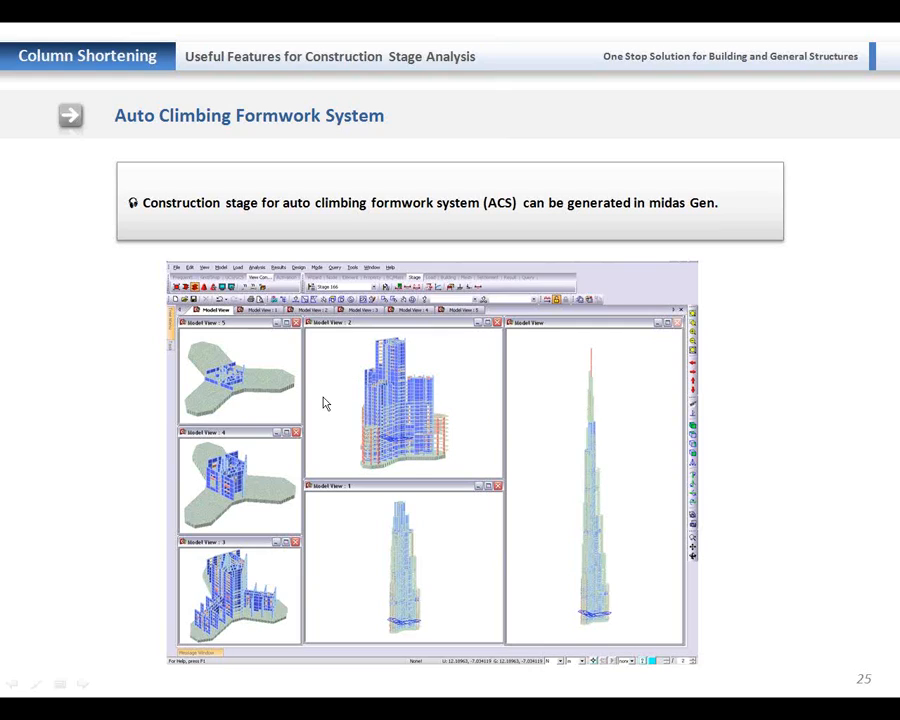
pyautogui.click(377, 397)
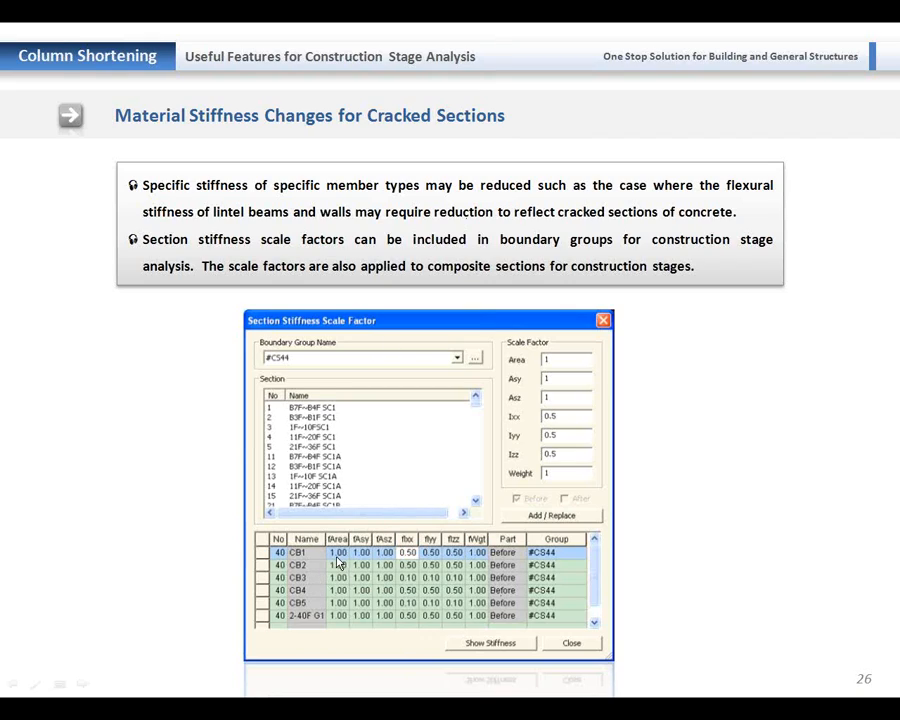
# Switch to midas Gen and set the current construction stage to 5 years.
pyautogui.hotkey('alt', 'Tab')
pyautogui.click(351, 60)
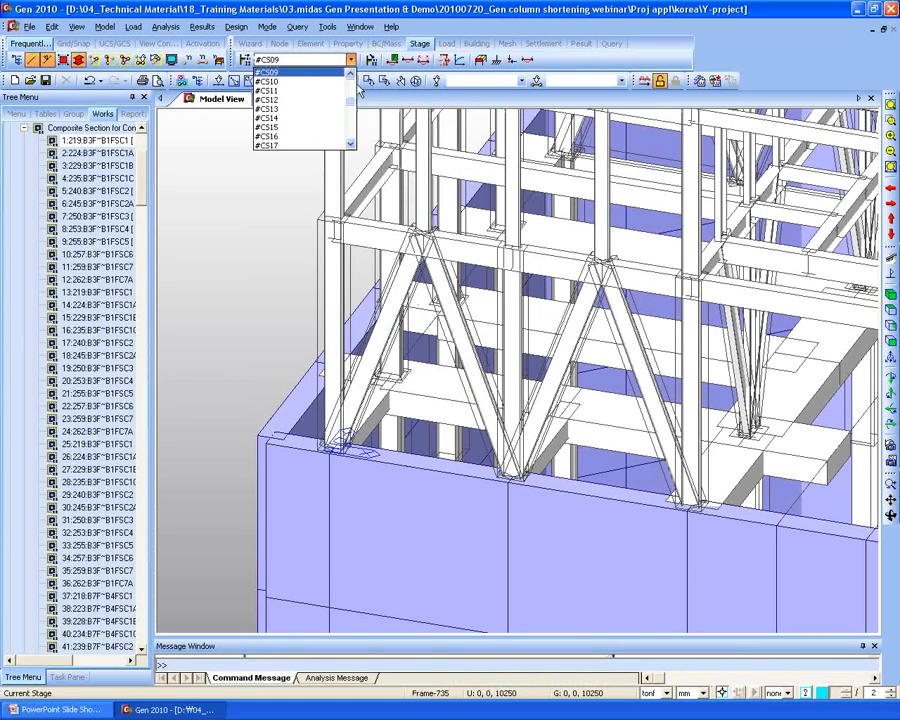
pyautogui.scroll(-10, 290, 130)
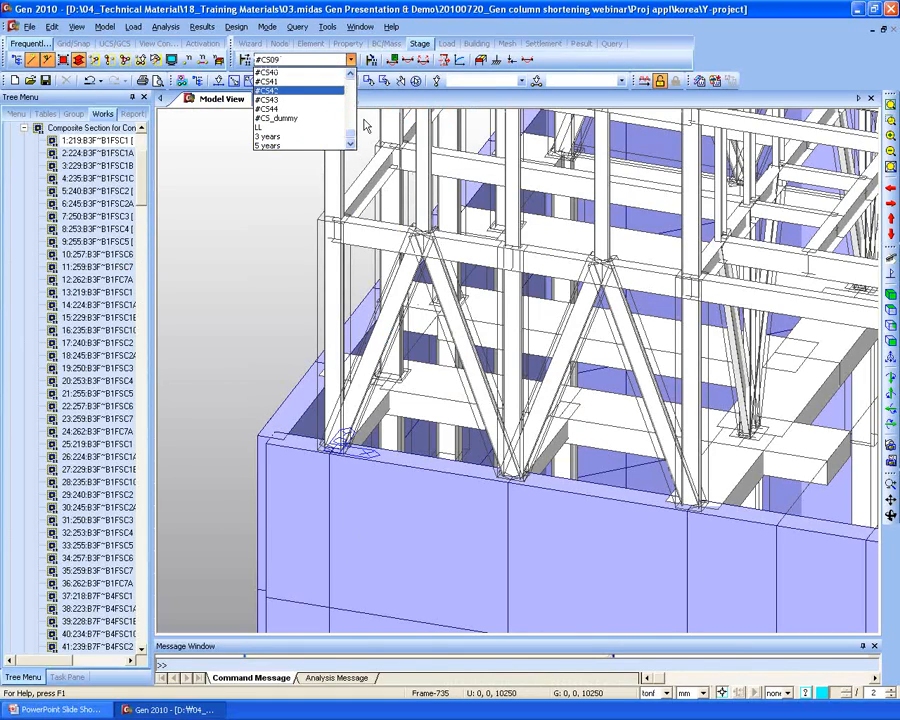
pyautogui.click(267, 145)
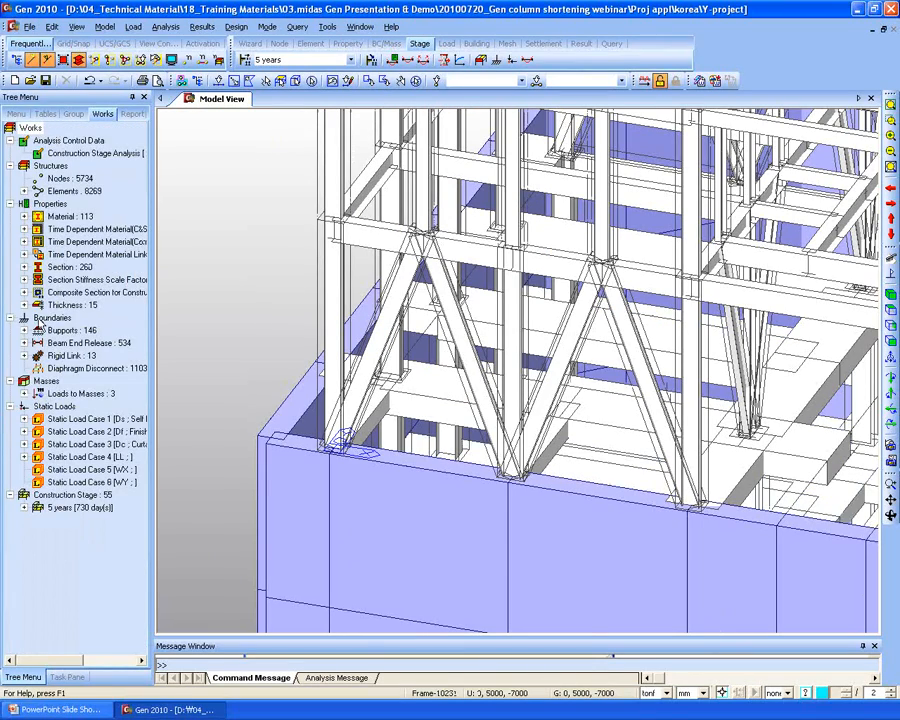
# Open the section stiffness scale factors from CB1, examine its entry for boundary group #CS44, and close the data without changes.
pyautogui.click(24, 280)
pyautogui.click(70, 292)
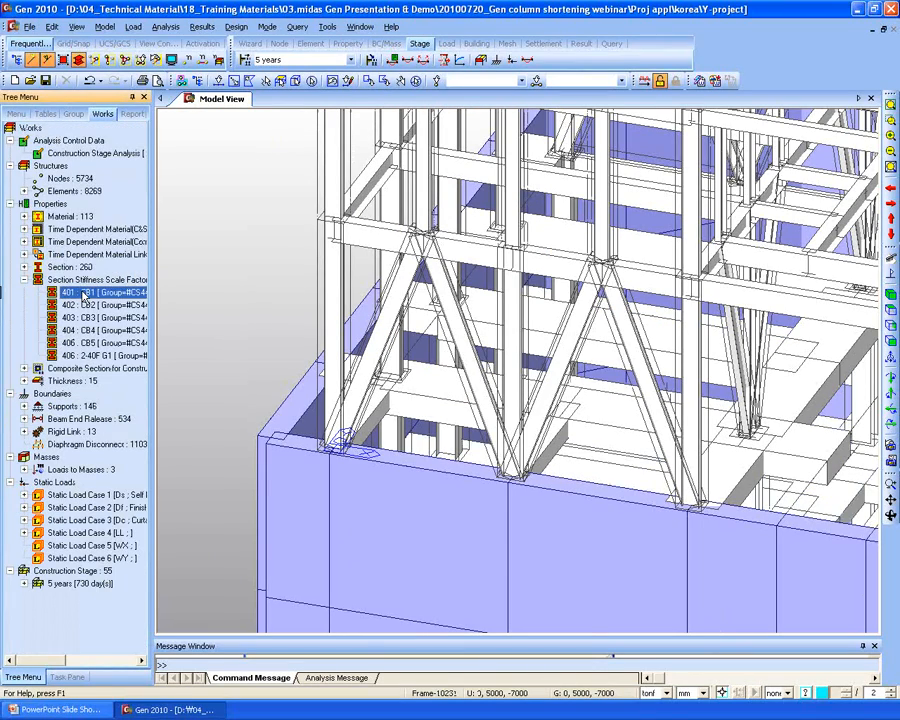
pyautogui.rightClick(80, 293)
pyautogui.click(110, 316)
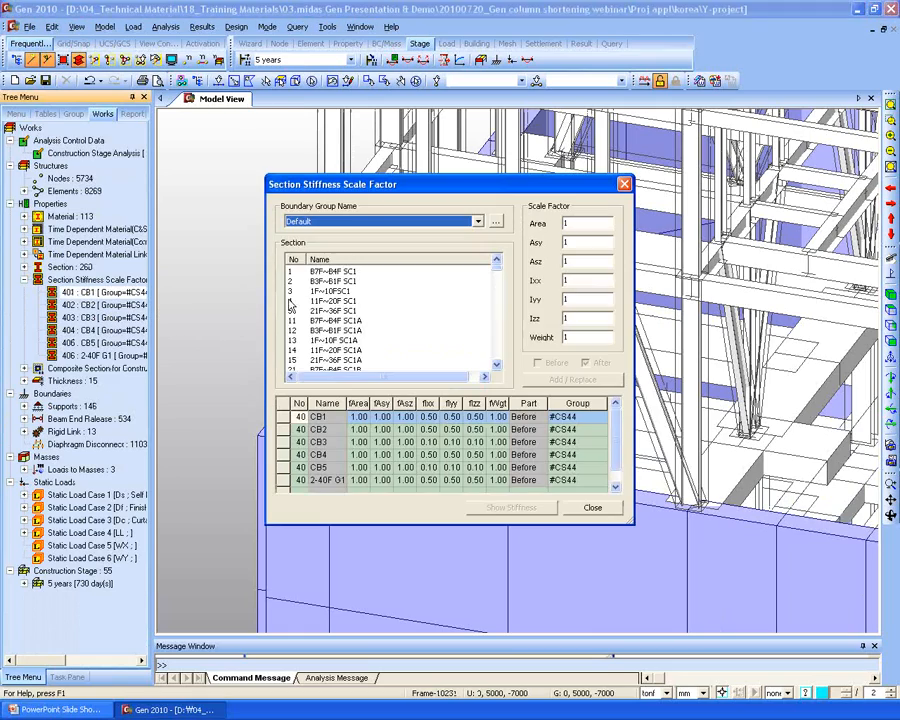
pyautogui.moveTo(354, 190); pyautogui.dragTo(306, 134)
pyautogui.click(358, 361)
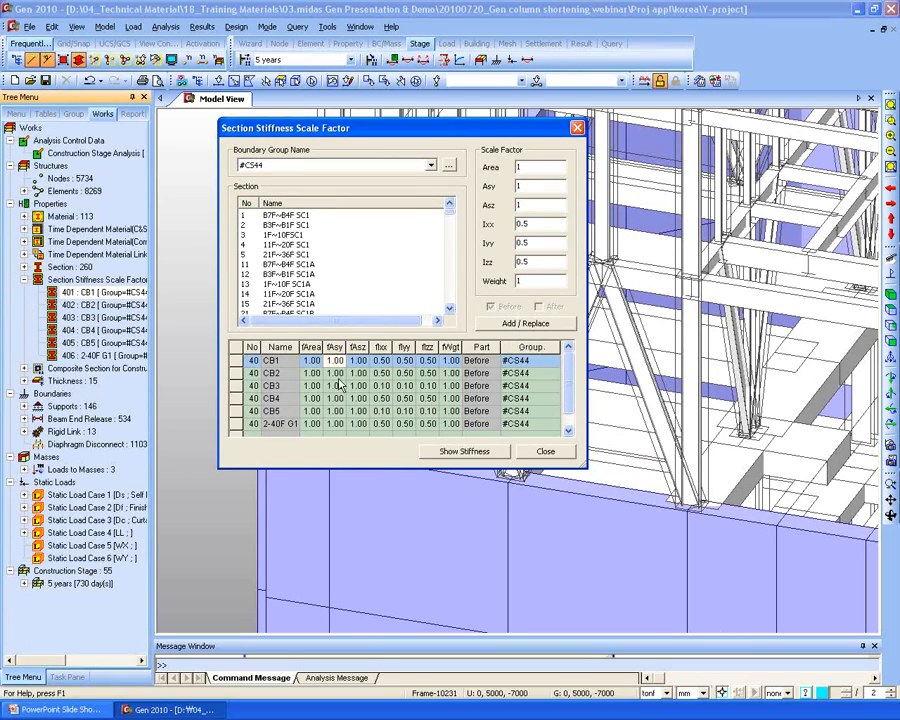
pyautogui.click(545, 451)
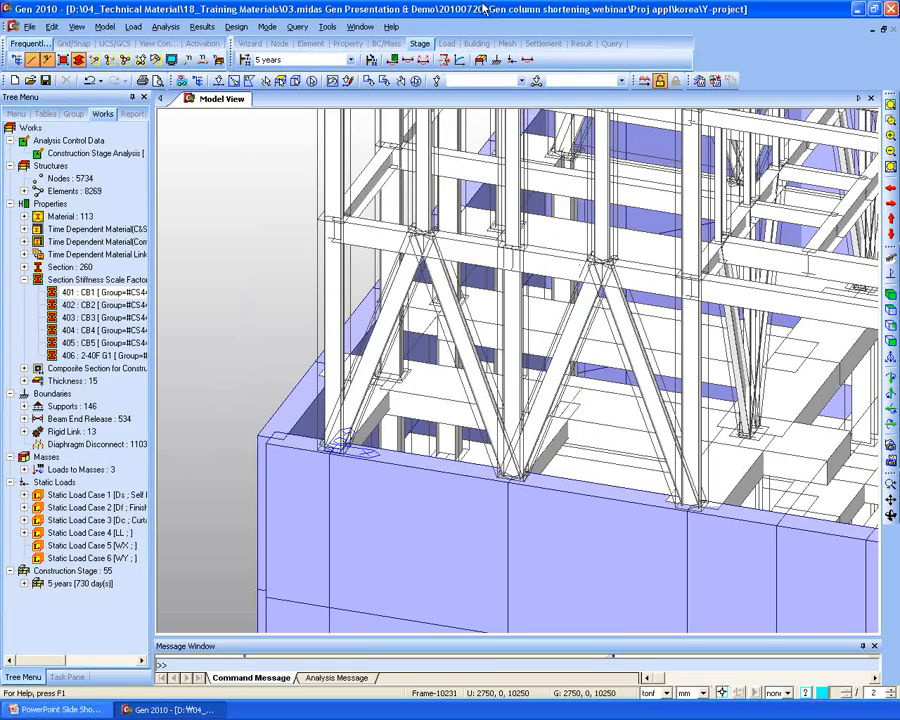
# Return to the slide show and advance to the Plate Offset slide.
pyautogui.click(58, 709)
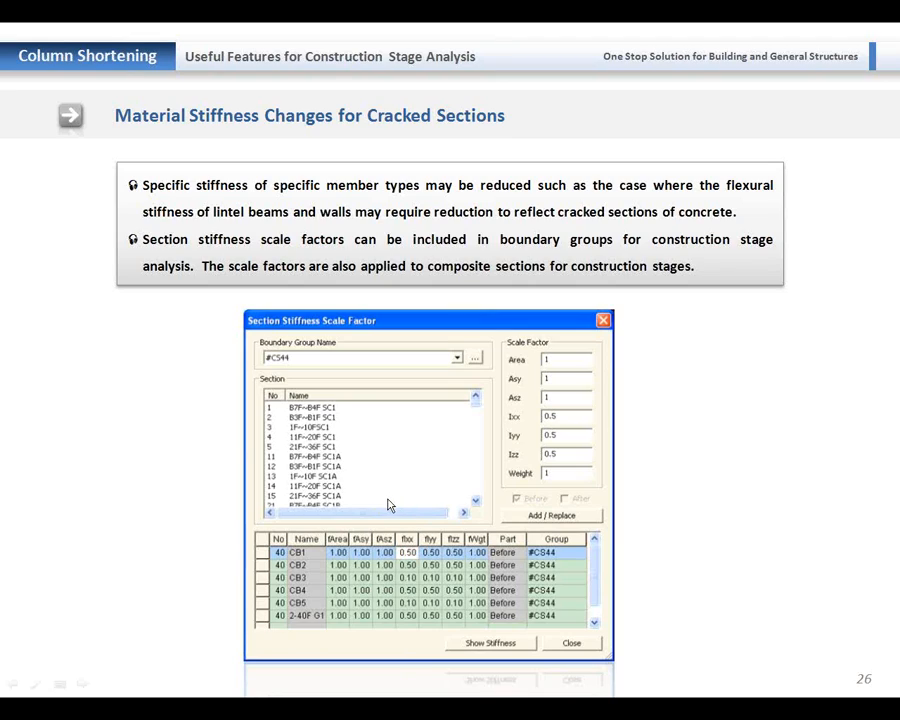
pyautogui.click(178, 444)
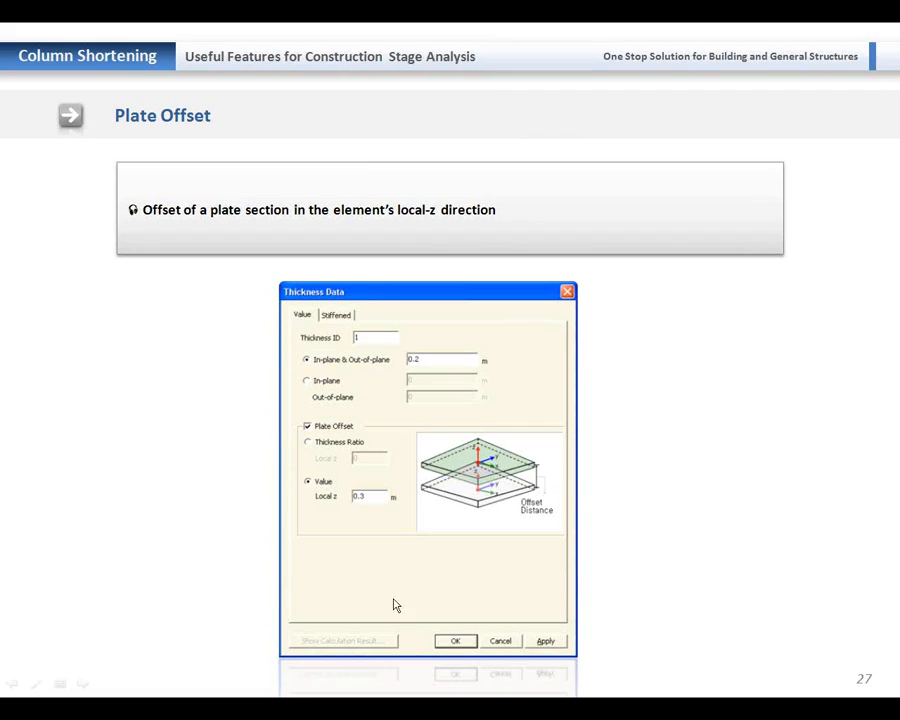
# Switch to the PCBeam_780 model in midas Gen, activate only its plate elements, and view the wall edge-on.
pyautogui.hotkey('alt', 'Tab')
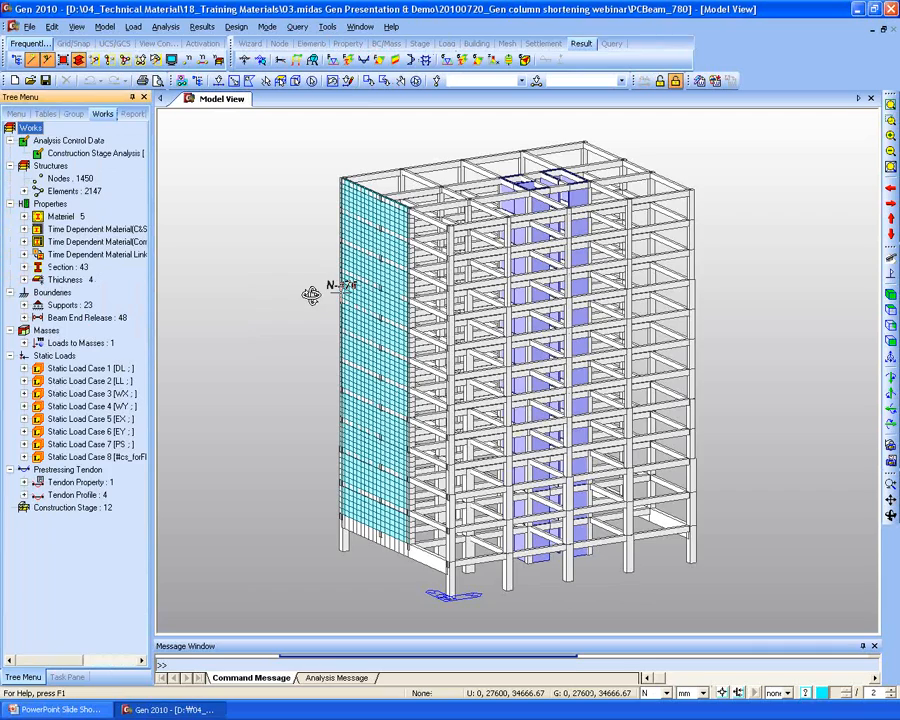
pyautogui.keyDown('ctrl'); pyautogui.moveTo(311, 295); pyautogui.dragTo(321, 299, button='middle'); pyautogui.keyUp('ctrl')
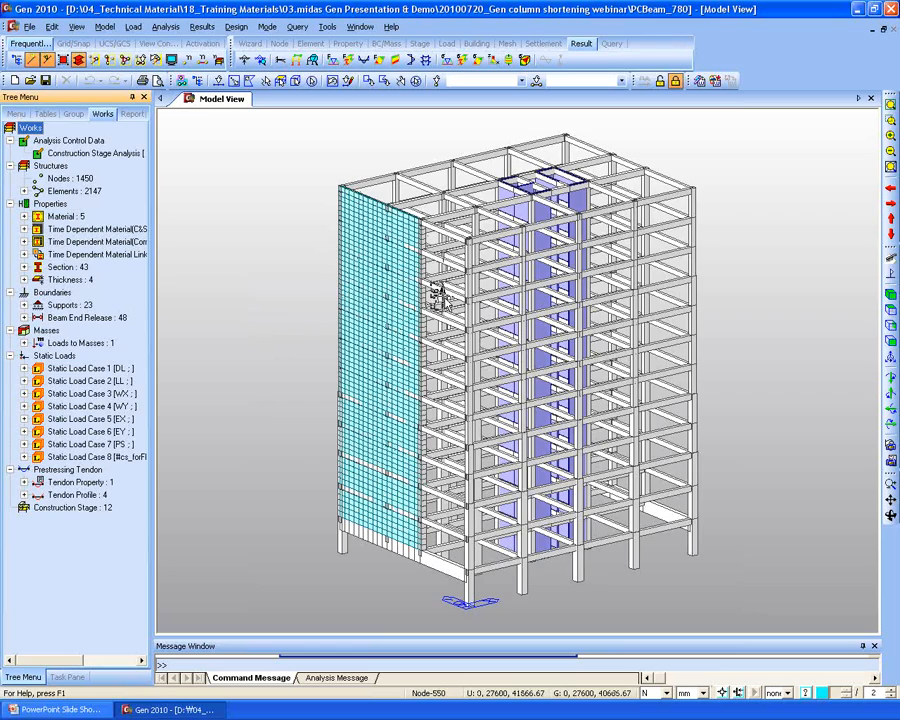
pyautogui.click(24, 191)
pyautogui.rightClick(70, 216)
pyautogui.click(124, 281)
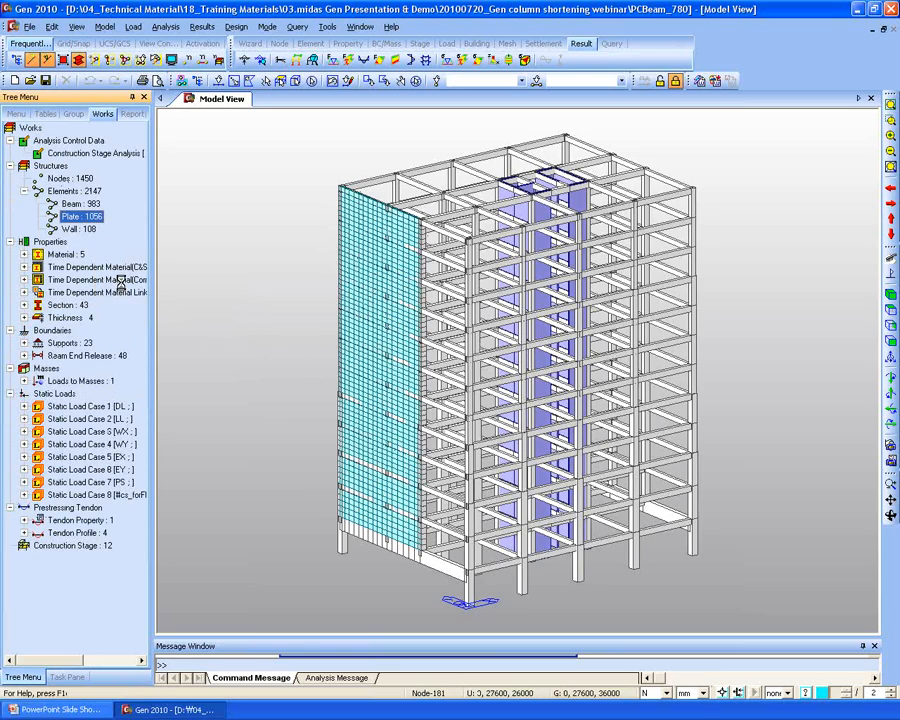
pyautogui.keyDown('ctrl'); pyautogui.moveTo(614, 491); pyautogui.dragTo(548, 483, button='middle'); pyautogui.keyUp('ctrl')
pyautogui.click(891, 341)
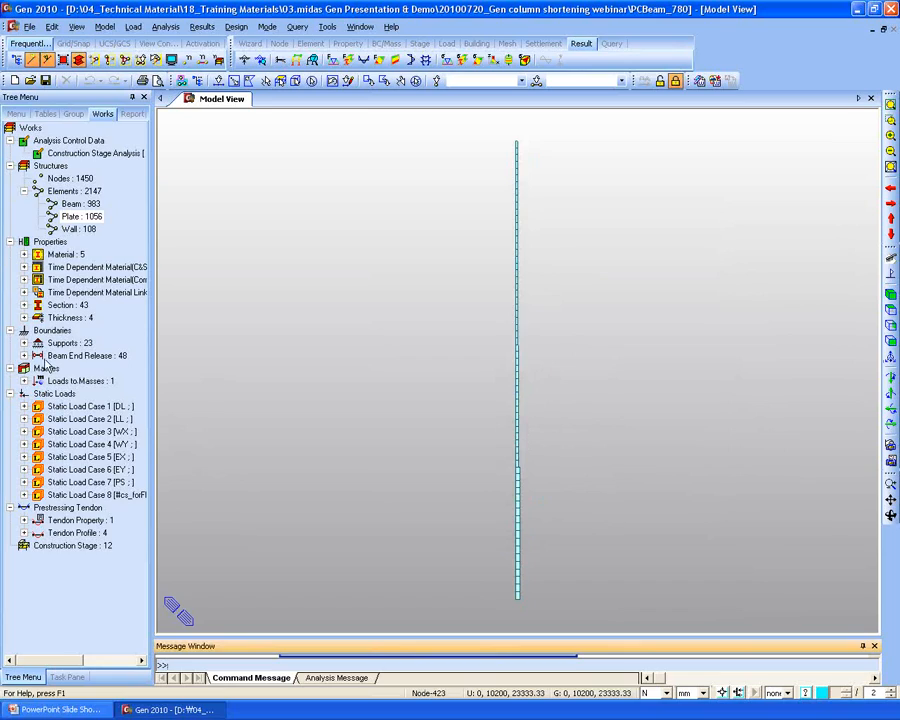
# Select the plate elements assigned thickness 1 (400) and show them in isometric view.
pyautogui.click(24, 317)
pyautogui.click(92, 330)
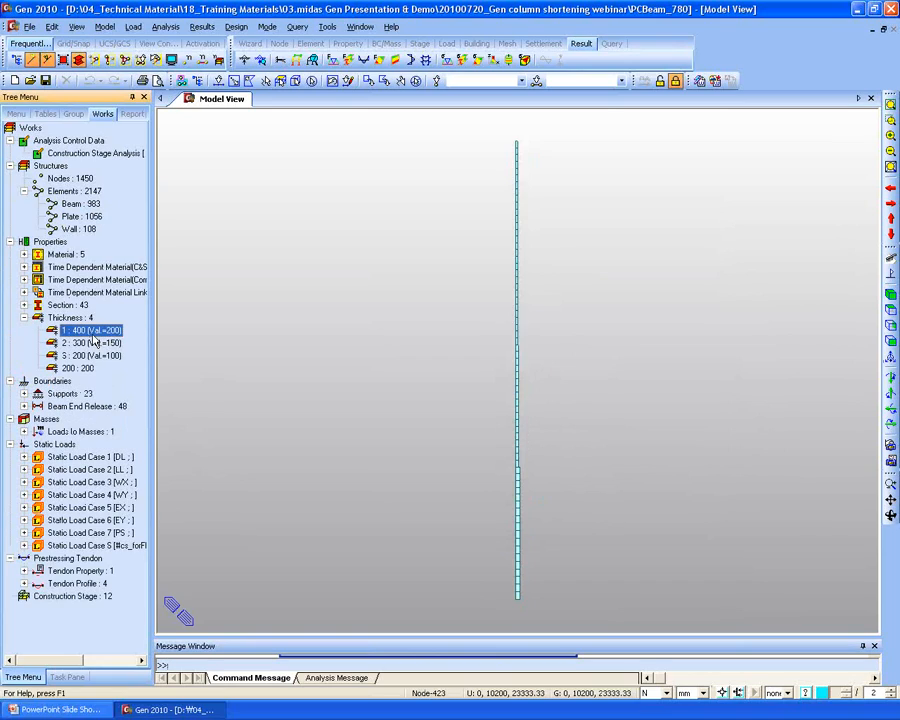
pyautogui.doubleClick(88, 332)
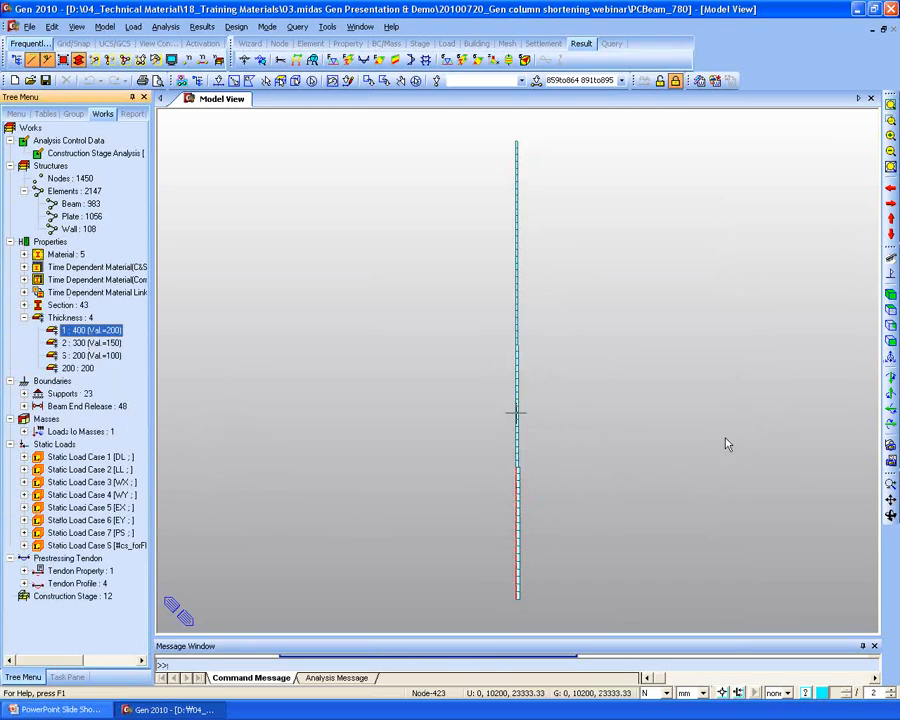
pyautogui.click(890, 296)
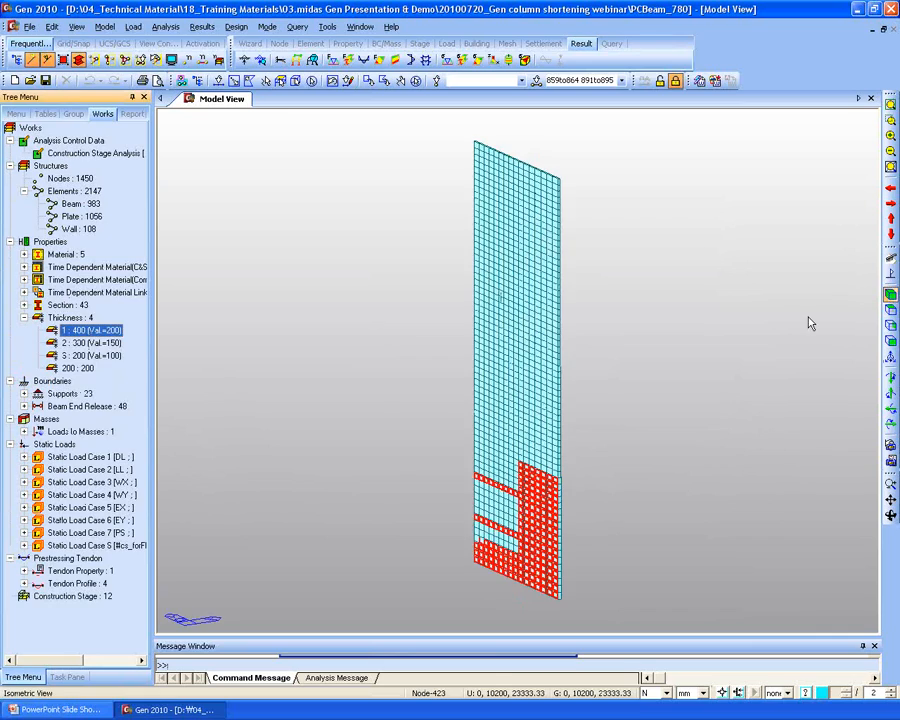
# Select the plate elements of thickness 2 (300), then those of thickness 3 (200), and clear the selection.
pyautogui.doubleClick(91, 343)
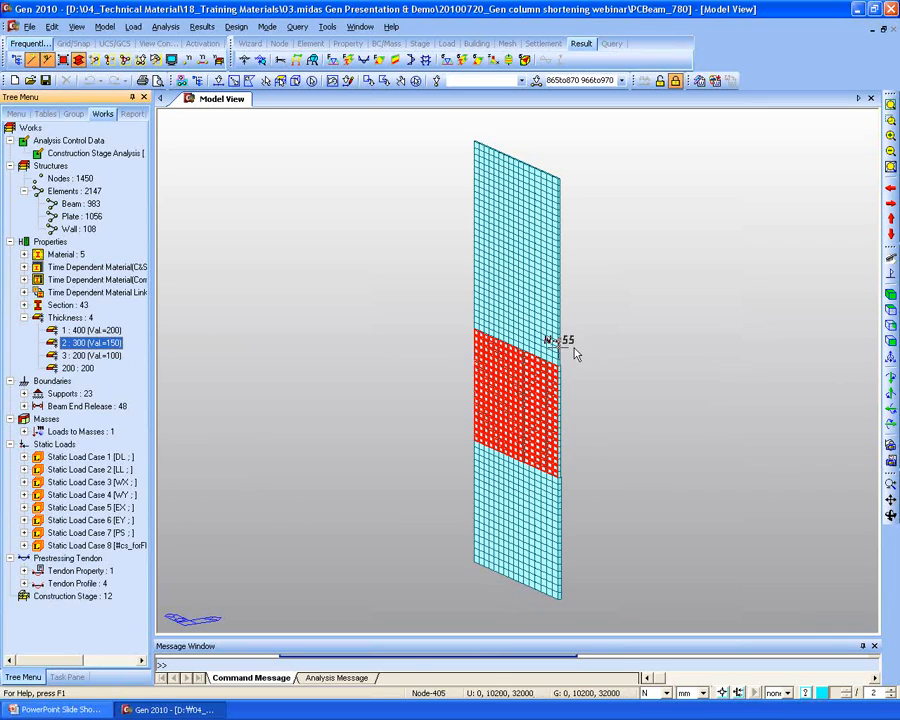
pyautogui.click(91, 356)
pyautogui.doubleClick(91, 358)
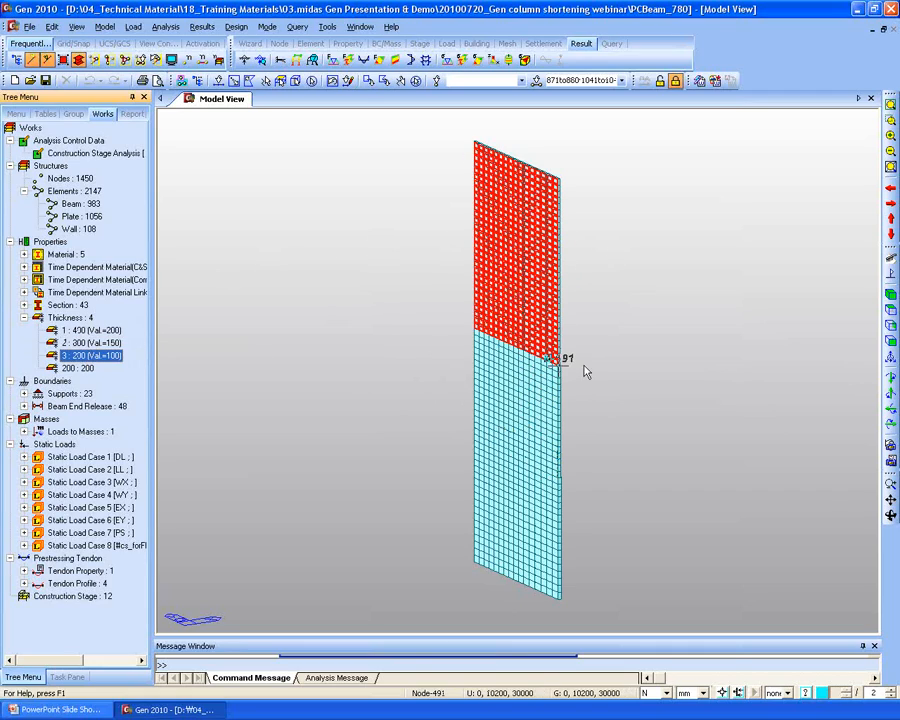
pyautogui.moveTo(612, 398); pyautogui.dragTo(586, 405, button='middle')
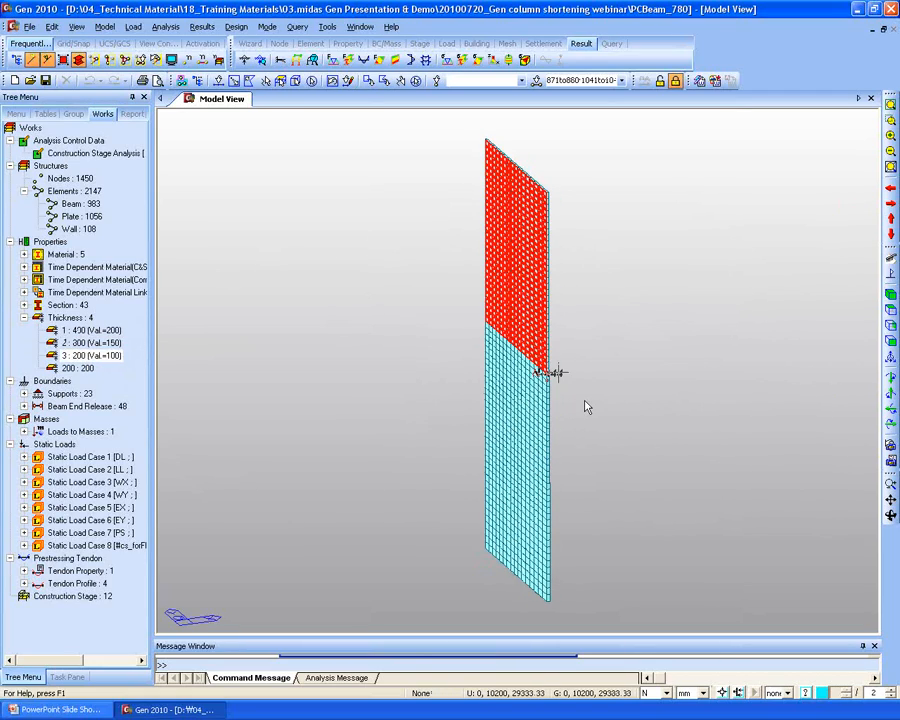
pyautogui.click(416, 82)
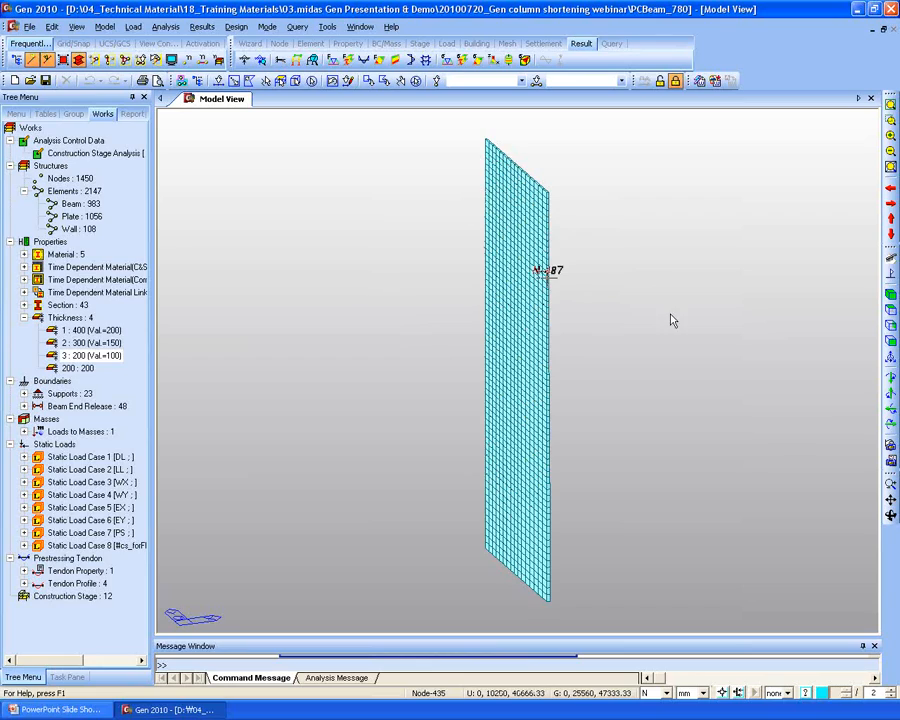
# Check the plate offset settings of thickness 1, close them without changes, and reactivate all elements of the model.
pyautogui.rightClick(62, 330)
pyautogui.click(100, 481)
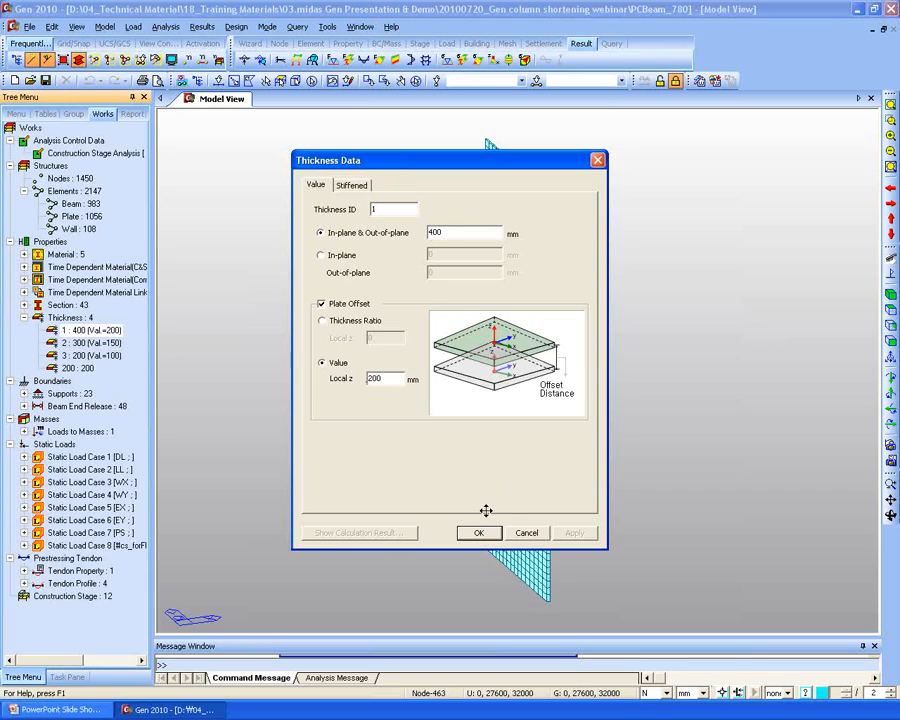
pyautogui.click(526, 534)
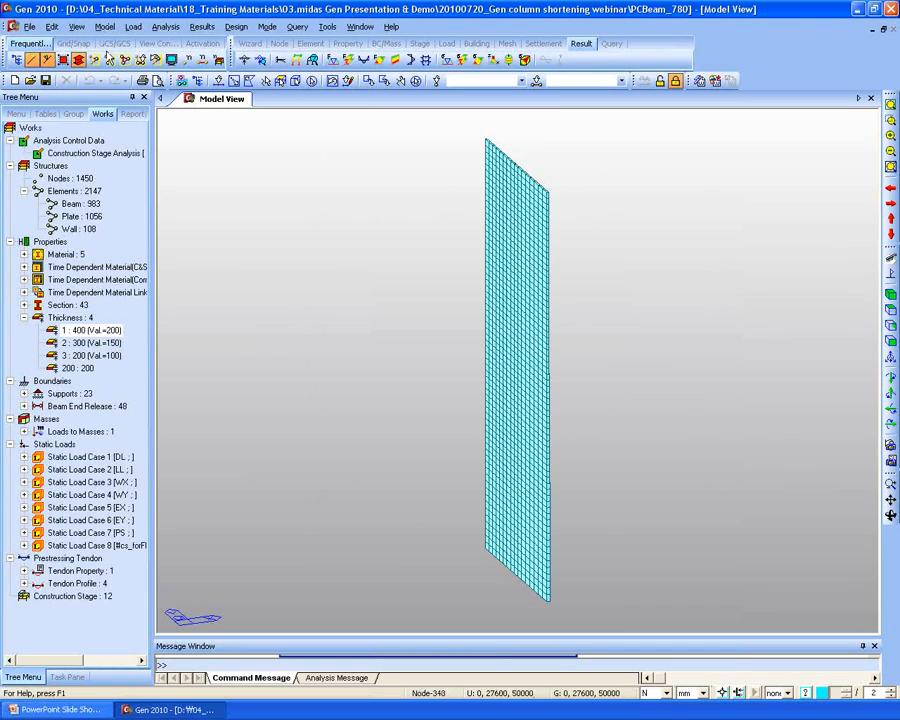
pyautogui.click(122, 62)
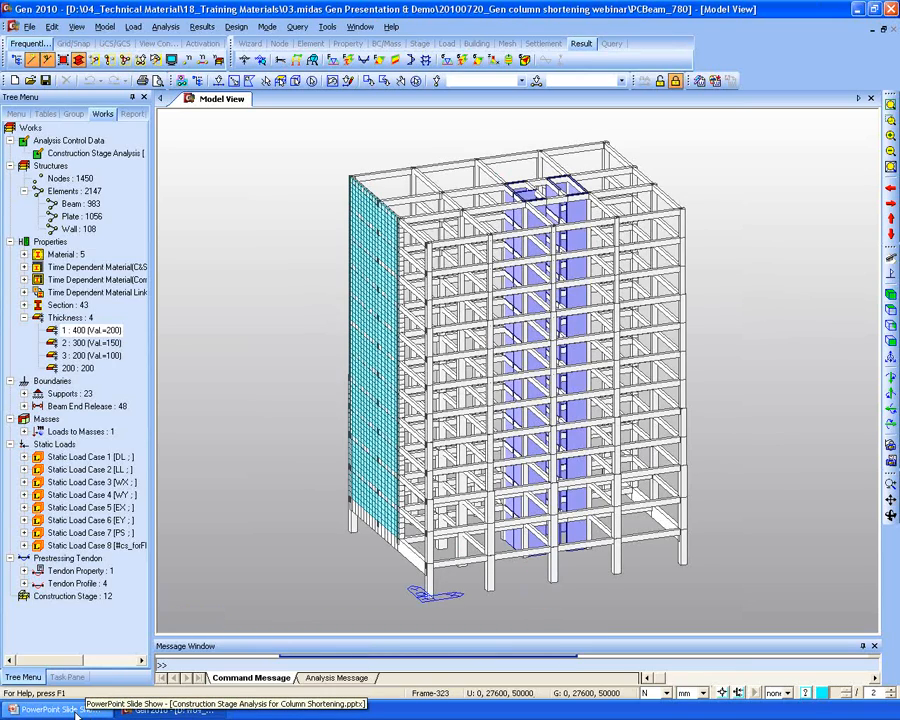
# Switch to the PowerPoint slide show and advance past Spring Supports for Soil Interaction to the Tendon Loss slide.
pyautogui.click(75, 711)
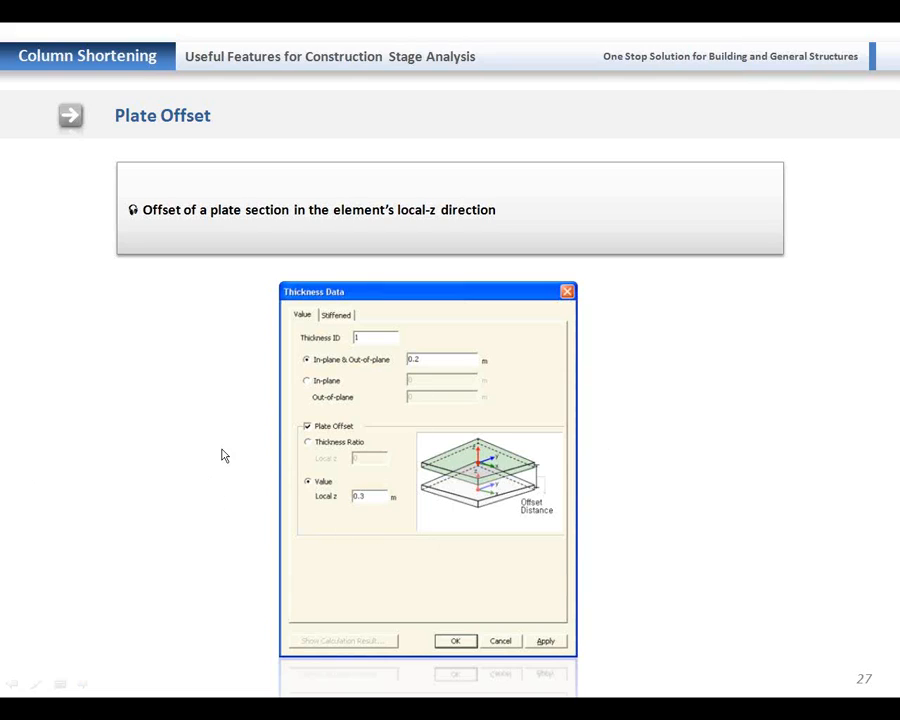
pyautogui.click(188, 377)
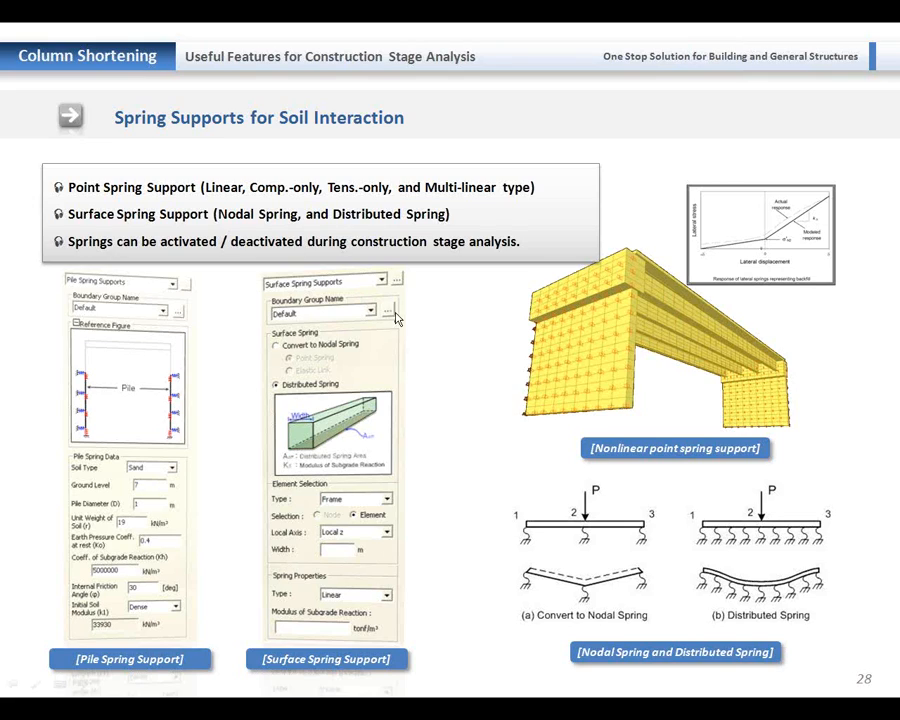
pyautogui.click(441, 298)
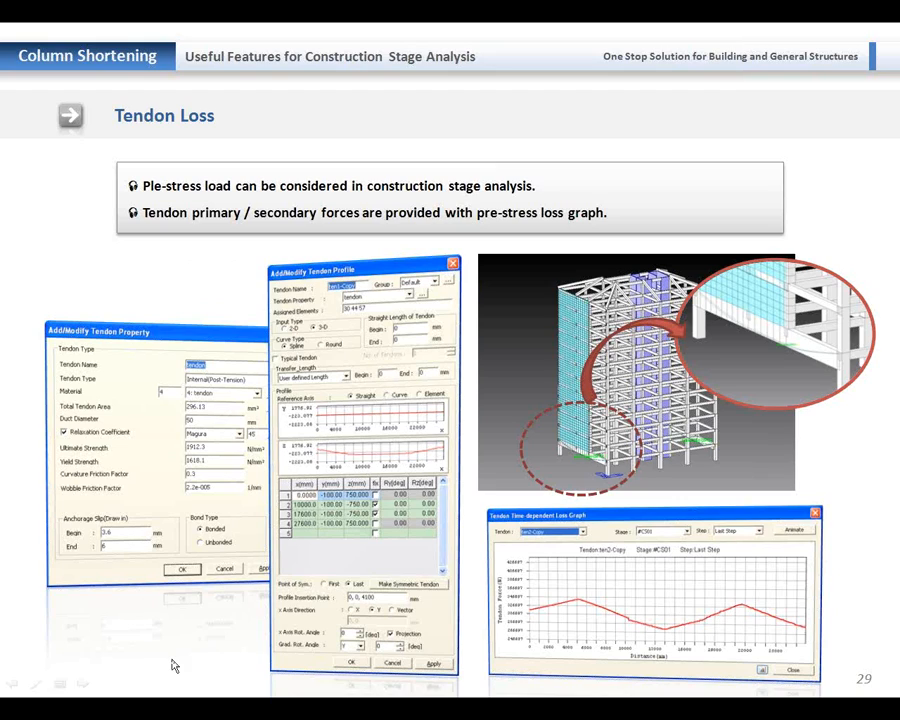
# Switch back to midas Gen and display the tendon profiles in the lowest-storey girder below the plate wall.
pyautogui.hotkey('alt', 'Tab')
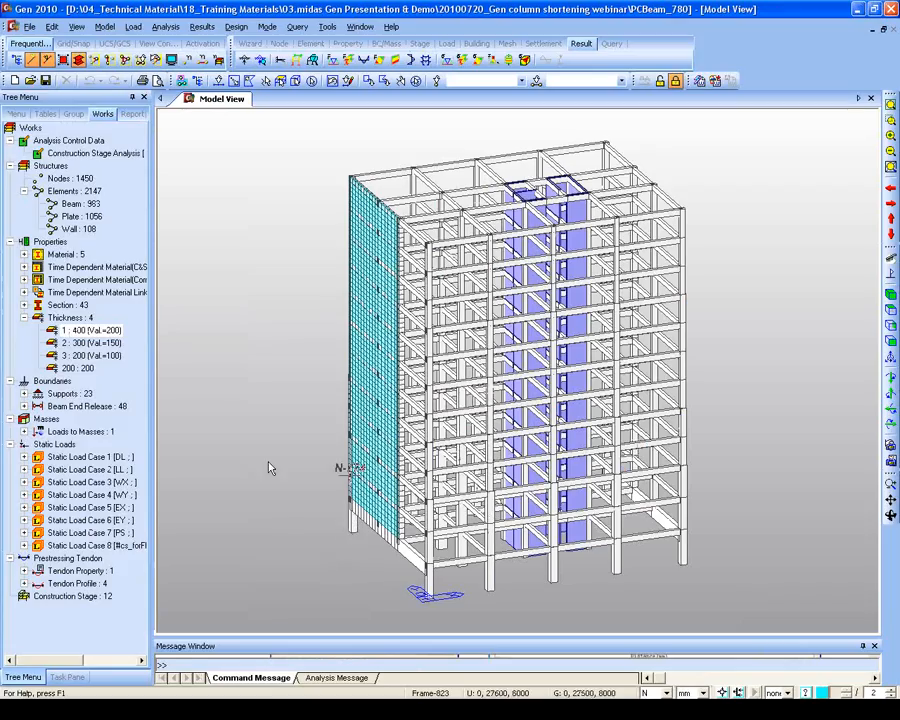
pyautogui.keyDown('ctrl'); pyautogui.moveTo(363, 506); pyautogui.dragTo(470, 401, button='middle'); pyautogui.keyUp('ctrl')
pyautogui.scroll(3, 472, 424)
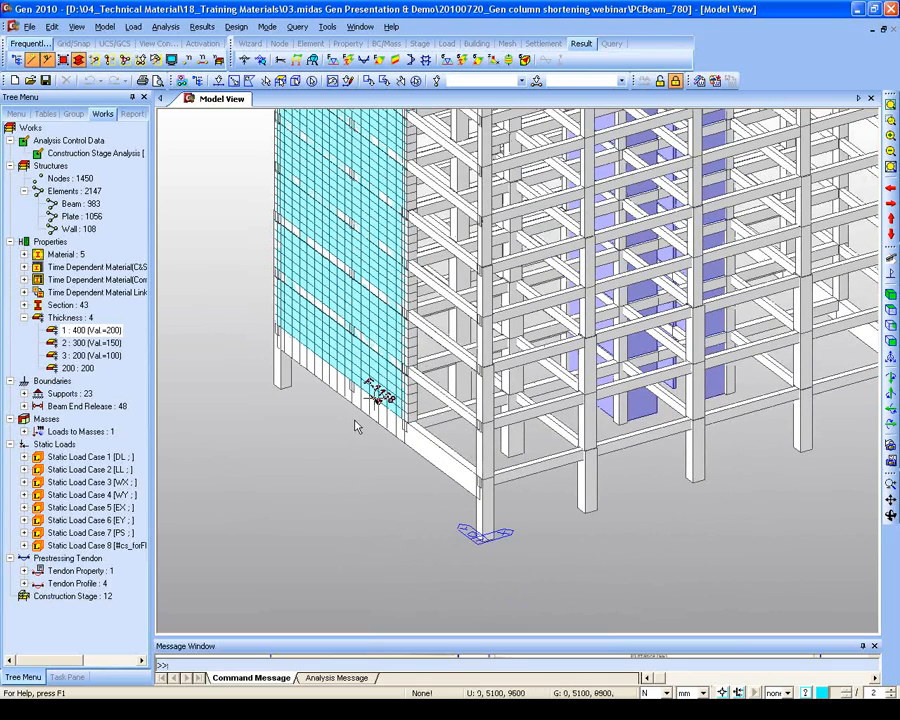
pyautogui.click(24, 583)
pyautogui.rightClick(75, 583)
pyautogui.click(128, 582)
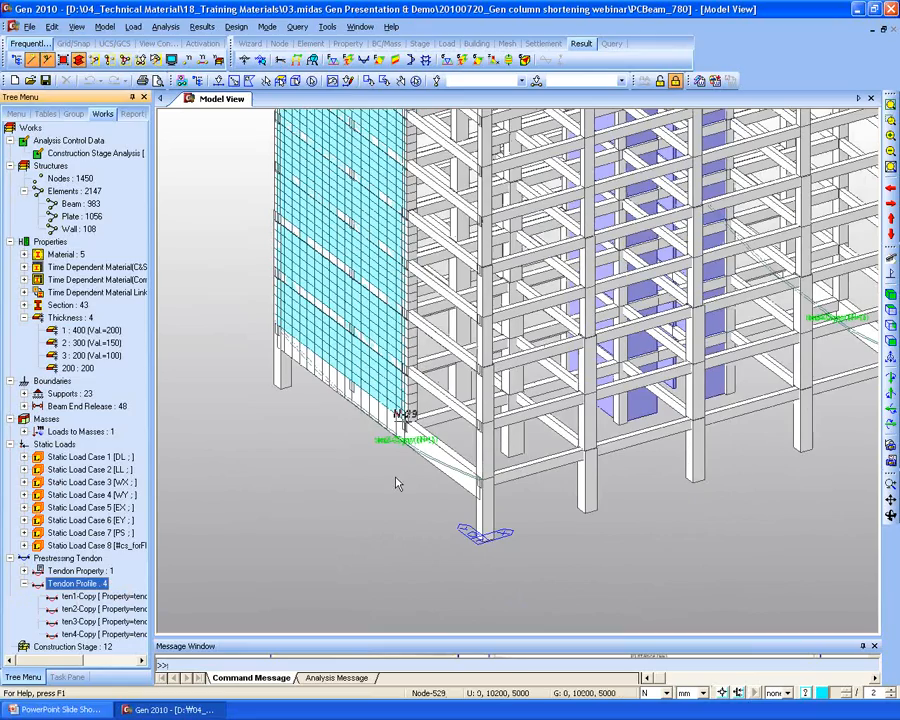
pyautogui.scroll(5, 440, 478)
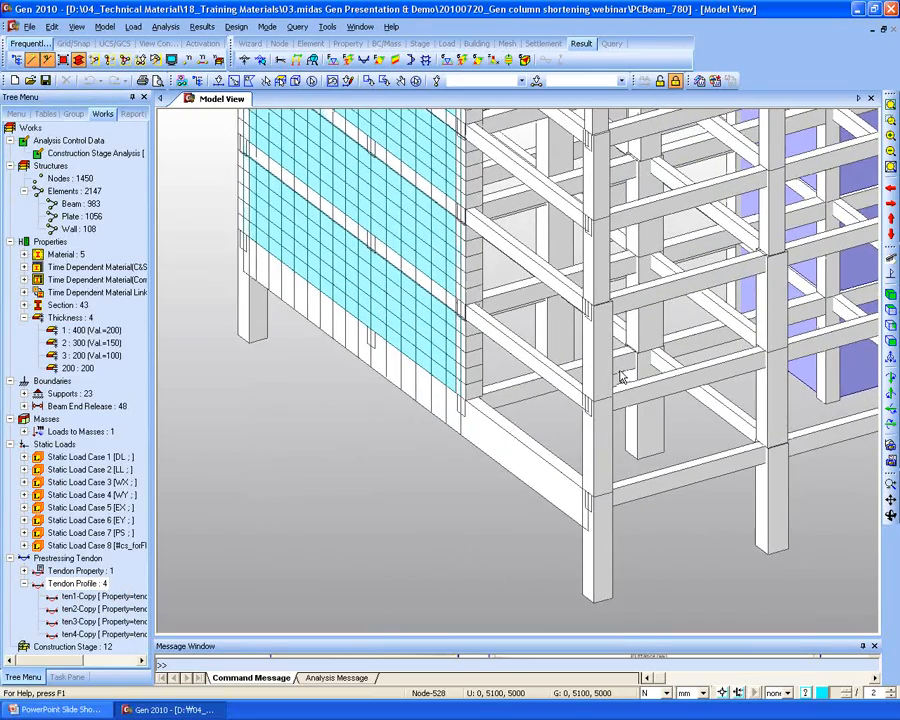
pyautogui.scroll(2, 480, 384)
pyautogui.moveTo(366, 412); pyautogui.dragTo(494, 424, button='middle')
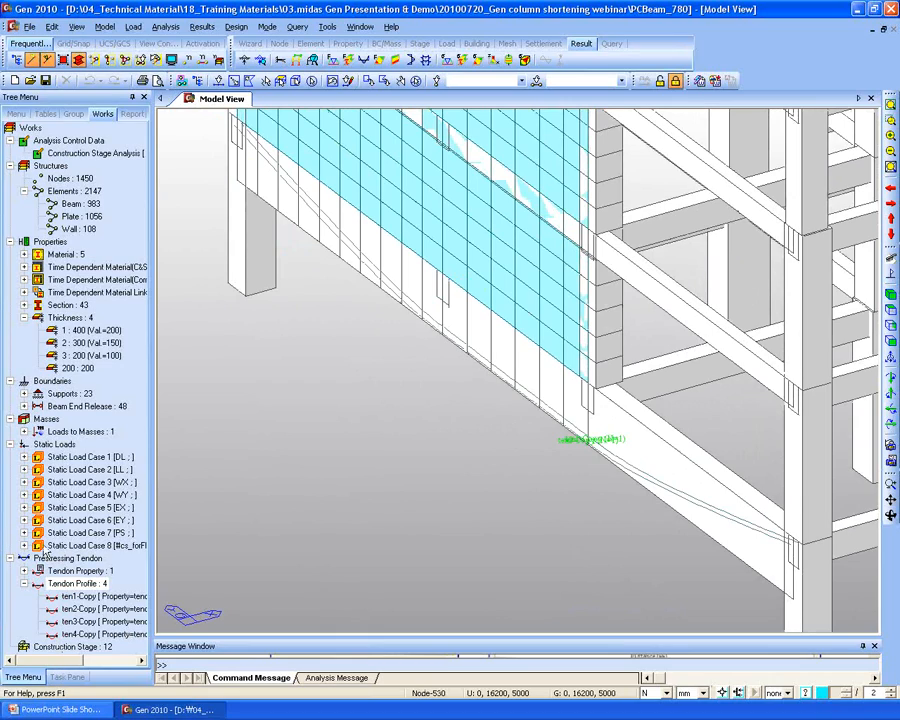
# Review the tendon property's type options and the material list, and close both dialogs without changes.
pyautogui.click(26, 580)
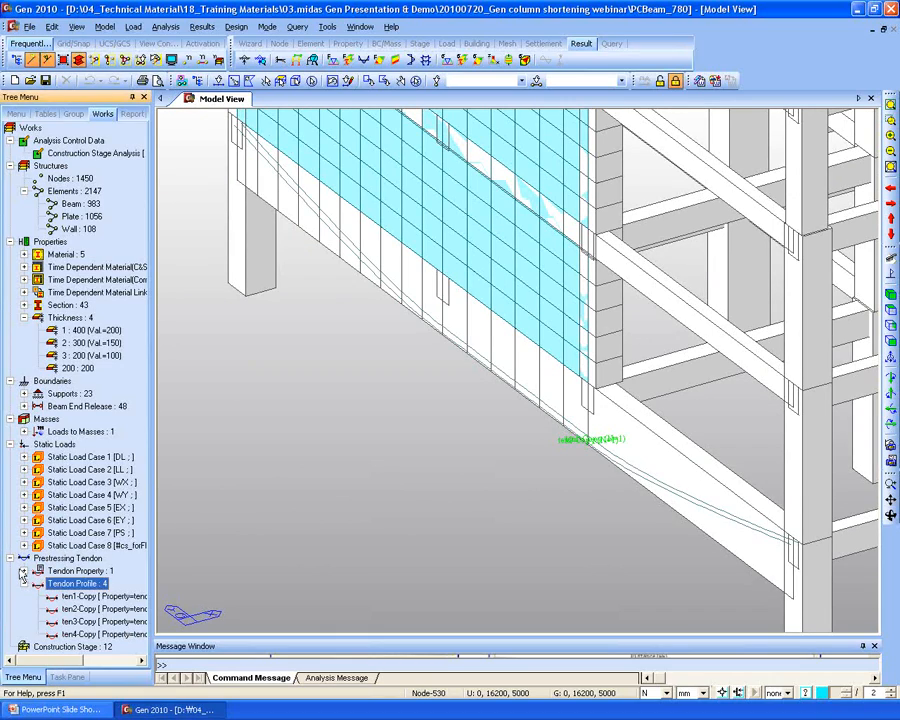
pyautogui.click(24, 572)
pyautogui.rightClick(64, 583)
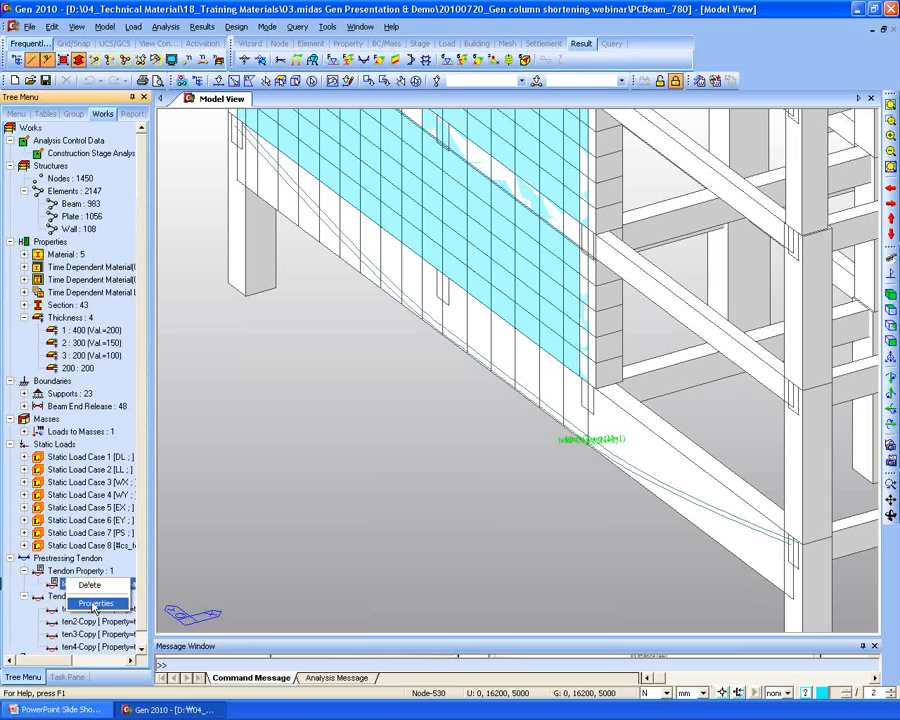
pyautogui.click(96, 605)
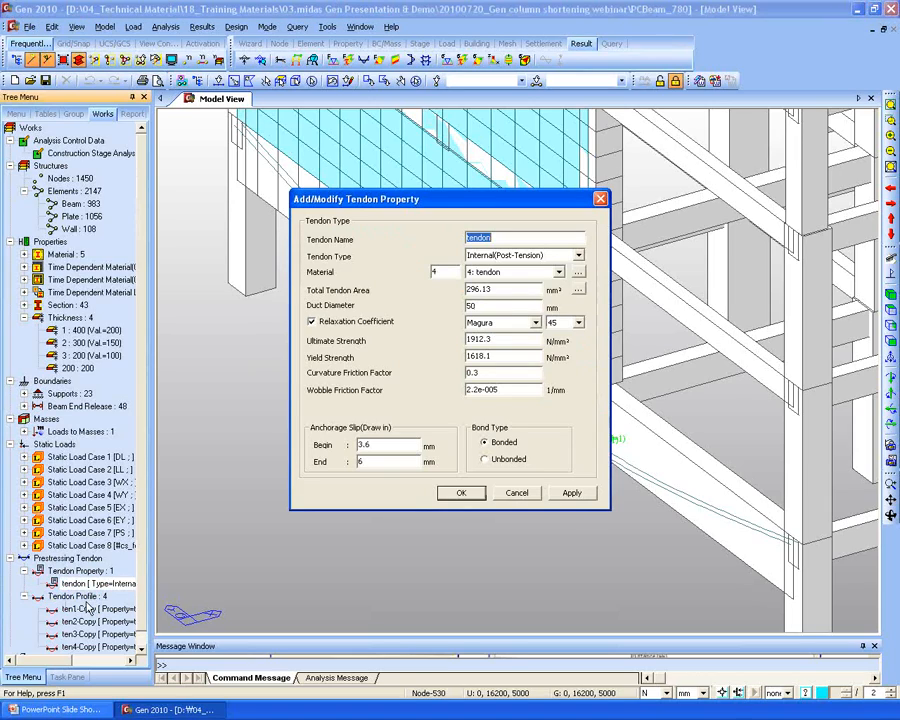
pyautogui.click(515, 258)
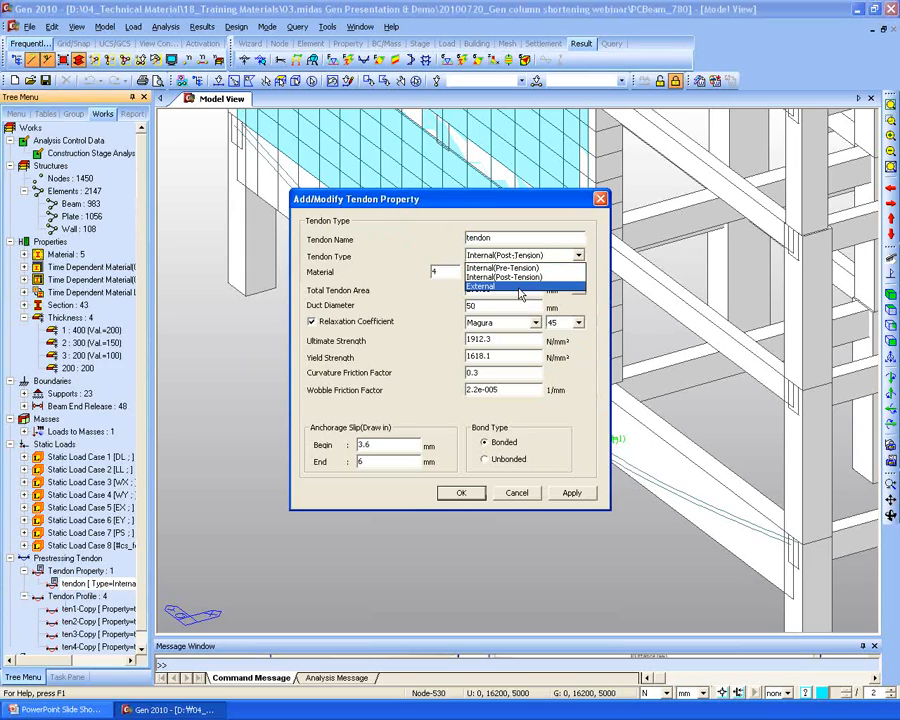
pyautogui.click(398, 257)
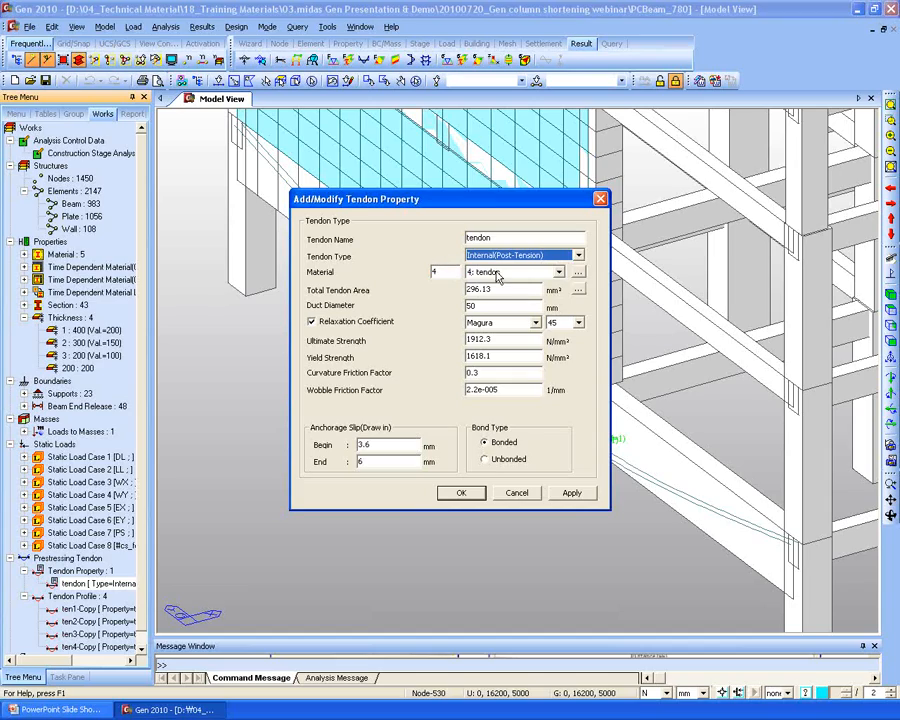
pyautogui.click(578, 272)
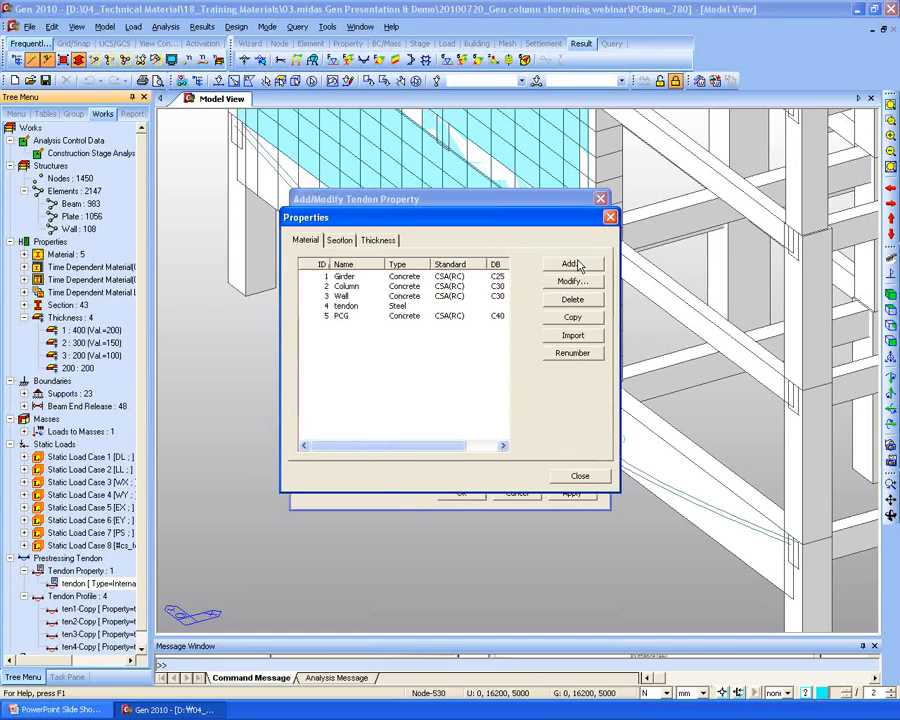
pyautogui.click(609, 218)
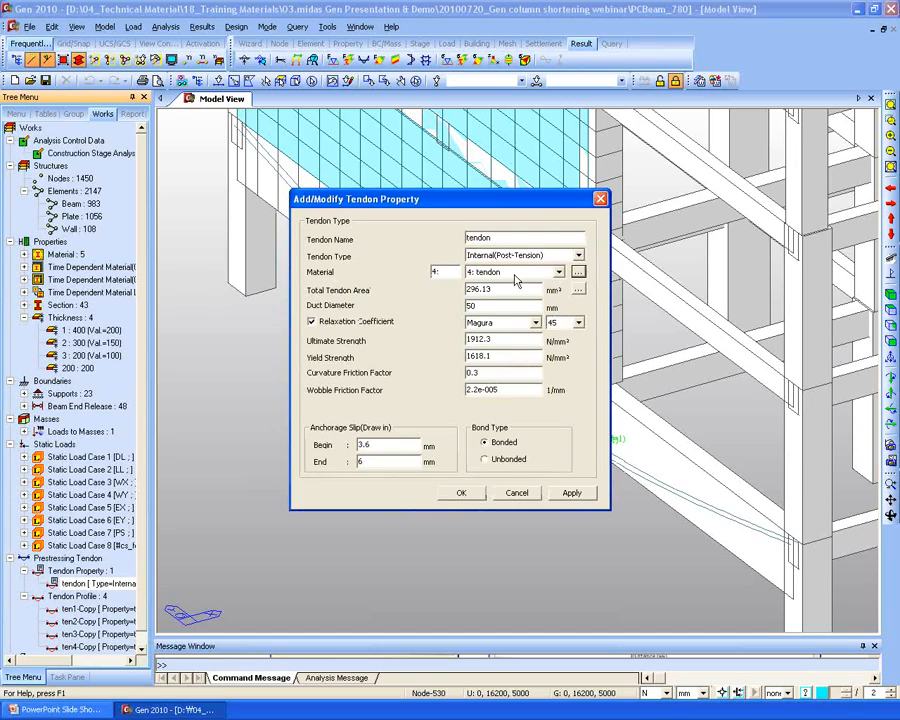
pyautogui.click(517, 493)
# Review the profile data of tendon ten1-Copy, close it without changes, and bring the whole building back into view.
pyautogui.rightClick(88, 609)
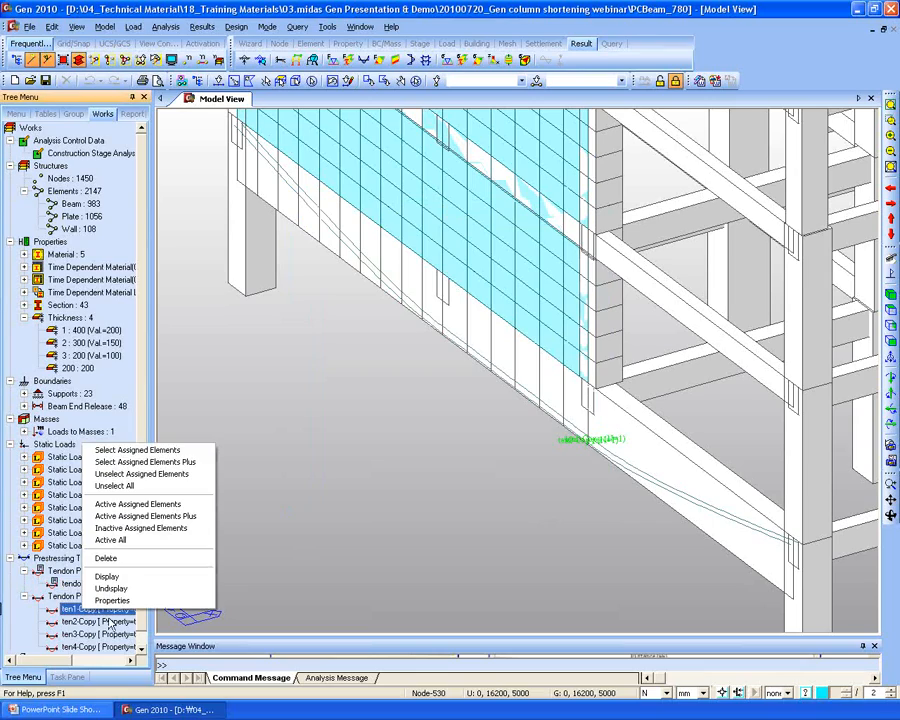
pyautogui.click(111, 601)
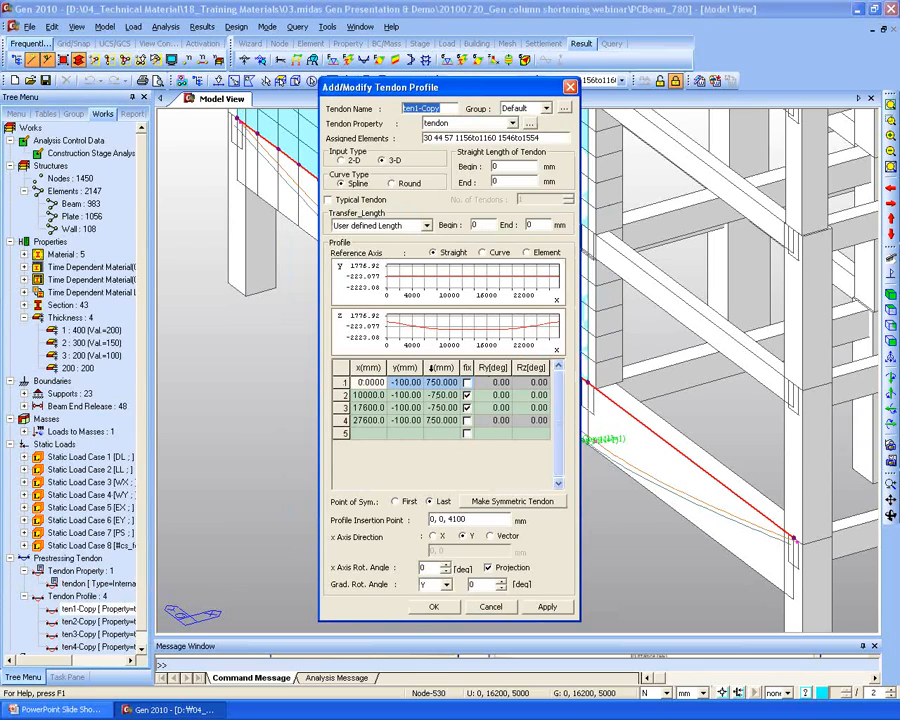
pyautogui.click(490, 606)
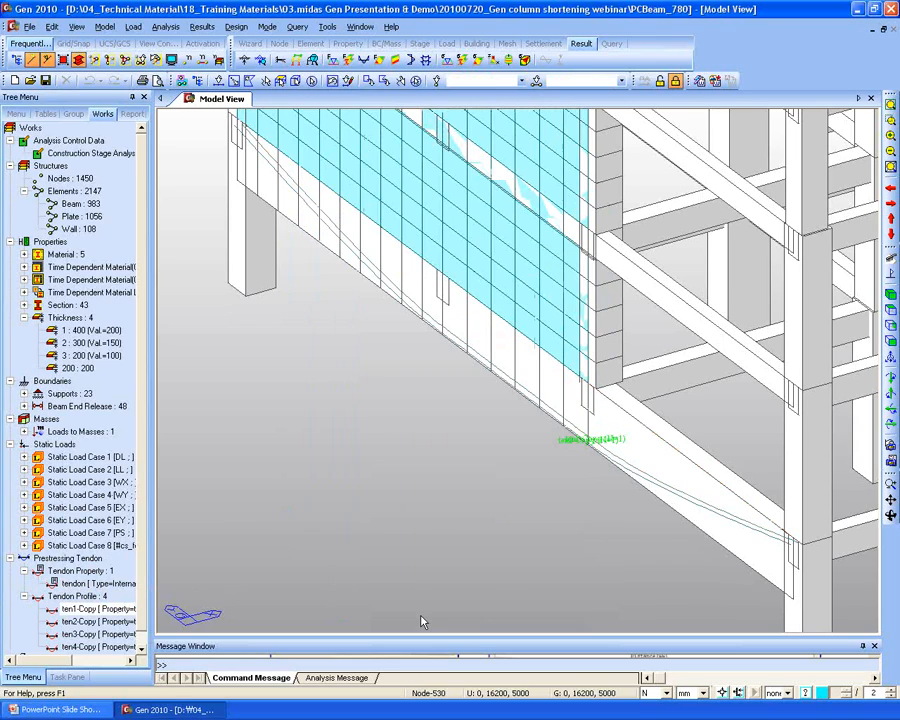
pyautogui.moveTo(500, 409); pyautogui.dragTo(414, 410, button='middle')
pyautogui.moveTo(455, 439); pyautogui.dragTo(504, 452, button='middle')
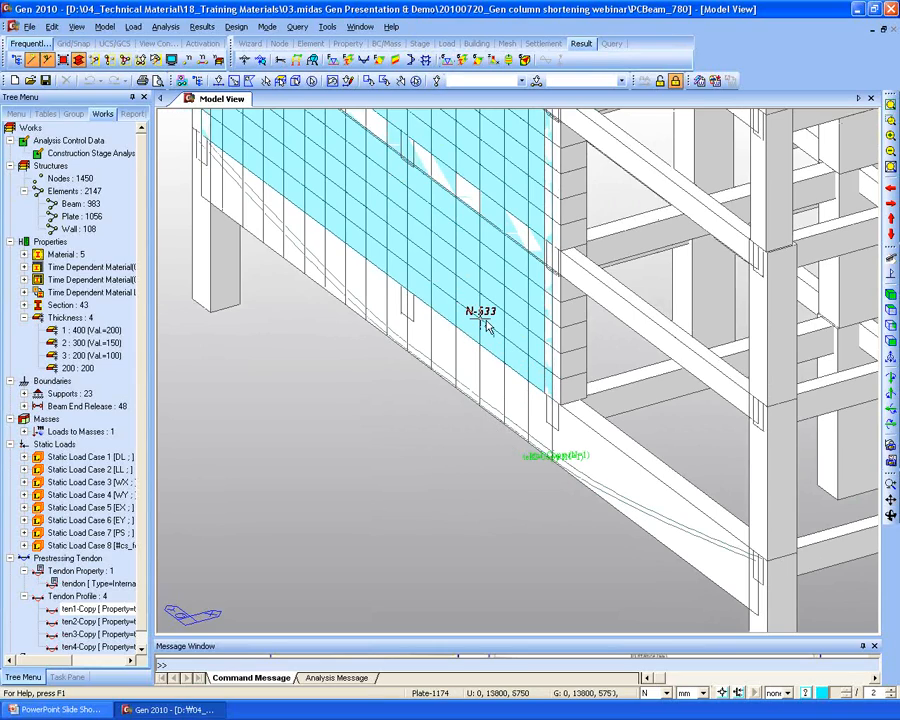
pyautogui.scroll(-5, 460, 300)
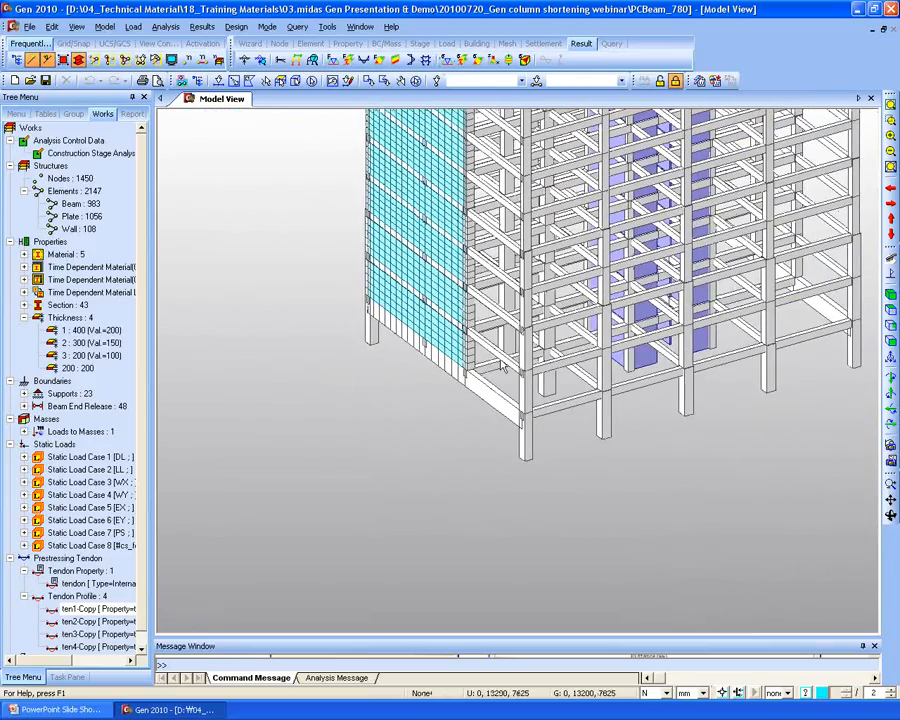
pyautogui.scroll(-5, 503, 366)
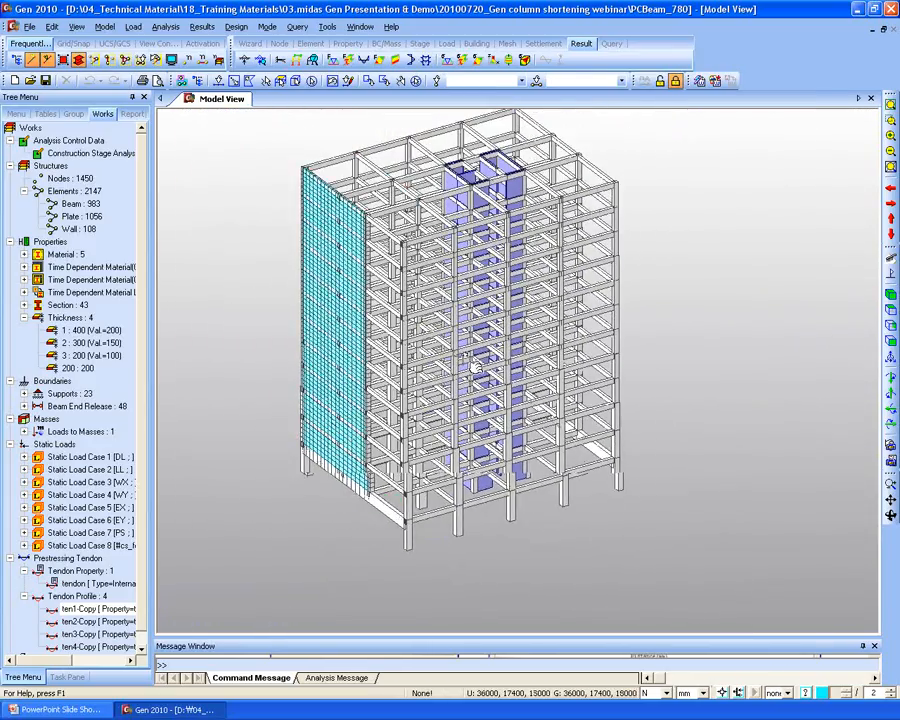
pyautogui.moveTo(475, 366); pyautogui.dragTo(508, 396, button='middle')
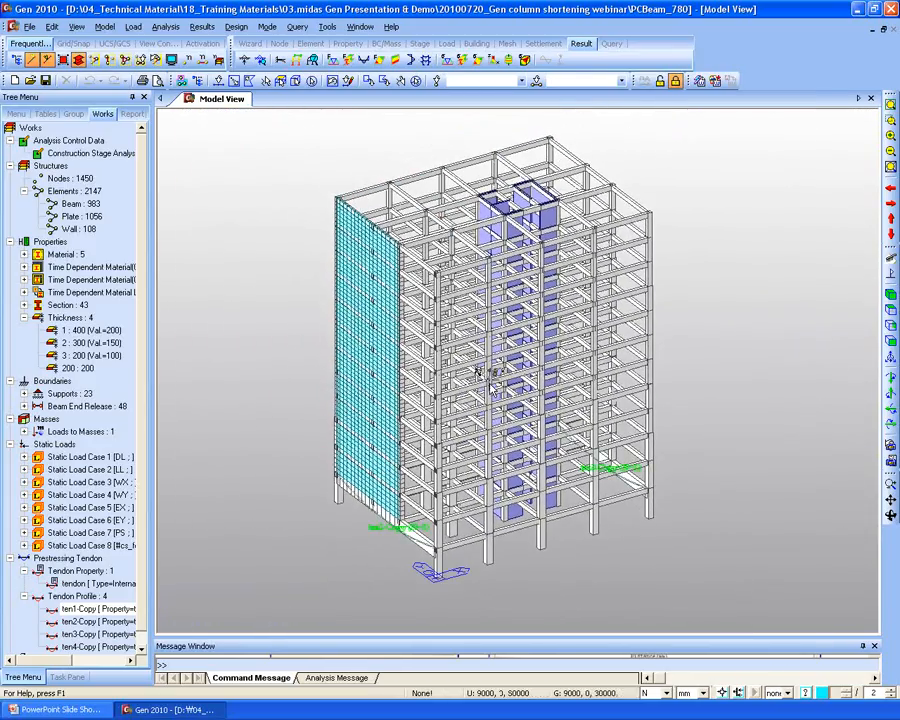
# Open the beam force diagram settings with static load case DL and widen the pane to show all options.
pyautogui.rightClick(224, 137)
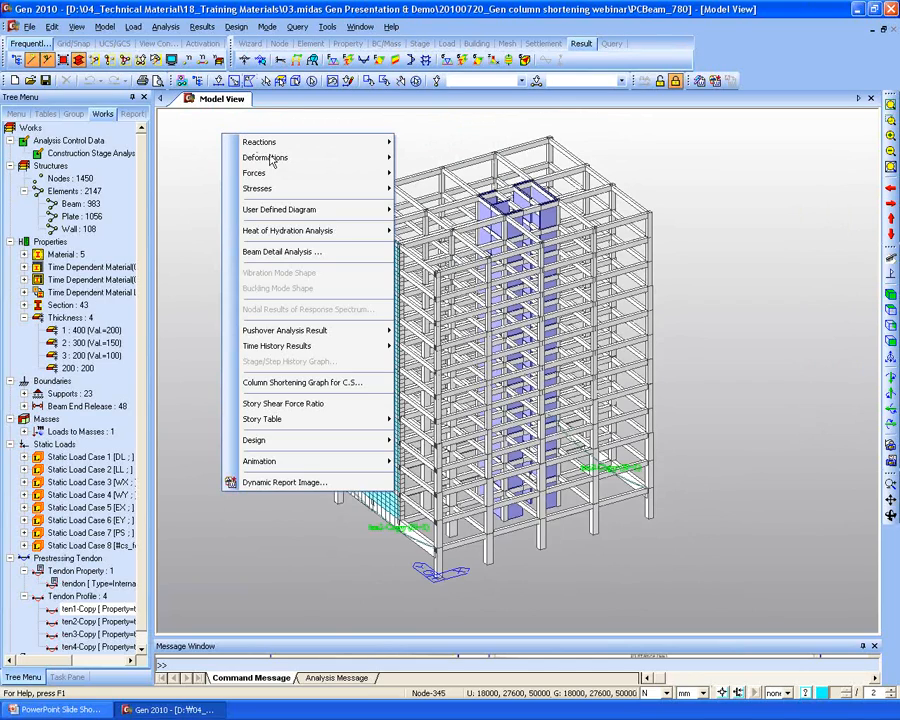
pyautogui.moveTo(297, 177)
pyautogui.click(428, 191)
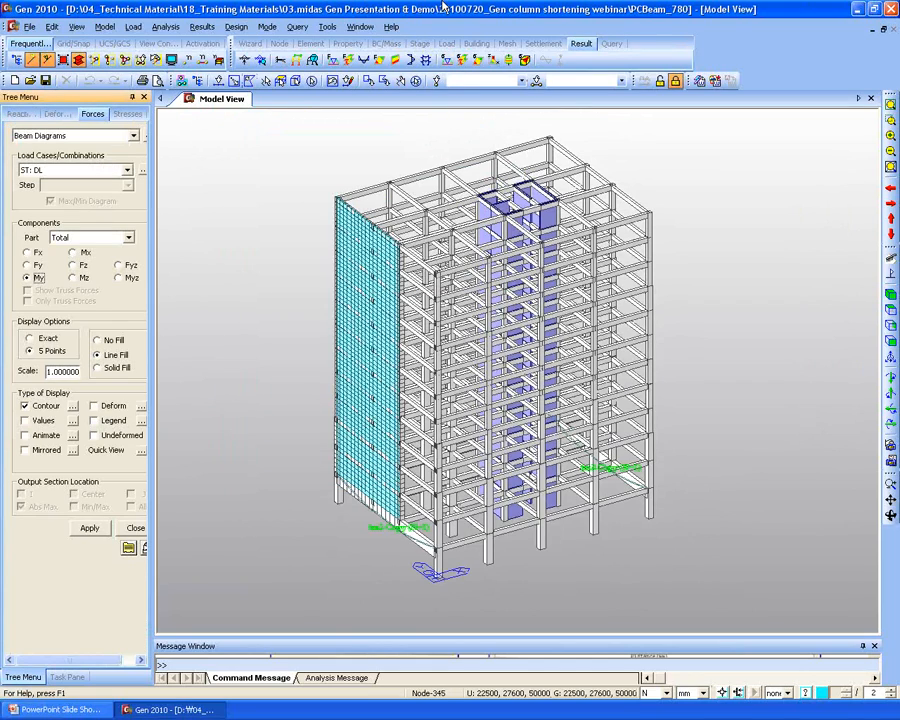
pyautogui.moveTo(152, 309); pyautogui.dragTo(206, 302)
pyautogui.click(127, 170)
pyautogui.click(78, 181)
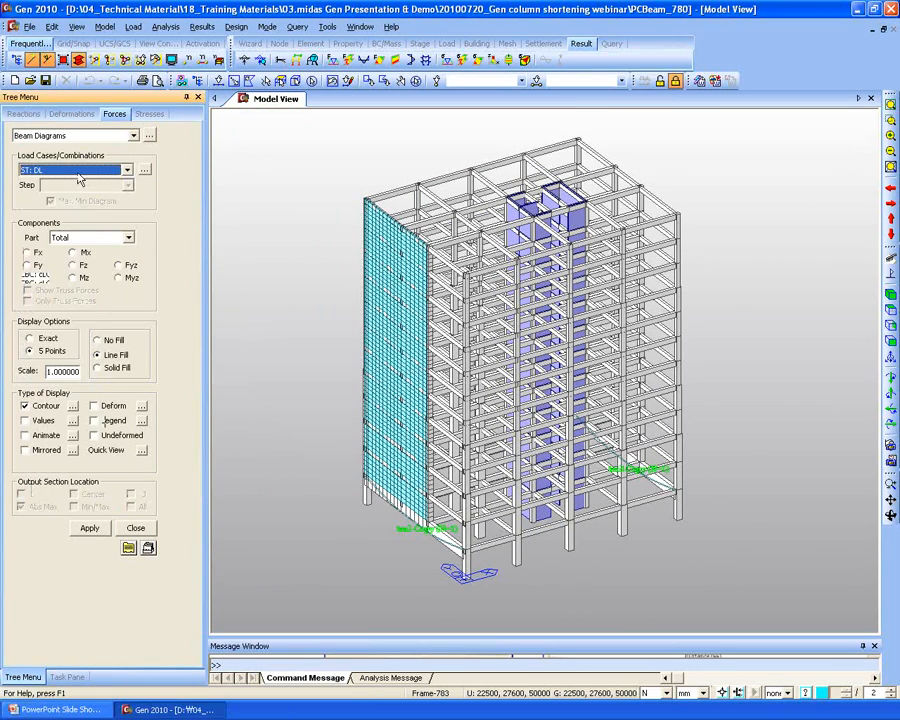
# Make #CS01 the current construction stage and show its structure in isometric view.
pyautogui.click(420, 44)
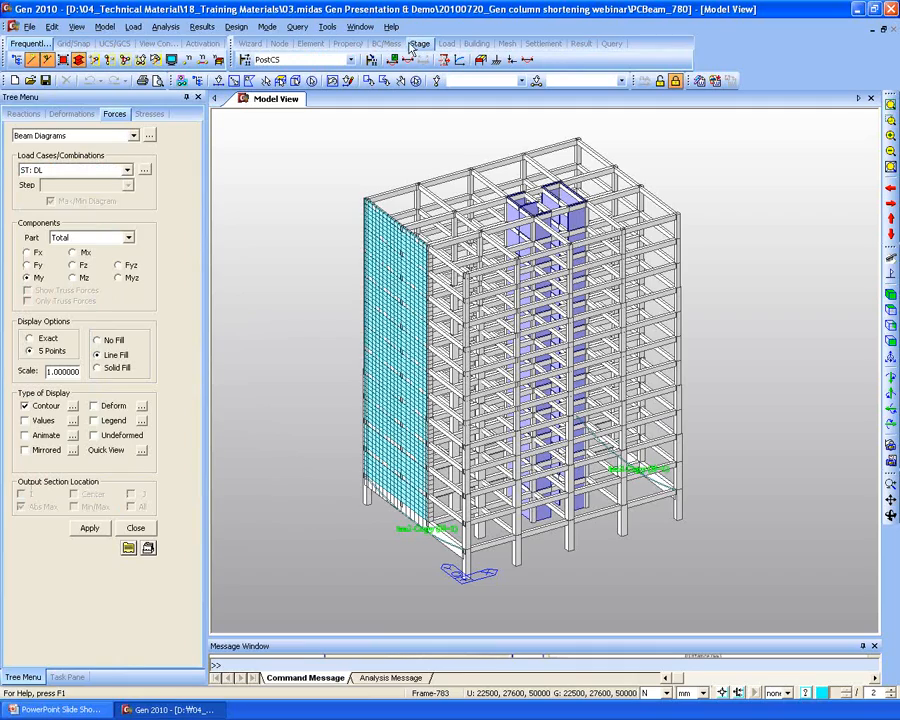
pyautogui.click(351, 60)
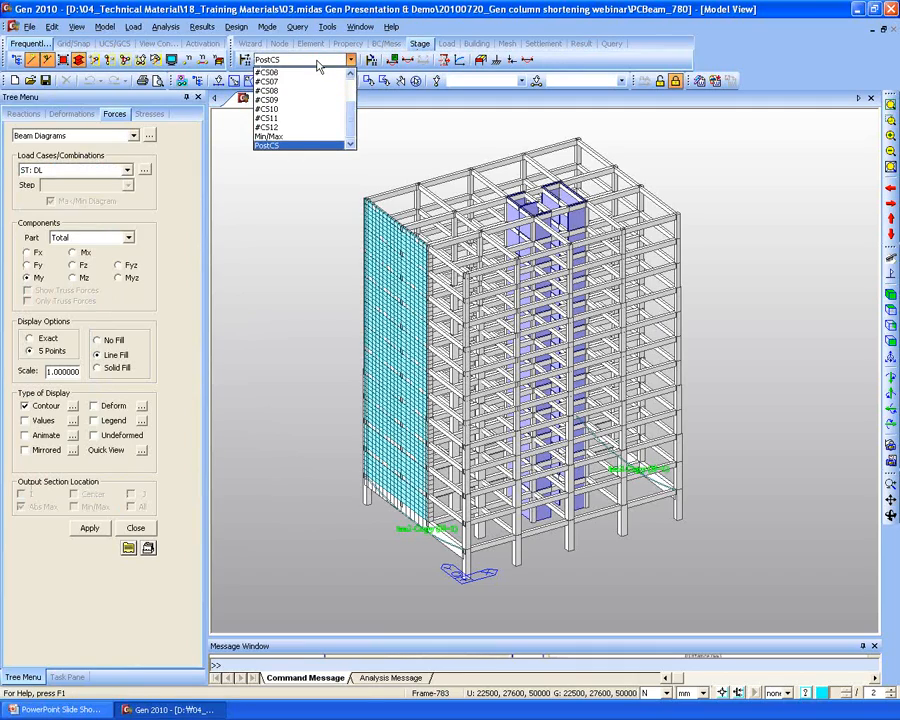
pyautogui.click(296, 73)
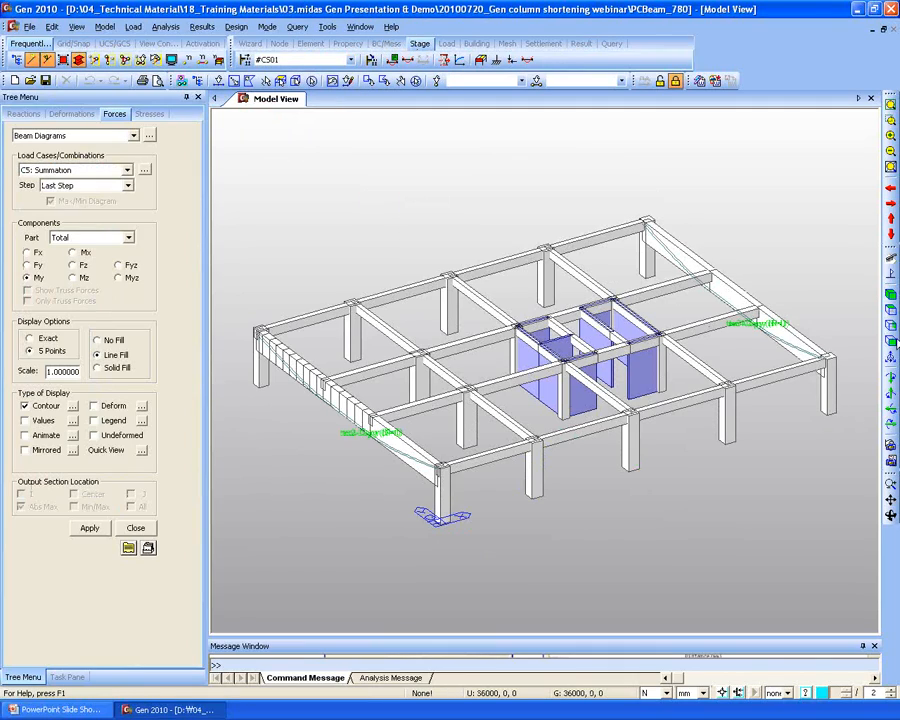
pyautogui.click(891, 296)
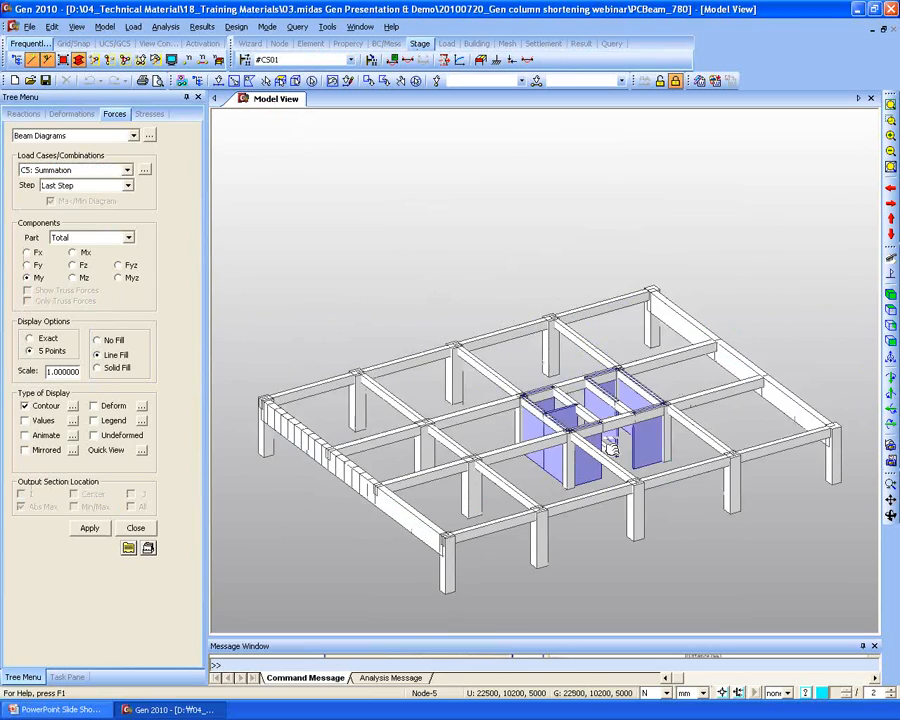
pyautogui.scroll(-4, 503, 532)
pyautogui.scroll(1, 503, 532)
pyautogui.moveTo(512, 506); pyautogui.dragTo(518, 549, button='middle')
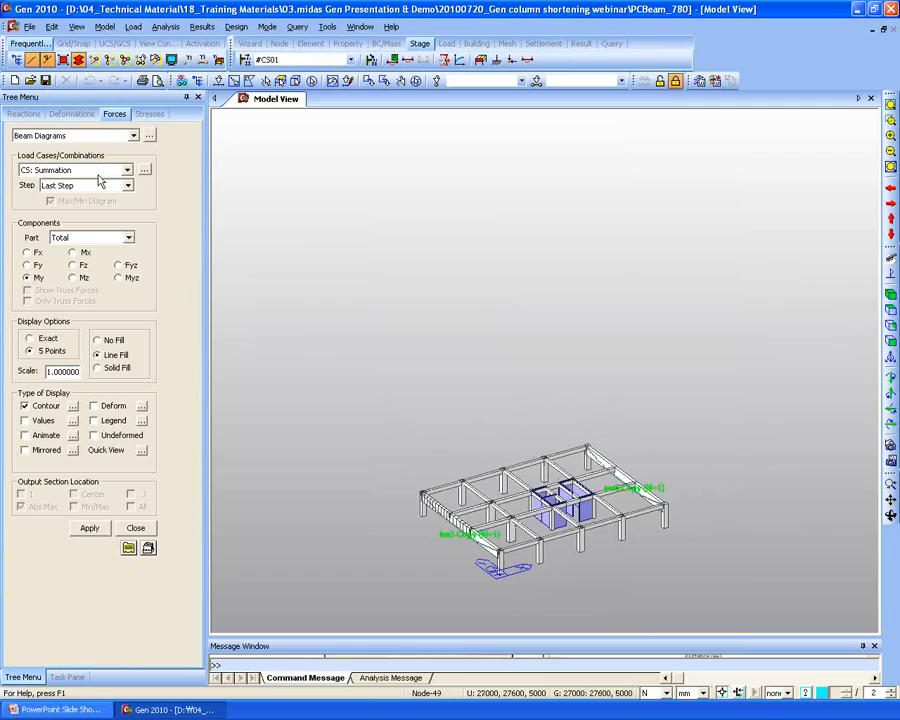
# Display the My beam diagram for the CS: Tendon Primary load case at the last step of stage #CS01.
pyautogui.click(68, 172)
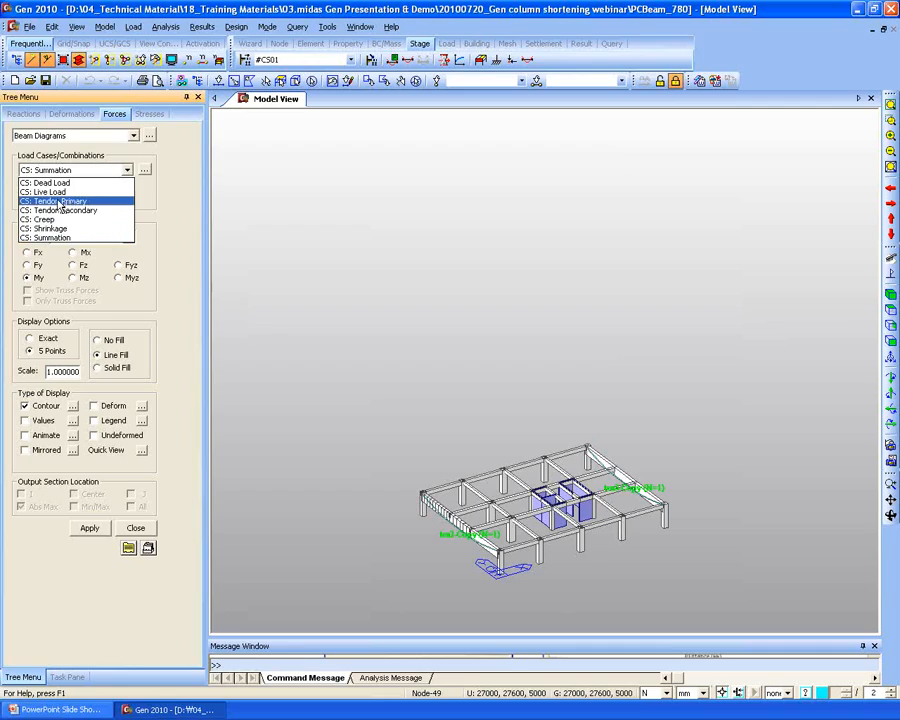
pyautogui.click(55, 202)
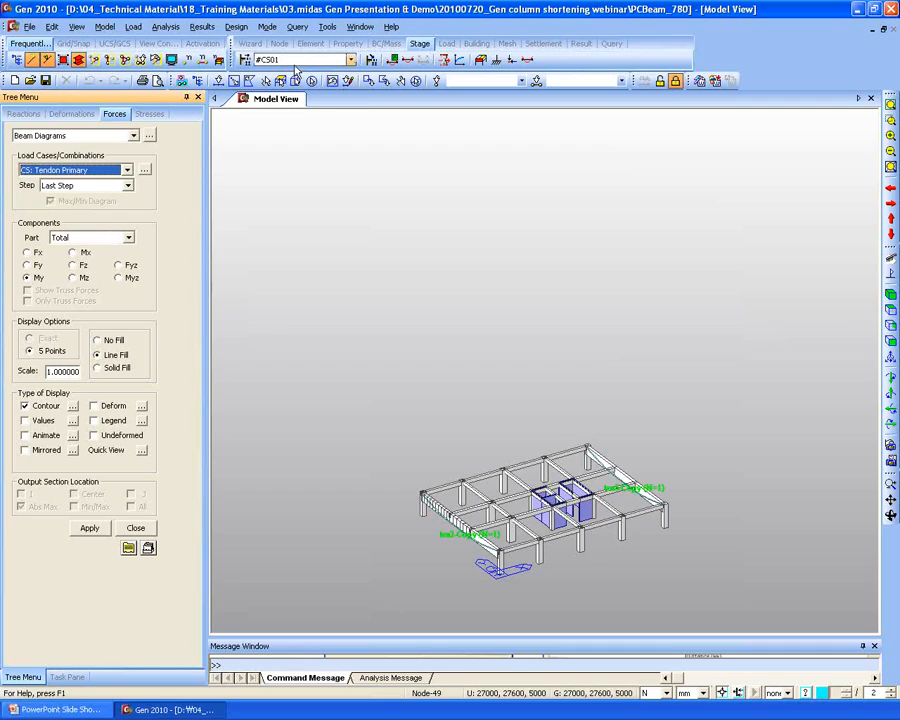
pyautogui.click(296, 61)
pyautogui.click(296, 70)
pyautogui.click(89, 528)
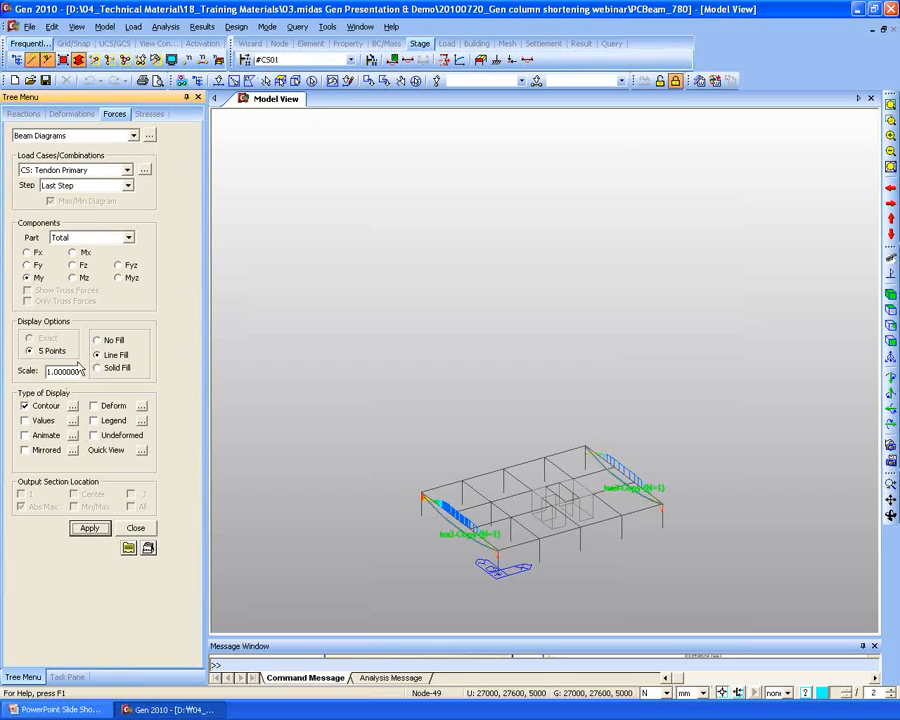
# Set the beam diagram to solid fill and apply gradient fill to its contour.
pyautogui.click(110, 367)
pyautogui.click(73, 407)
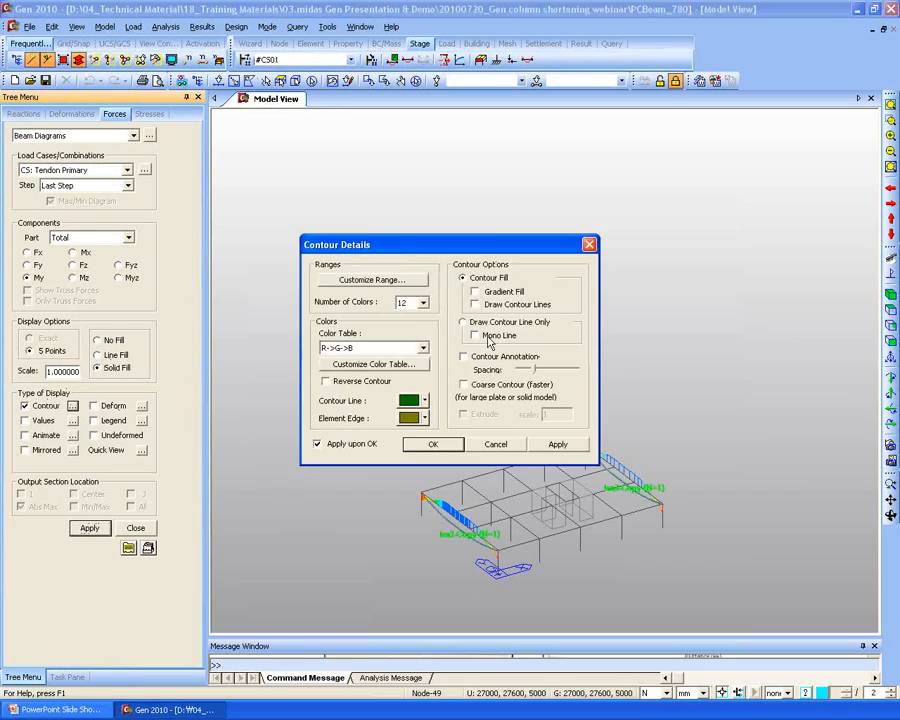
pyautogui.click(476, 292)
pyautogui.click(430, 441)
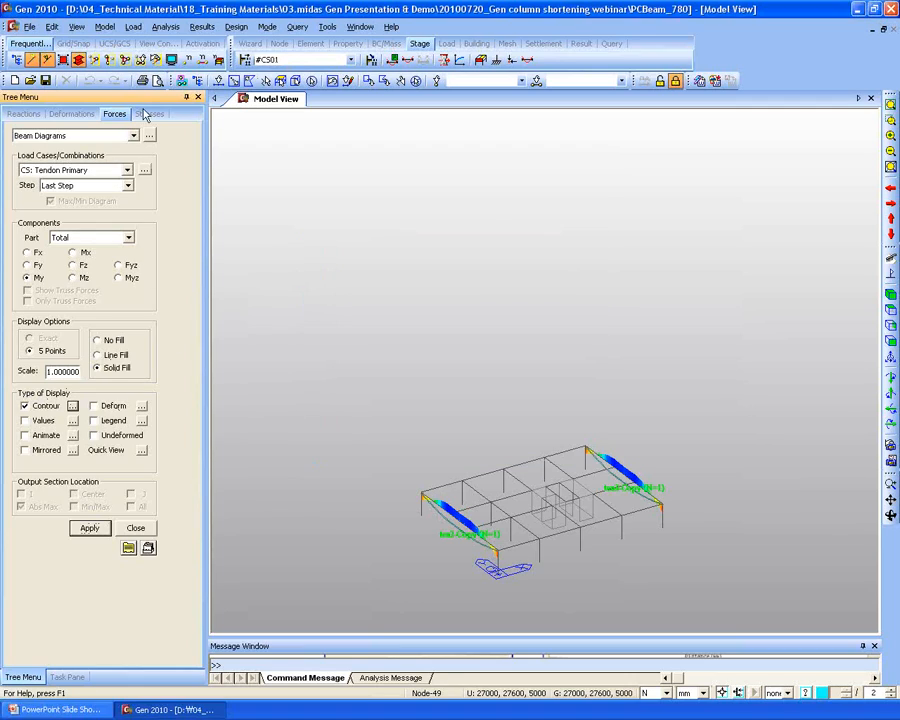
# Step the Tendon Primary My beam diagram through construction stages #CS02 to #CS07.
pyautogui.scroll(-1, 300, 59)
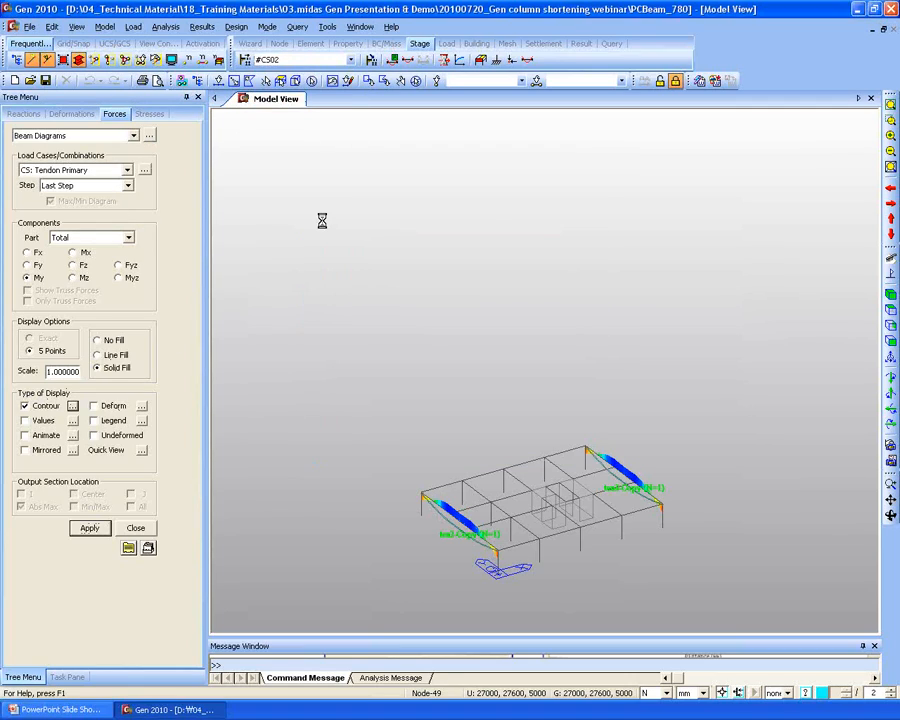
pyautogui.scroll(-3, 322, 227)
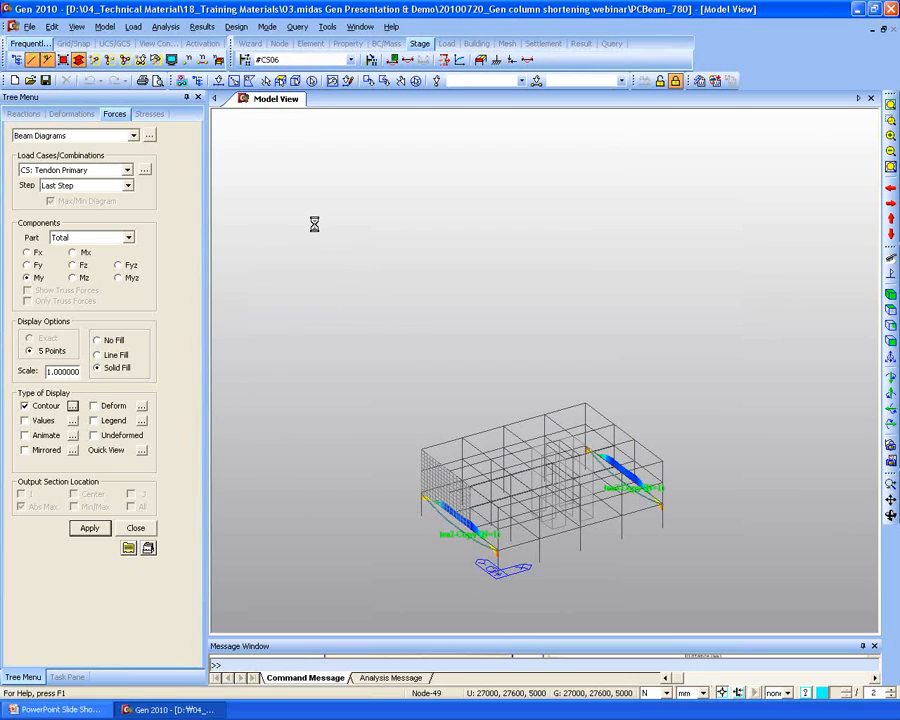
pyautogui.scroll(-1, 295, 235)
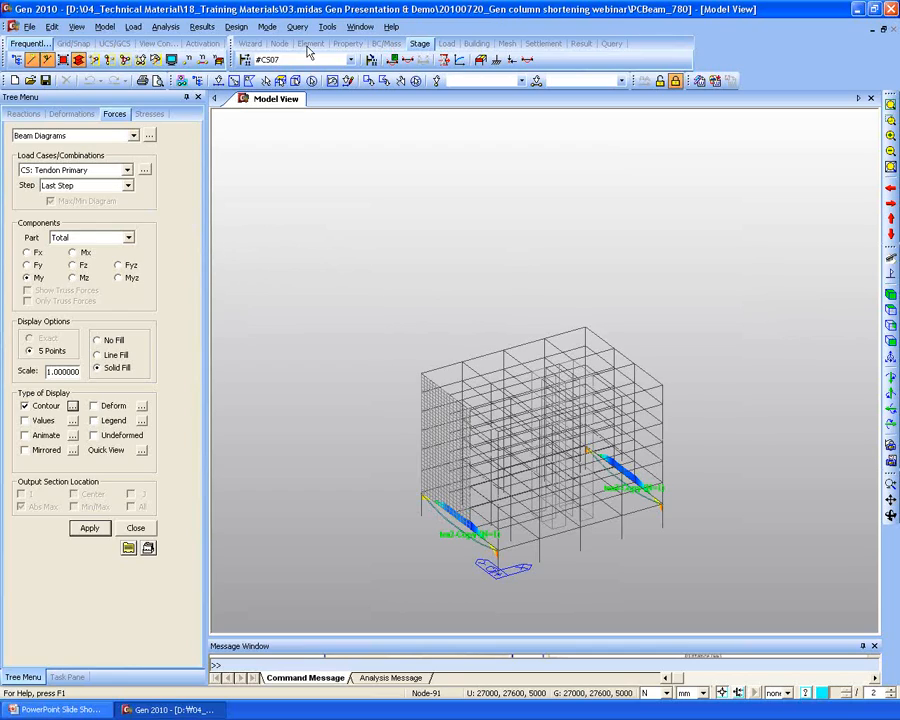
# Switch the My beam diagram to the CS: Tendon Secondary load case and step it from stage #CS01 to #CS03.
pyautogui.click(65, 170)
pyautogui.click(83, 211)
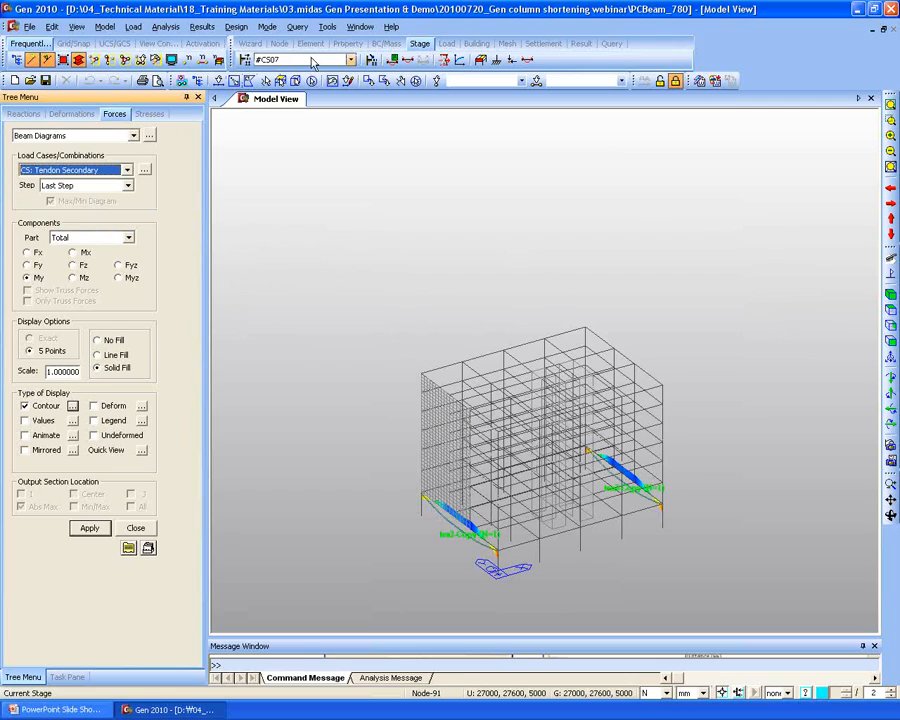
pyautogui.click(351, 60)
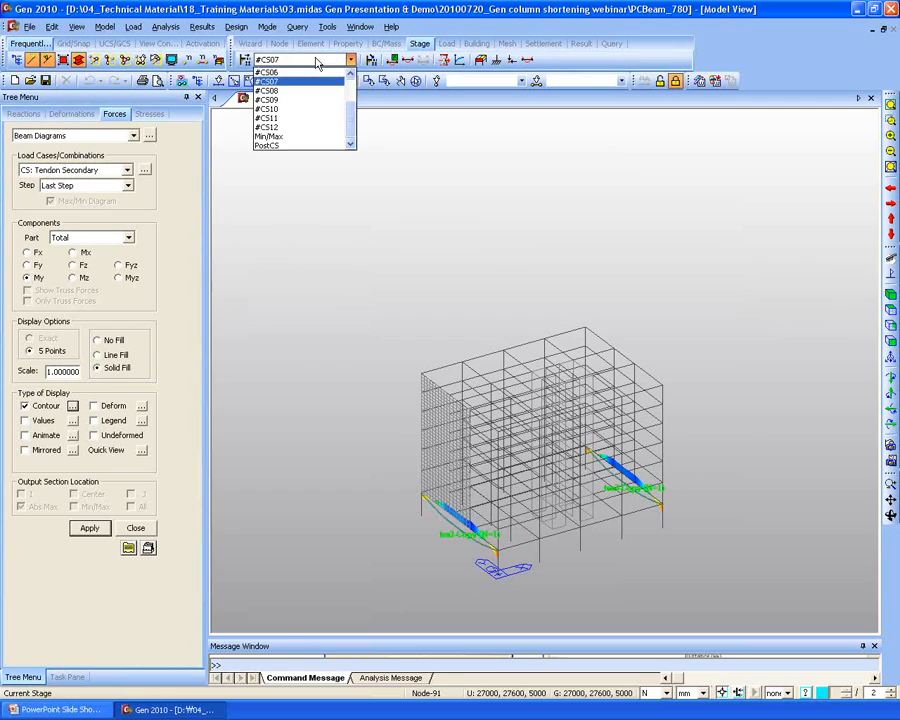
pyautogui.scroll(2, 305, 84)
pyautogui.click(300, 73)
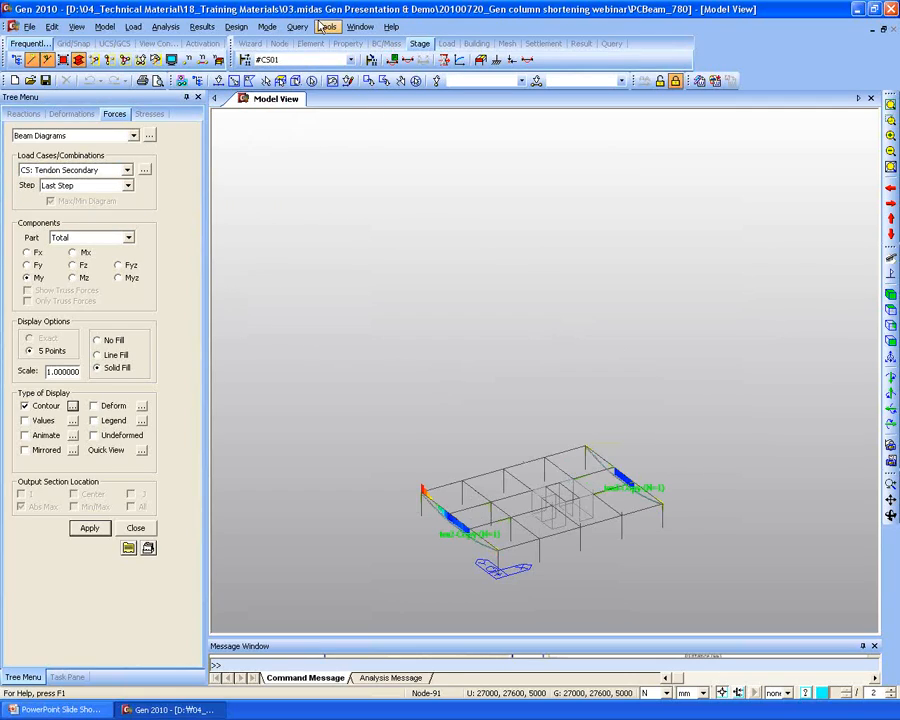
pyautogui.press('Down')
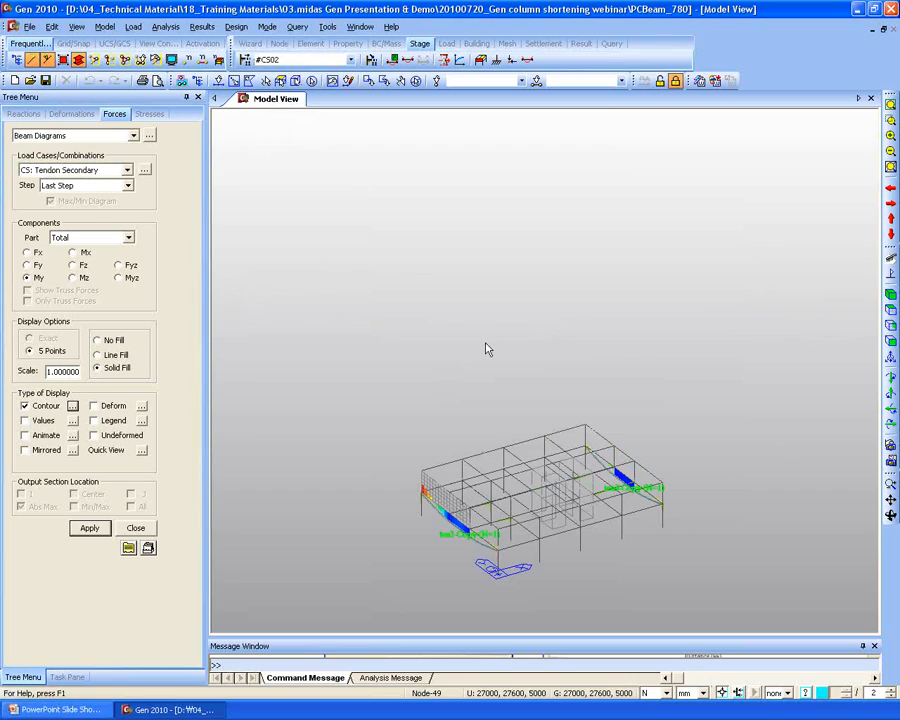
pyautogui.press('Down')
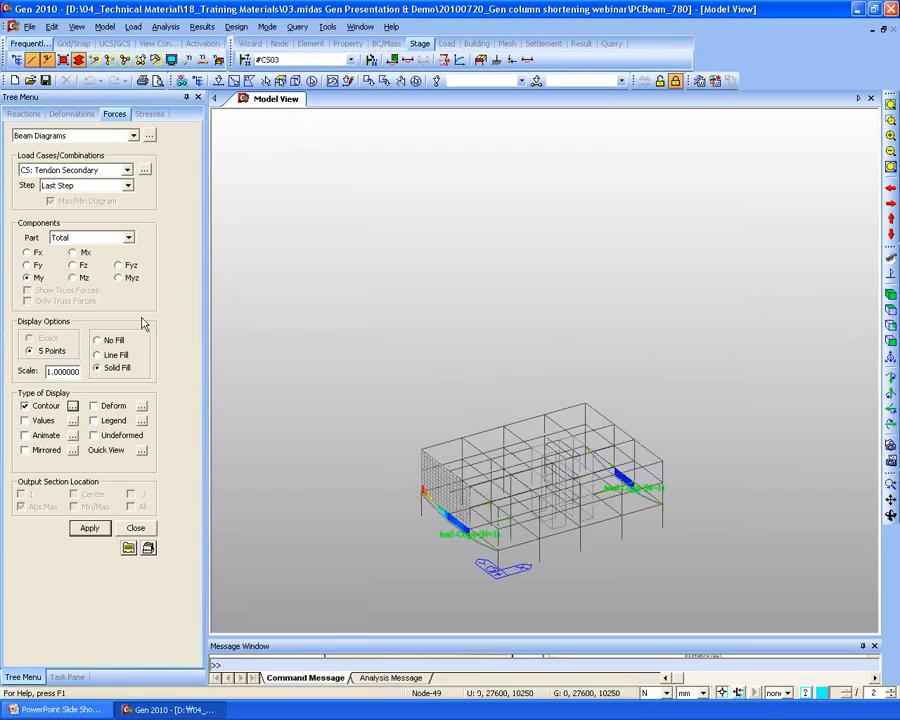
# List the Tendon Primary(CS) beam forces for stage #CS03 in a result table and look through its rows.
pyautogui.click(149, 136)
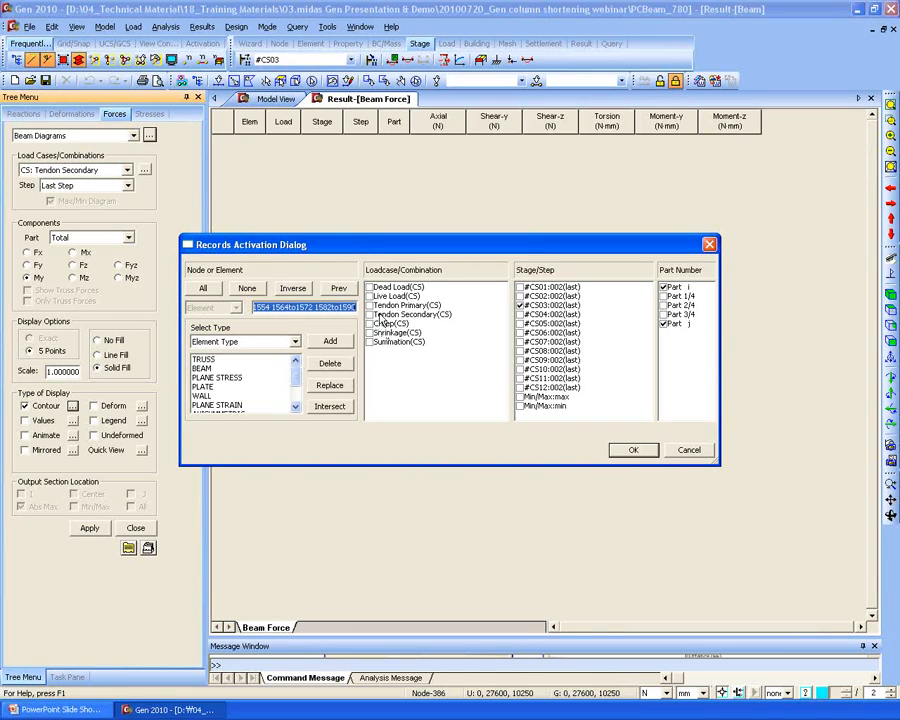
pyautogui.click(369, 305)
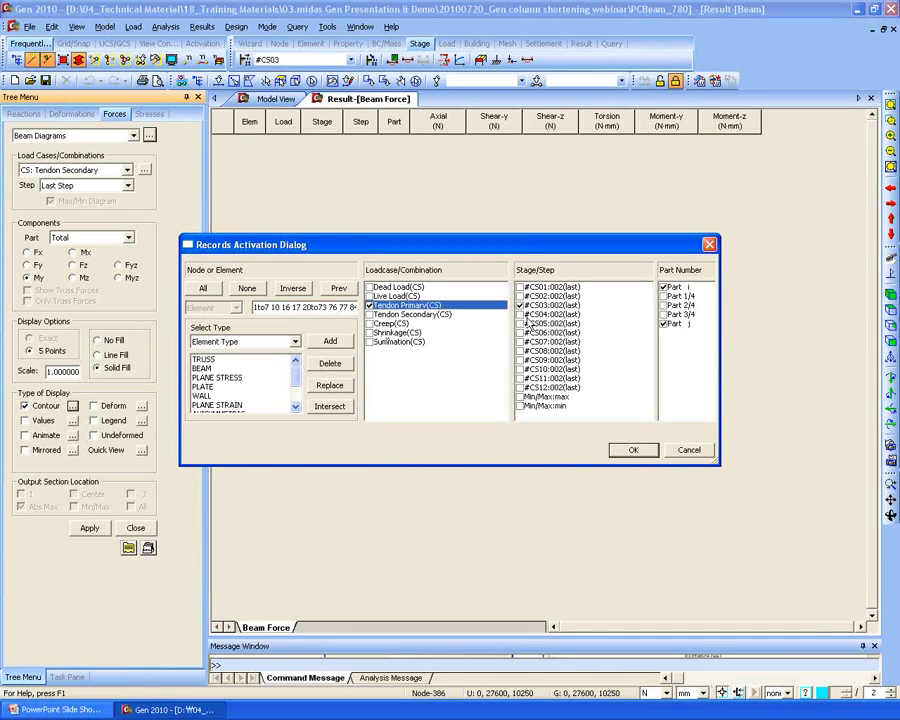
pyautogui.click(638, 455)
pyautogui.scroll(-12, 548, 487)
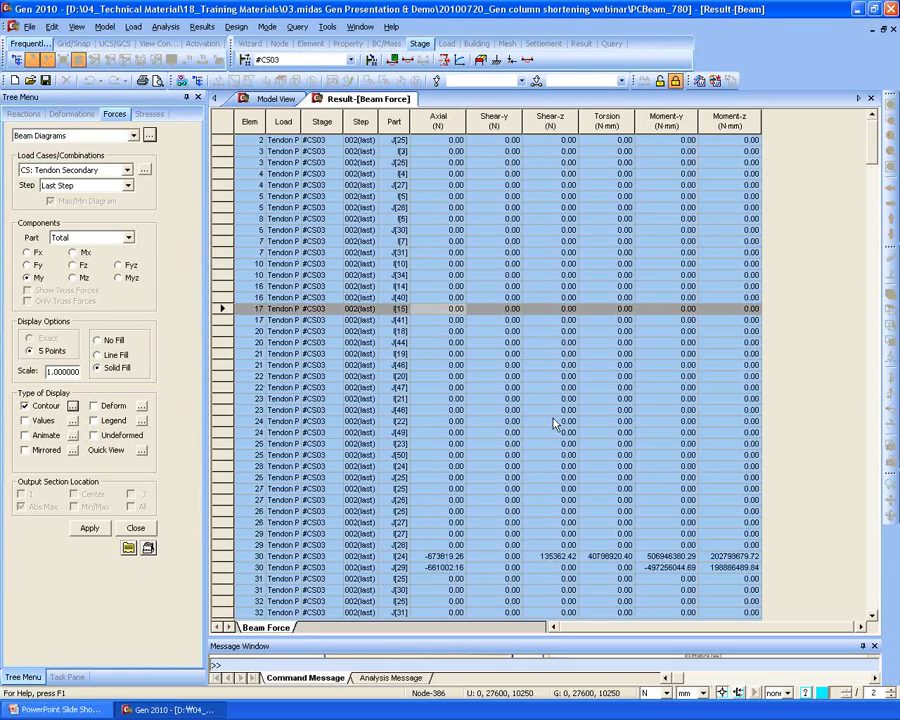
pyautogui.scroll(-20, 548, 487)
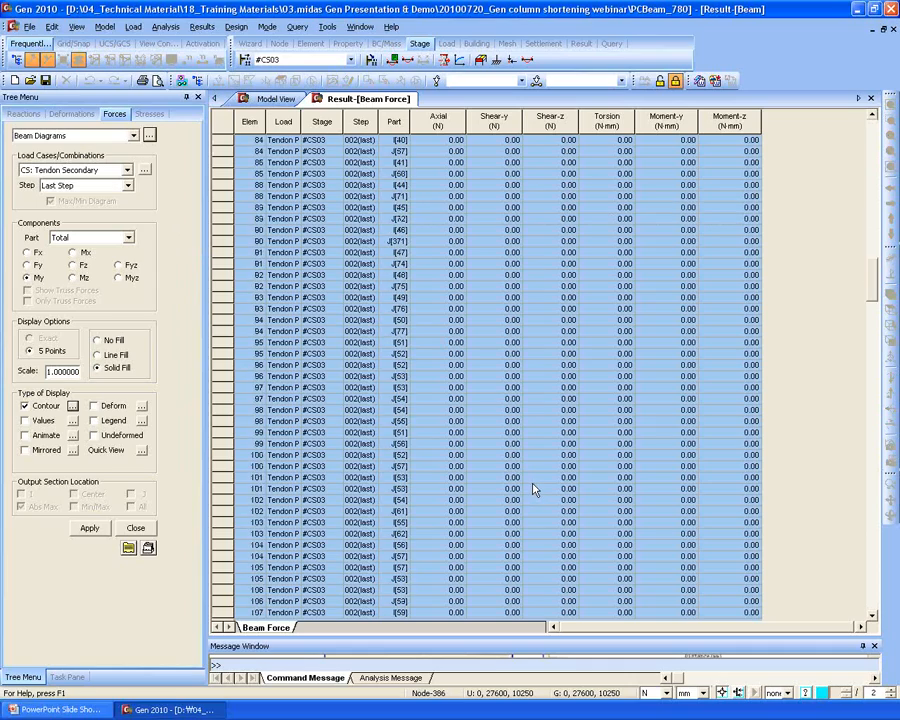
pyautogui.scroll(-18, 548, 490)
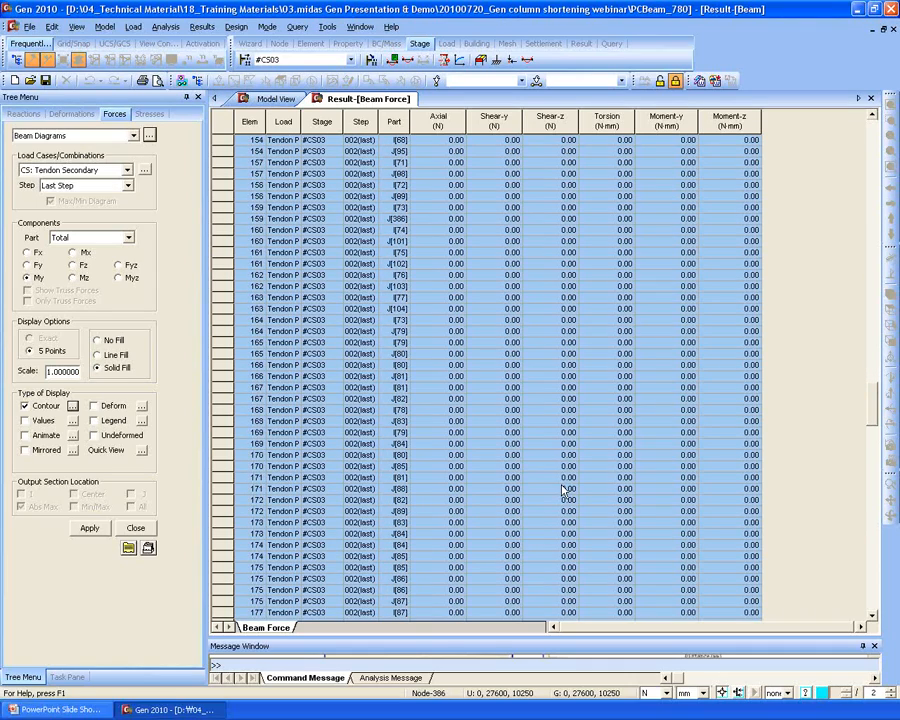
# Show the beam force table's Excel export option and close the table.
pyautogui.rightClick(385, 299)
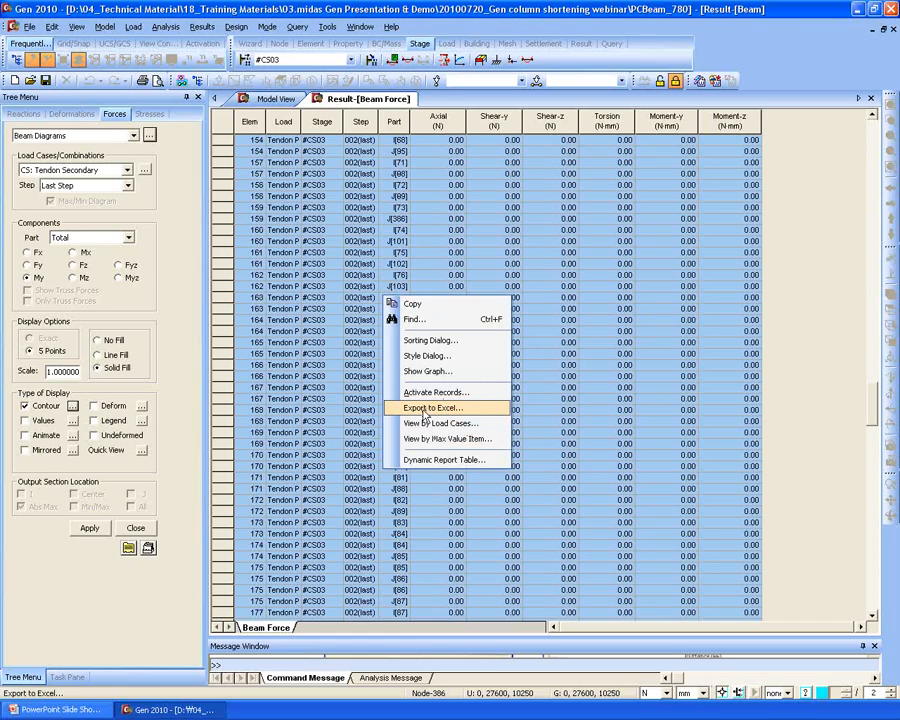
pyautogui.click(474, 410)
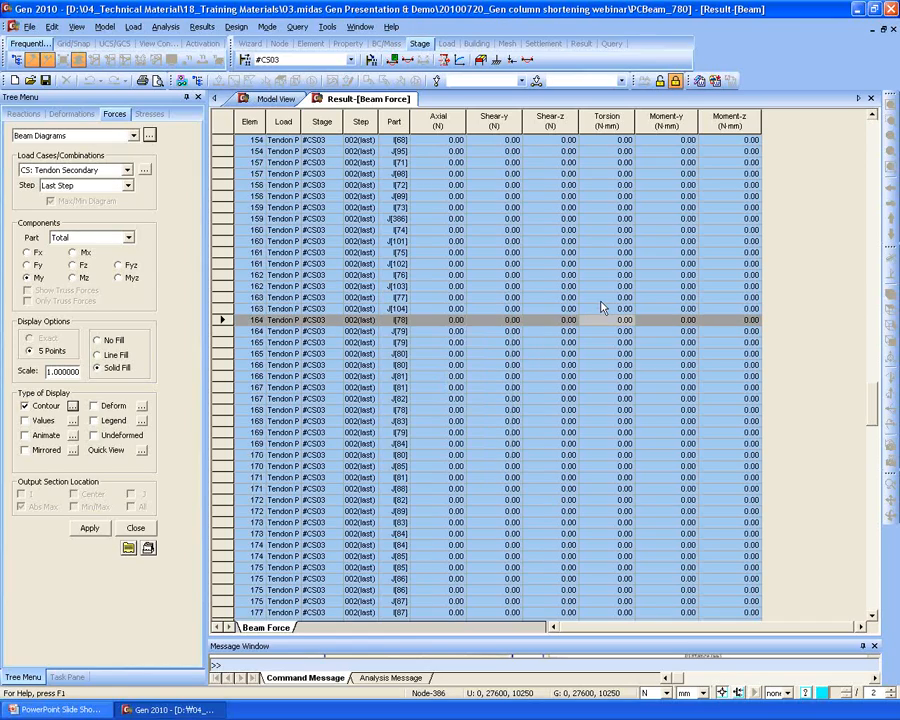
pyautogui.click(871, 99)
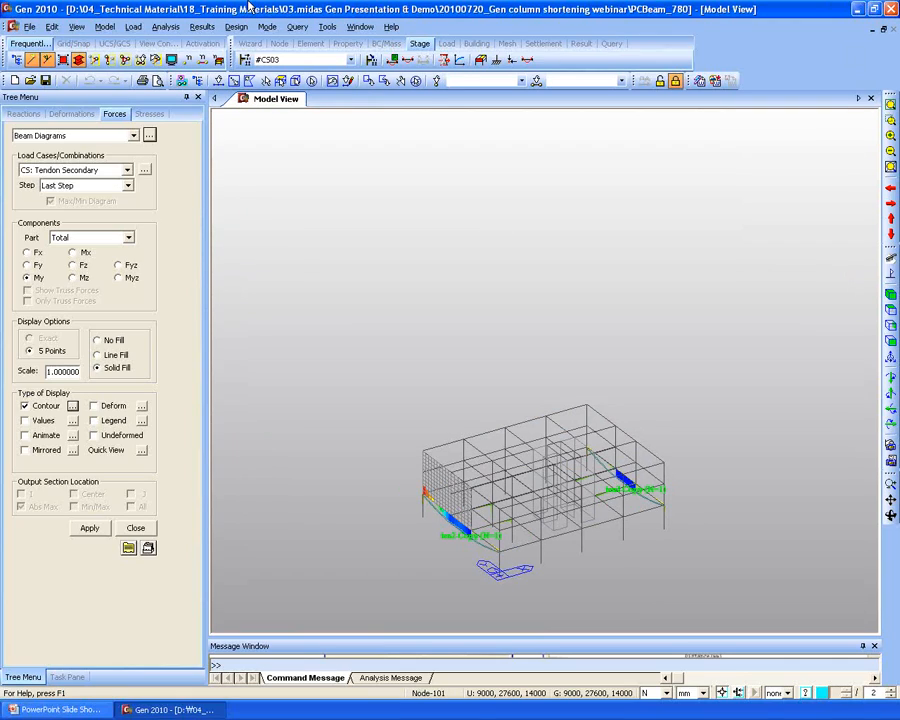
# Open the tendon time-dependent loss graph and view tendon ten1-Copy through stages #CS01 to #CS12.
pyautogui.click(203, 26)
pyautogui.moveTo(236, 26)
pyautogui.moveTo(203, 26)
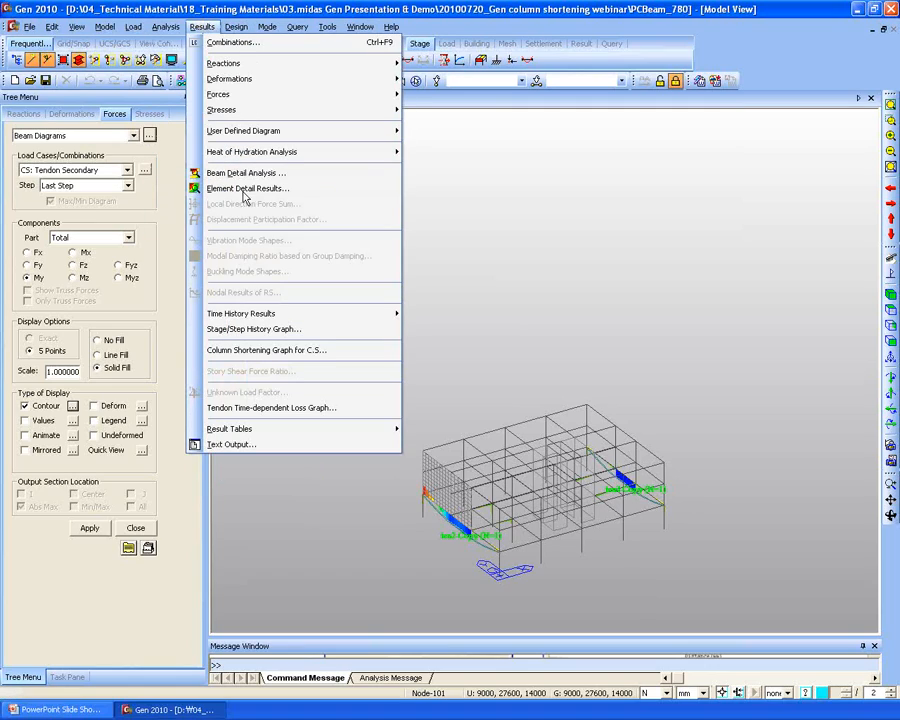
pyautogui.click(246, 408)
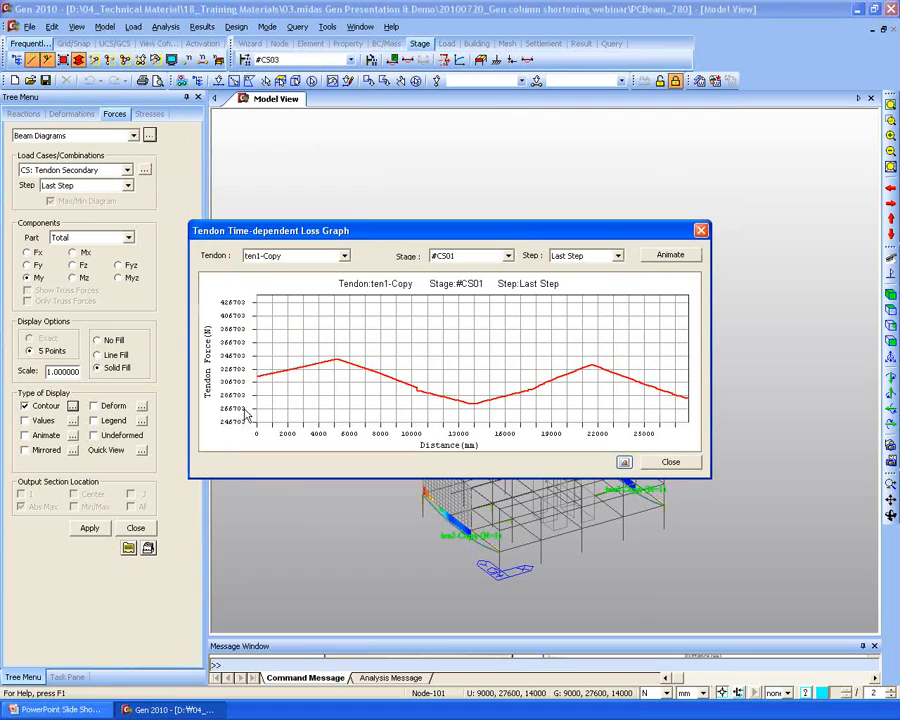
pyautogui.click(370, 213)
pyautogui.click(364, 214)
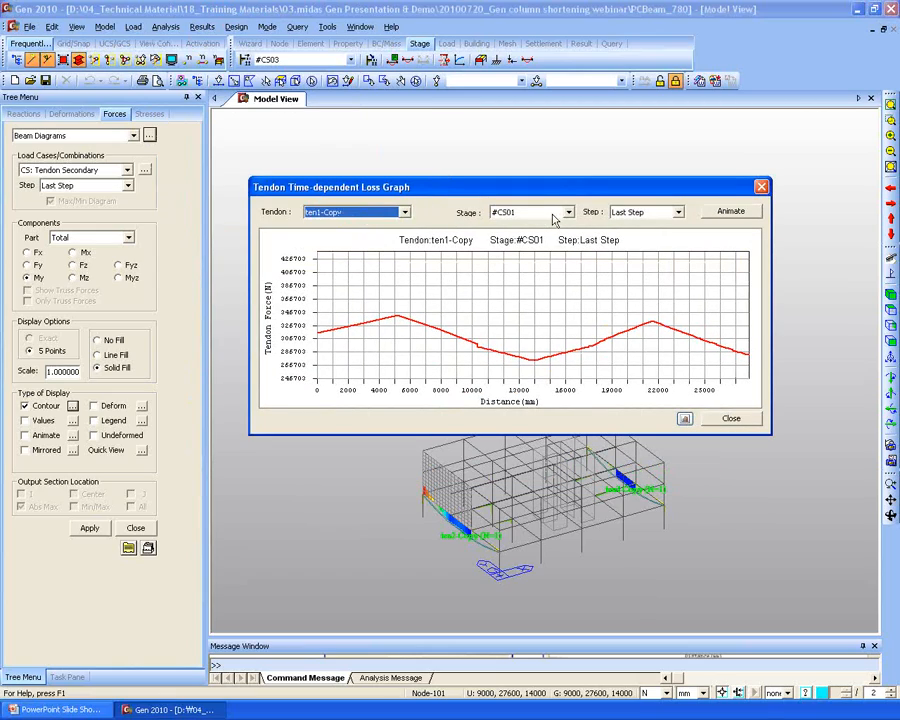
pyautogui.click(543, 213)
pyautogui.click(527, 240)
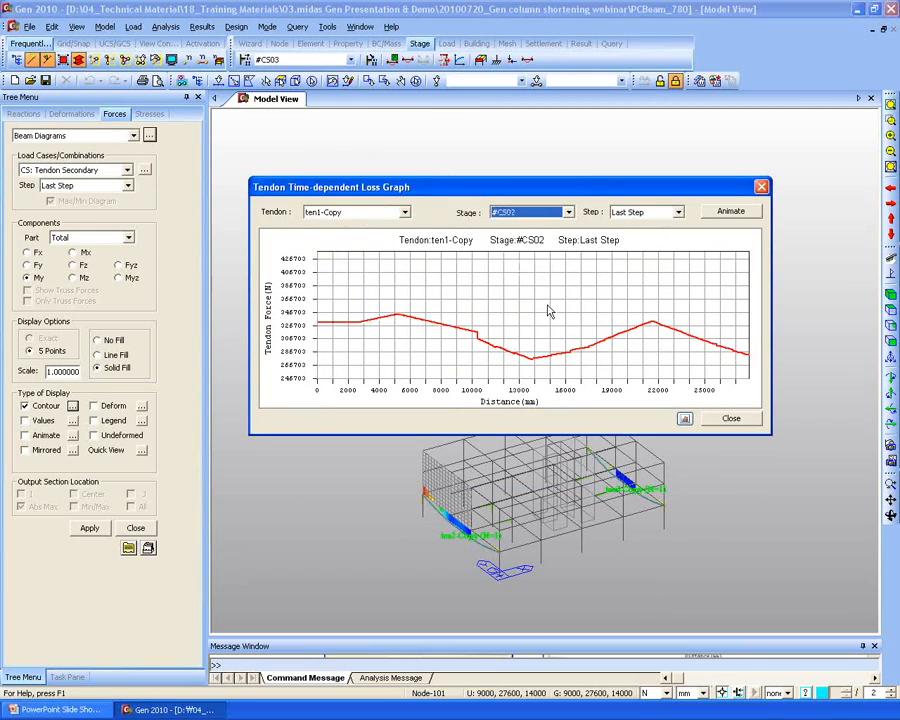
pyautogui.scroll(-10, 546, 311)
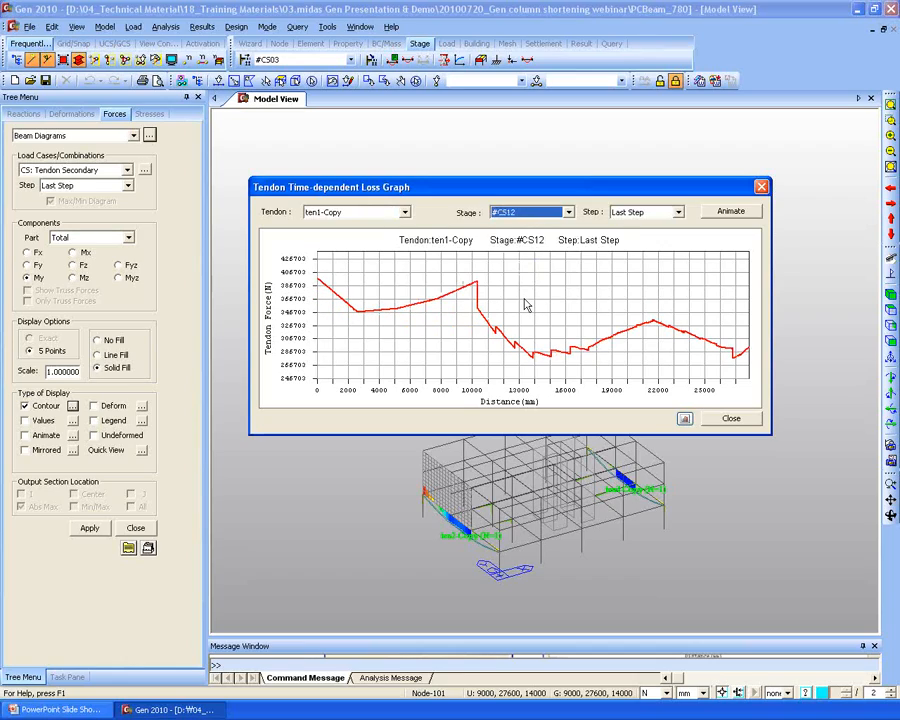
# Show tendon ten4-Copy in the loss graph and step its stage from #CS12 back to #CS01.
pyautogui.click(385, 218)
pyautogui.scroll(-1, 383, 220)
pyautogui.scroll(-2, 383, 220)
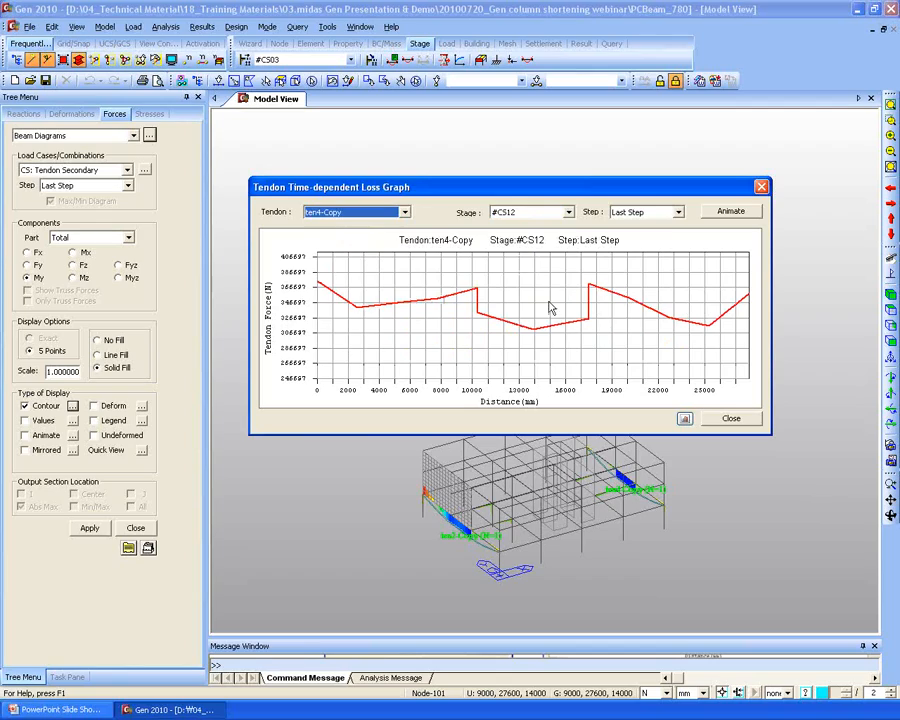
pyautogui.click(513, 215)
pyautogui.click(513, 218)
pyautogui.scroll(6, 522, 295)
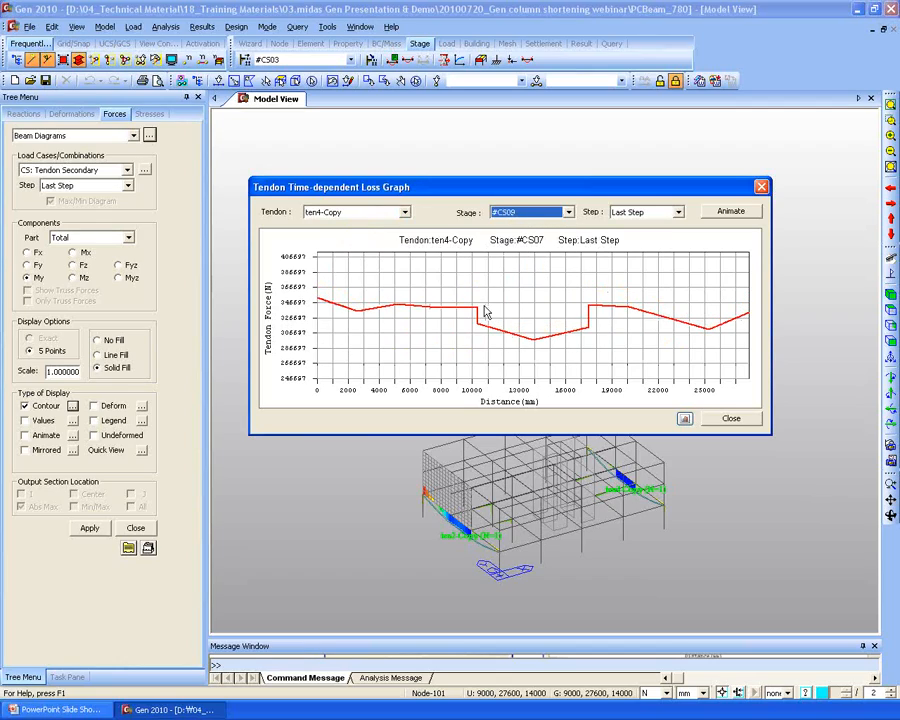
pyautogui.scroll(5, 447, 292)
# View the loss graph's save and print options, close the graph and switch to the PowerPoint slide show.
pyautogui.rightClick(420, 288)
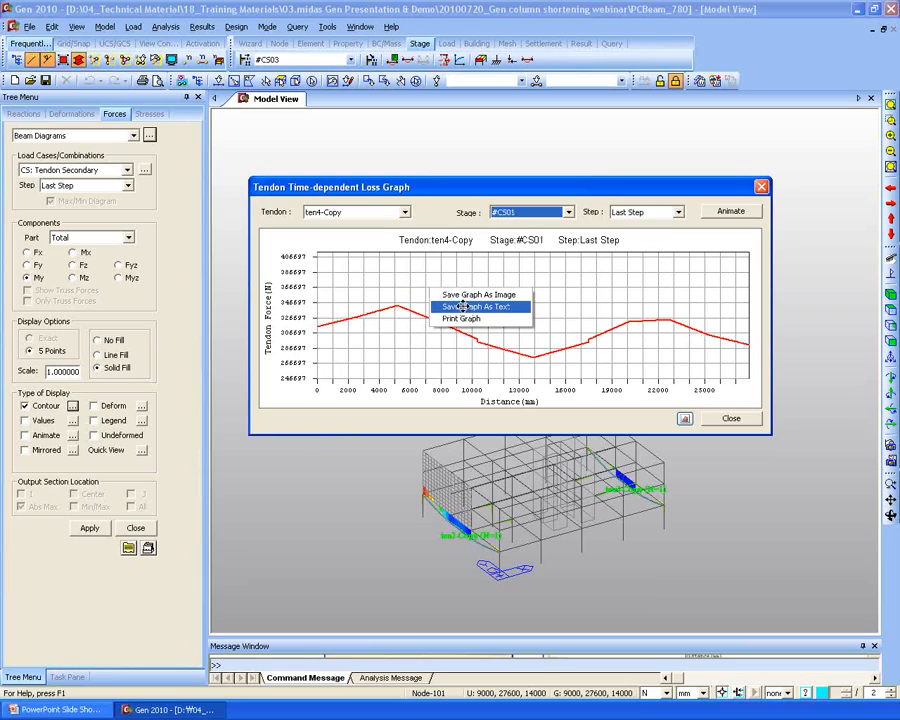
pyautogui.click(612, 327)
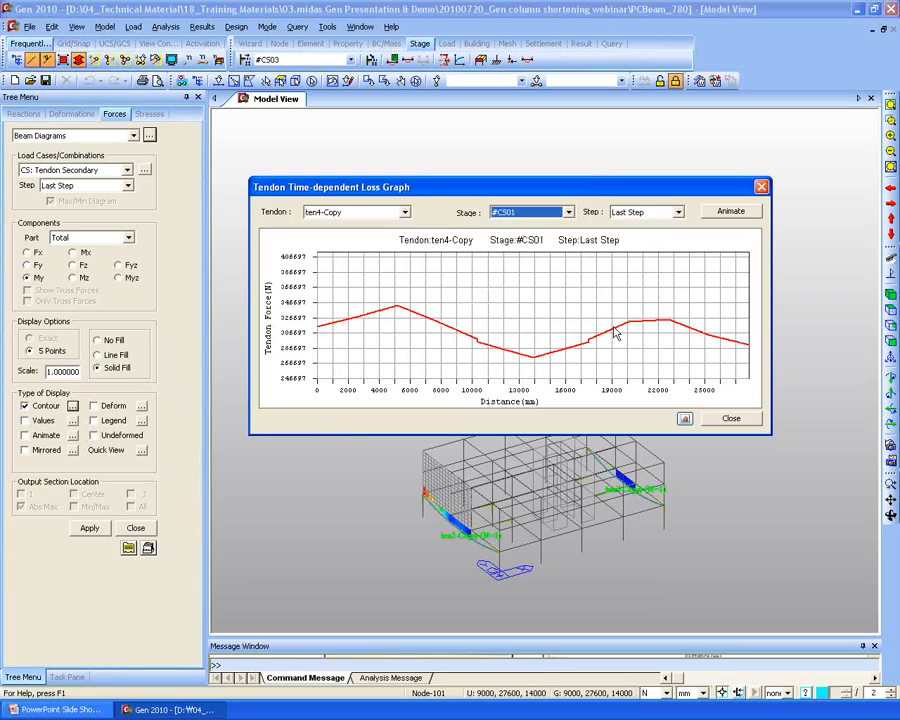
pyautogui.click(729, 419)
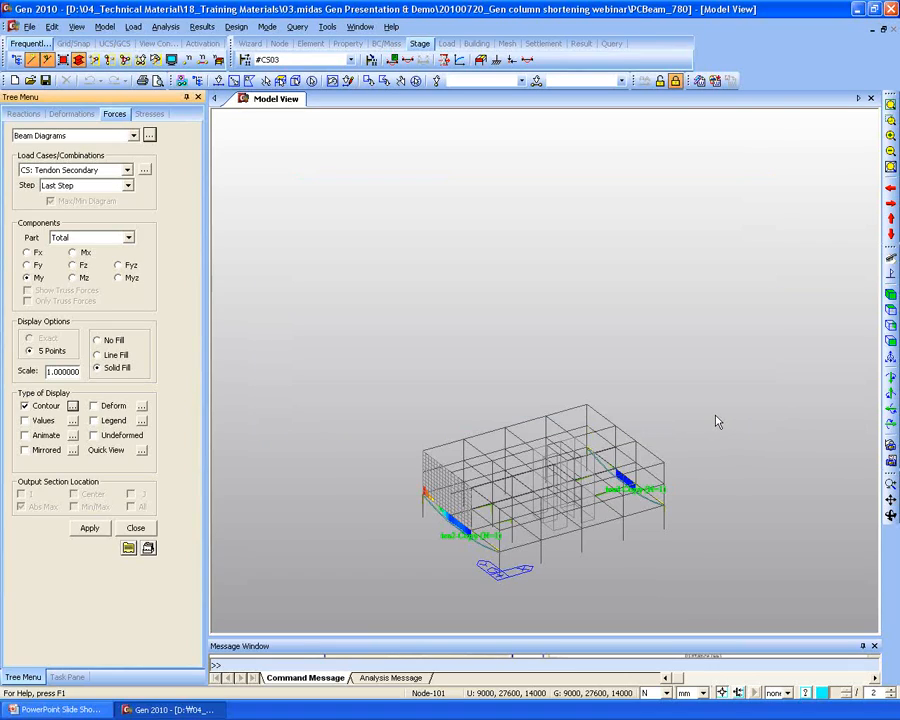
pyautogui.click(62, 709)
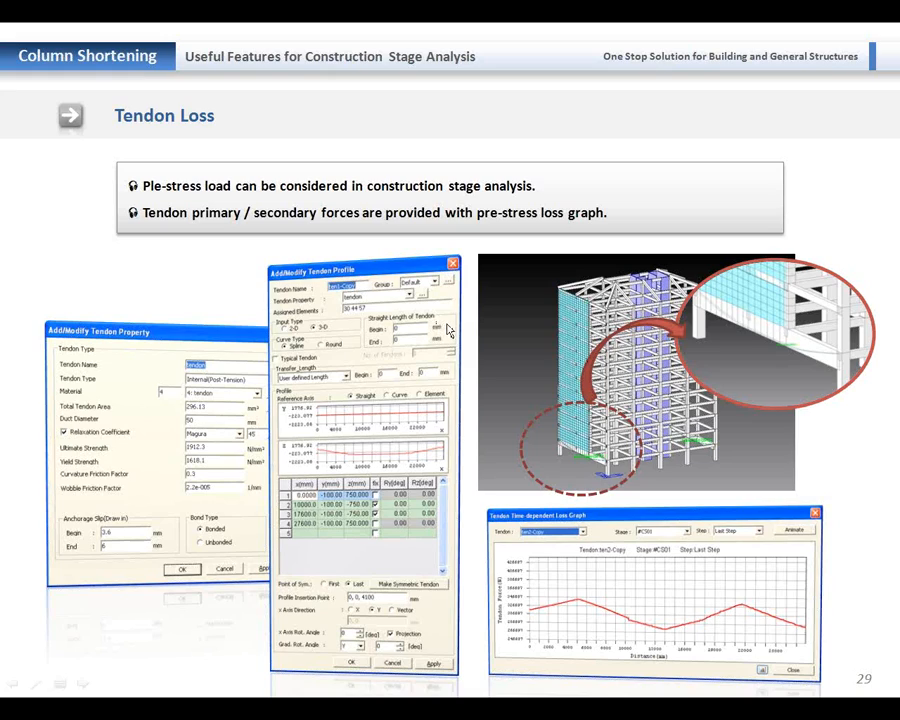
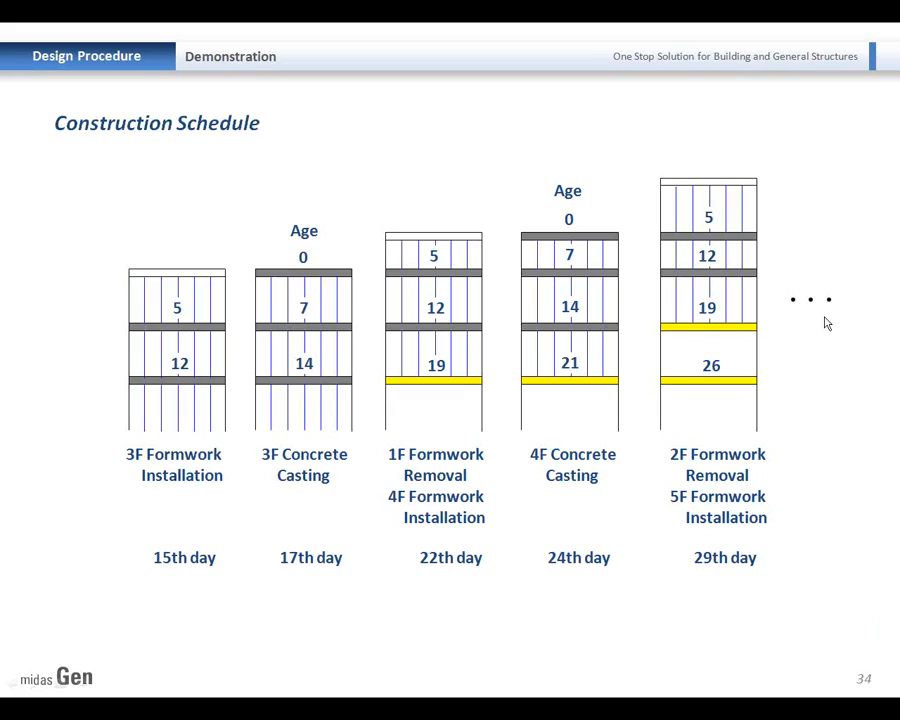
pyautogui.click(762, 421)
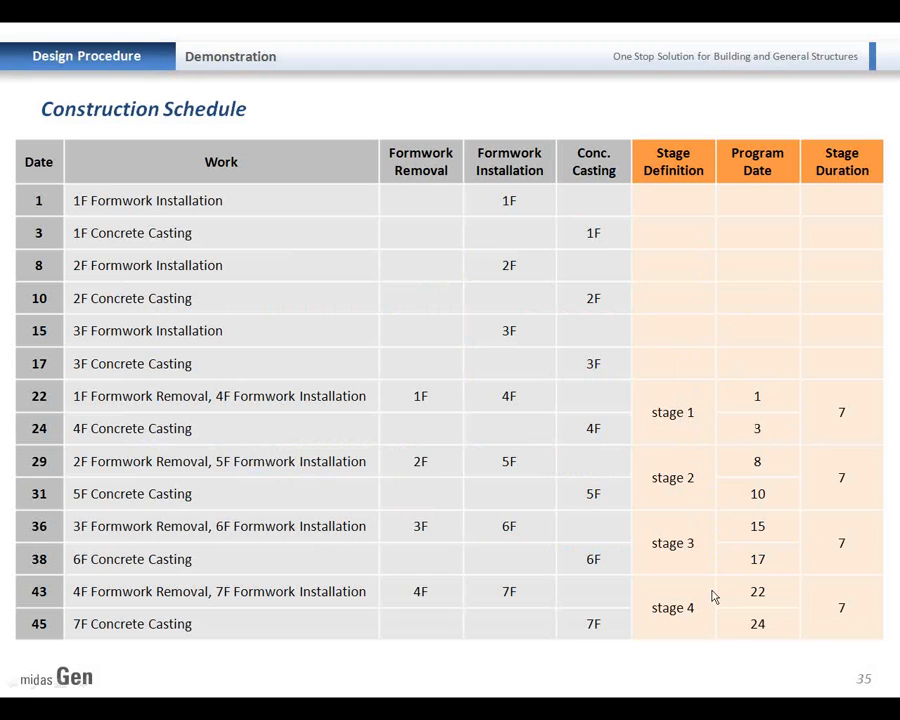
pyautogui.click(665, 418)
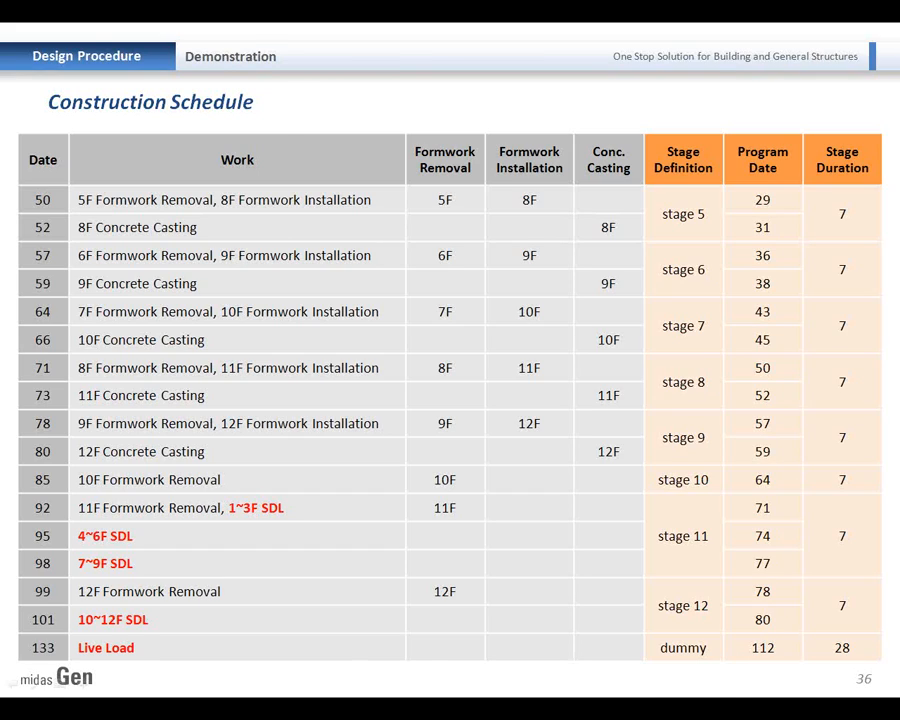
# Switch to midas Gen and start adding a creep/shrinkage time dependent material based on the CEB-FIP(1990) code.
pyautogui.hotkey('alt', 'Tab')
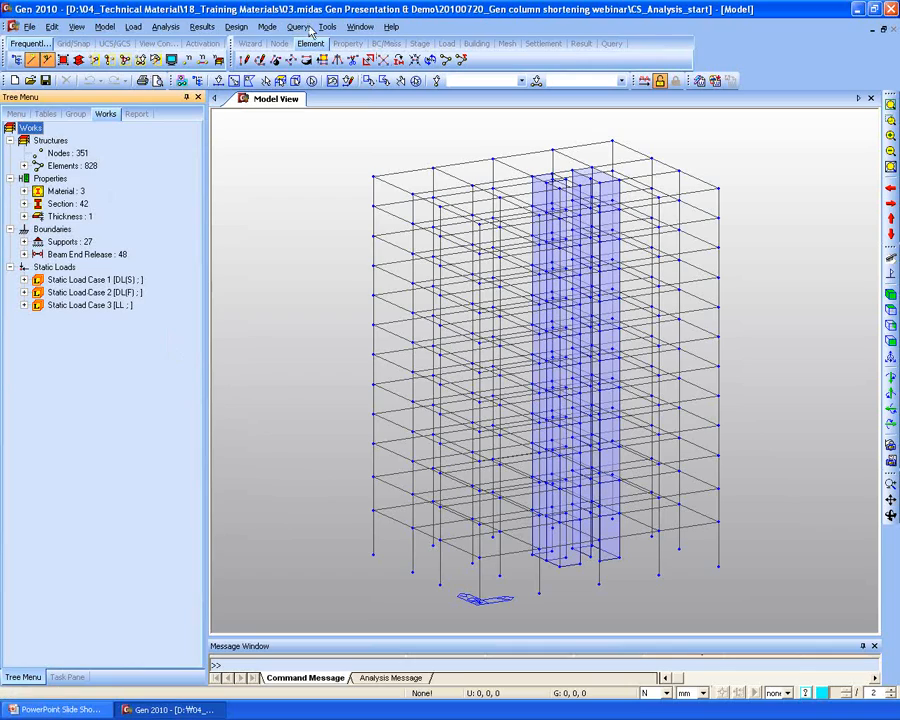
pyautogui.click(133, 26)
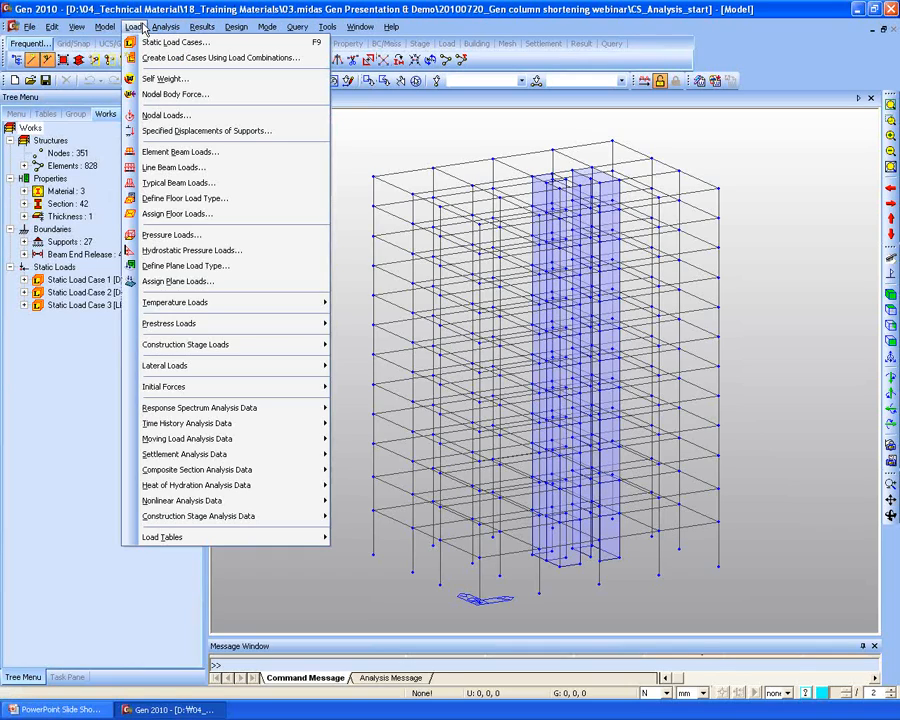
pyautogui.moveTo(107, 27)
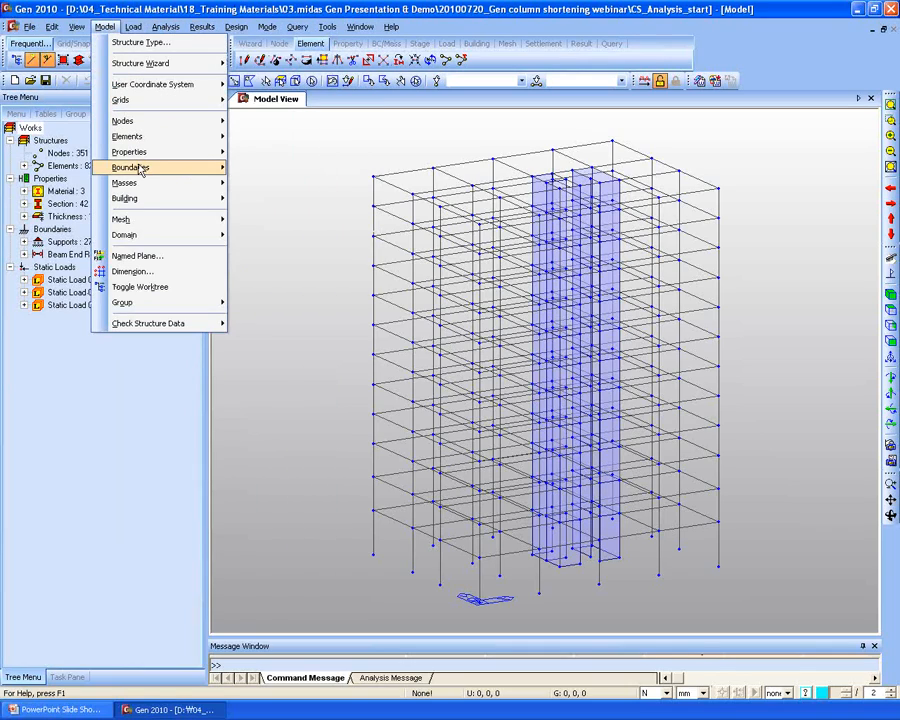
pyautogui.moveTo(137, 155)
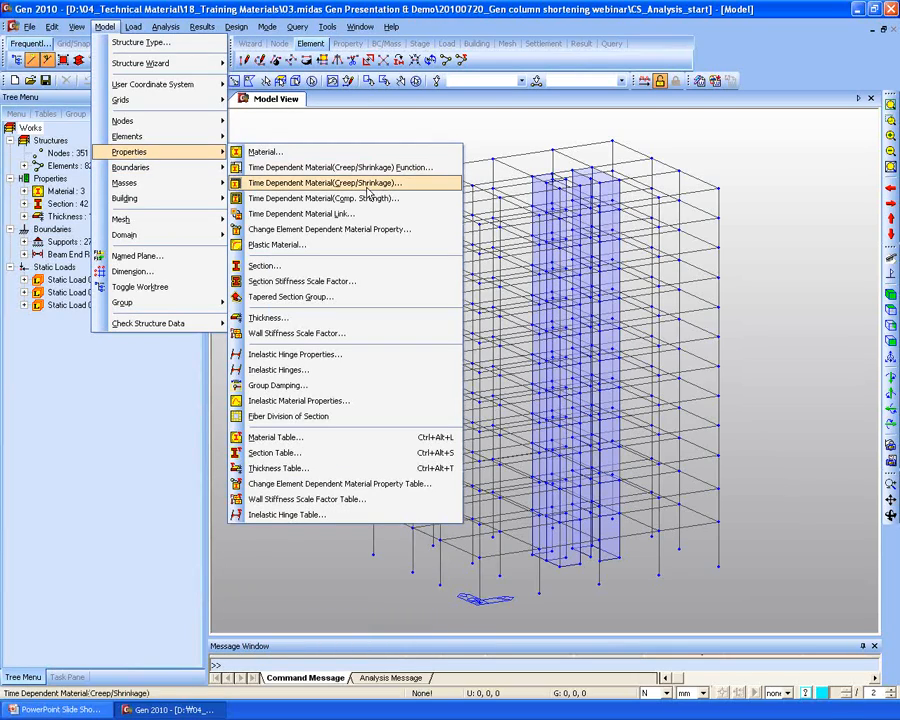
pyautogui.click(283, 186)
pyautogui.click(553, 303)
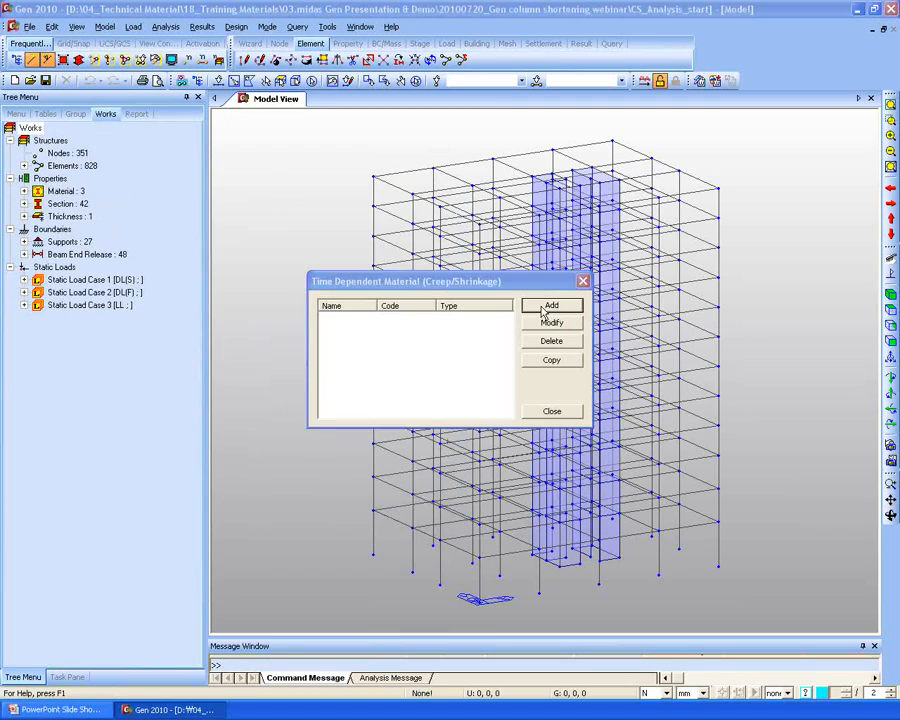
pyautogui.click(541, 223)
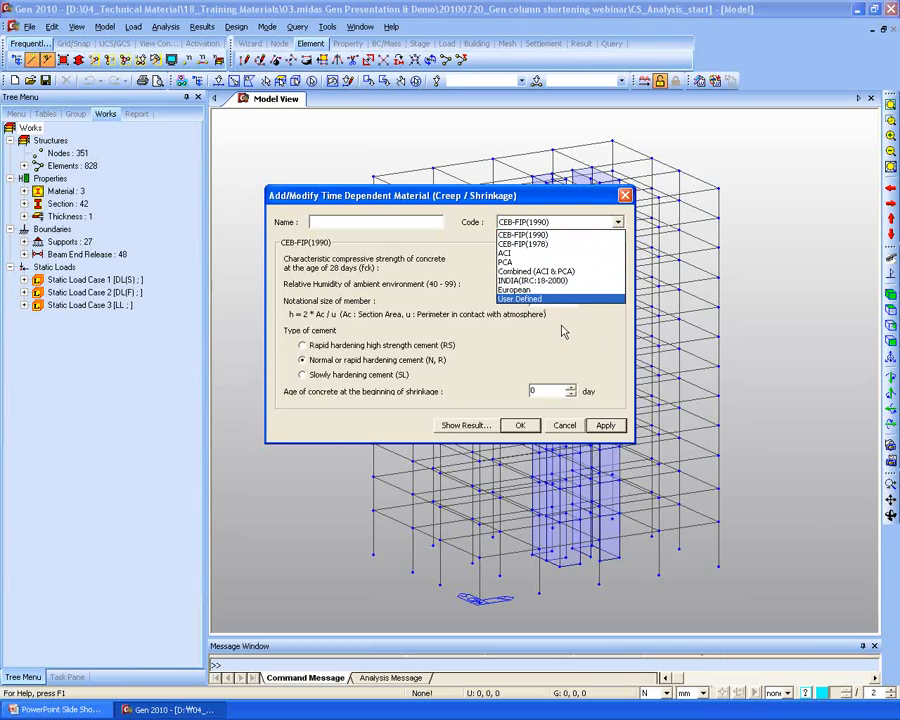
pyautogui.click(566, 234)
# Define creep/shrinkage material Girder (C/S) with 24 N/mm² strength, notational size 1 mm and shrinkage start at 3 days, previewing its creep curve before applying.
pyautogui.click(410, 223)
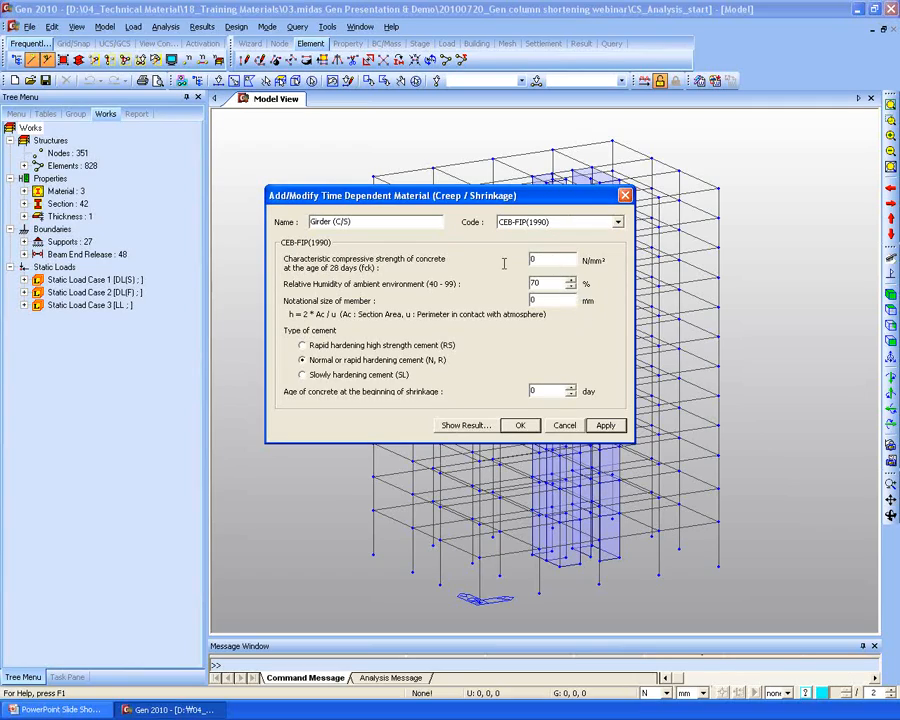
pyautogui.press('Tab')
pyautogui.moveTo(542, 301); pyautogui.dragTo(393, 304)
pyautogui.moveTo(497, 195); pyautogui.dragTo(467, 153)
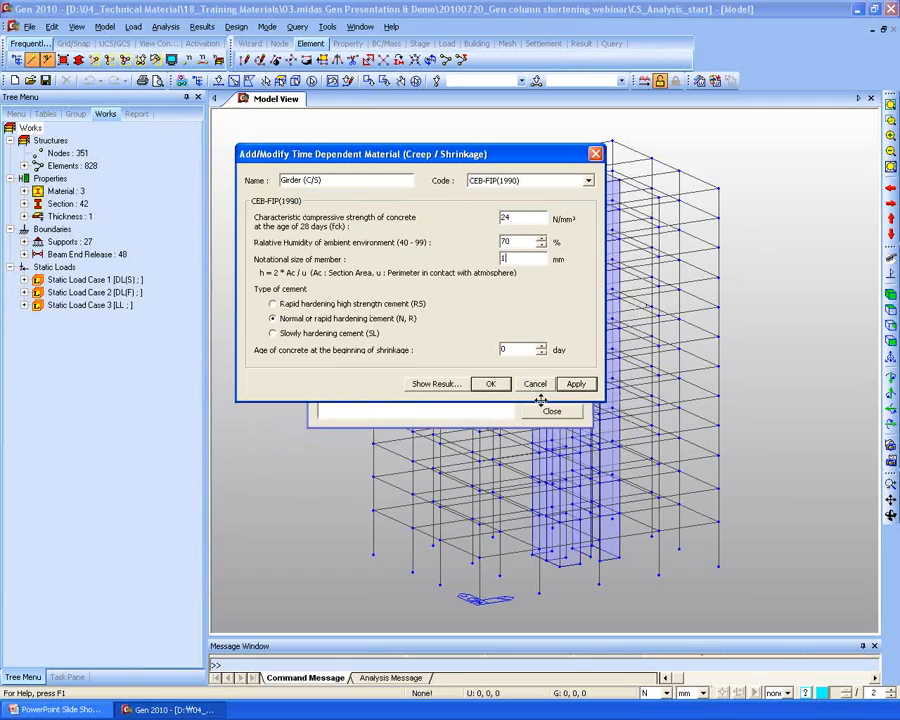
pyautogui.click(524, 347)
pyautogui.write('3')
pyautogui.click(436, 386)
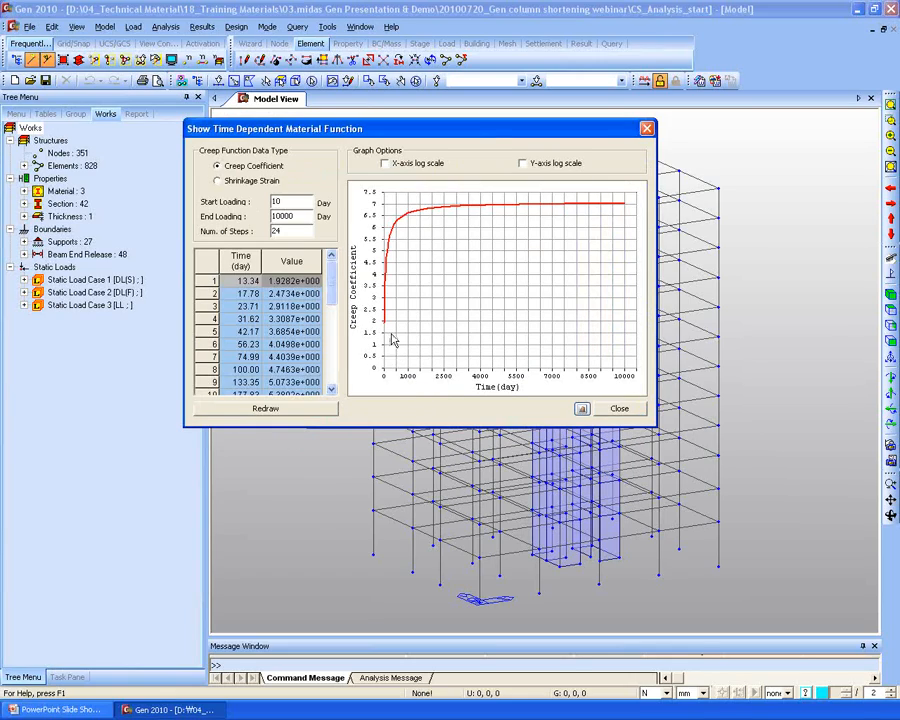
pyautogui.click(634, 413)
pyautogui.click(576, 384)
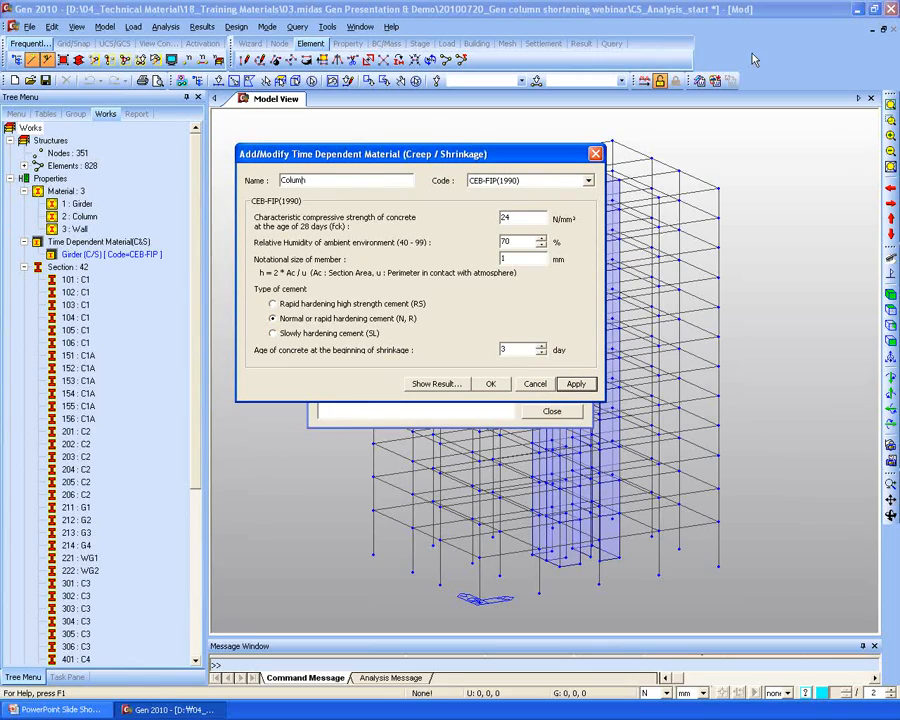
# Define the creep/shrinkage material Column with 28 N/mm² compressive strength, previewing its creep coefficient curve before applying it.
pyautogui.doubleClick(545, 216)
pyautogui.click(458, 386)
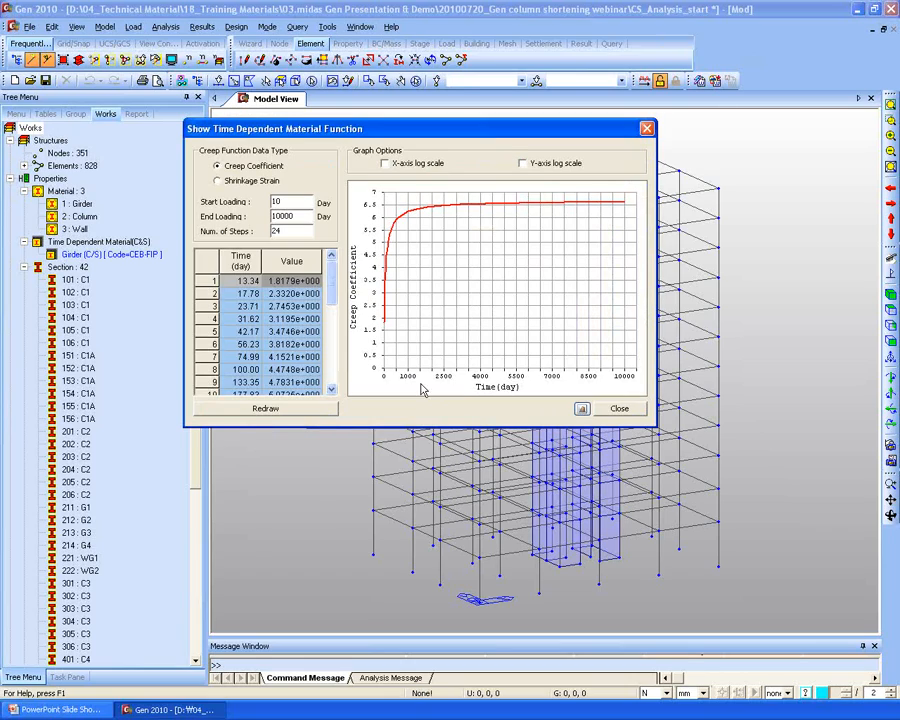
pyautogui.click(620, 409)
pyautogui.click(576, 384)
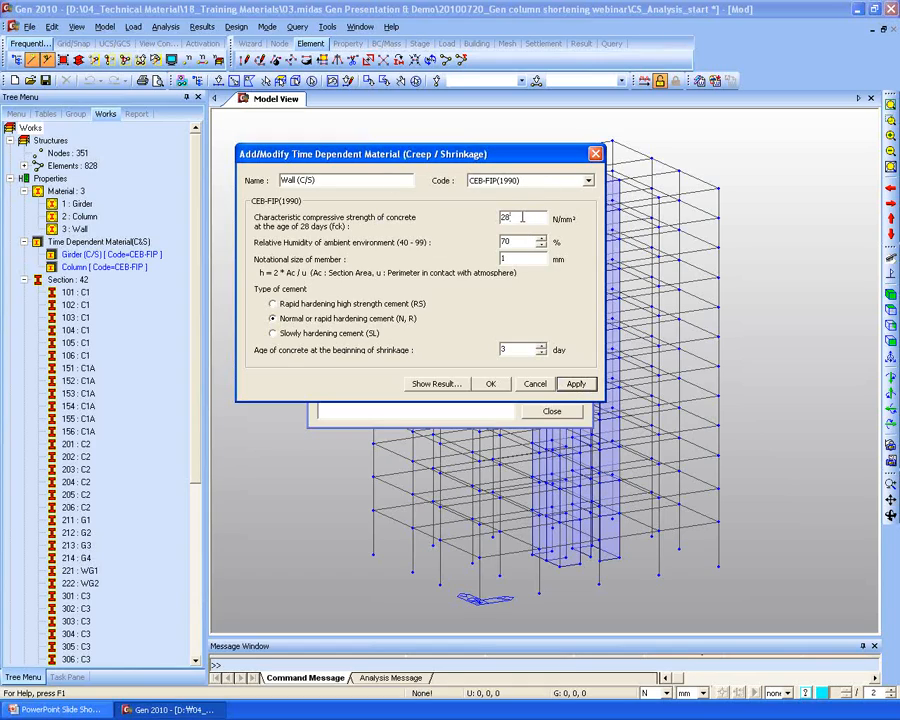
# Add the creep/shrinkage material Wall (C/S) with 28 N/mm² compressive strength and close the material list.
pyautogui.click(490, 384)
pyautogui.click(553, 413)
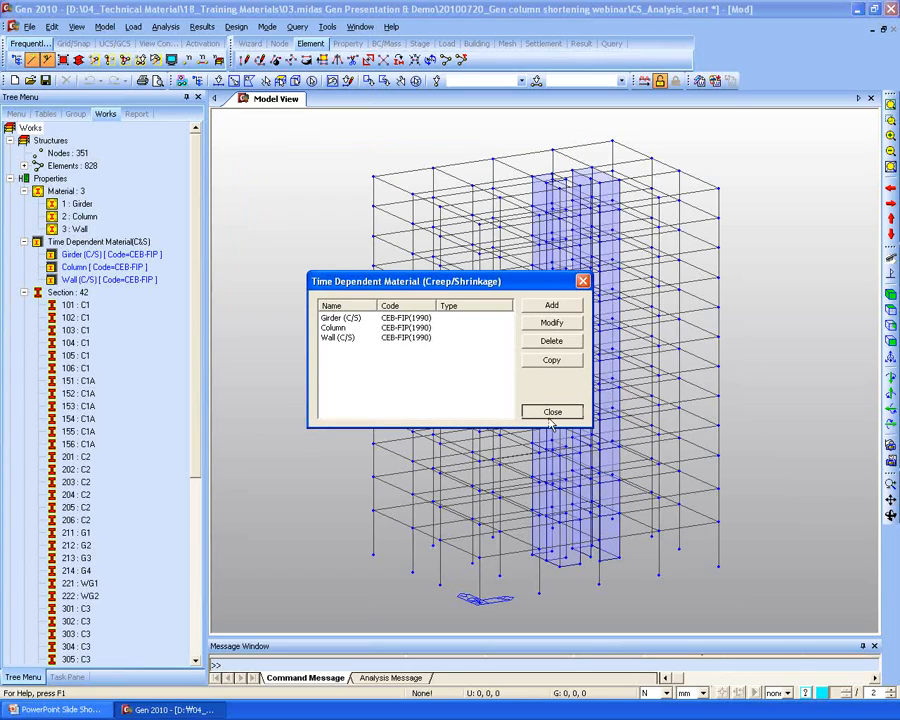
pyautogui.click(551, 413)
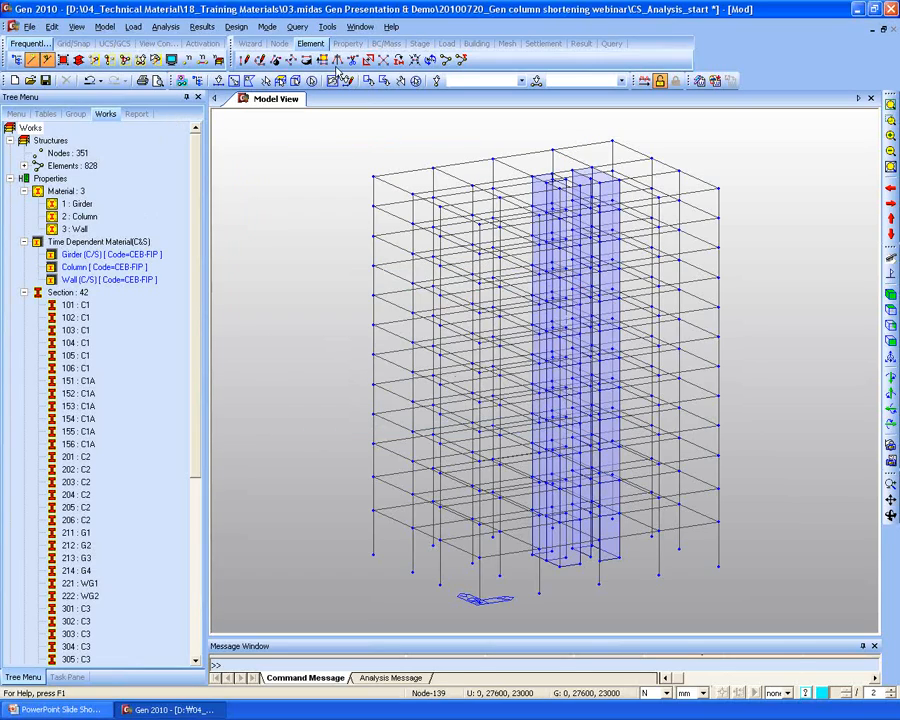
# Add a time dependent compressive strength material C24 using CEB-FIP(1978) with 24 N/mm² permanent strength, and plot its strength curve.
pyautogui.click(104, 26)
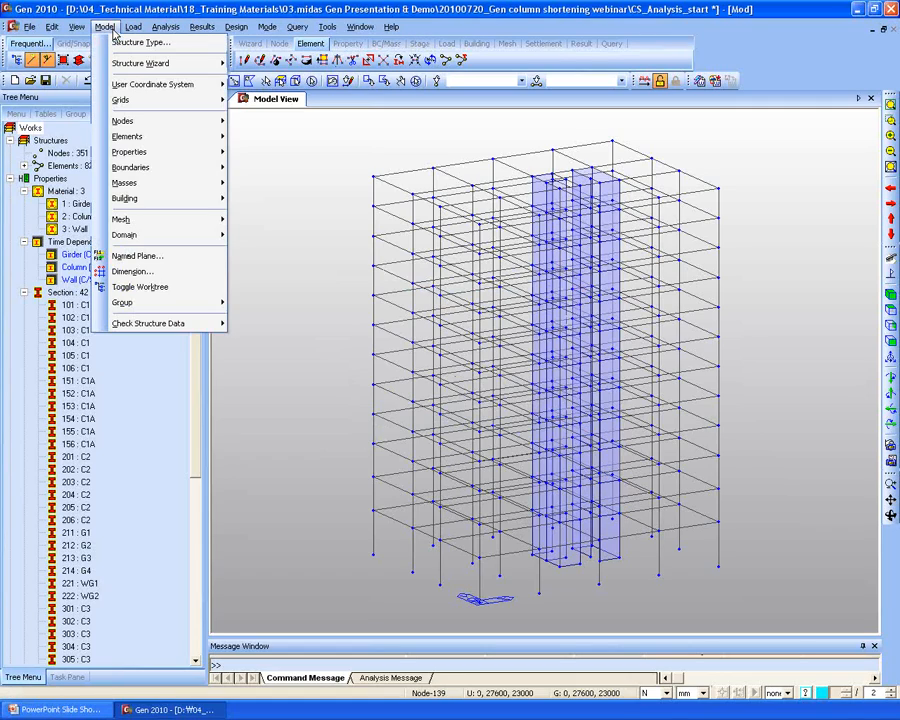
pyautogui.moveTo(129, 31)
pyautogui.moveTo(150, 151)
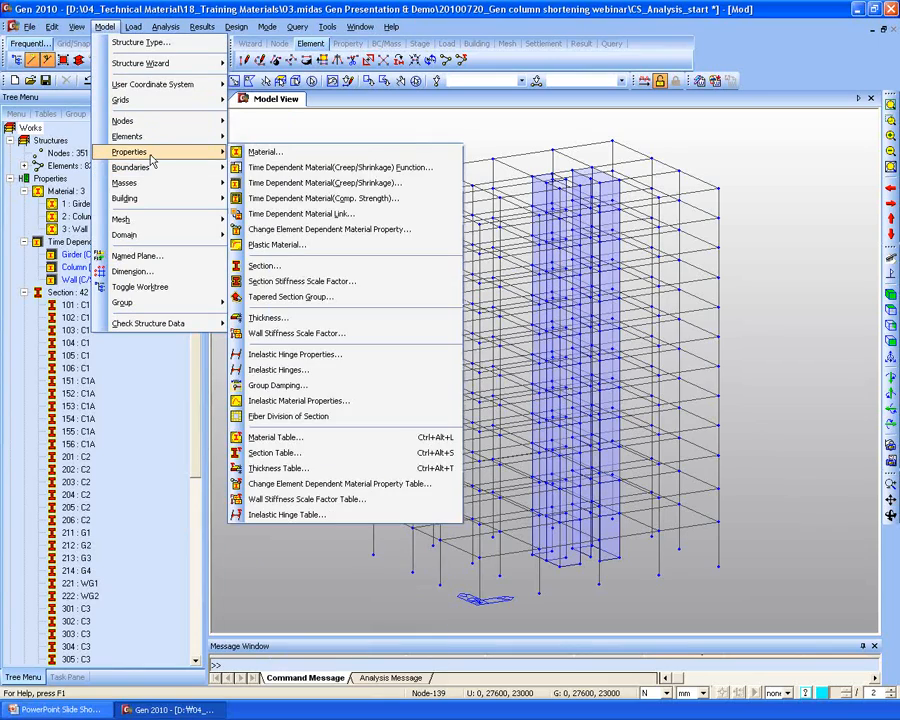
pyautogui.click(315, 206)
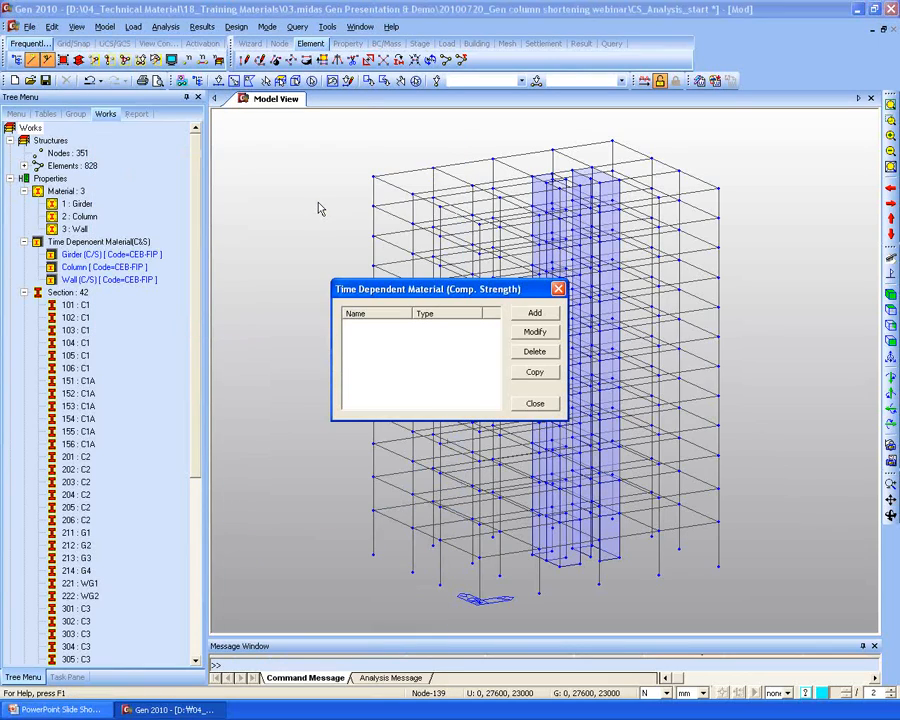
pyautogui.click(540, 314)
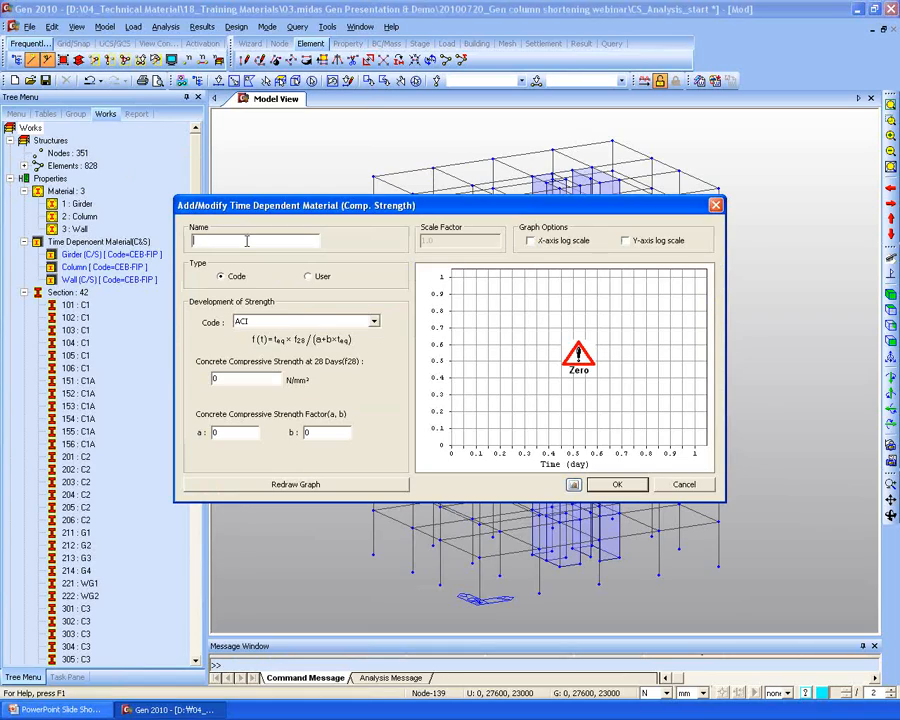
pyautogui.click(258, 322)
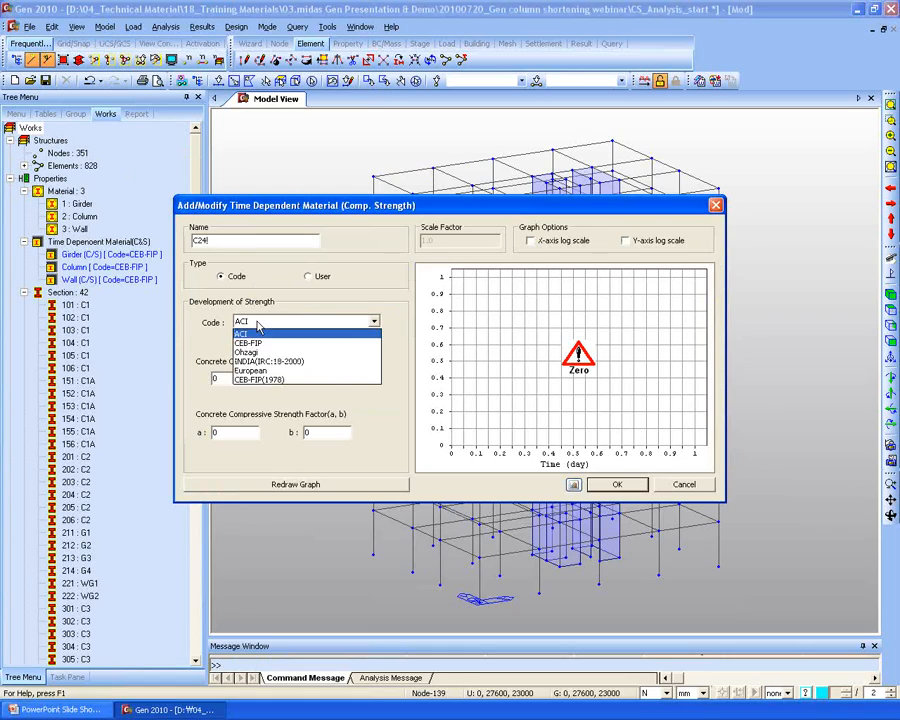
pyautogui.click(279, 386)
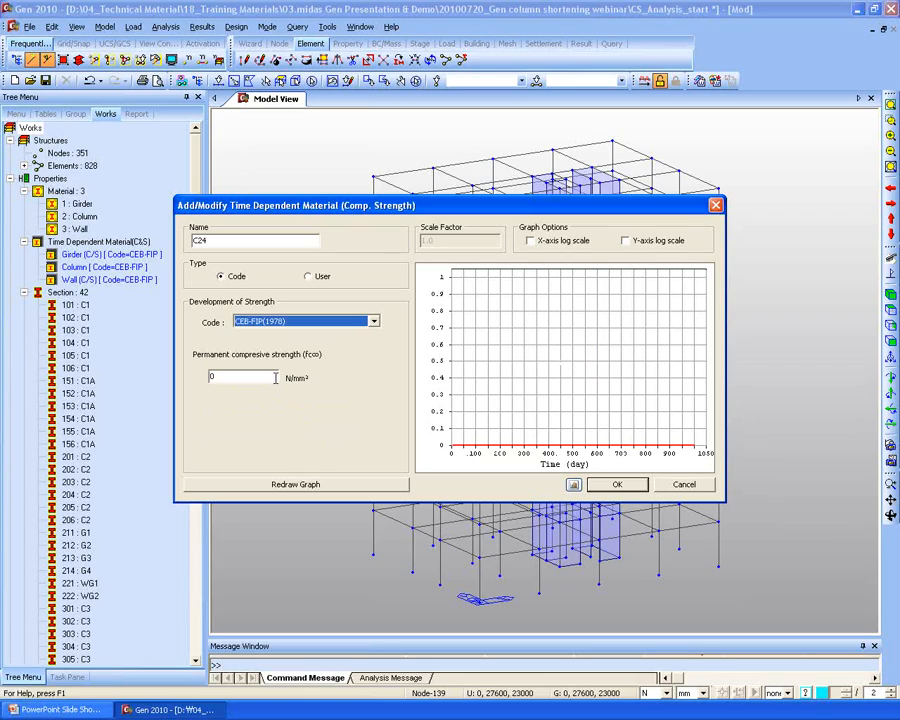
pyautogui.press('Tab')
pyautogui.write('24')
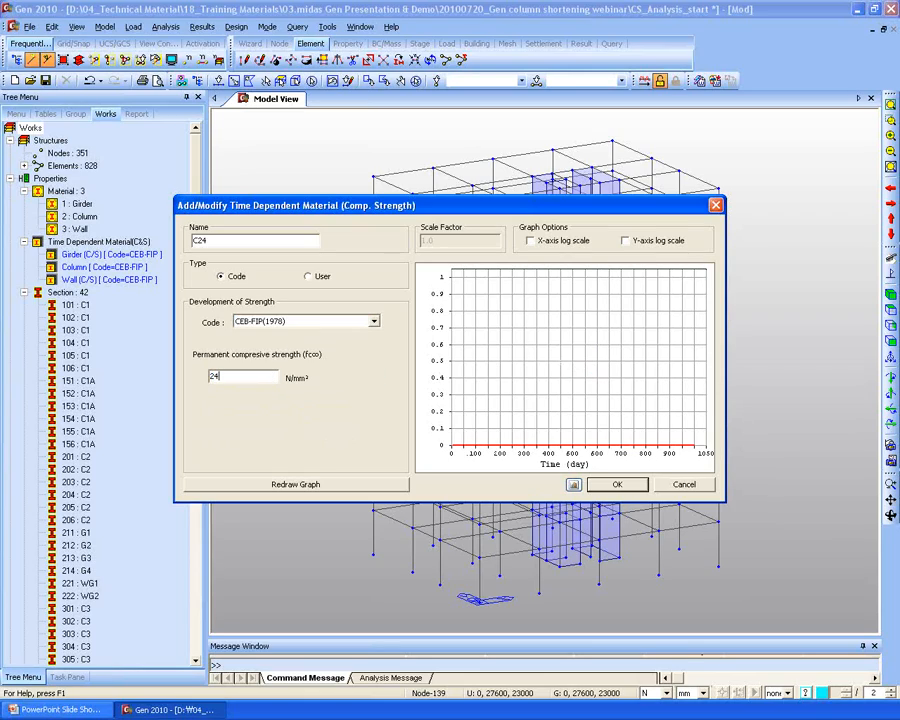
pyautogui.click(308, 487)
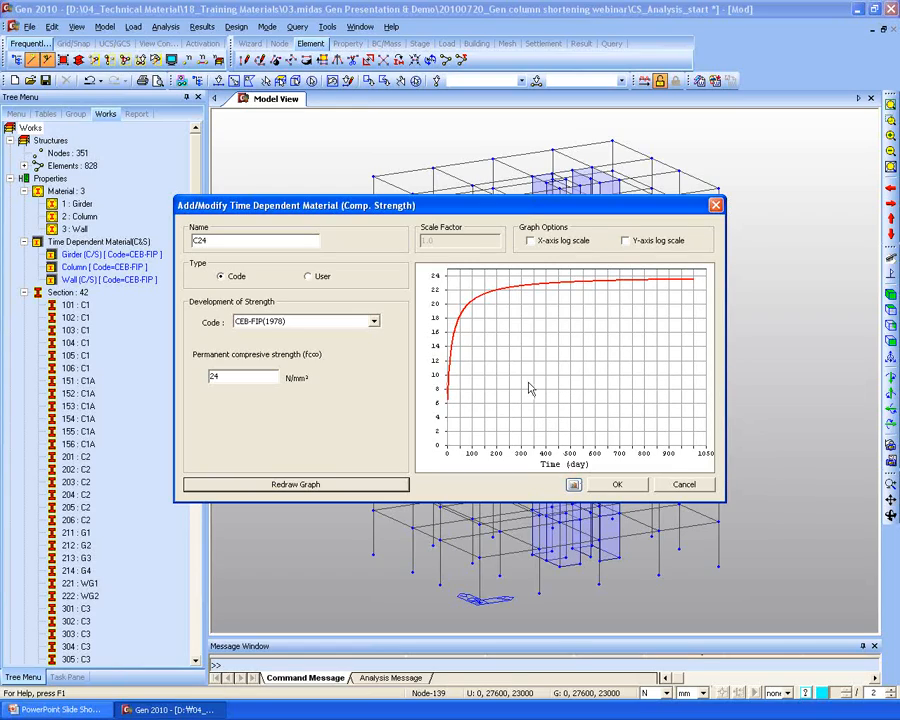
pyautogui.click(631, 486)
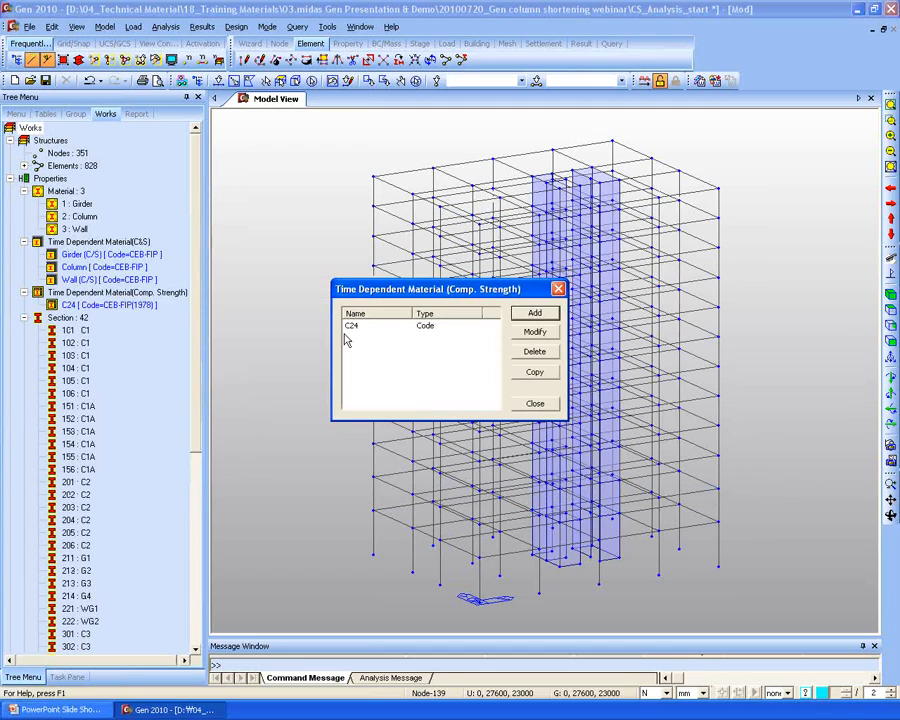
# Add a second compressive strength material named C28 using CEB-FIP(1978), redraw its graph and close the list.
pyautogui.click(534, 313)
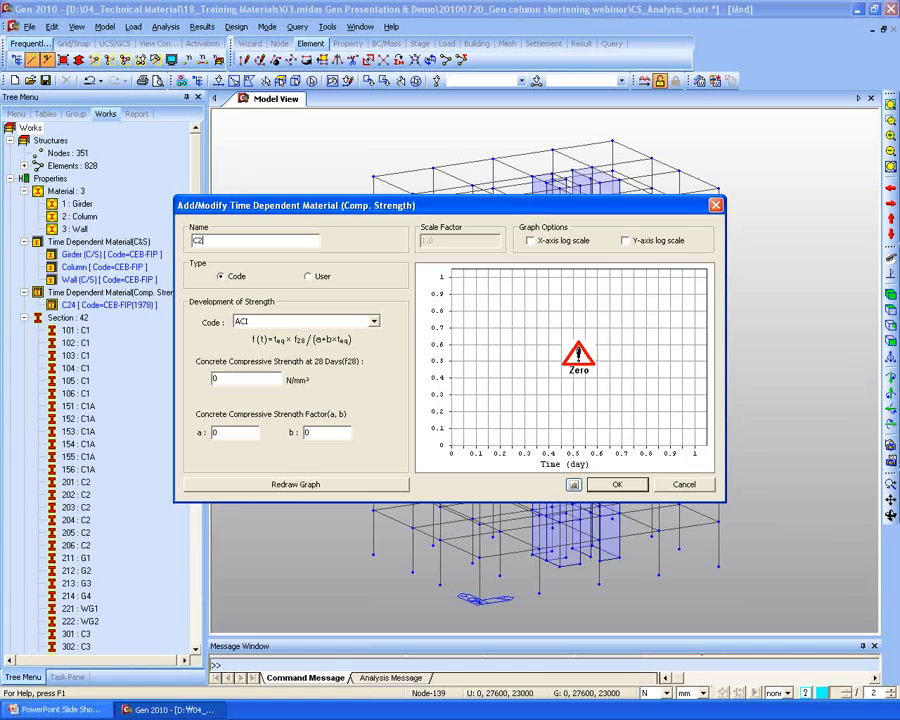
pyautogui.click(273, 322)
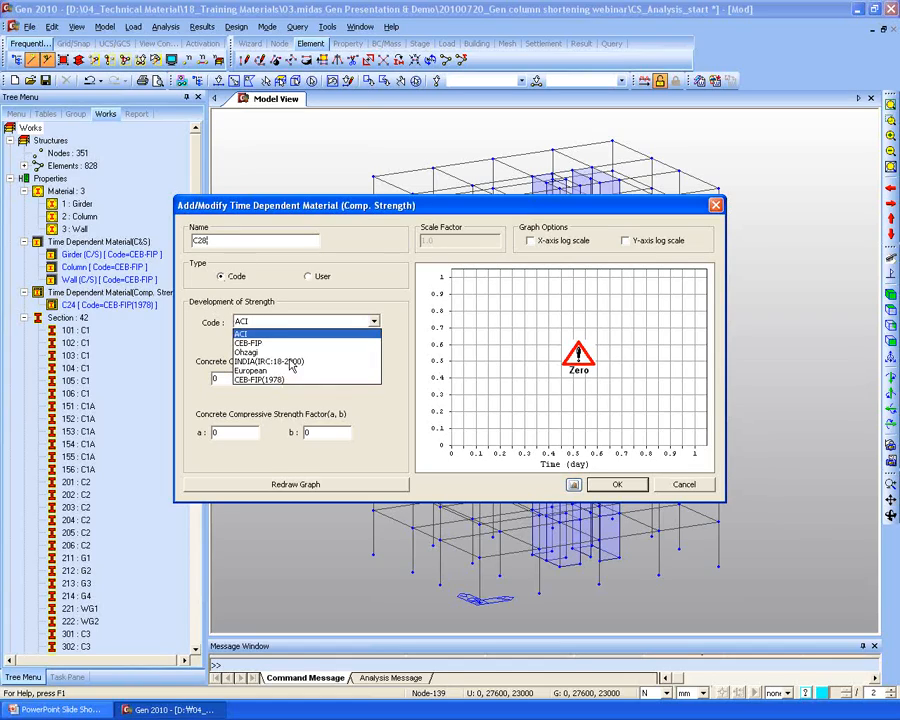
pyautogui.click(293, 379)
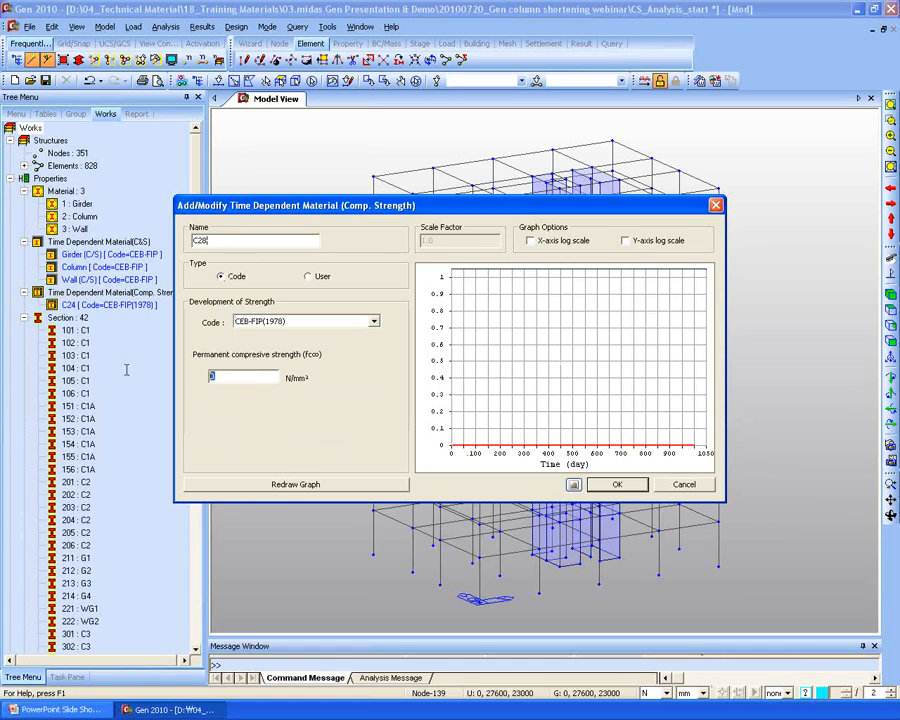
pyautogui.click(345, 483)
pyautogui.click(606, 487)
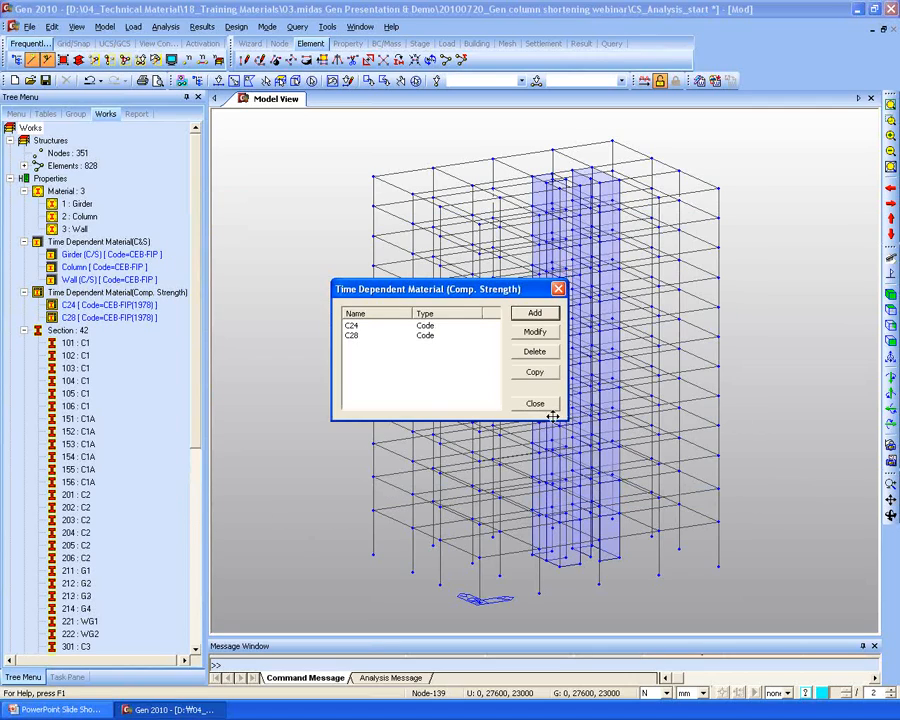
pyautogui.click(535, 403)
pyautogui.click(139, 306)
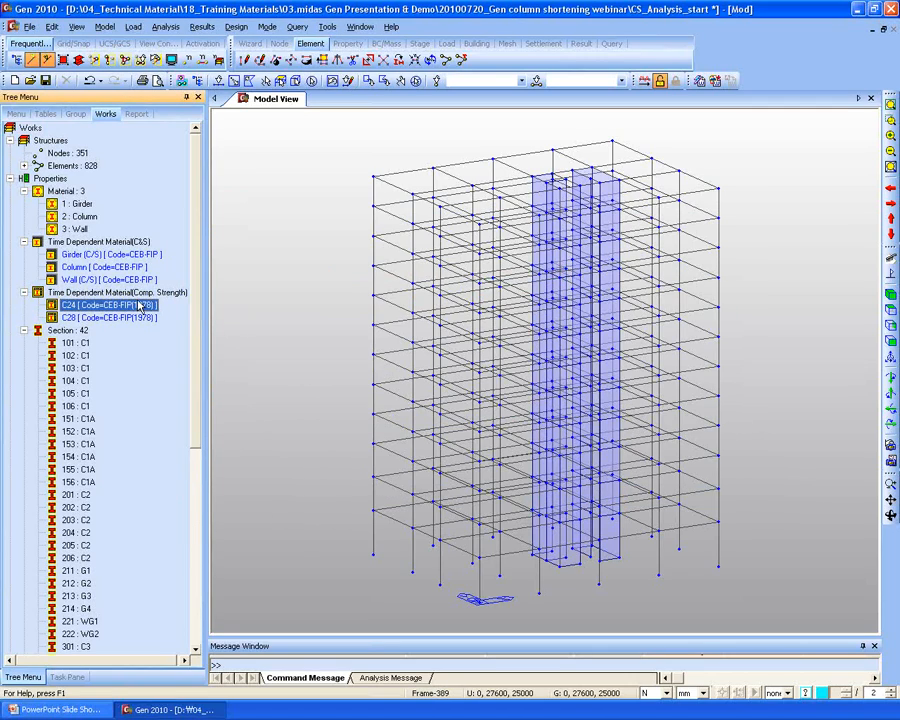
pyautogui.click(98, 256)
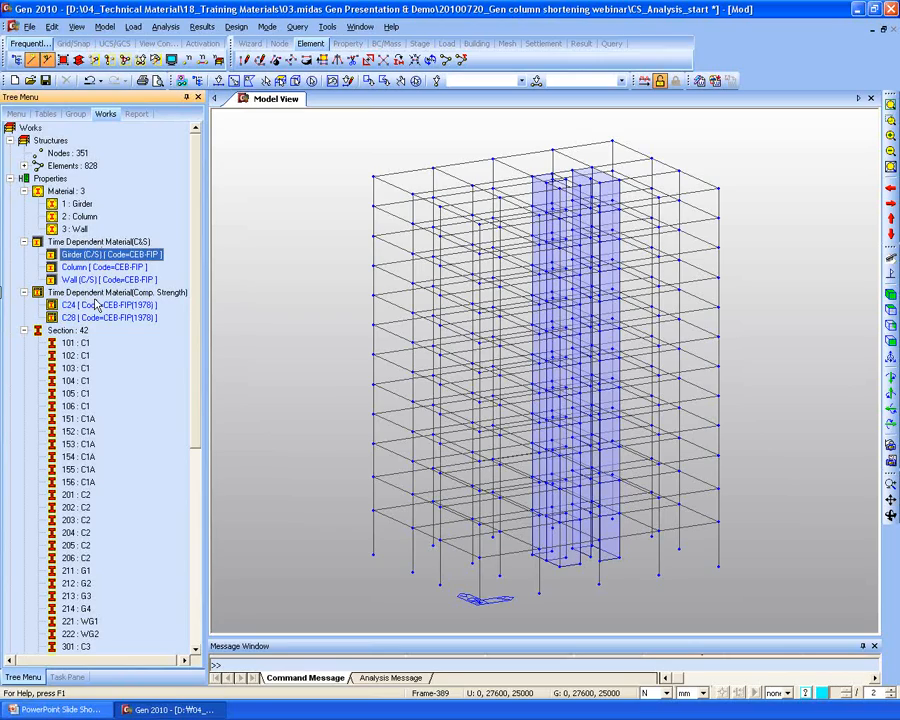
pyautogui.click(78, 204)
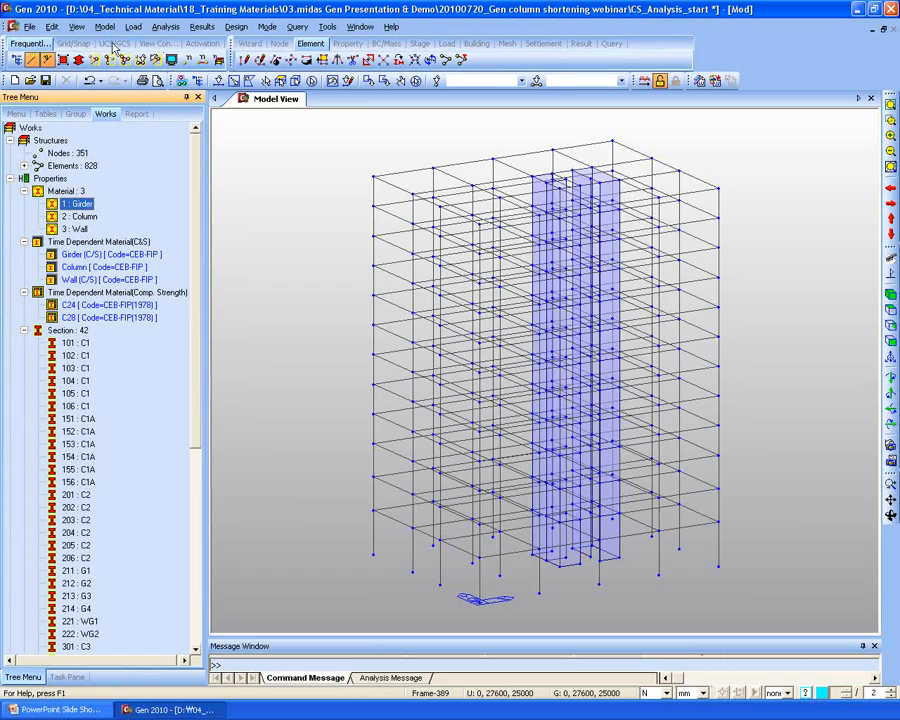
# Create a time dependent material link assigning Girder (C/S) creep/shrinkage and C24 compressive strength to the Girder material.
pyautogui.click(104, 26)
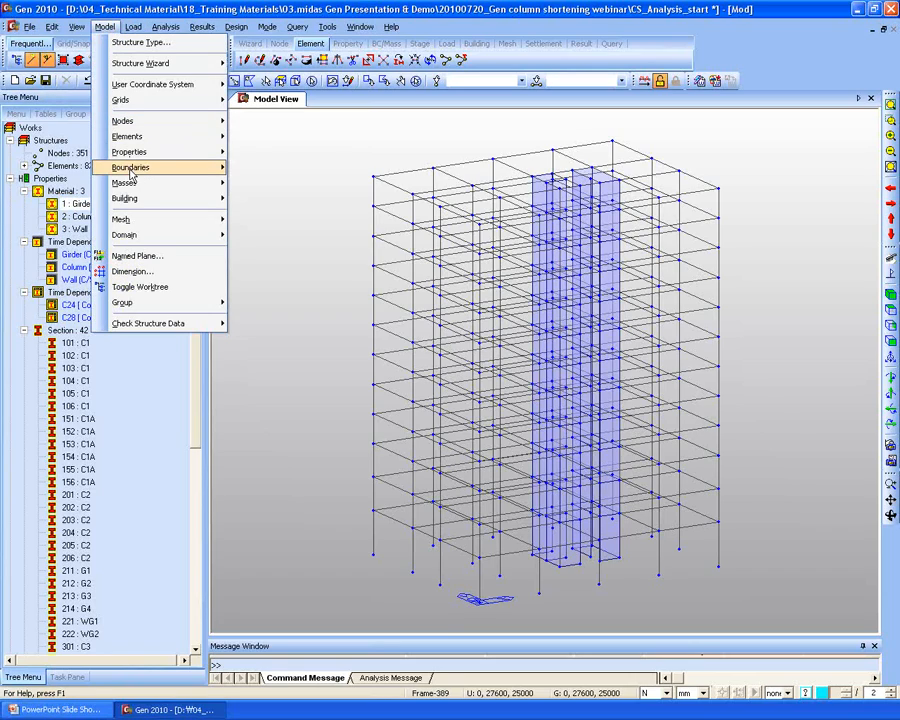
pyautogui.moveTo(134, 155)
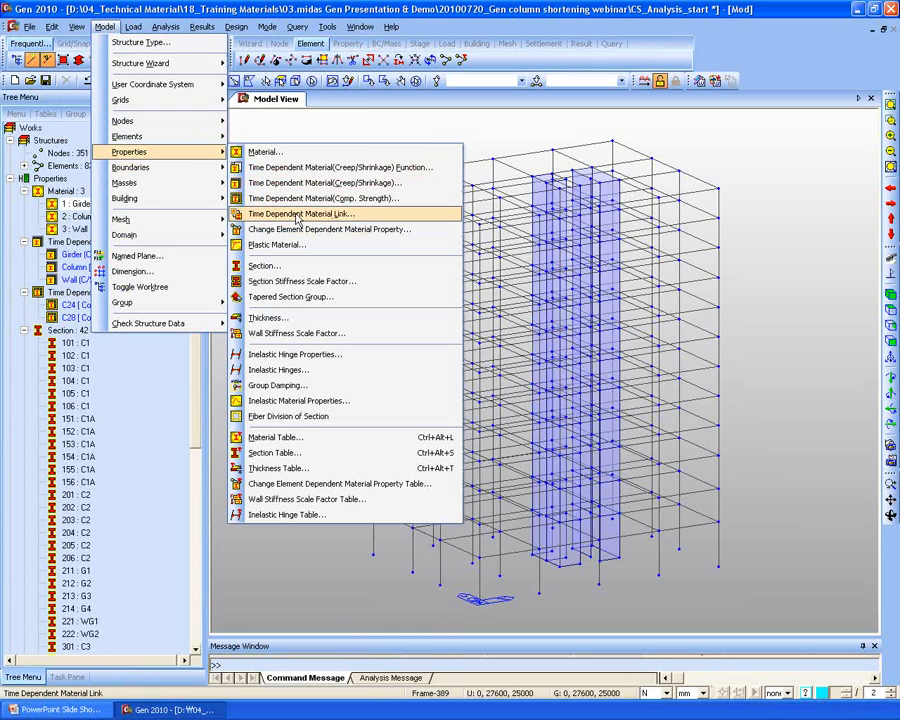
pyautogui.click(366, 214)
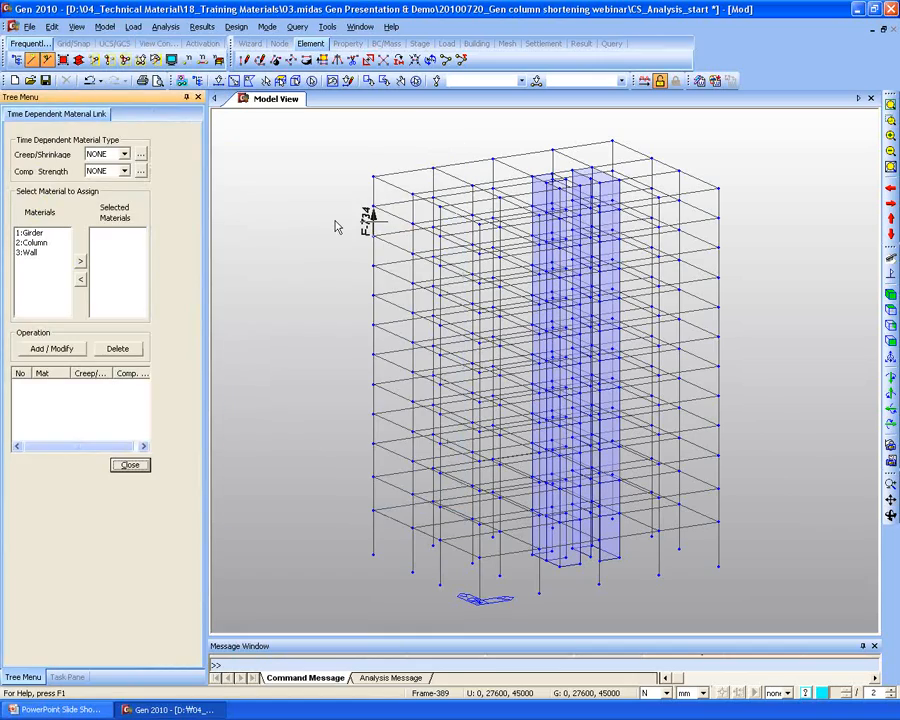
pyautogui.click(112, 154)
pyautogui.click(116, 175)
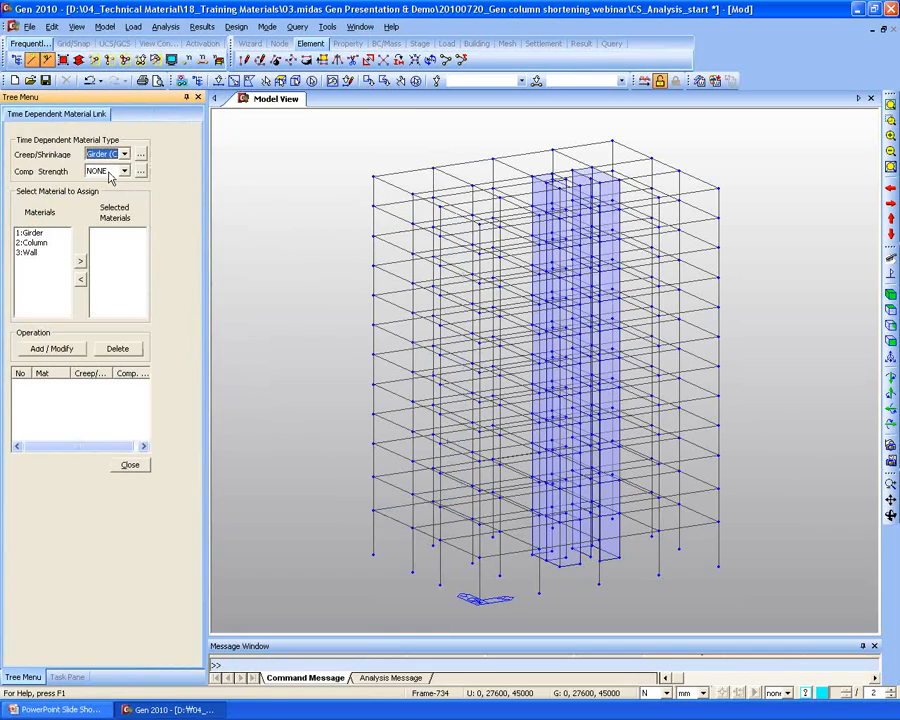
pyautogui.click(112, 171)
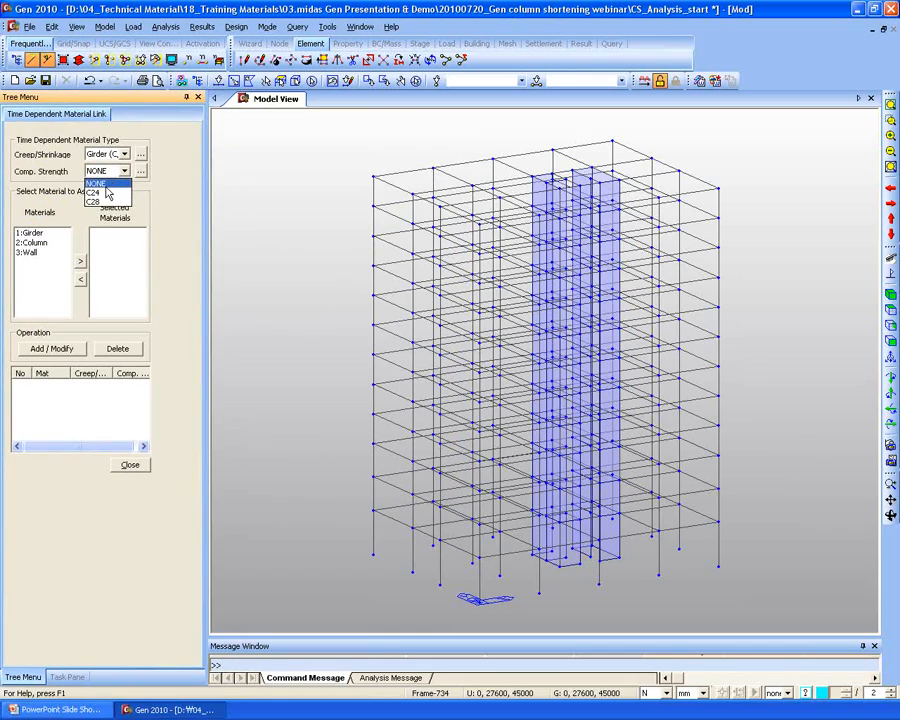
pyautogui.click(108, 192)
pyautogui.click(30, 233)
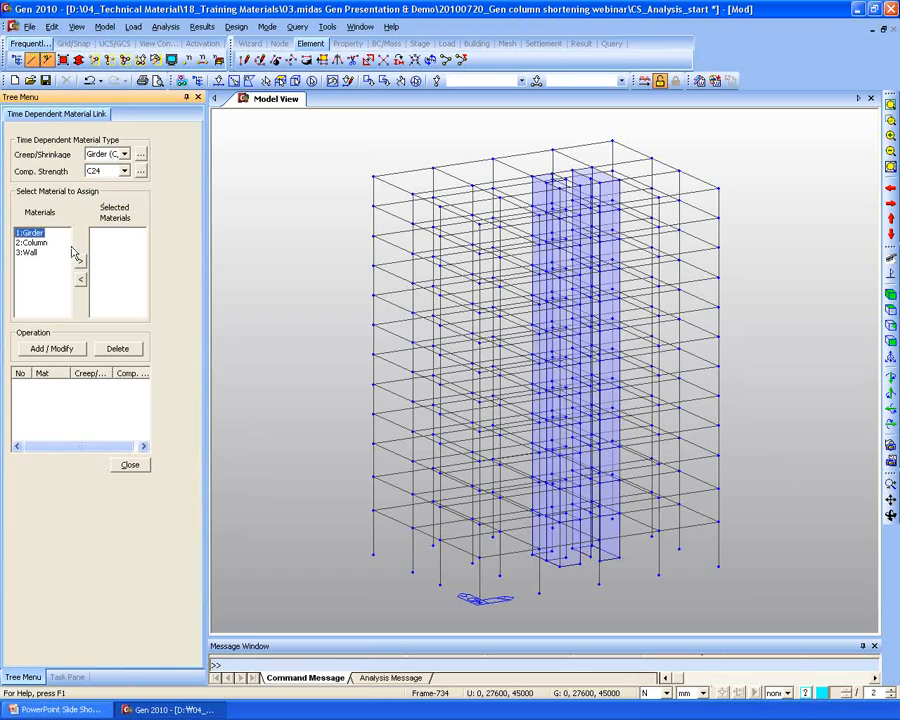
pyautogui.click(81, 261)
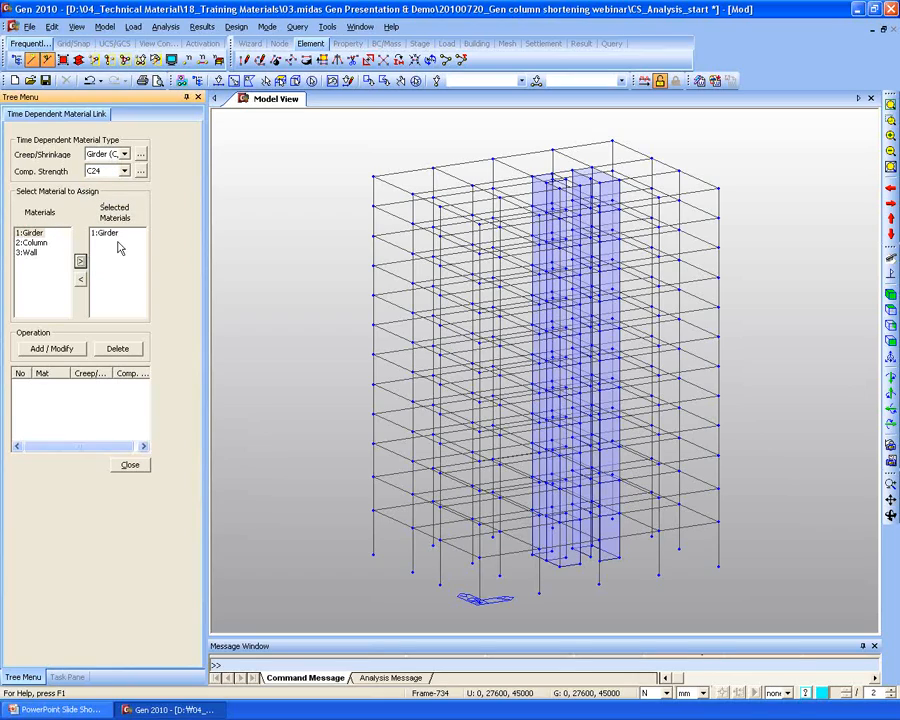
pyautogui.click(59, 349)
pyautogui.click(87, 387)
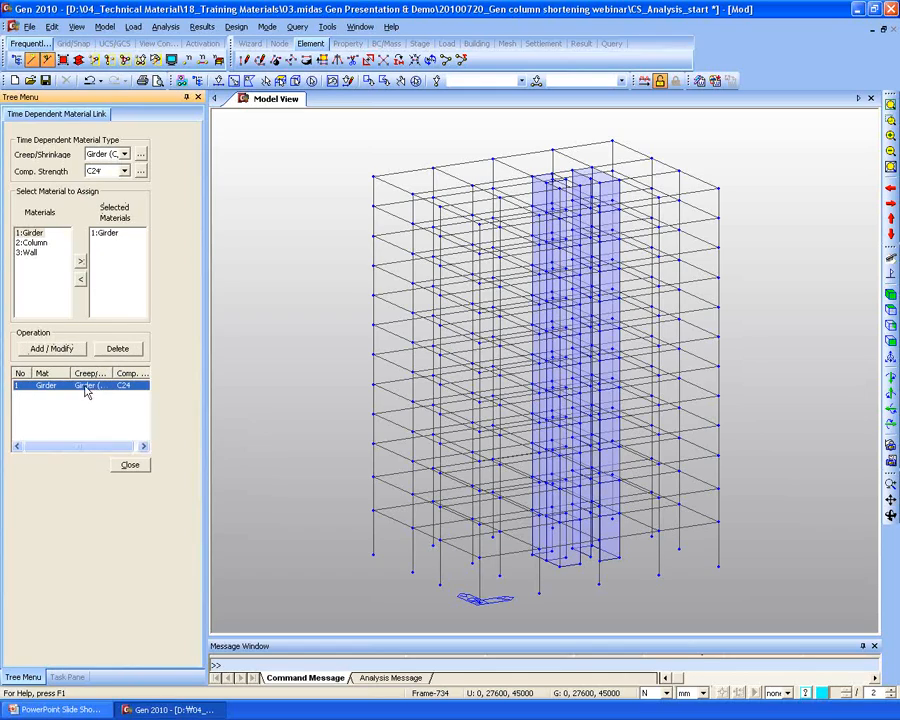
# Add a time dependent material link assigning Column creep/shrinkage and C28 compressive strength to the Column material only.
pyautogui.click(110, 154)
pyautogui.click(104, 183)
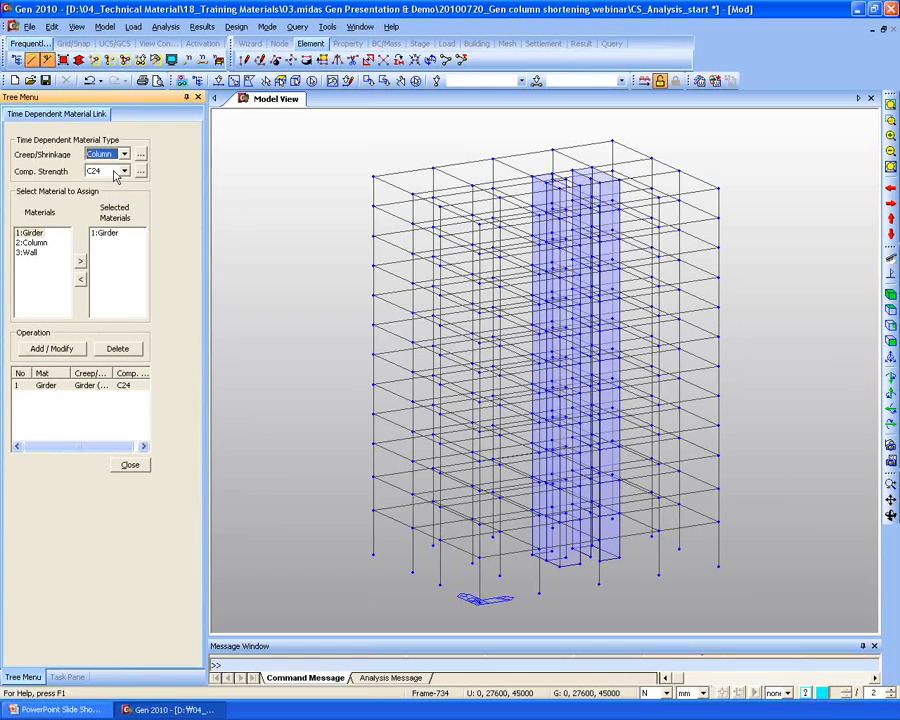
pyautogui.click(110, 171)
pyautogui.click(100, 201)
pyautogui.click(31, 242)
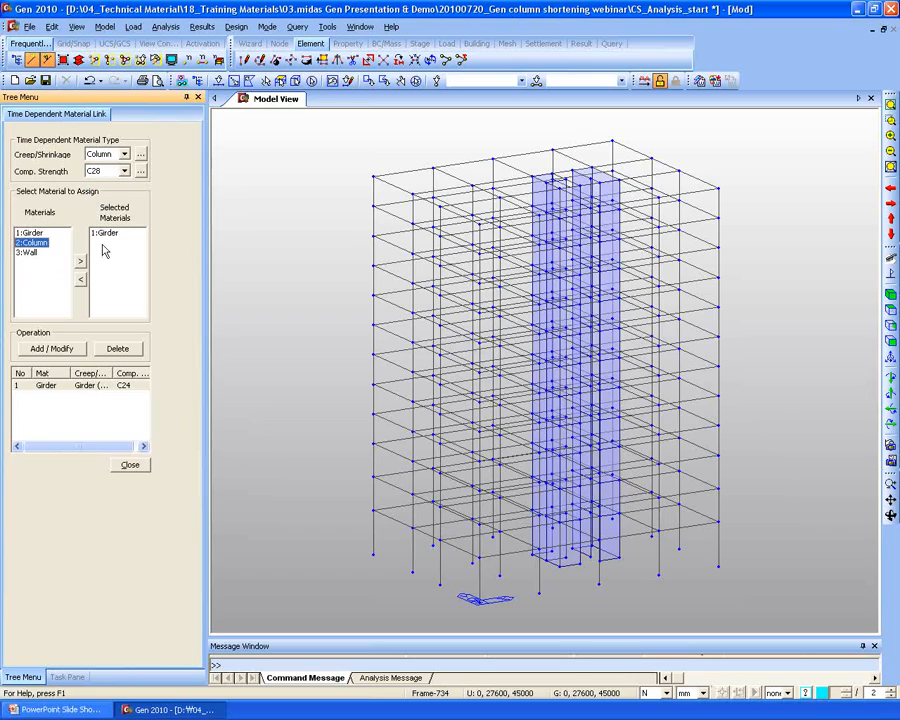
pyautogui.click(106, 233)
pyautogui.click(81, 279)
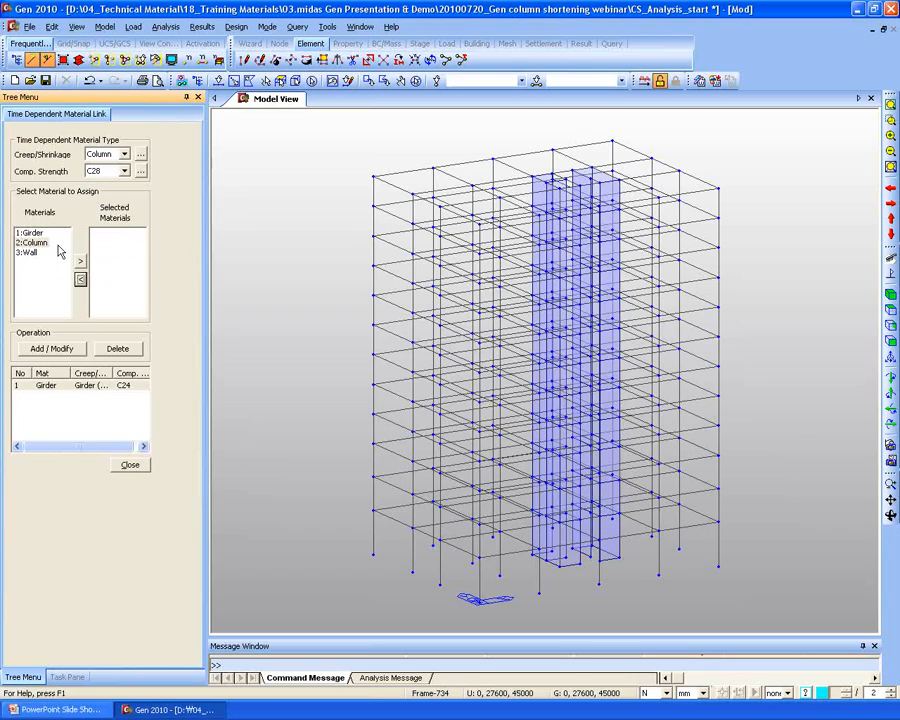
pyautogui.click(81, 260)
pyautogui.click(66, 348)
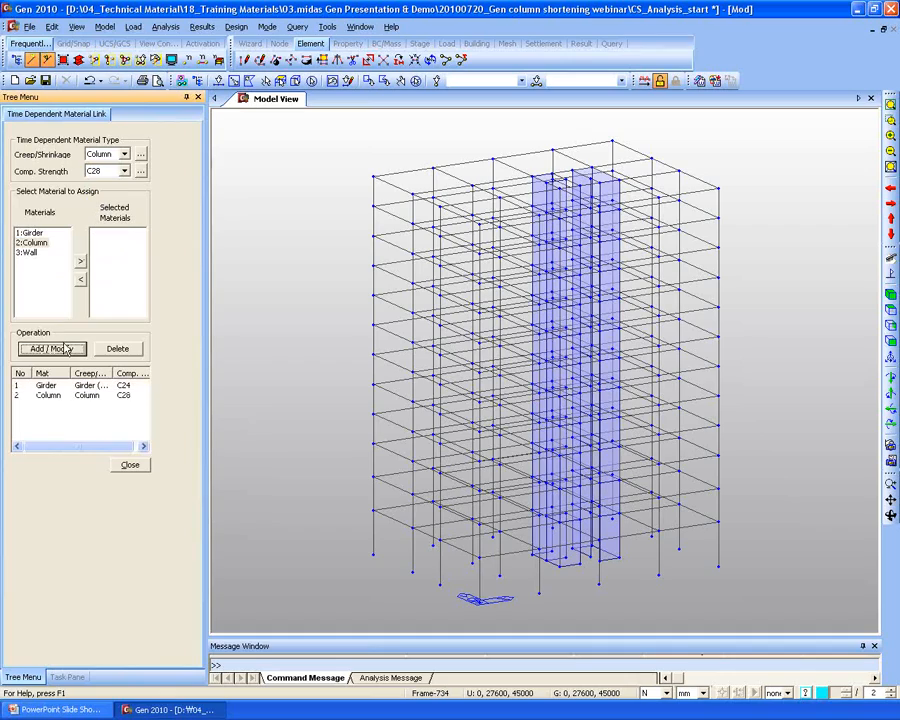
# Link the Wall material to Wall (C/S) creep/shrinkage and C28 compressive strength, and finish the material linking.
pyautogui.click(122, 154)
pyautogui.click(100, 194)
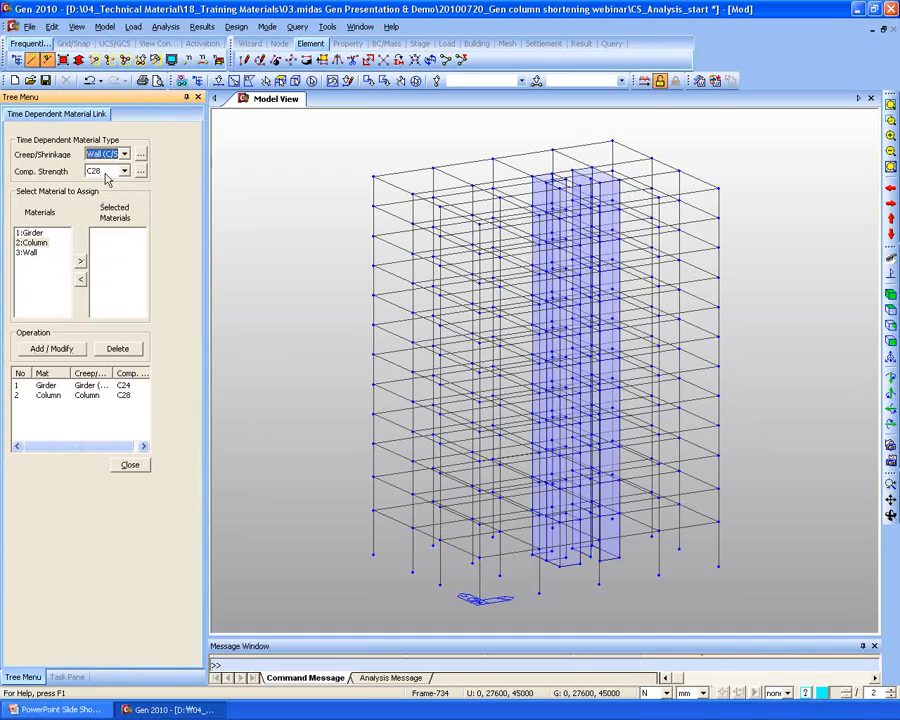
pyautogui.click(123, 171)
pyautogui.click(102, 190)
pyautogui.click(44, 253)
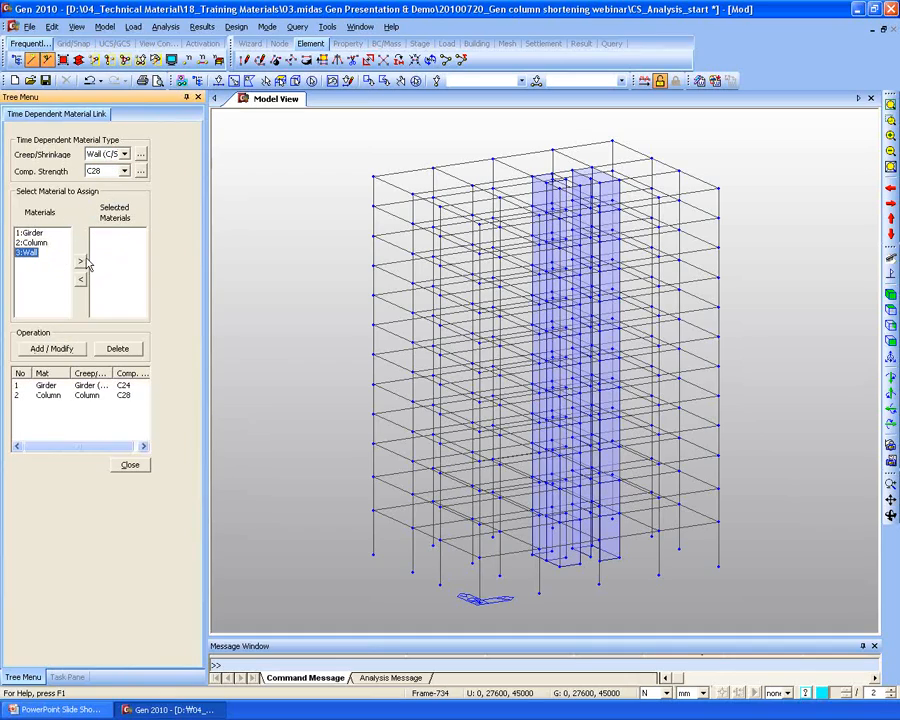
pyautogui.click(81, 260)
pyautogui.click(52, 348)
pyautogui.click(130, 466)
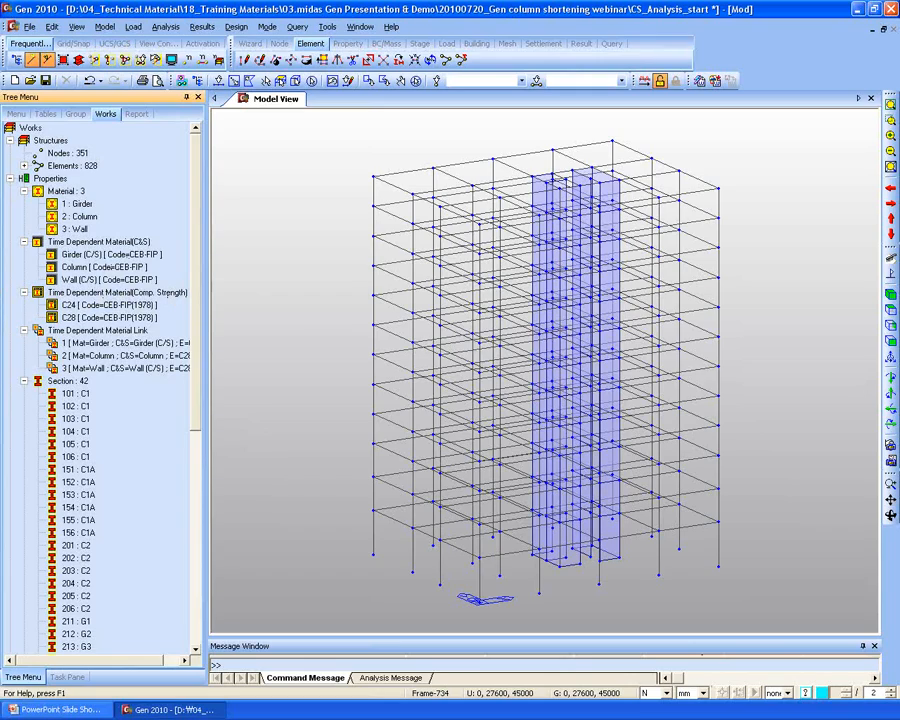
# Apply the auto-calculated notational size of member with code CEB-FIP to all elements as an element dependent material property.
pyautogui.click(133, 28)
pyautogui.click(100, 26)
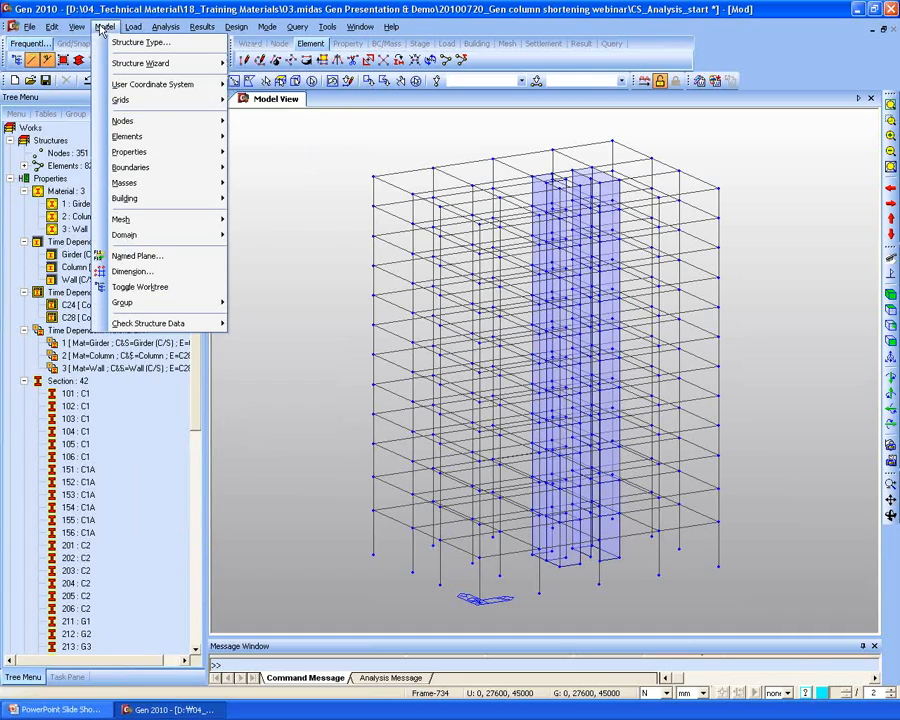
pyautogui.moveTo(157, 156)
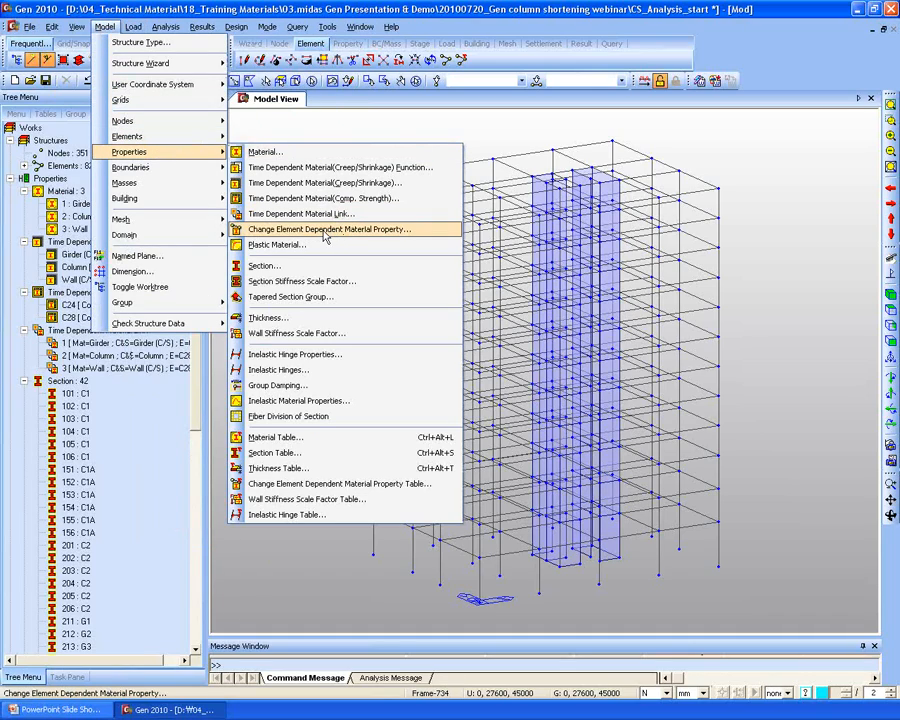
pyautogui.click(266, 234)
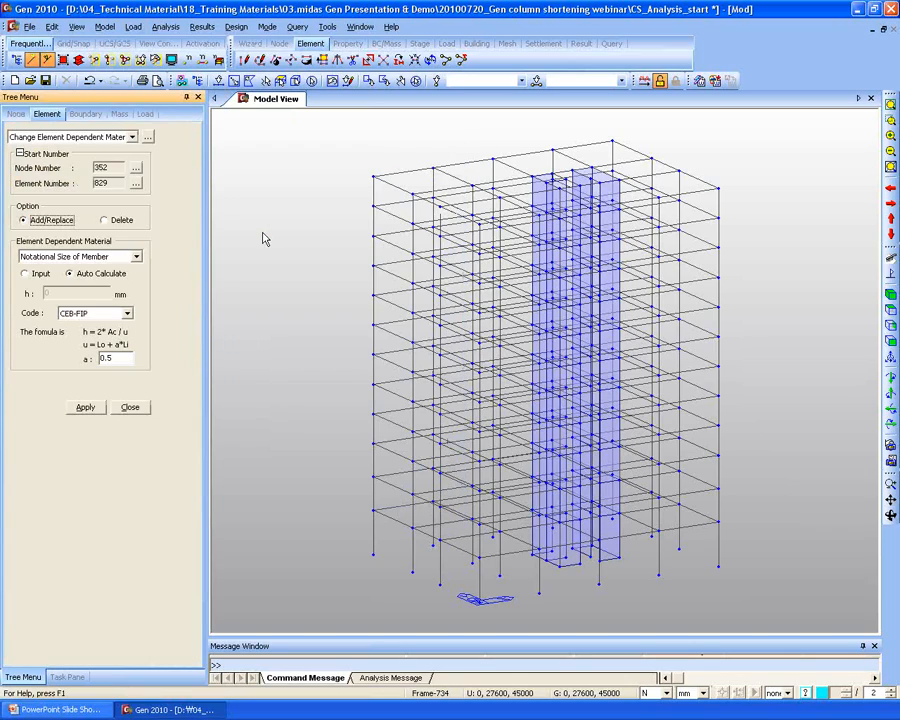
pyautogui.click(92, 313)
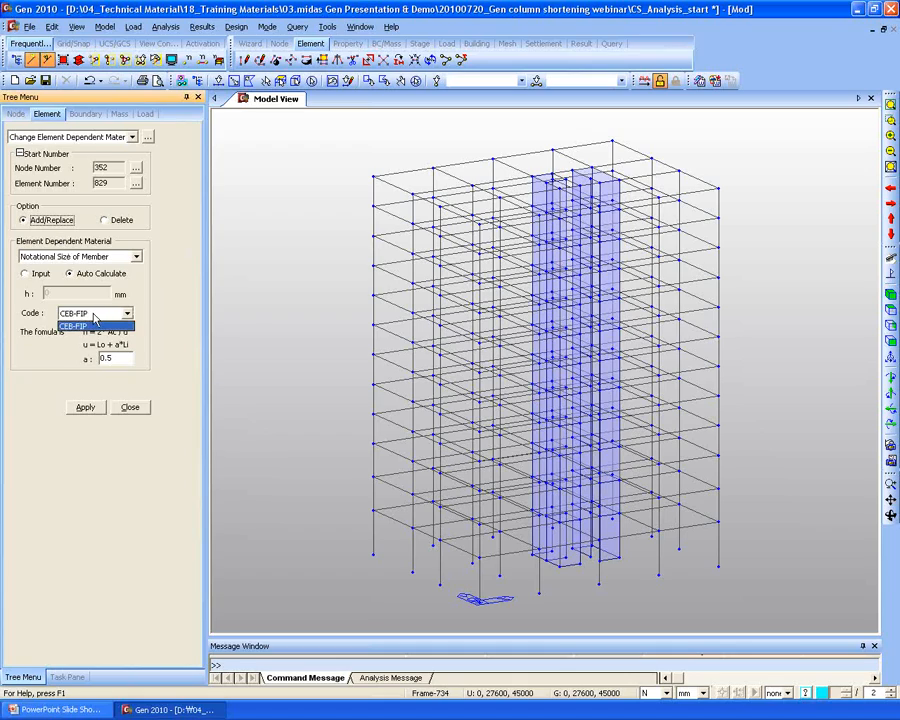
pyautogui.click(78, 326)
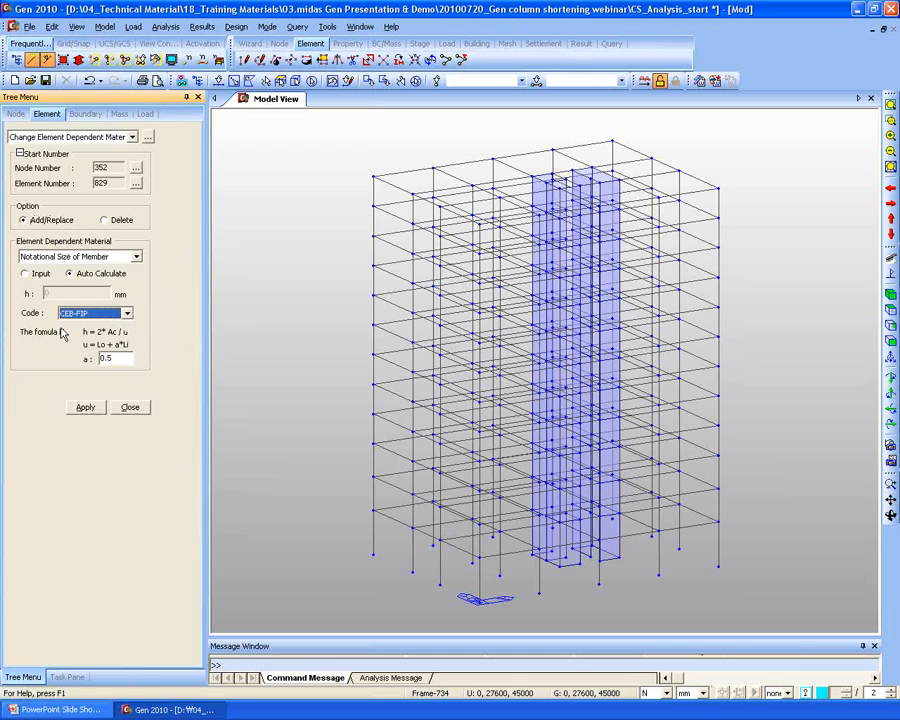
pyautogui.click(312, 81)
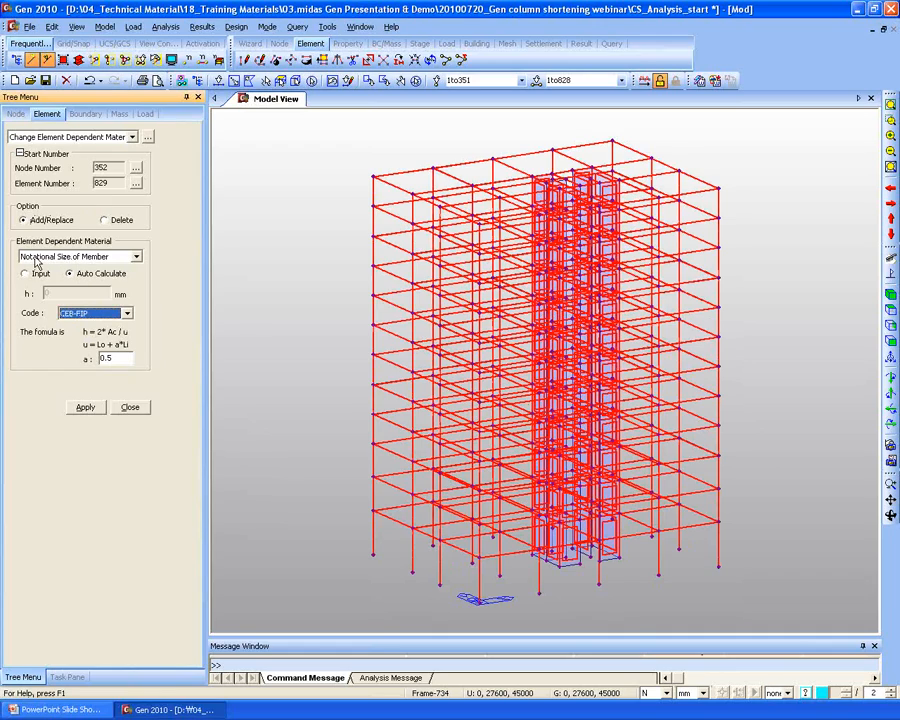
pyautogui.click(82, 406)
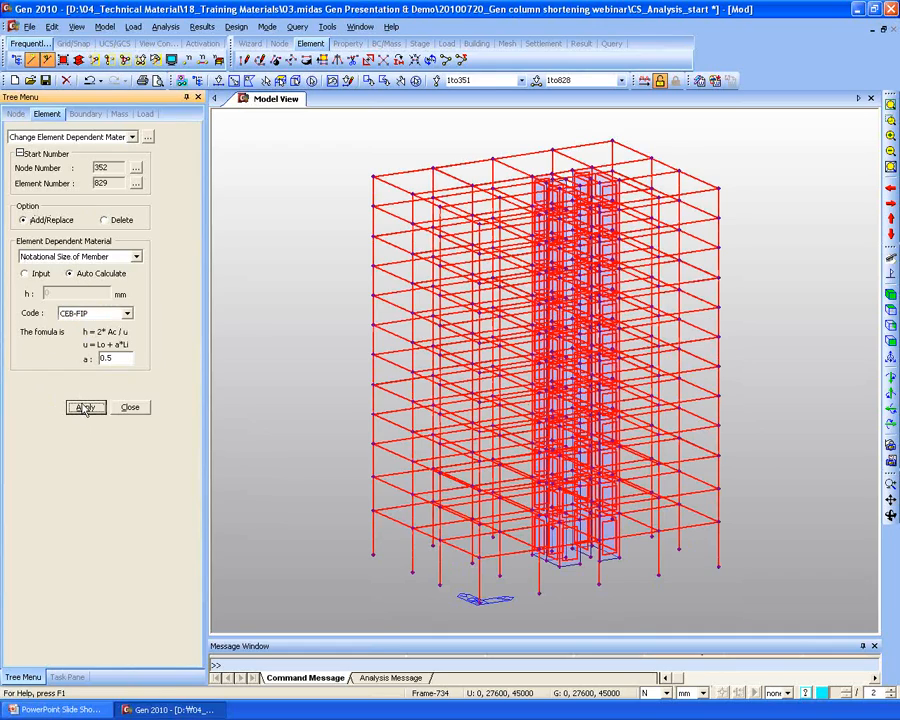
pyautogui.click(130, 407)
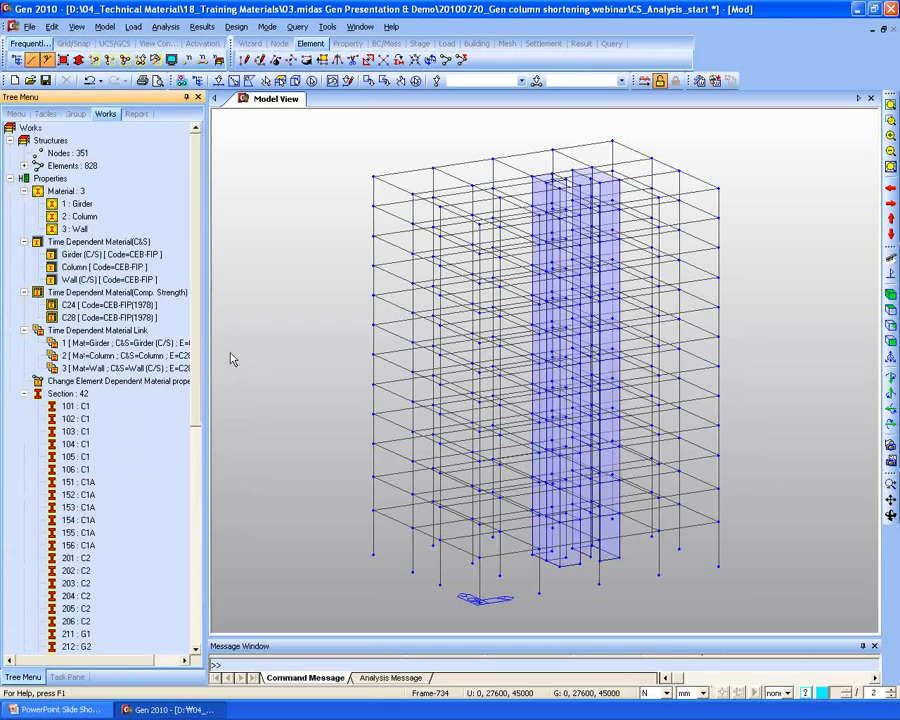
# Open the automatic generation settings of the Construction Stage Wizard for Building Structure.
pyautogui.click(24, 394)
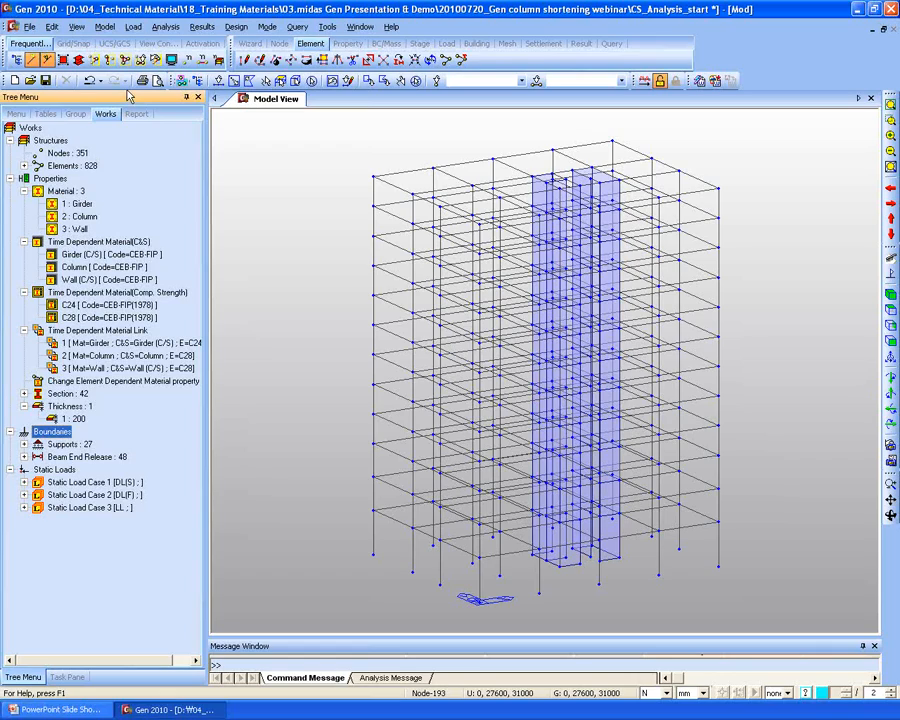
pyautogui.click(105, 27)
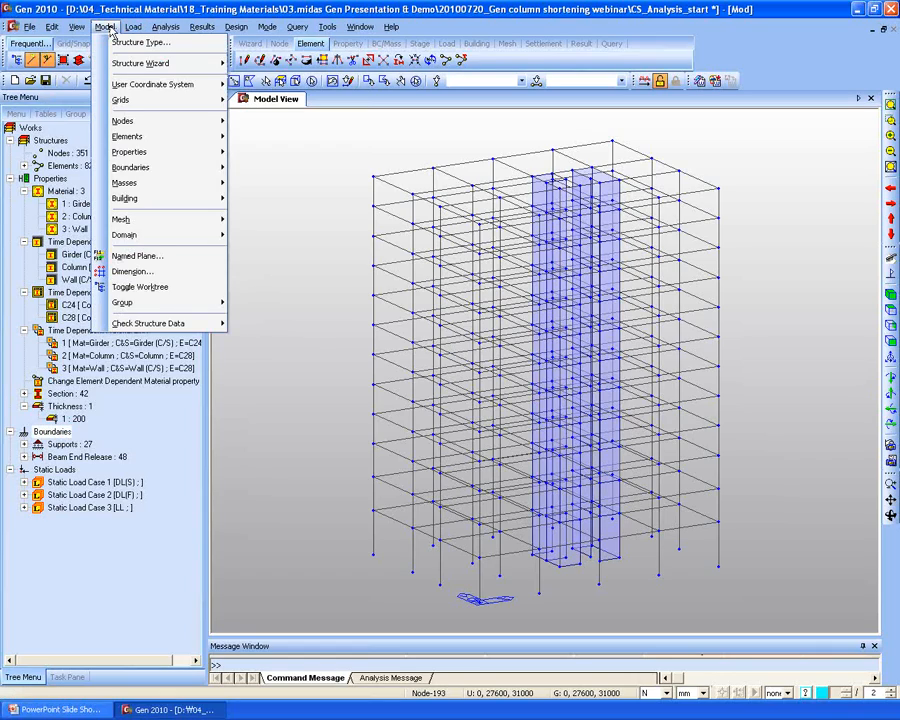
pyautogui.moveTo(130, 28)
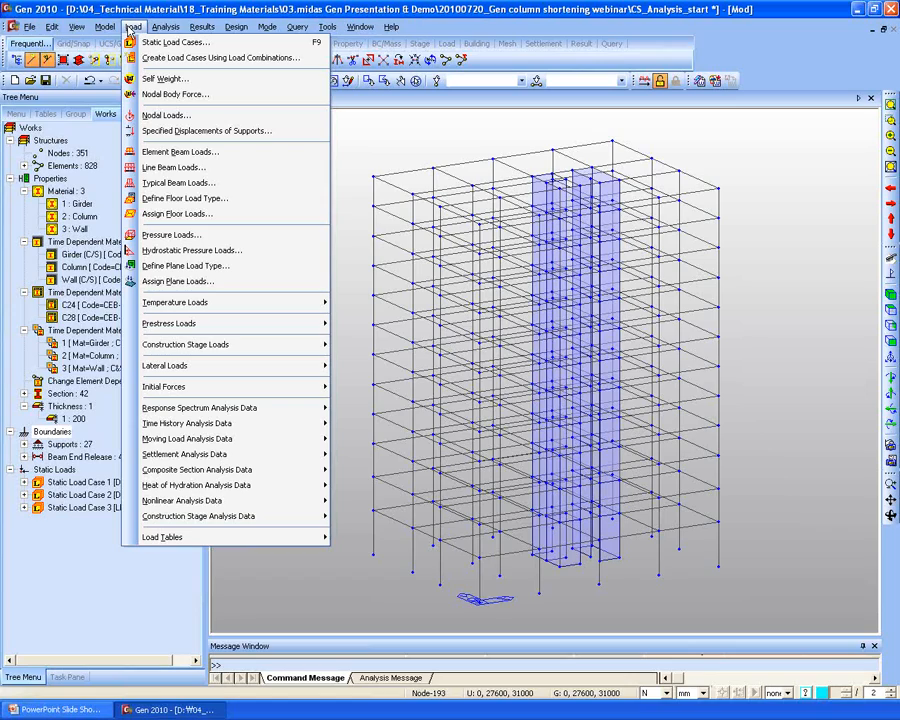
pyautogui.moveTo(182, 522)
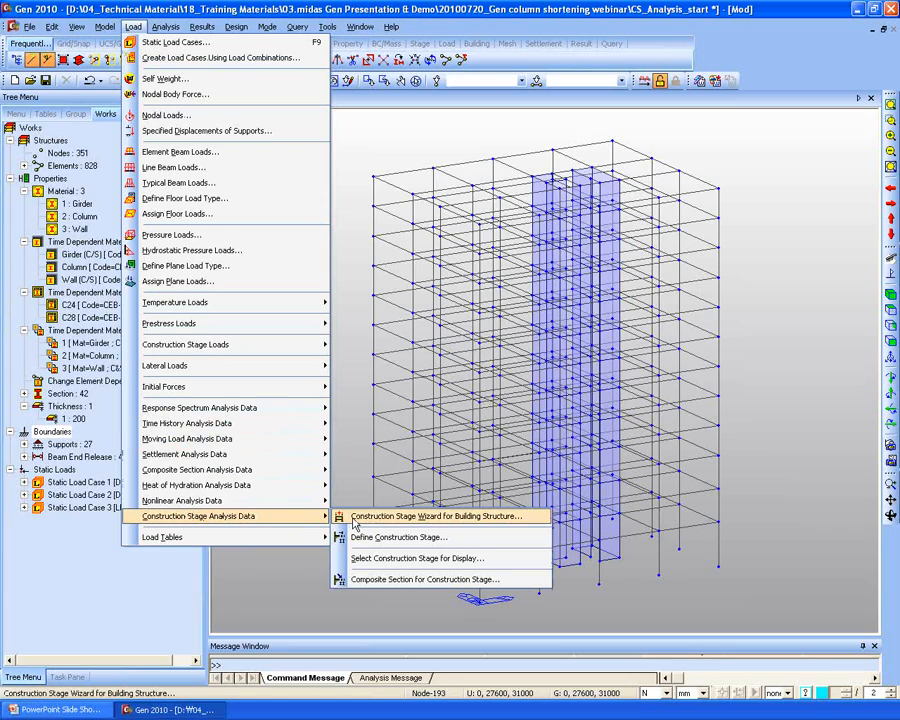
pyautogui.click(422, 517)
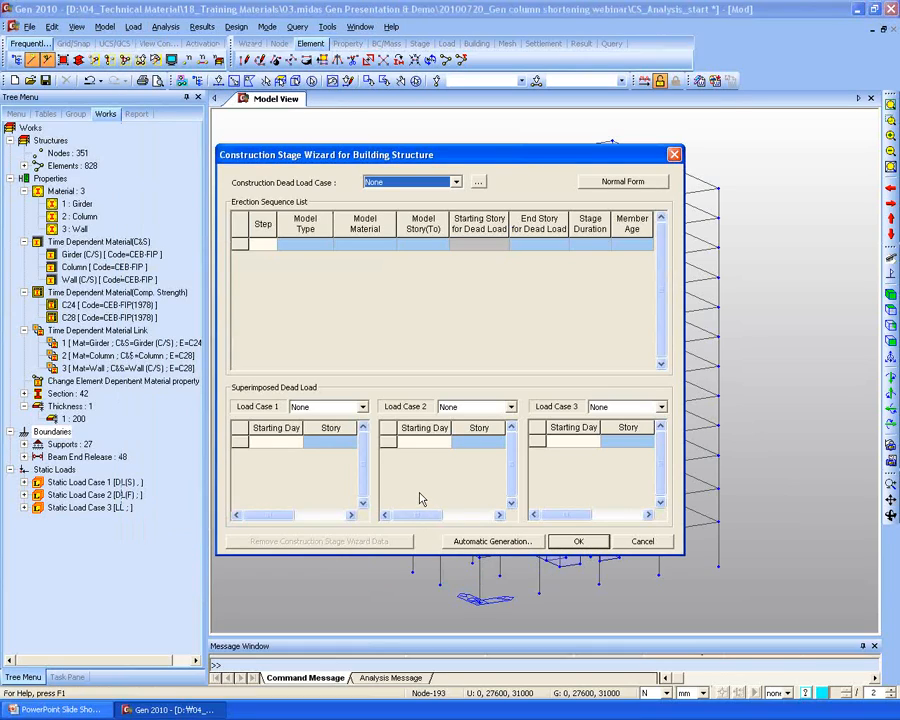
pyautogui.click(460, 542)
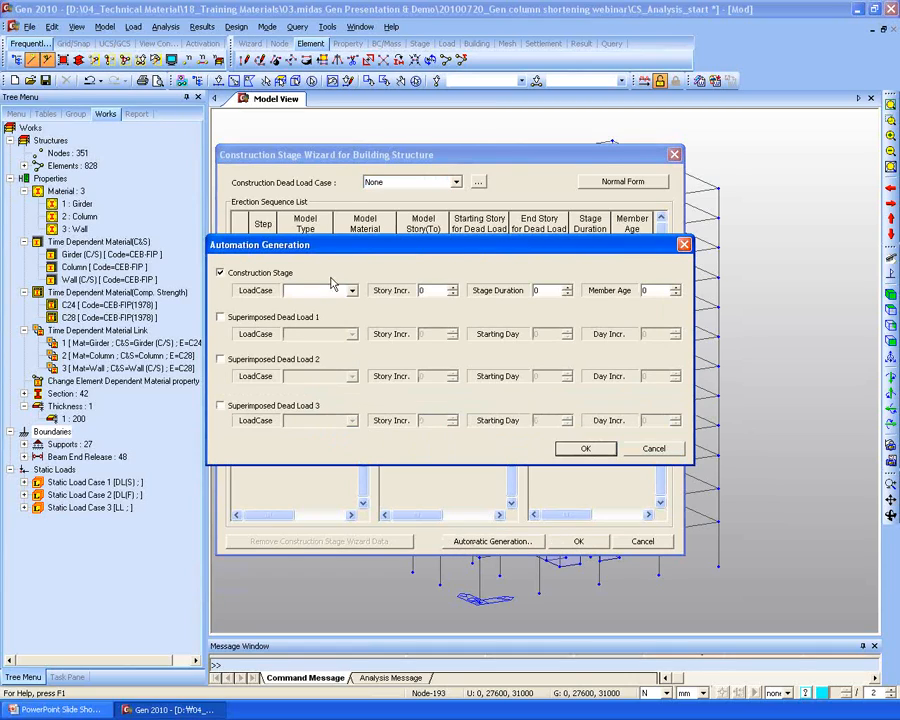
# Set the construction stage load case to DL(S) with story increment 1, stage duration 7 and member age 19.
pyautogui.moveTo(325, 255); pyautogui.dragTo(244, 195)
pyautogui.click(230, 230)
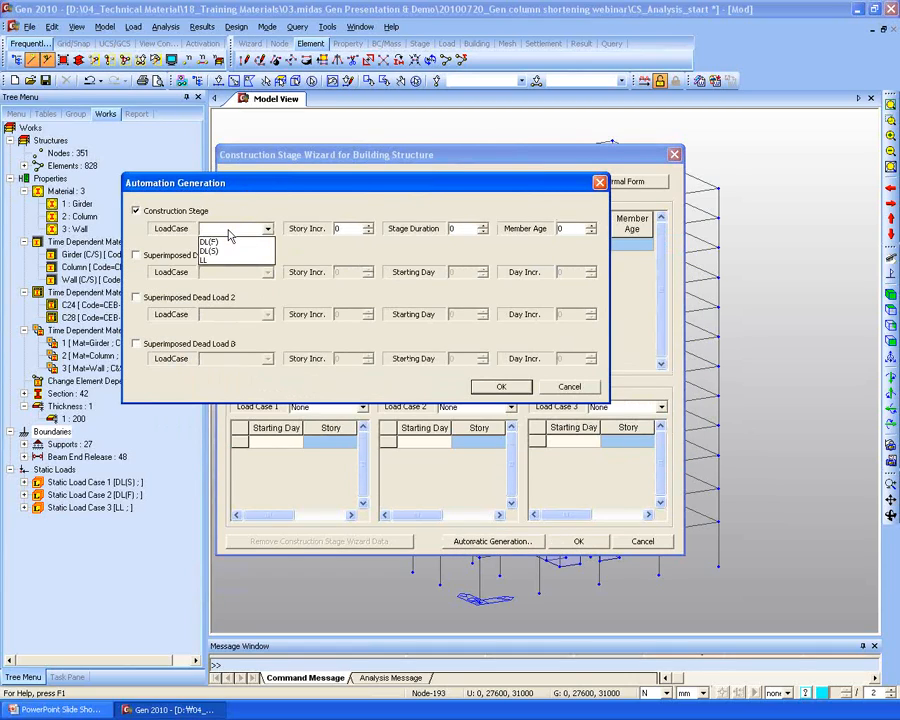
pyautogui.click(232, 250)
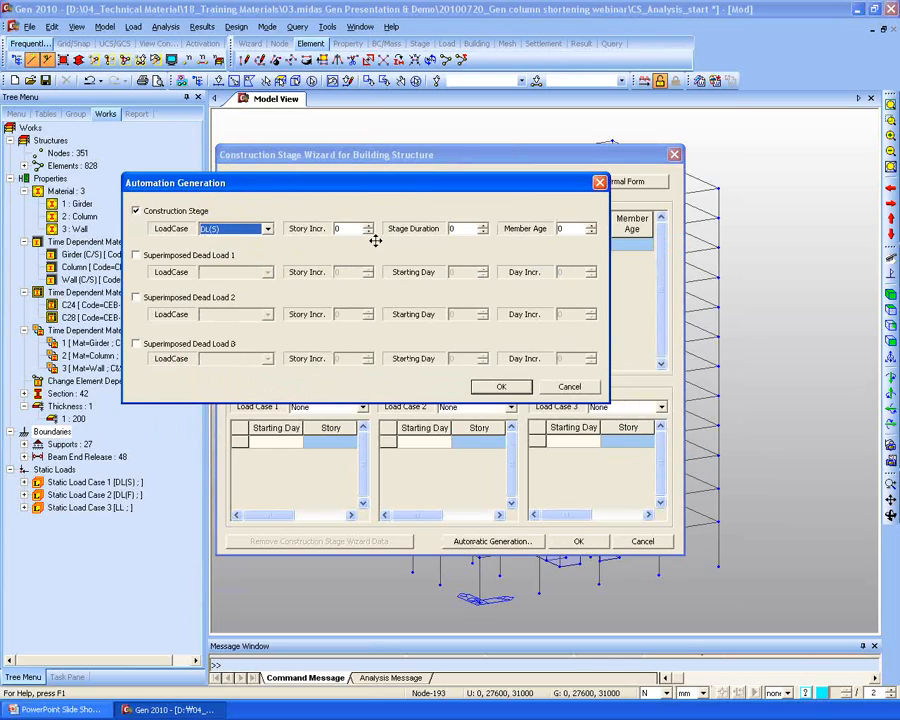
pyautogui.moveTo(352, 231); pyautogui.dragTo(226, 236)
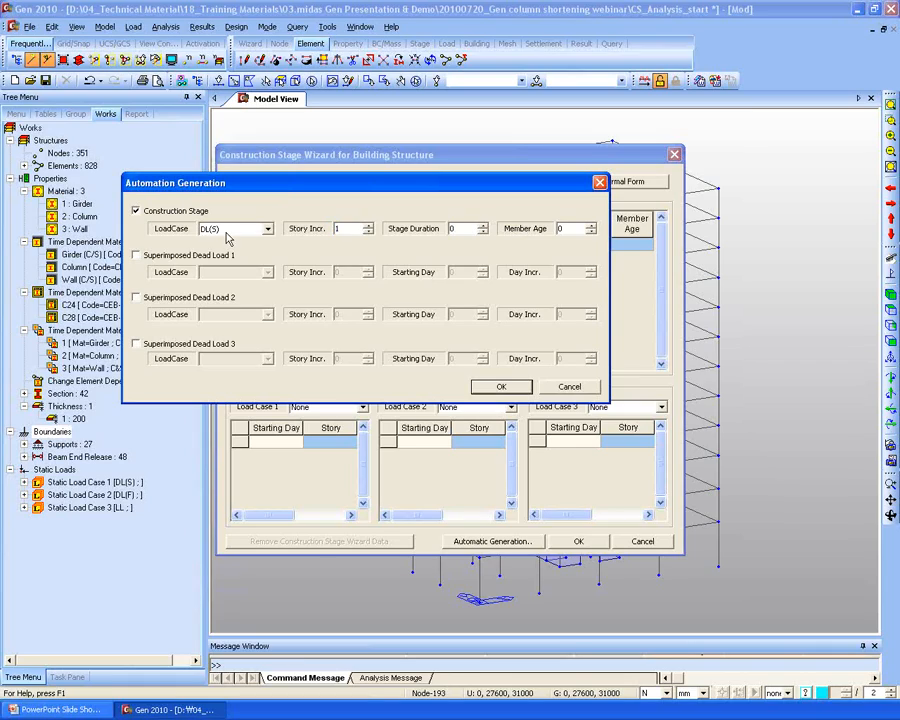
pyautogui.click(352, 229)
pyautogui.doubleClick(463, 226)
pyautogui.write('19')
# Enable Superimposed Dead Load 1 with load case DL(F), story increment 3, starting day 71 and day increment 3.
pyautogui.click(137, 255)
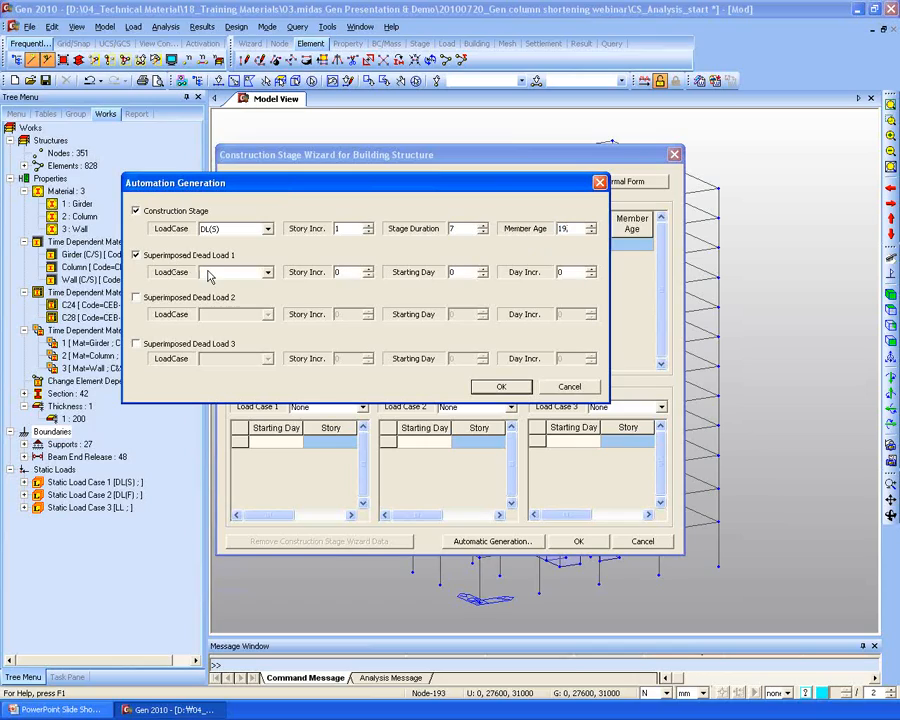
pyautogui.click(220, 272)
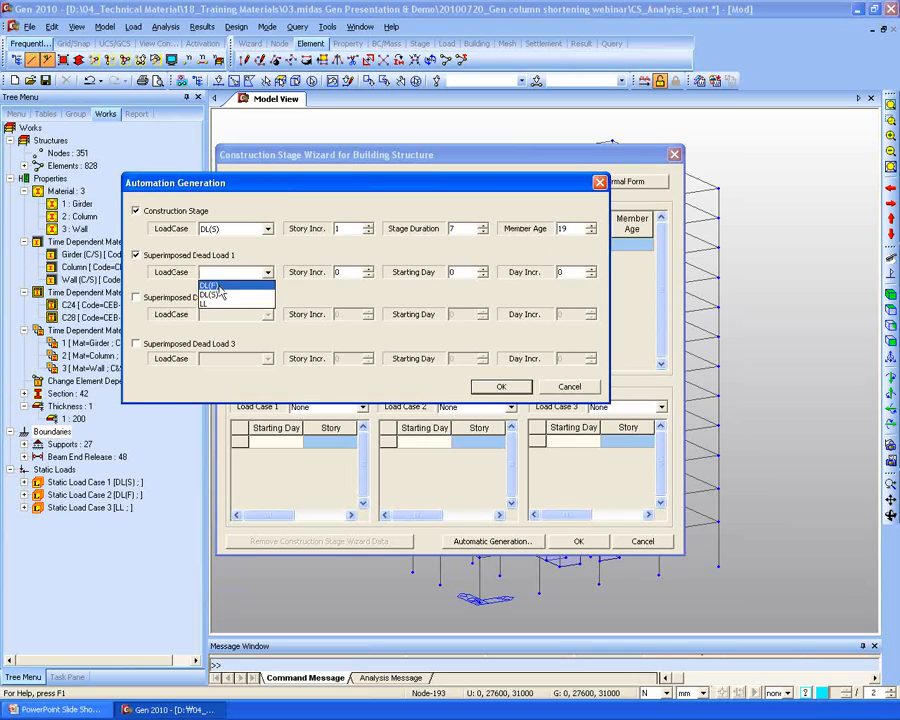
pyautogui.click(210, 285)
pyautogui.press('Tab')
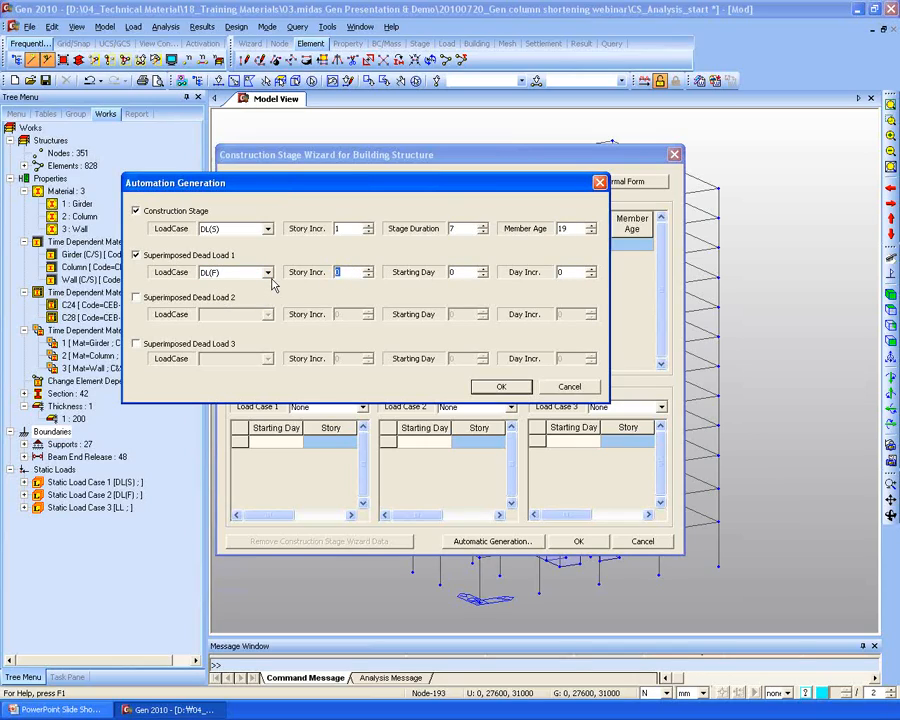
pyautogui.write('3')
pyautogui.moveTo(383, 267); pyautogui.dragTo(386, 269)
pyautogui.press('Tab')
# Enable Superimposed Dead Load 2 with load case LL, story increment 12, starting day 112 and day increment 1.
pyautogui.click(137, 297)
pyautogui.click(241, 315)
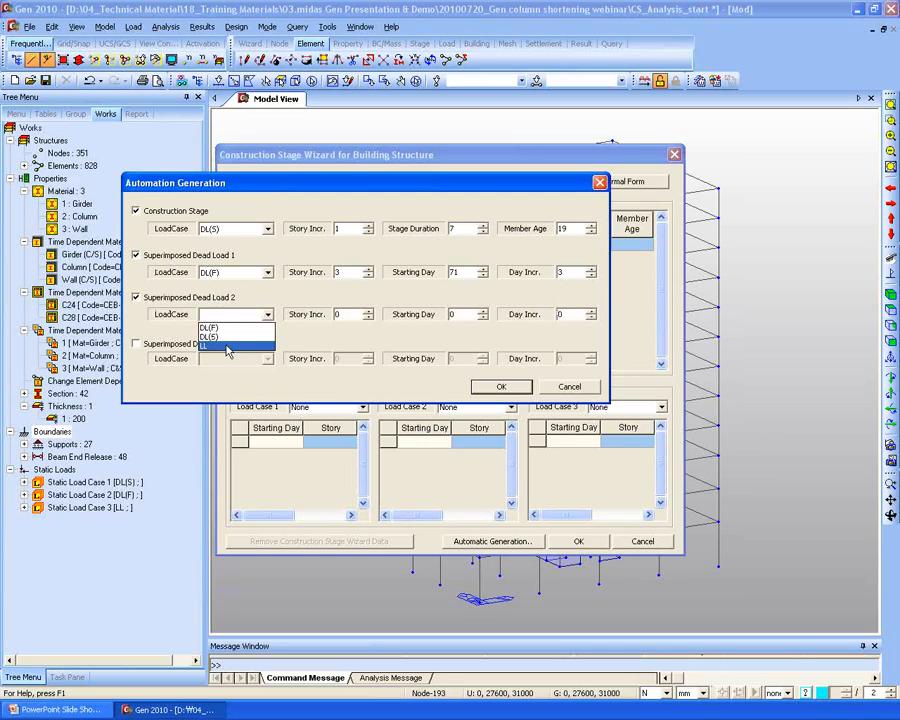
pyautogui.click(228, 346)
pyautogui.click(350, 312)
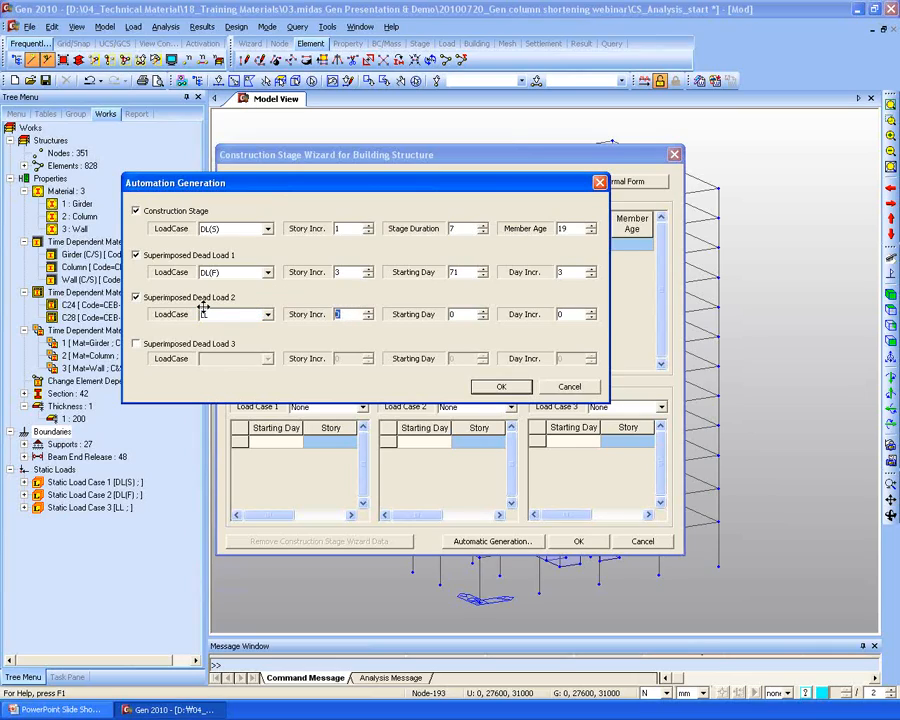
pyautogui.write('12')
pyautogui.press('Tab')
pyautogui.write('1')
pyautogui.press('Tab')
pyautogui.write('1')
# Generate the erection sequence from these settings and accept the wizard to create the construction stages.
pyautogui.click(503, 387)
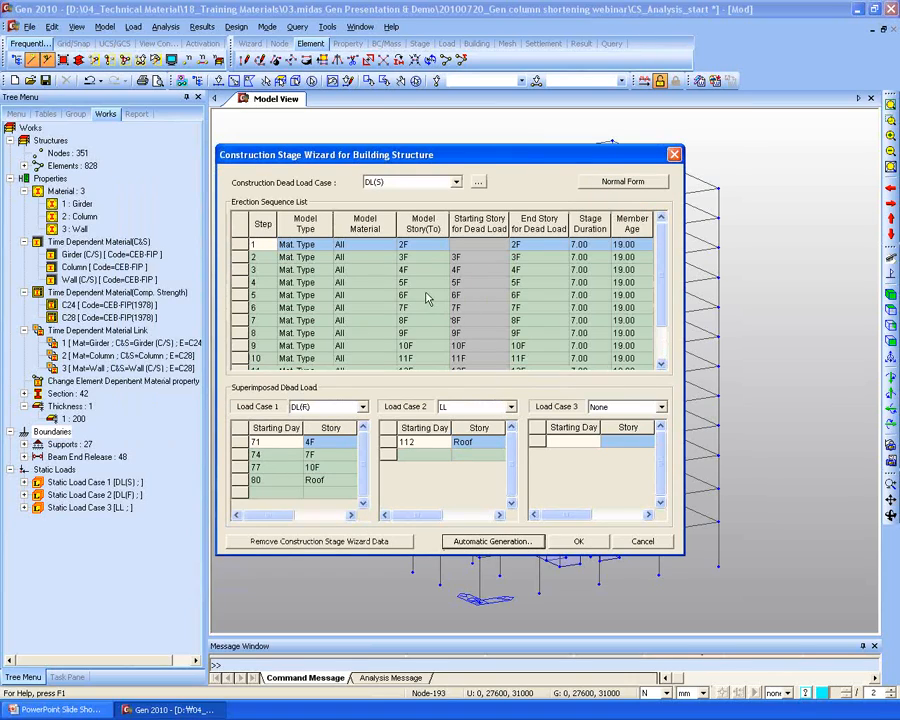
pyautogui.click(428, 296)
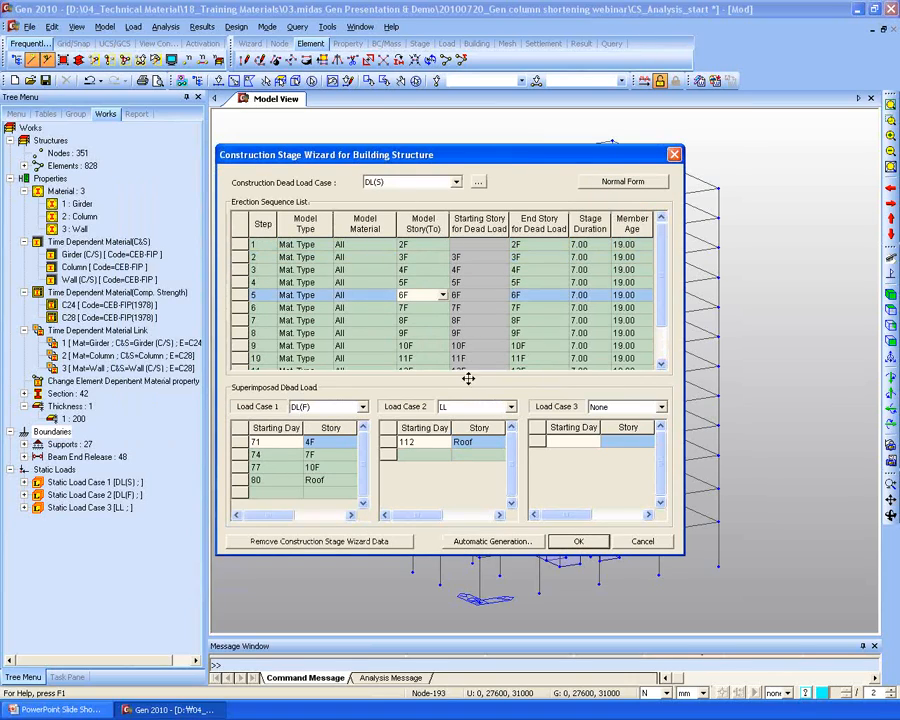
pyautogui.click(578, 541)
# Look through the works tree for the structure, boundary and load groups of the generated construction stages.
pyautogui.click(93, 533)
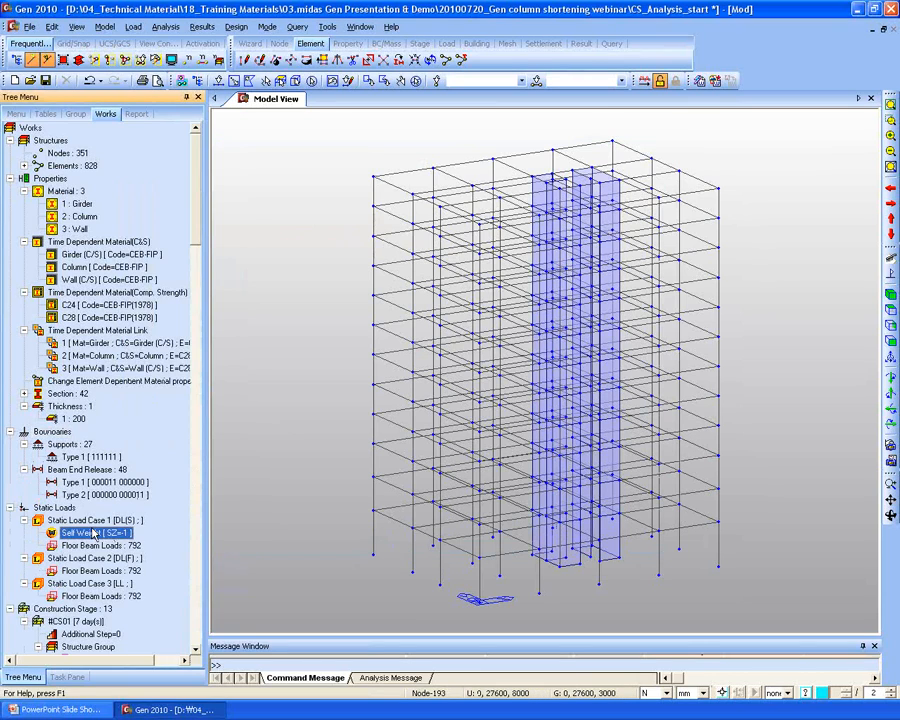
pyautogui.scroll(-10, 93, 533)
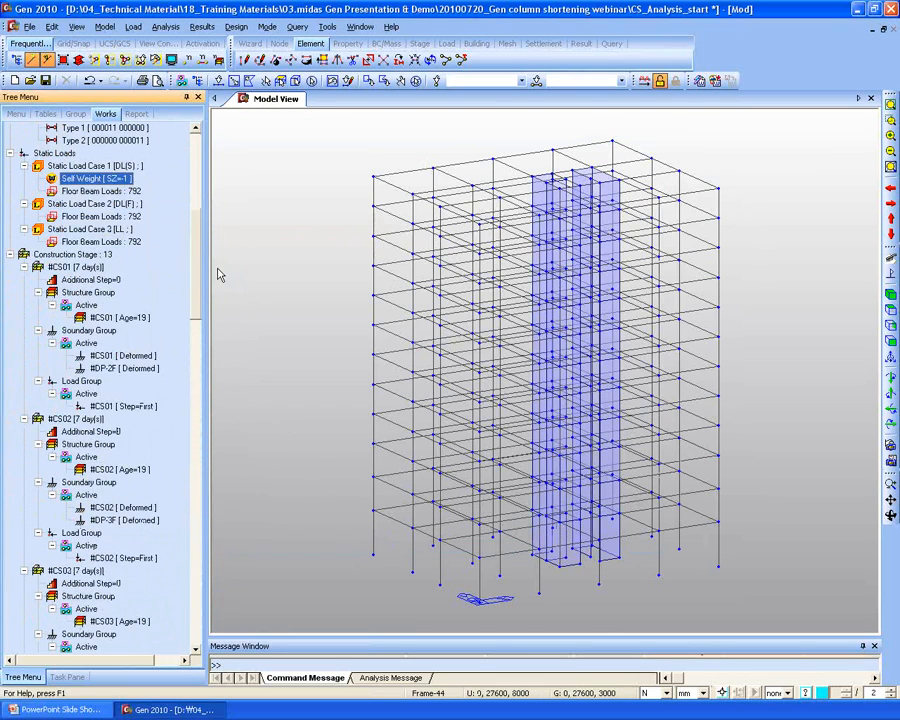
pyautogui.moveTo(197, 273); pyautogui.dragTo(206, 162)
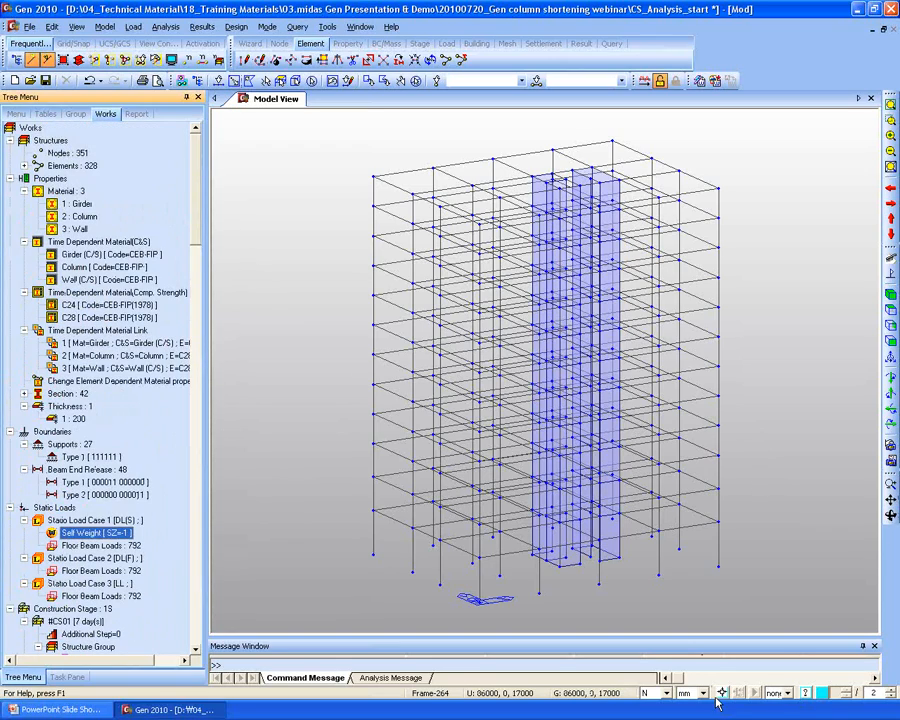
# Display the model stage by stage from #CS01 through #CS_dummy to check the erection sequence.
pyautogui.click(419, 43)
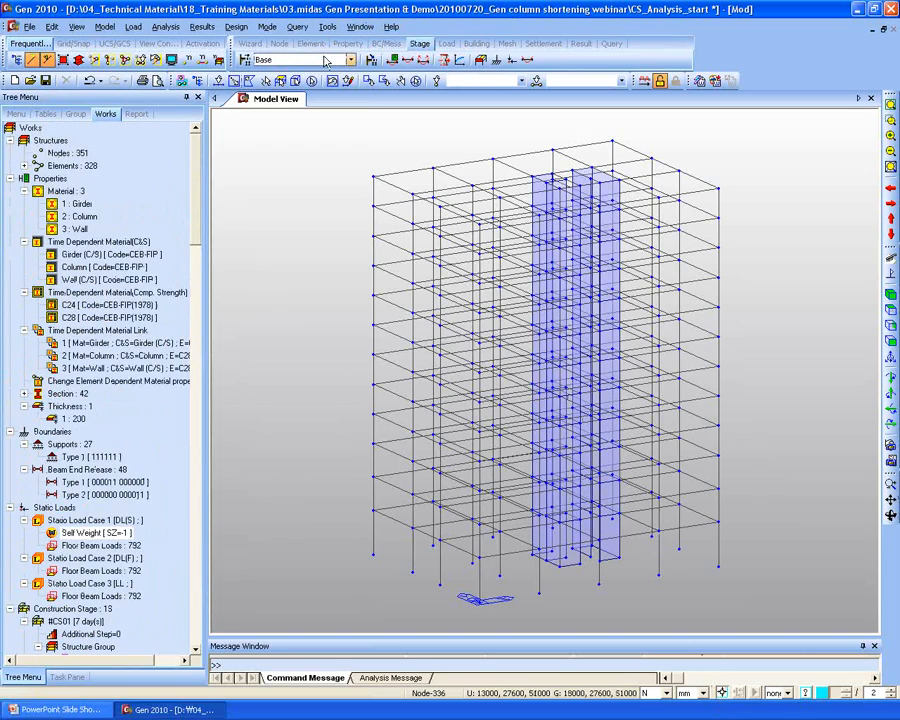
pyautogui.click(324, 61)
pyautogui.click(290, 82)
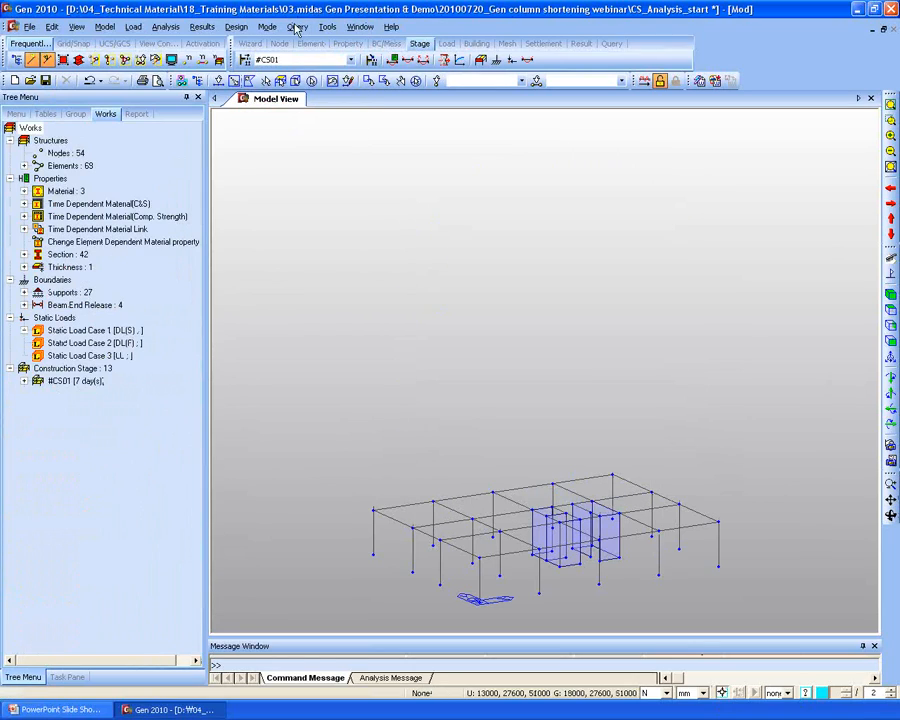
pyautogui.click(300, 60)
pyautogui.click(285, 71)
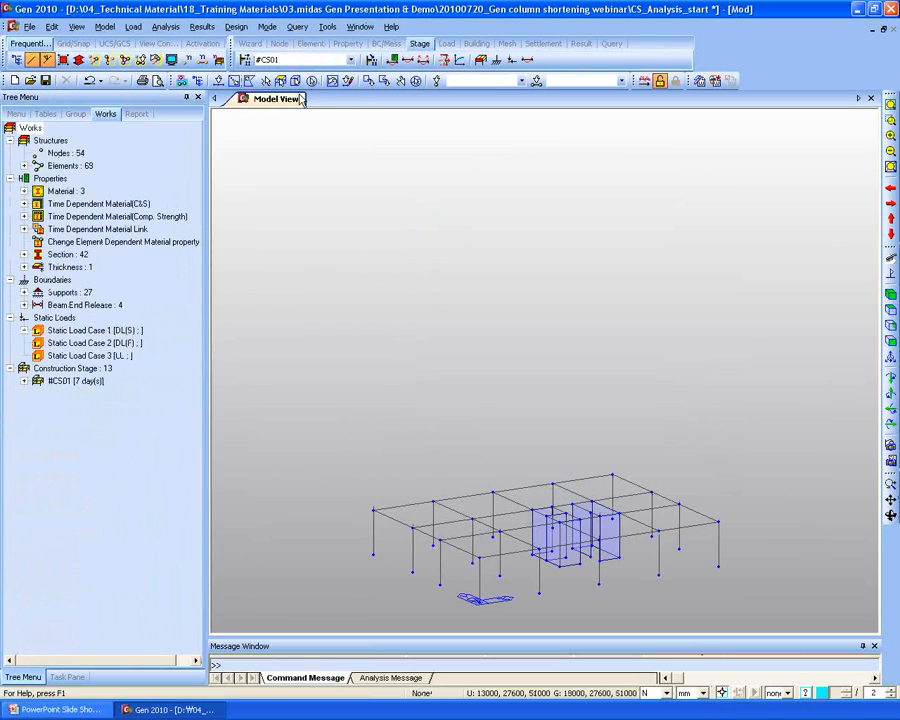
pyautogui.press('Down')
pyautogui.press('Down')
pyautogui.press('Down')
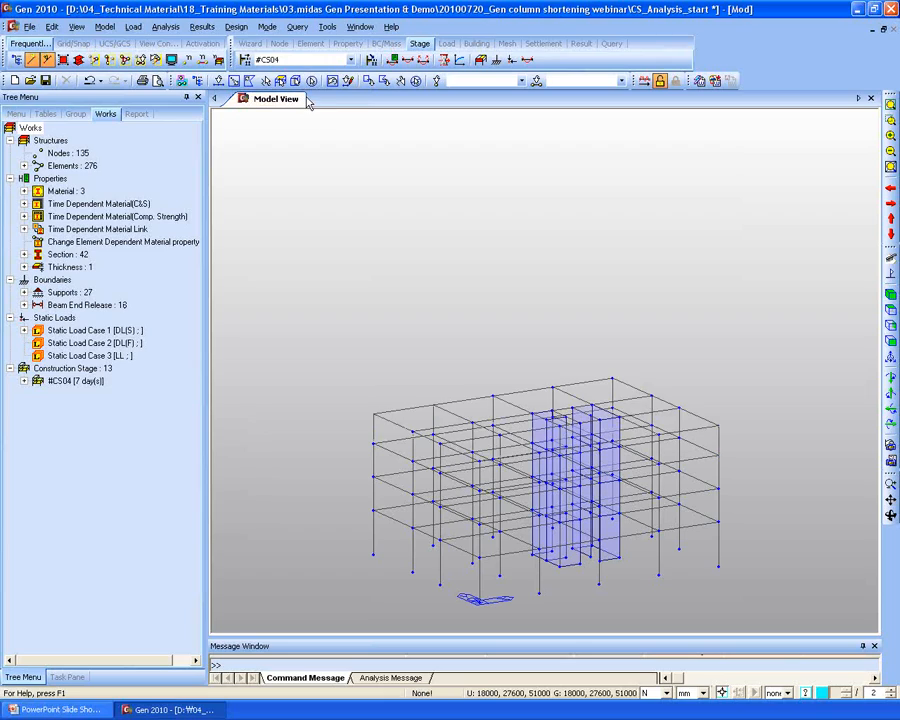
pyautogui.press('Down')
pyautogui.press('Down')
pyautogui.press('Down')
pyautogui.press('Down')
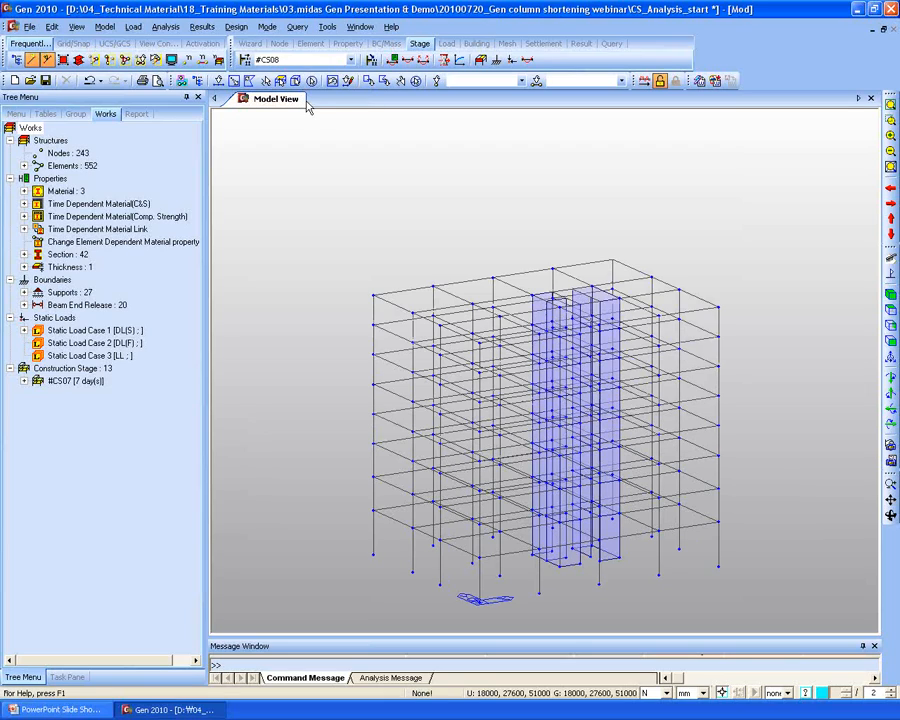
pyautogui.press('Down')
pyautogui.press('Down')
pyautogui.press('Down')
pyautogui.press('Down')
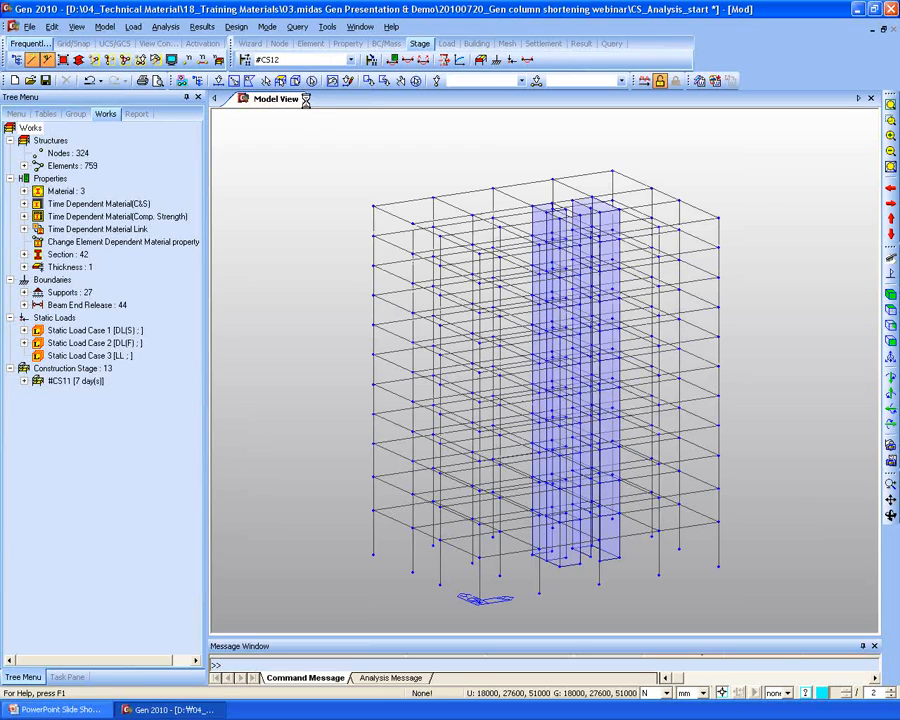
pyautogui.press('Down')
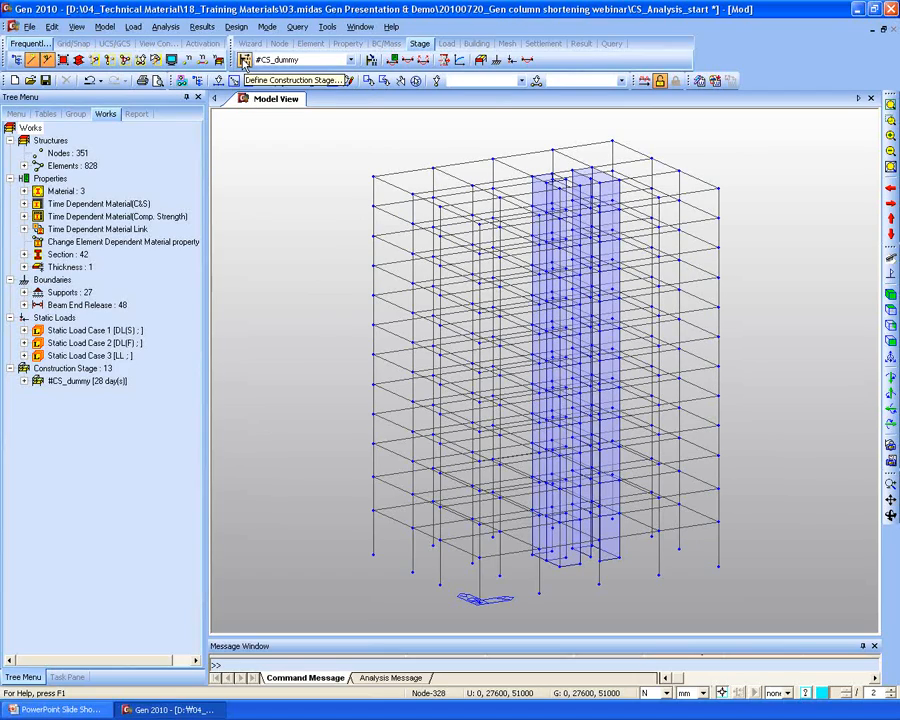
# Inspect the element, boundary and load groups of stage #CS01 in the construction stage definition.
pyautogui.click(133, 26)
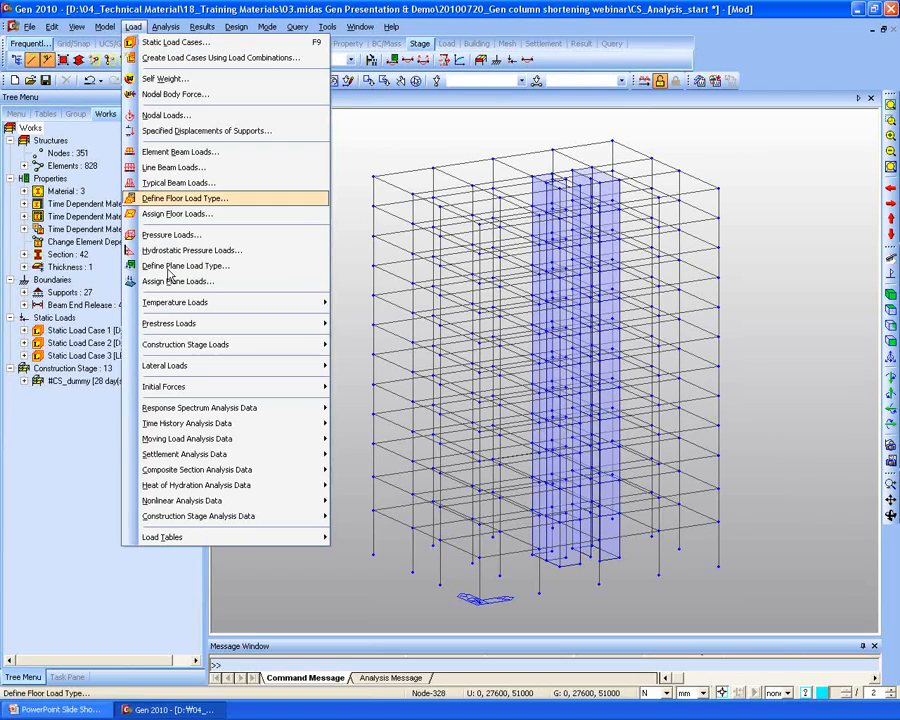
pyautogui.moveTo(212, 515)
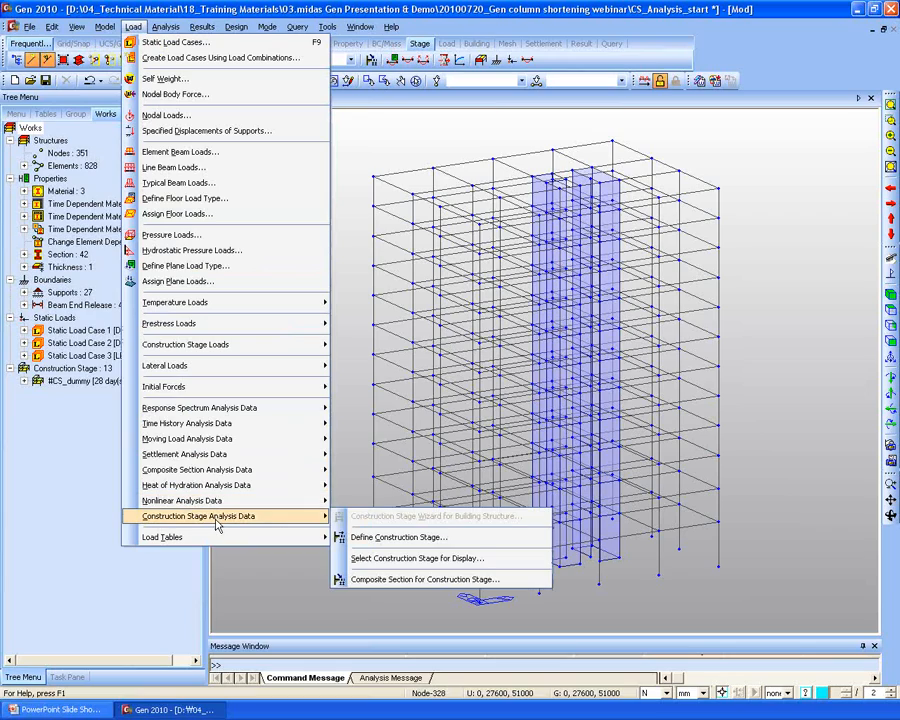
pyautogui.click(420, 540)
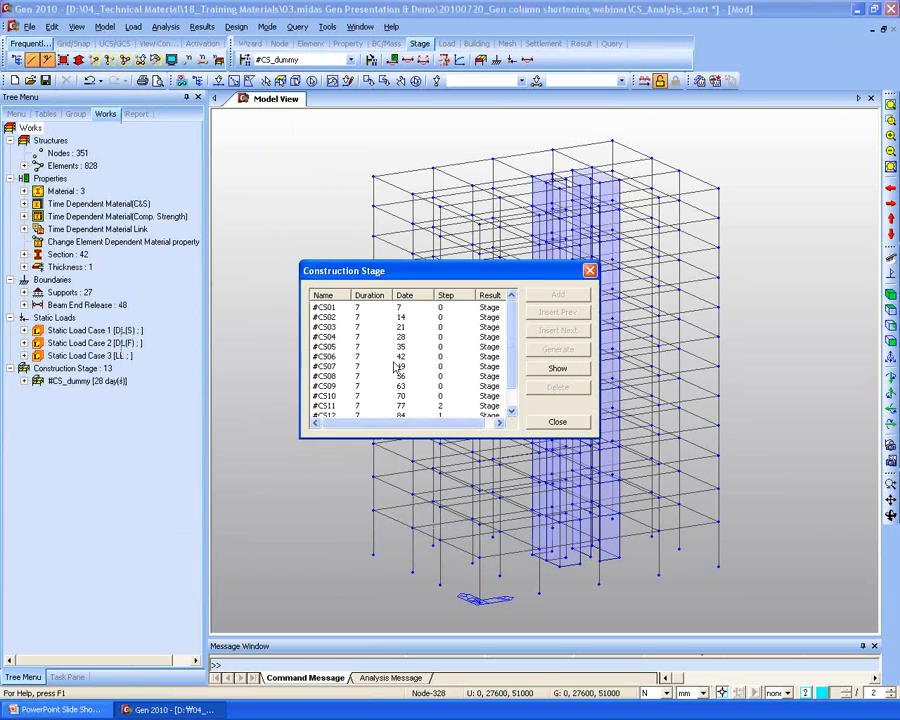
pyautogui.moveTo(411, 272); pyautogui.dragTo(347, 140)
pyautogui.doubleClick(323, 172)
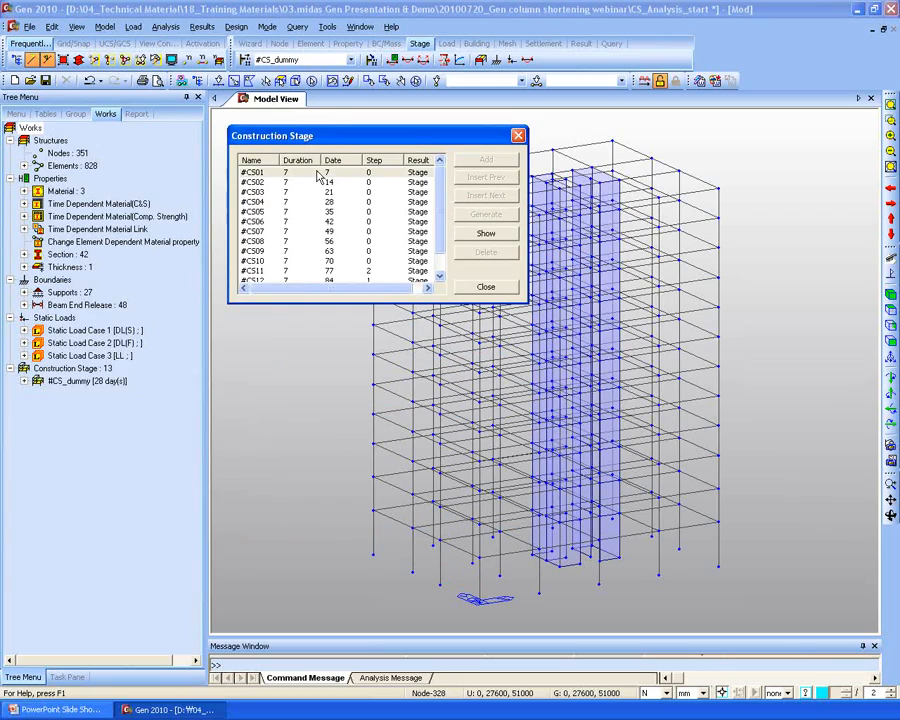
pyautogui.moveTo(402, 15); pyautogui.dragTo(399, 43)
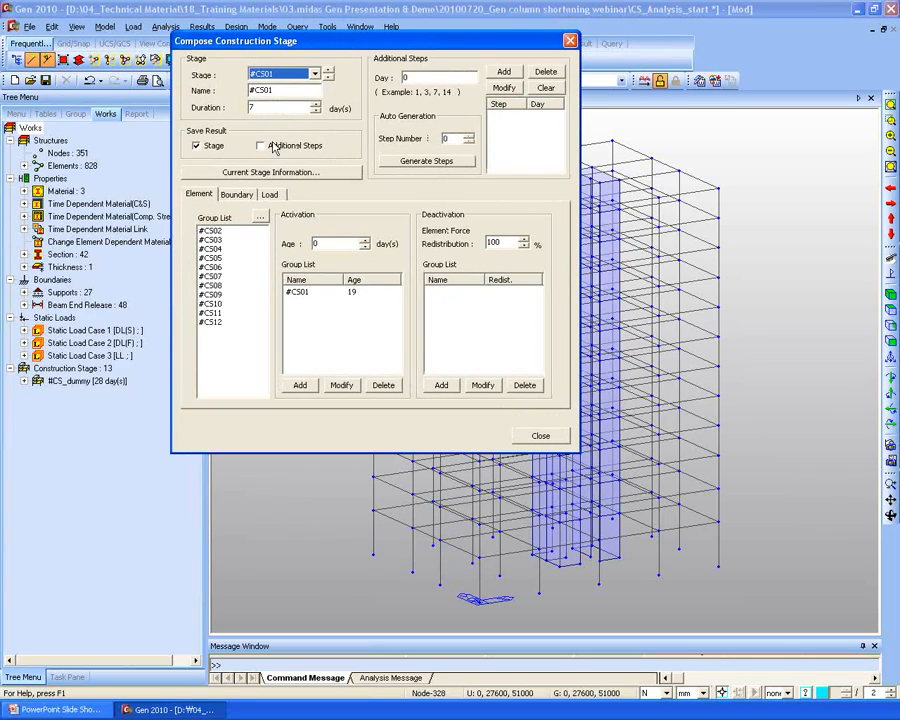
pyautogui.click(321, 294)
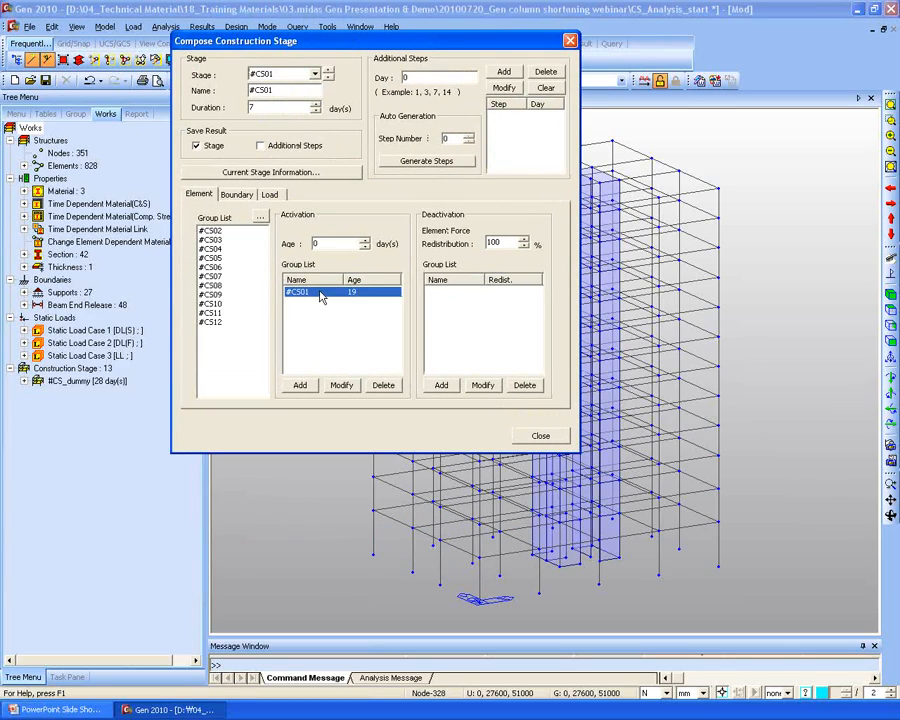
pyautogui.click(233, 195)
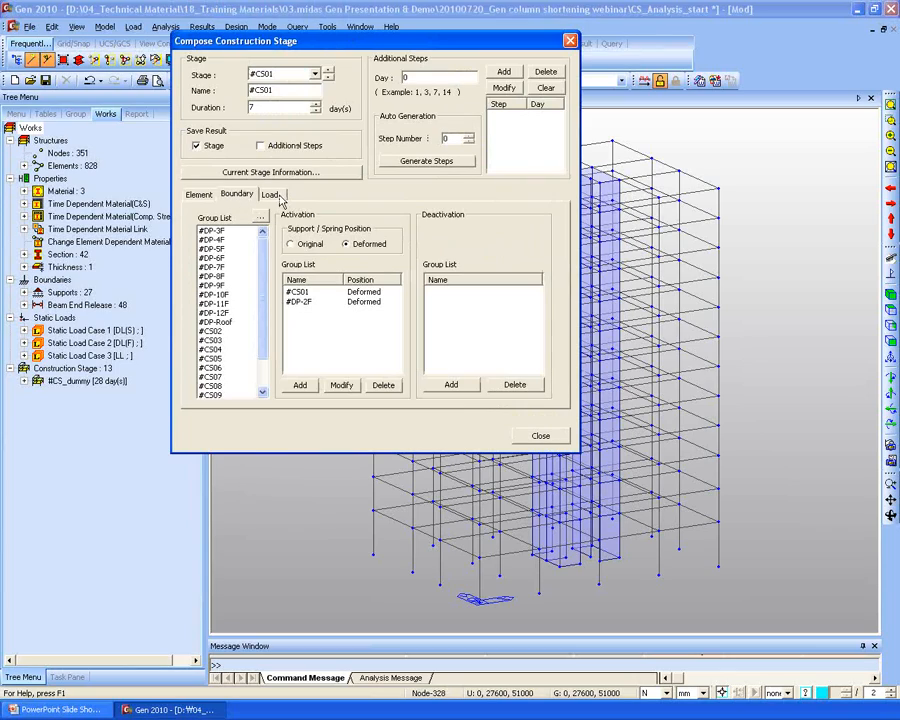
pyautogui.click(281, 200)
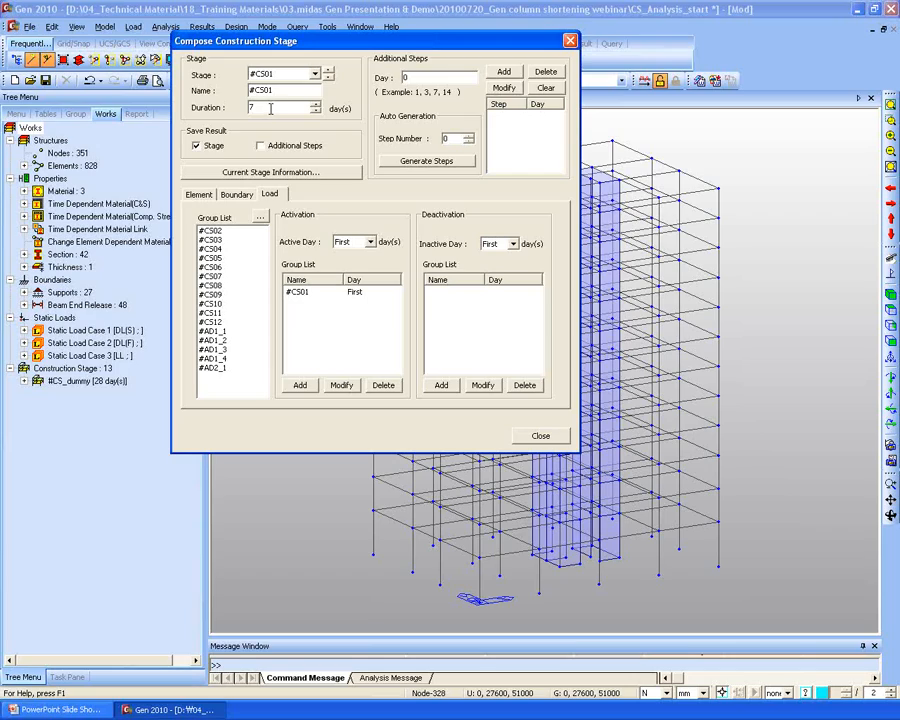
pyautogui.click(231, 258)
pyautogui.click(230, 319)
pyautogui.click(215, 277)
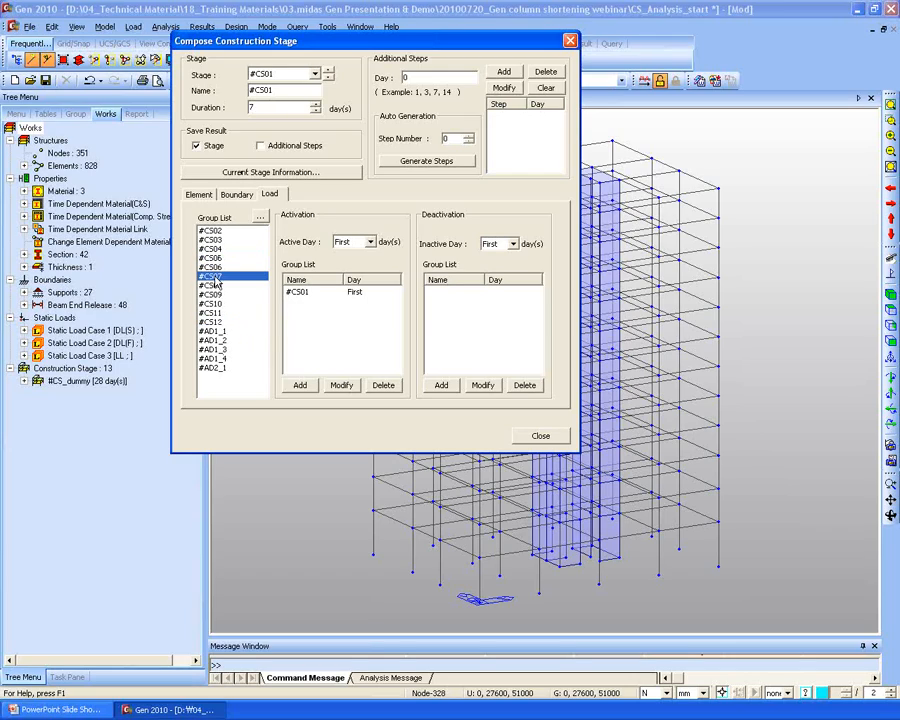
# Look through the load groups available for stage #CS01 and close the construction stage definition.
pyautogui.click(215, 285)
pyautogui.click(215, 294)
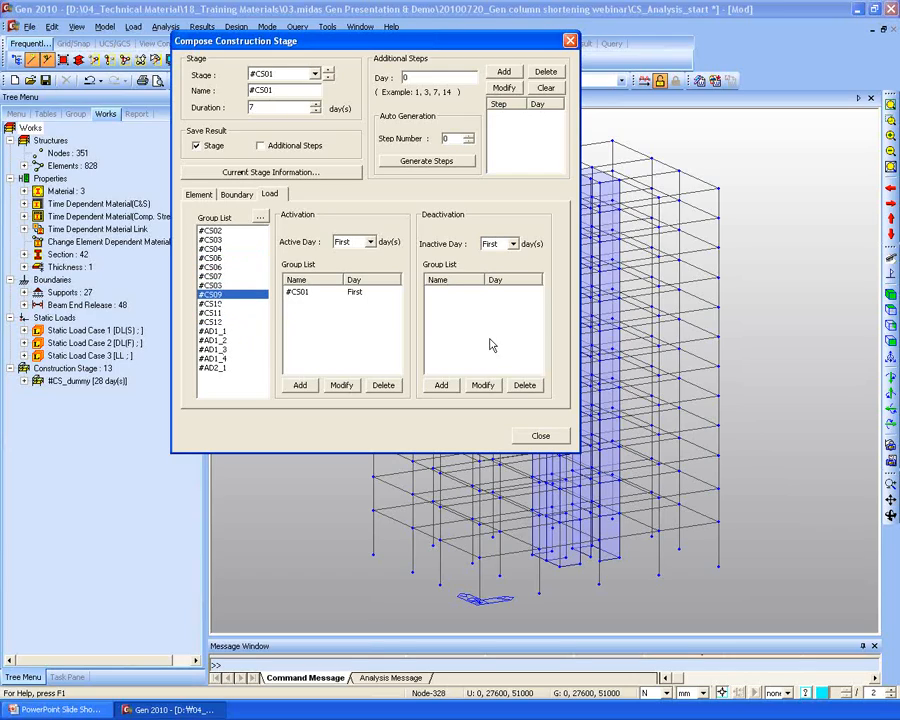
pyautogui.click(540, 437)
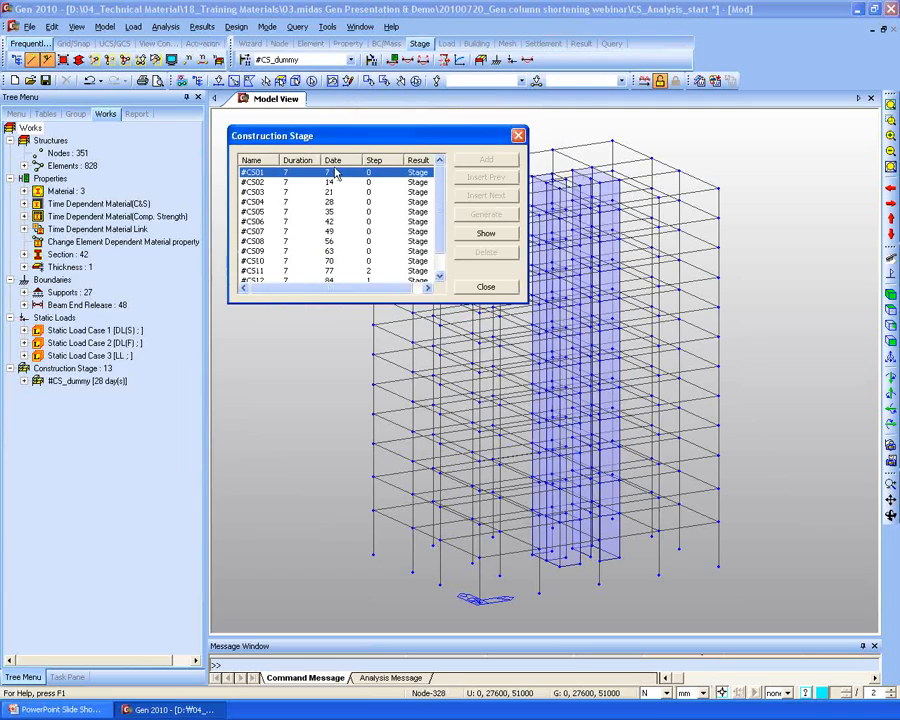
pyautogui.click(485, 287)
# Return to the Base stage and add a construction stage named "2years later" with a duration of 730 days.
pyautogui.click(350, 60)
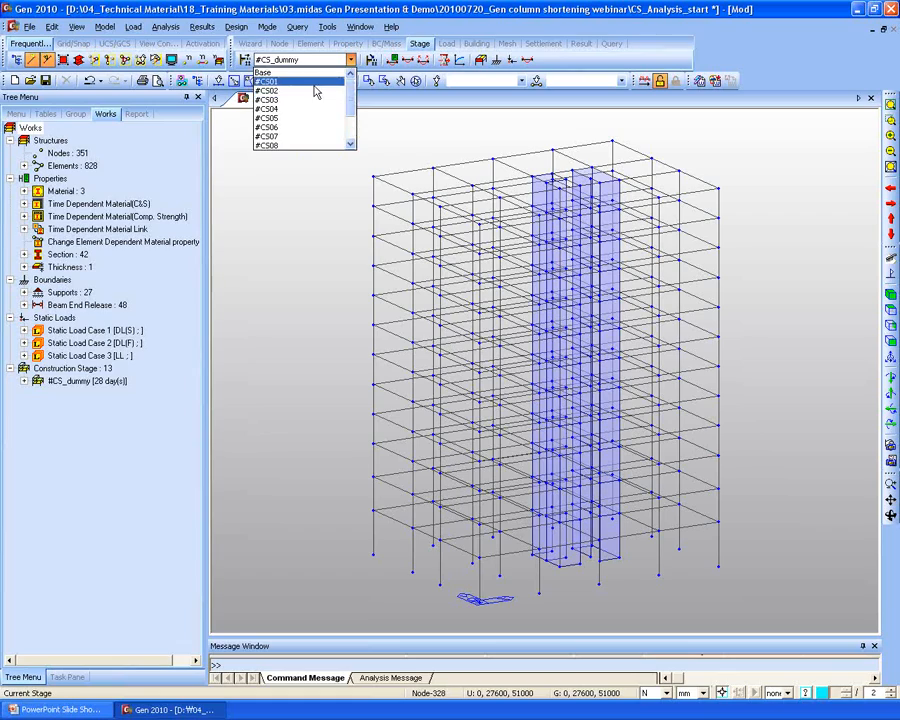
pyautogui.click(280, 72)
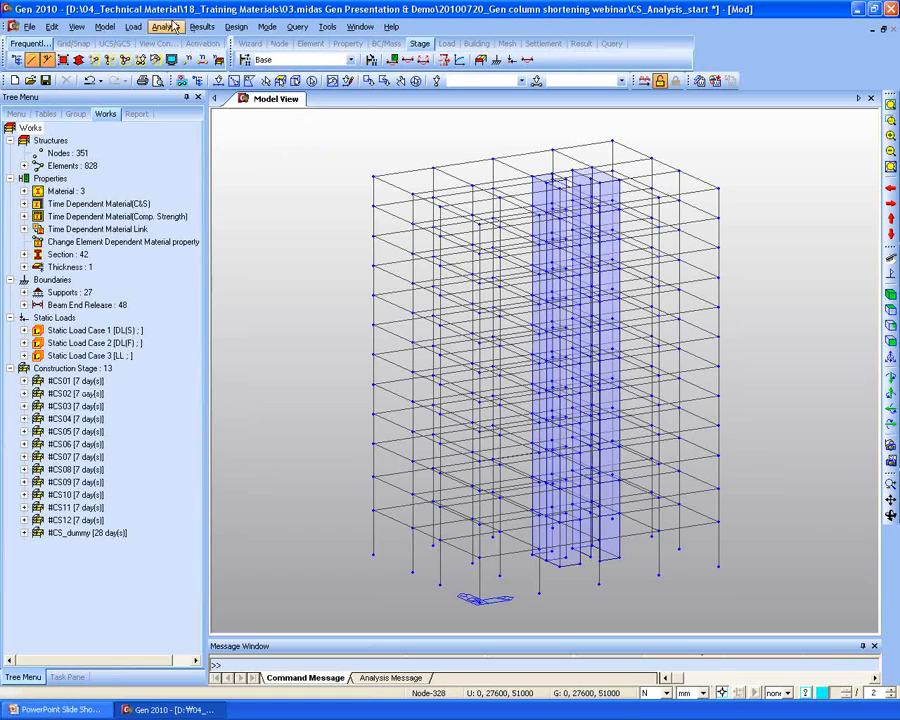
pyautogui.click(172, 60)
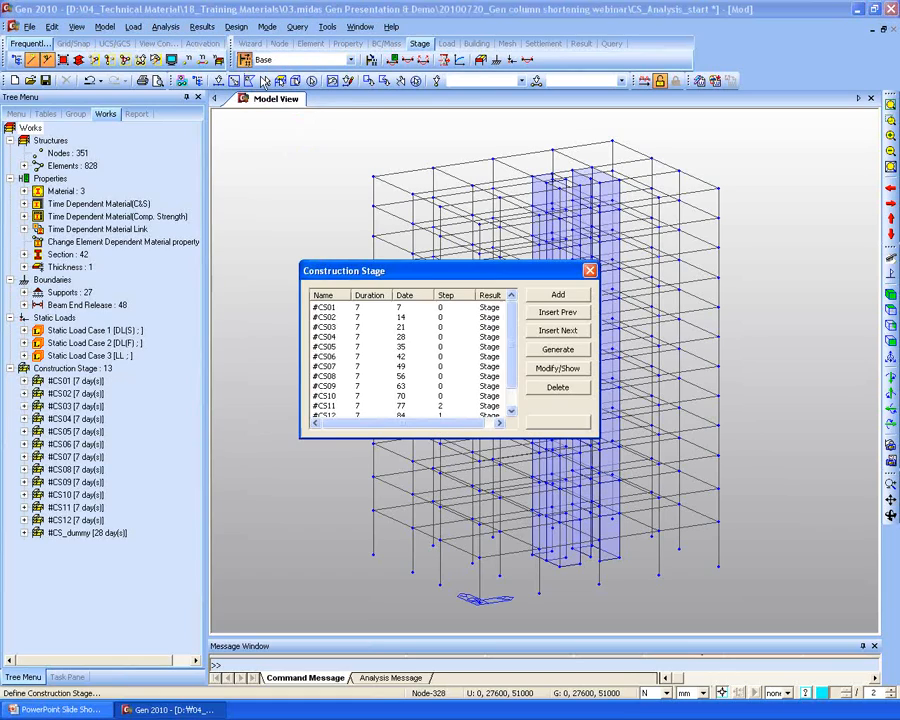
pyautogui.click(558, 295)
pyautogui.moveTo(444, 166); pyautogui.dragTo(344, 135)
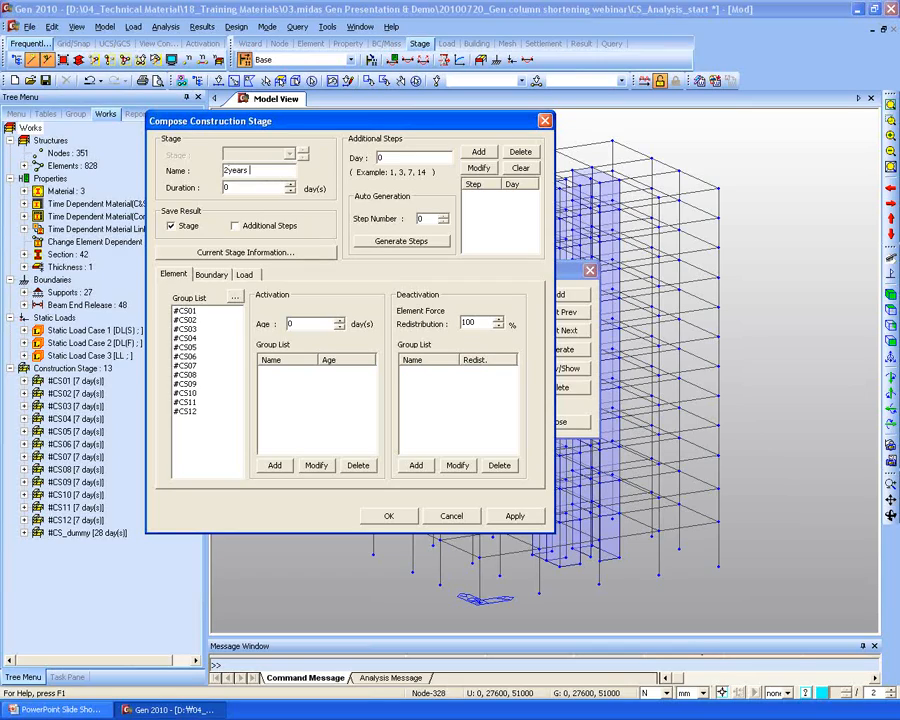
pyautogui.press('Tab')
pyautogui.write('730')
pyautogui.click(390, 516)
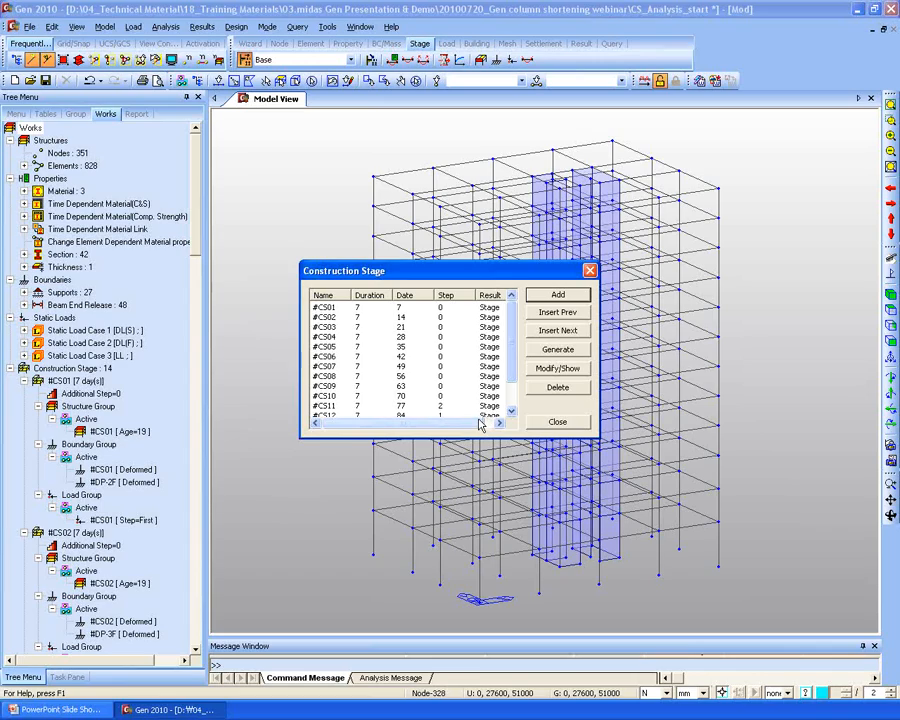
pyautogui.click(557, 421)
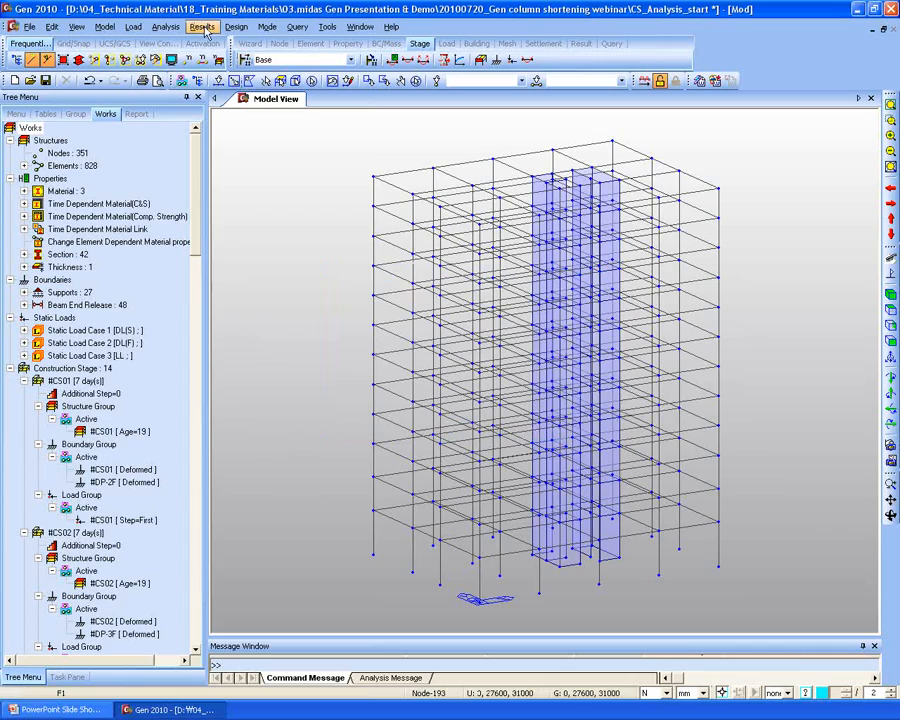
# Open the construction stage analysis control data.
pyautogui.click(165, 27)
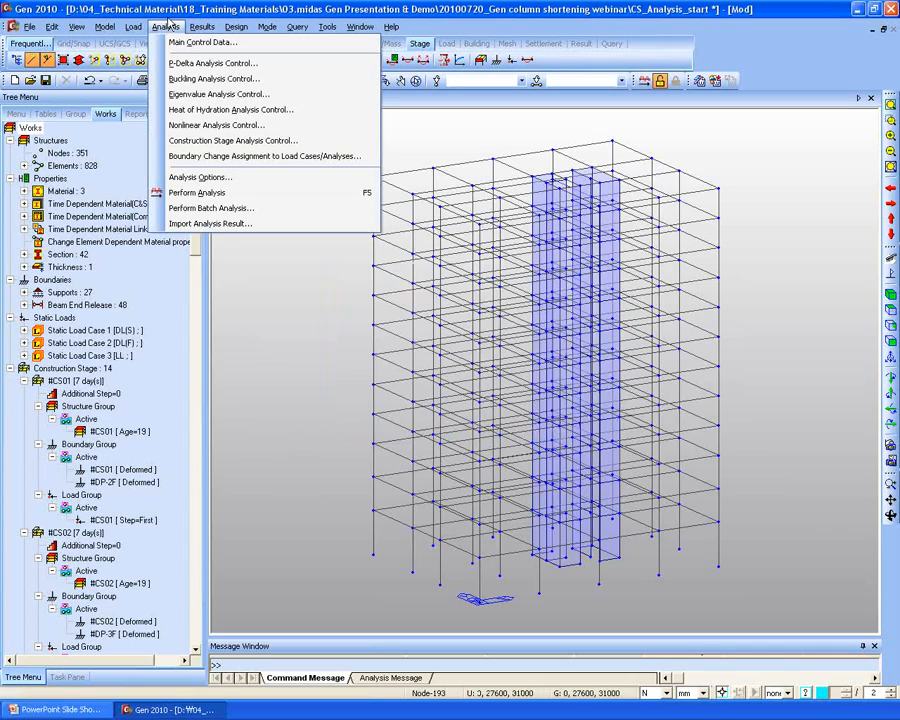
pyautogui.click(232, 141)
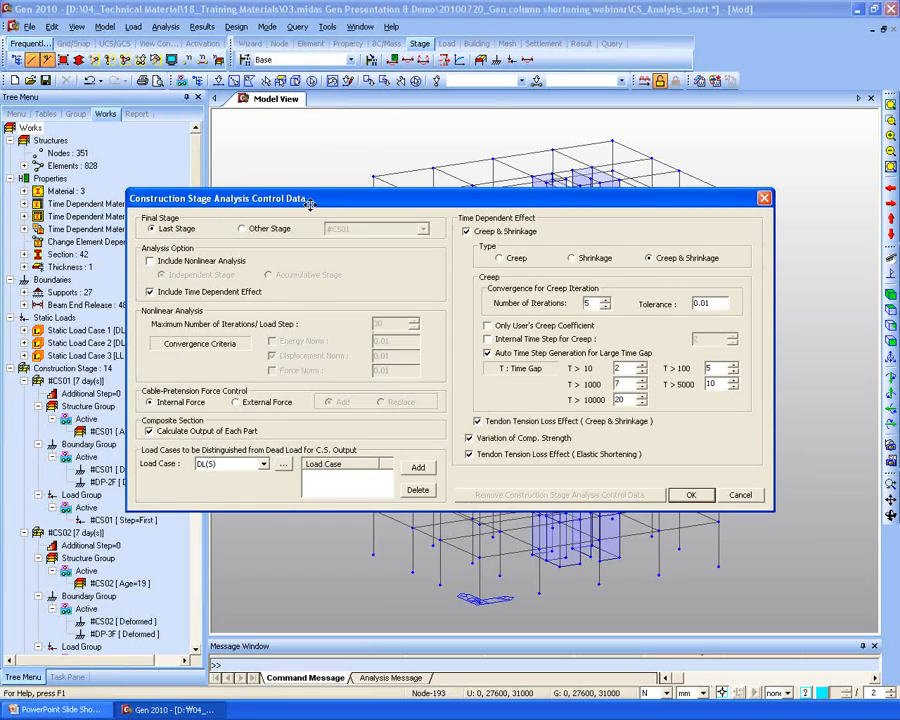
pyautogui.moveTo(311, 199); pyautogui.dragTo(273, 133)
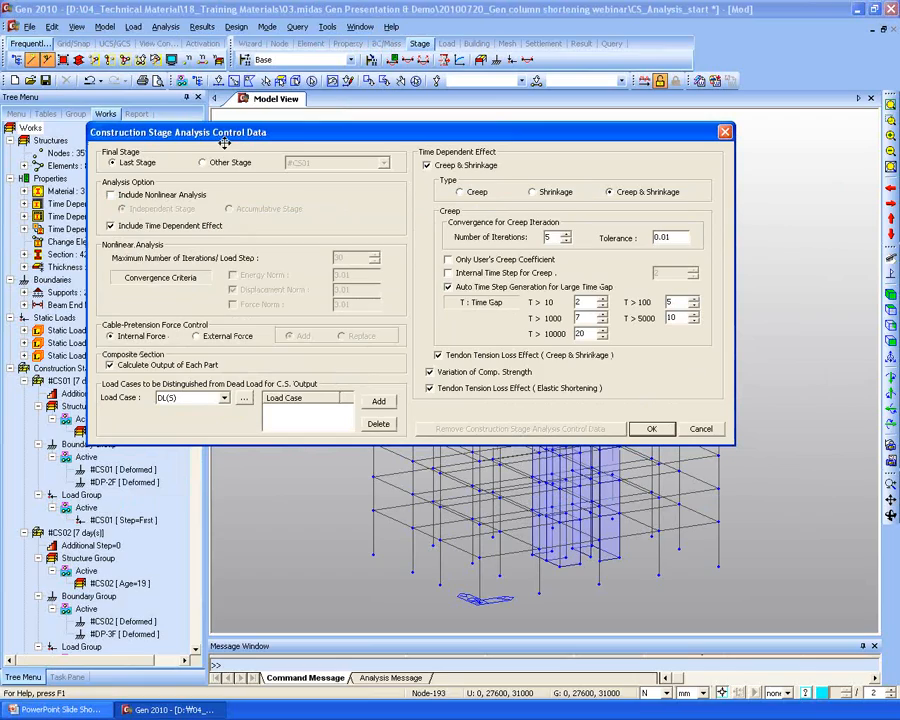
# Try #CS06 as the final stage and the nonlinear analysis option, and restore the last stage with time dependent effects.
pyautogui.click(225, 164)
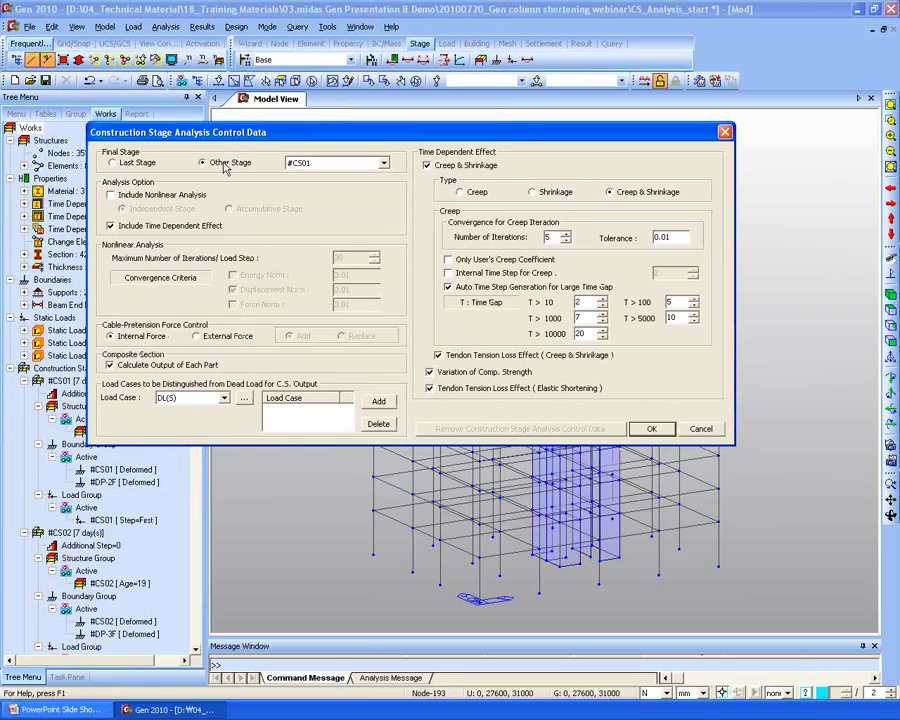
pyautogui.click(383, 162)
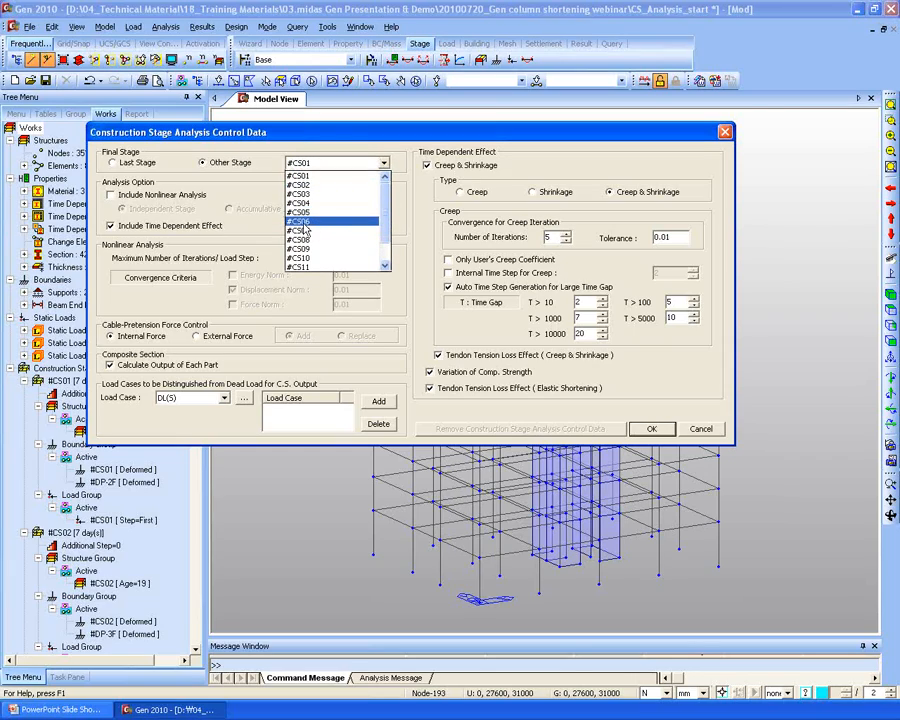
pyautogui.click(304, 224)
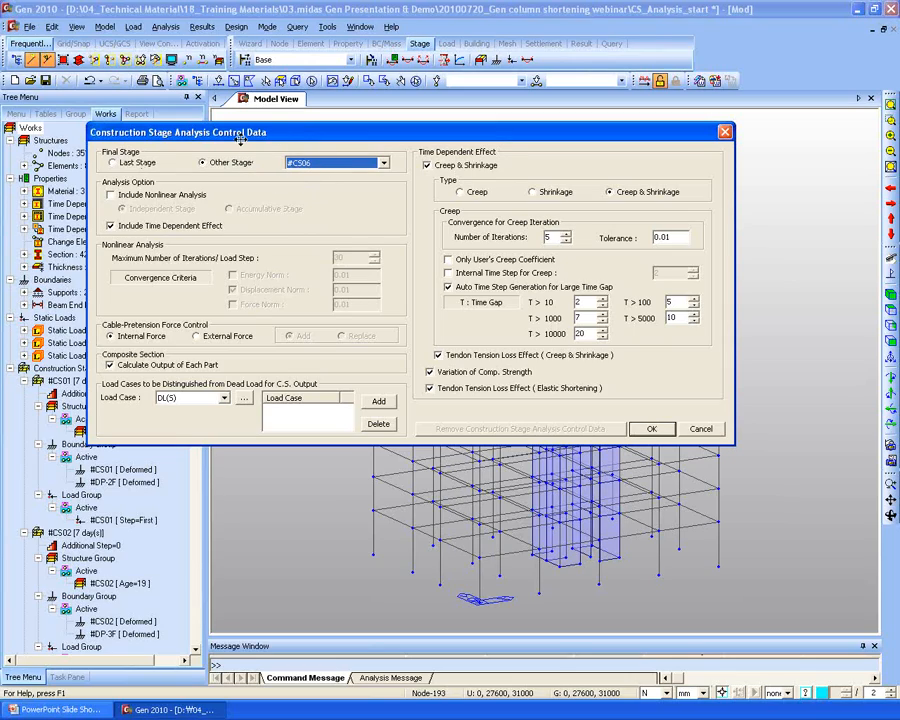
pyautogui.click(306, 167)
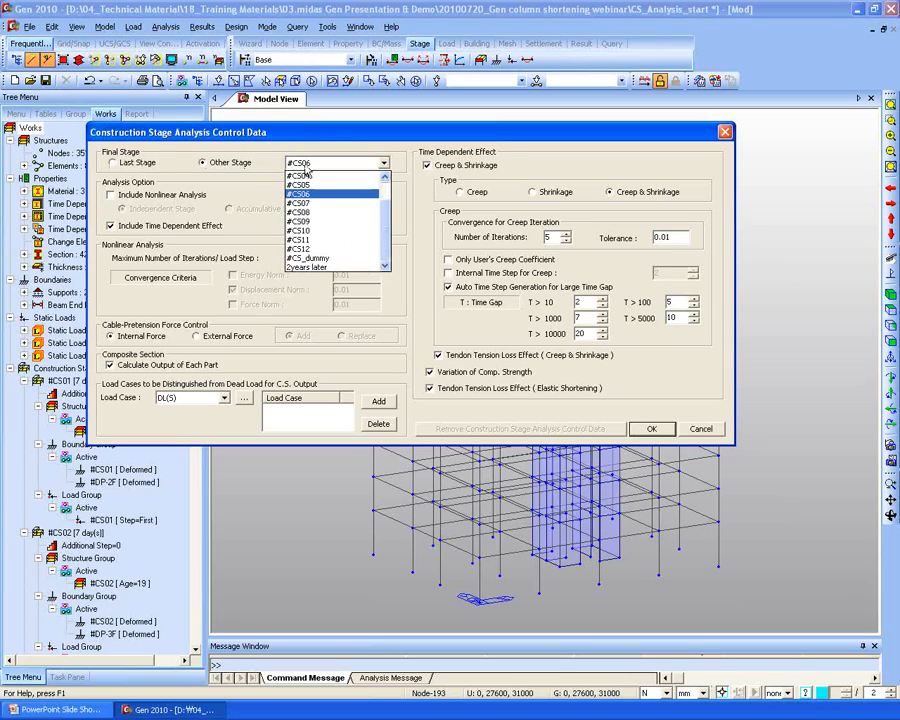
pyautogui.click(323, 162)
pyautogui.click(121, 164)
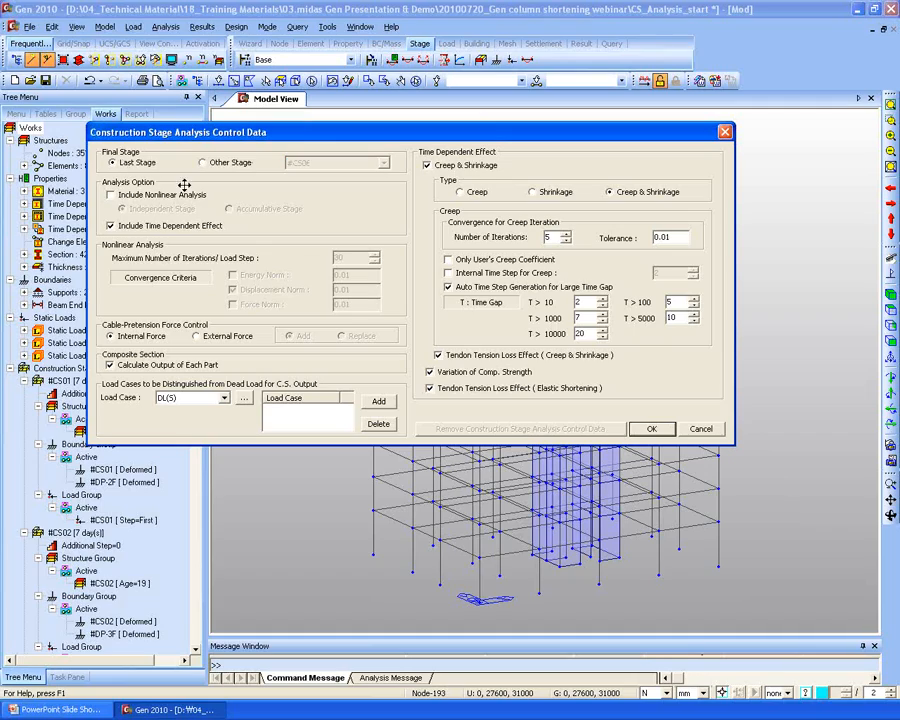
pyautogui.click(133, 197)
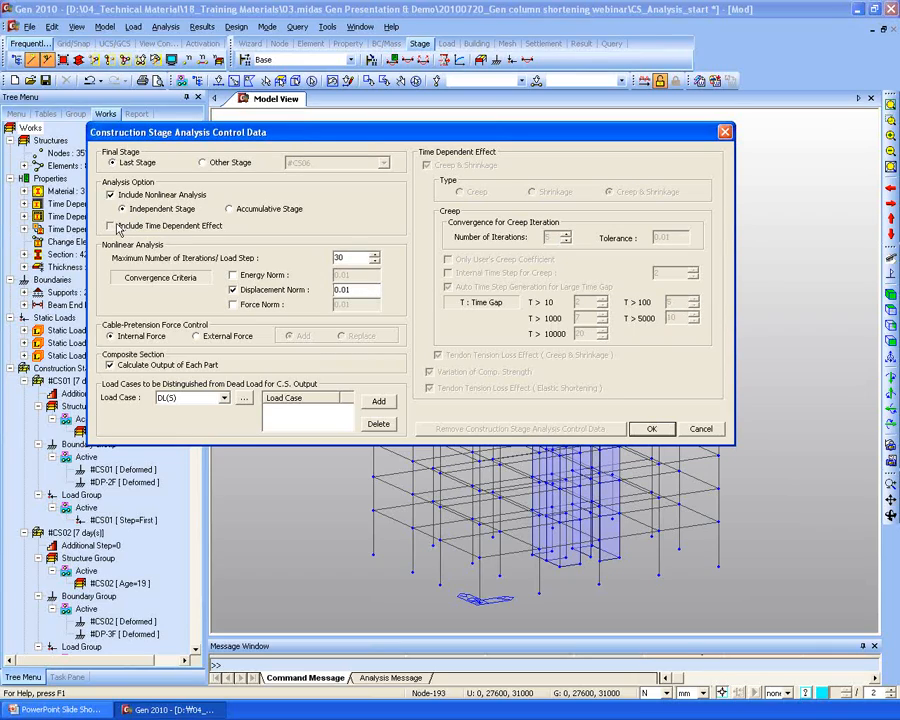
pyautogui.click(112, 226)
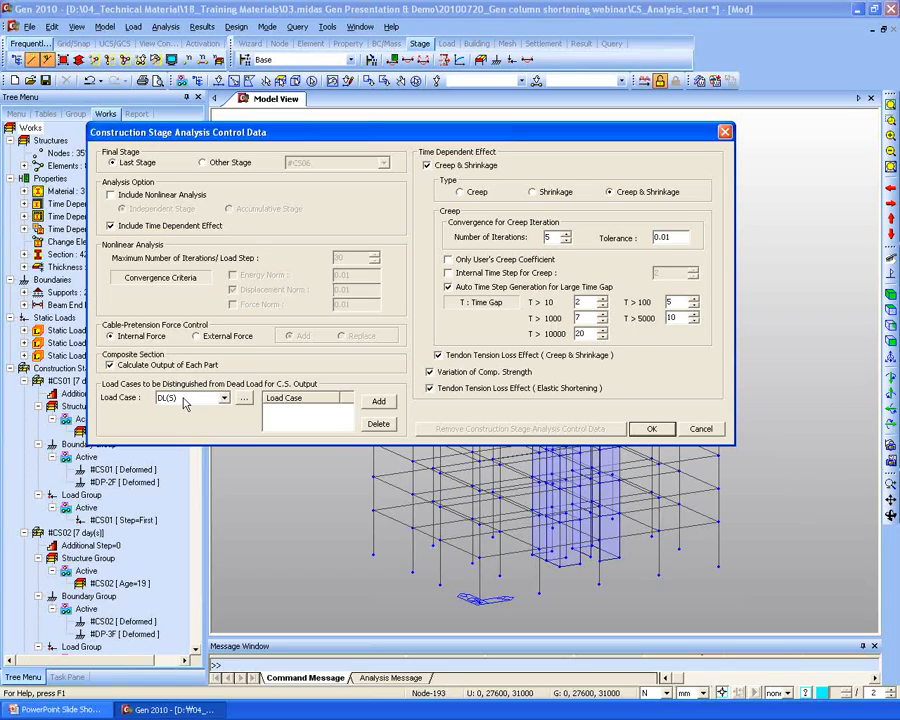
# Add load case LL to the load cases distinguished from dead load for construction stage output.
pyautogui.click(185, 399)
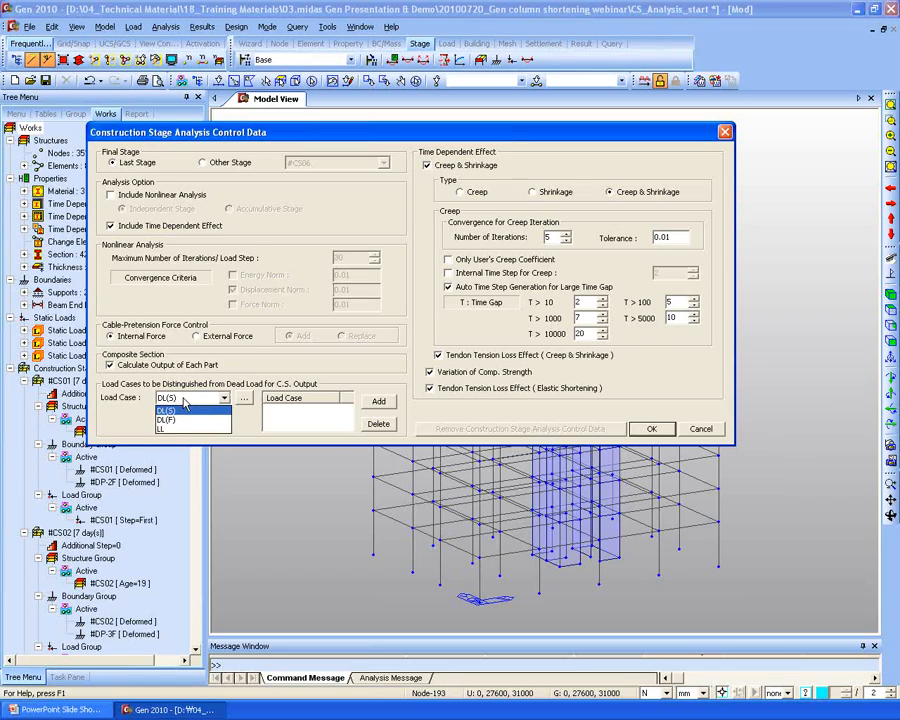
pyautogui.click(163, 429)
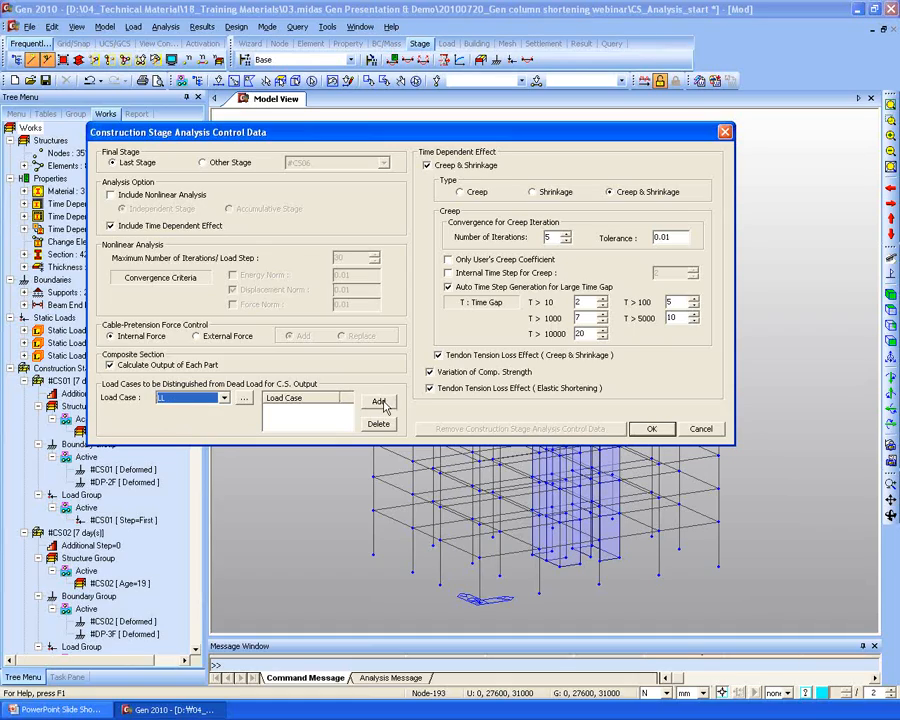
pyautogui.click(381, 402)
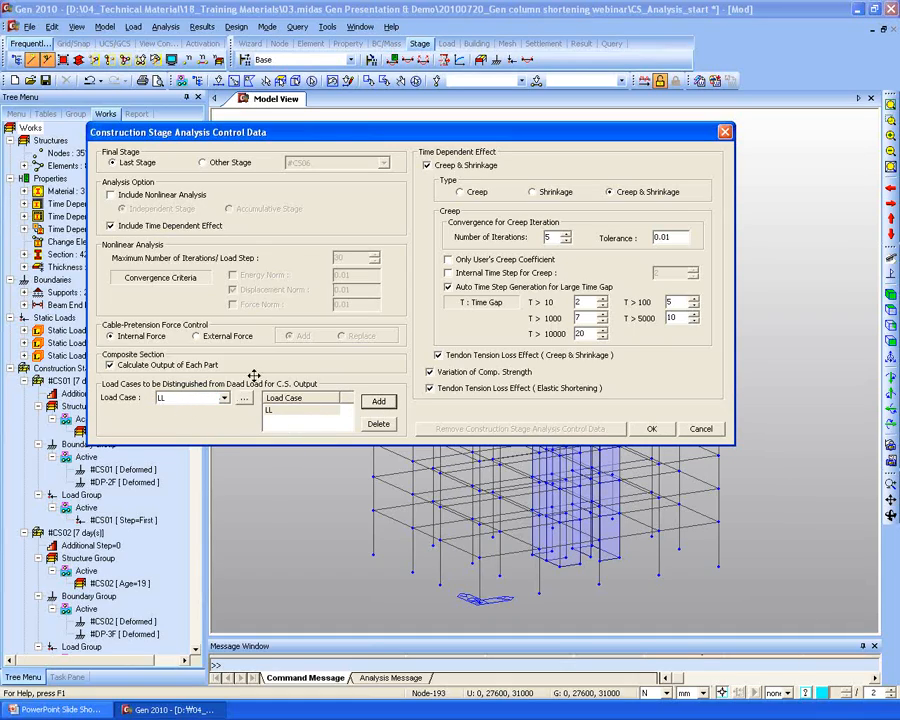
pyautogui.click(187, 399)
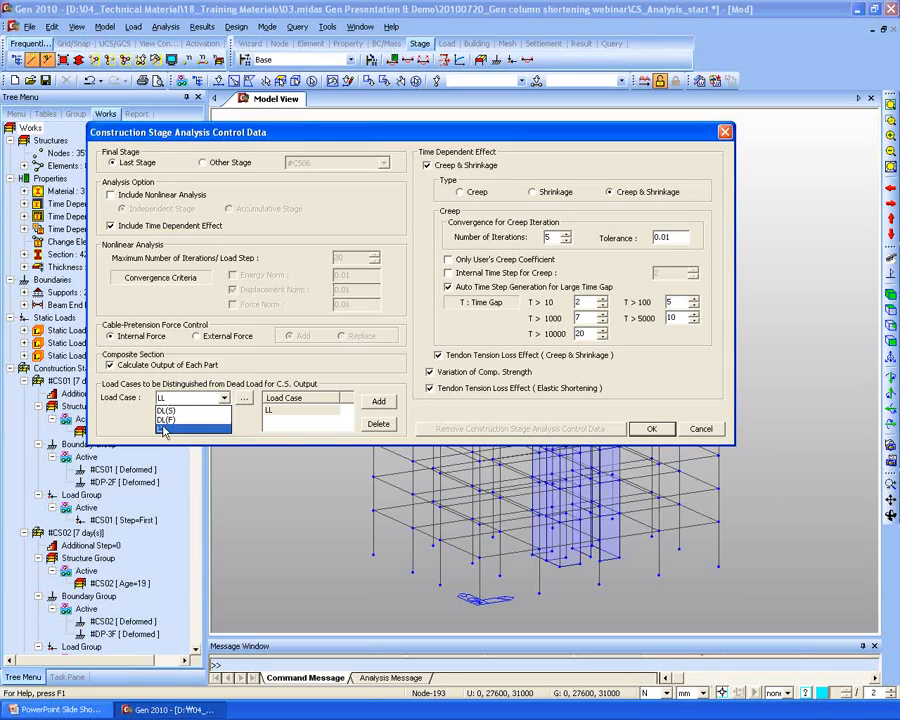
pyautogui.click(247, 382)
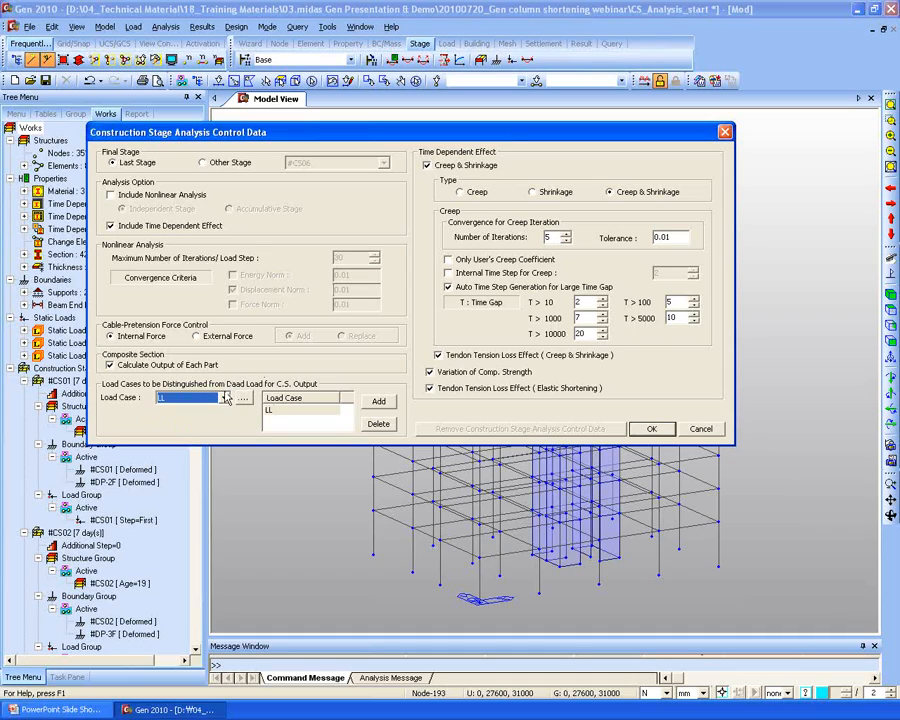
pyautogui.click(203, 398)
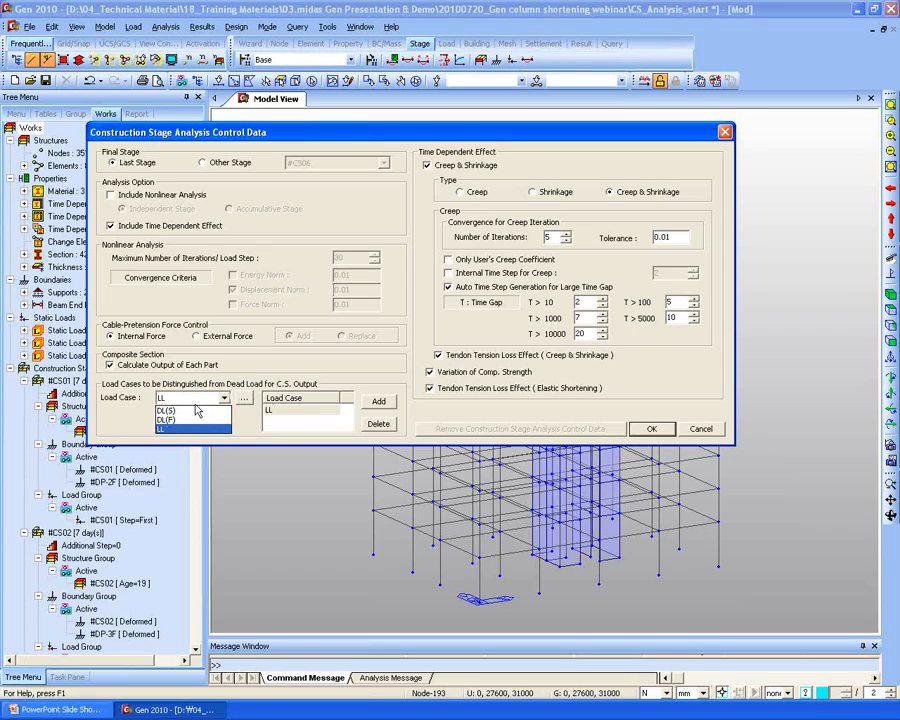
pyautogui.click(168, 430)
pyautogui.click(288, 412)
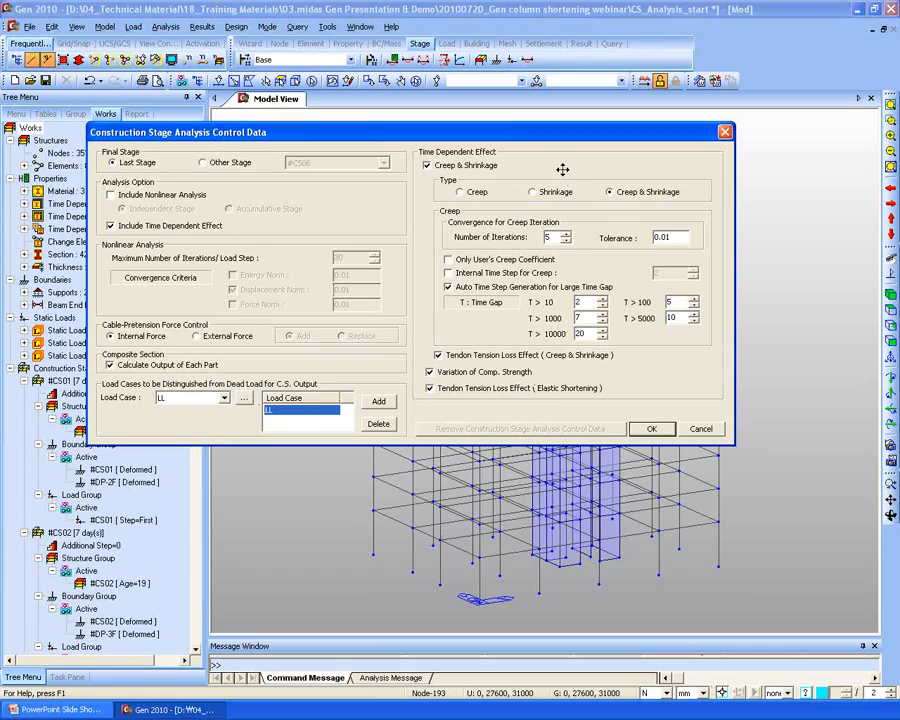
# Accept the analysis control data with the Creep & Shrinkage type and save the model.
pyautogui.moveTo(637, 197); pyautogui.dragTo(643, 195)
pyautogui.click(643, 194)
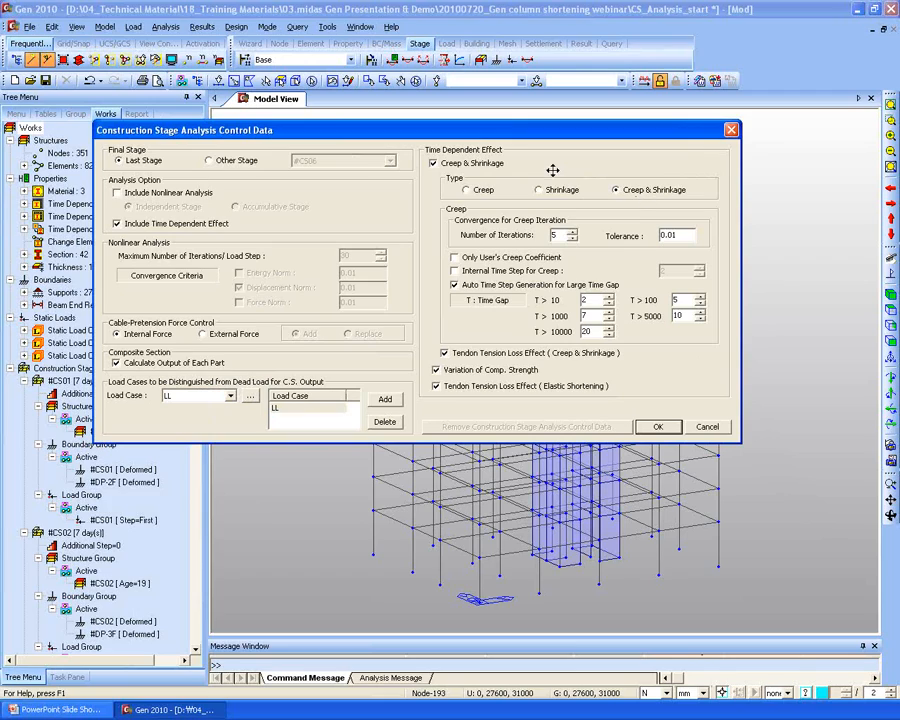
pyautogui.click(657, 426)
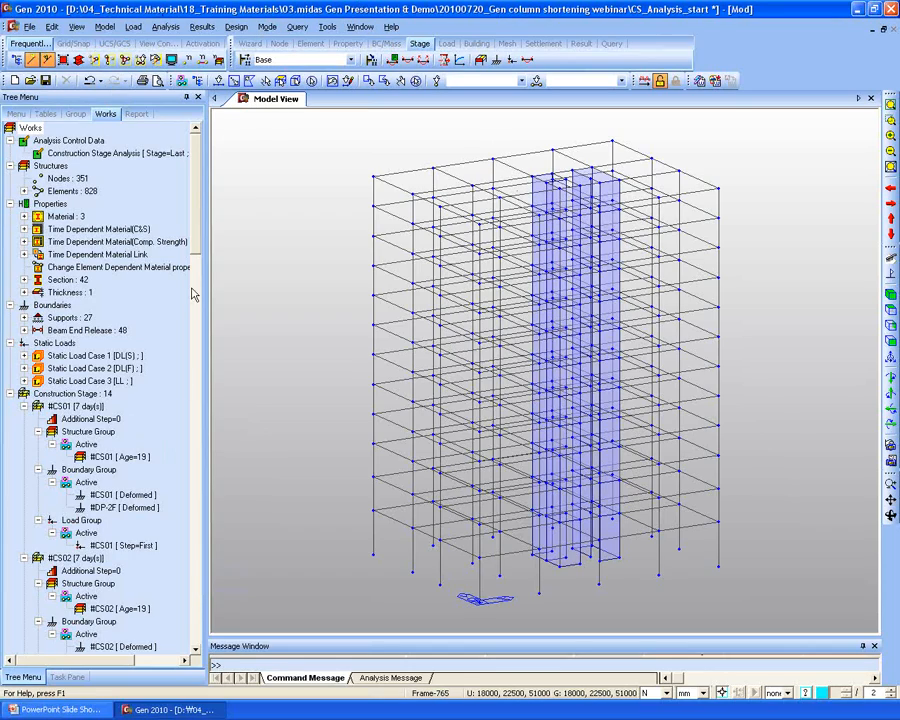
pyautogui.click(45, 80)
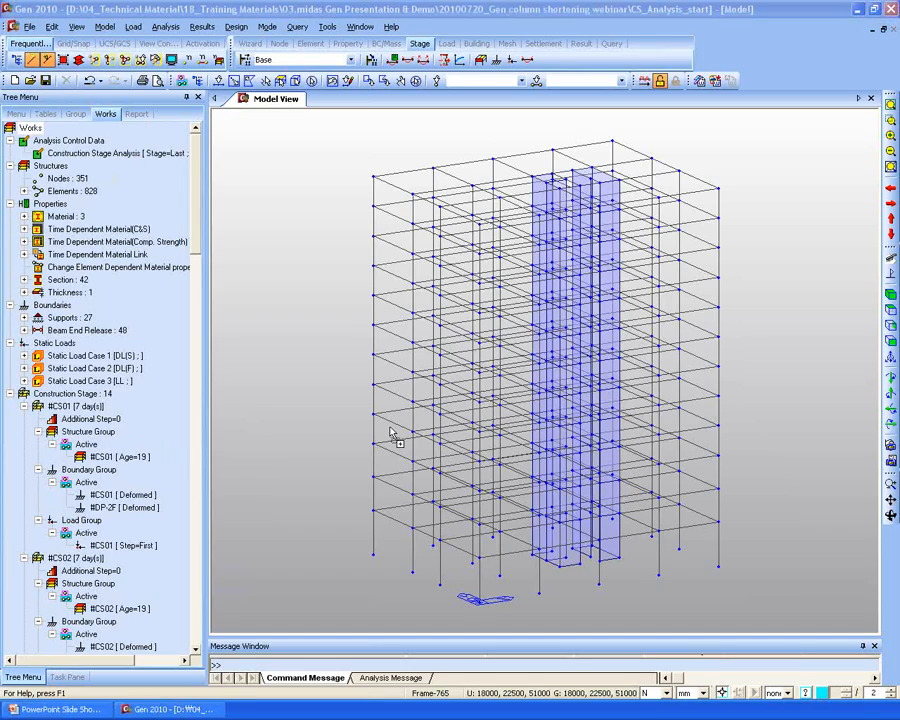
# Open the analysed model CS_Analysis_Final and look through its list of construction stages.
pyautogui.moveTo(473, 449); pyautogui.dragTo(474, 454)
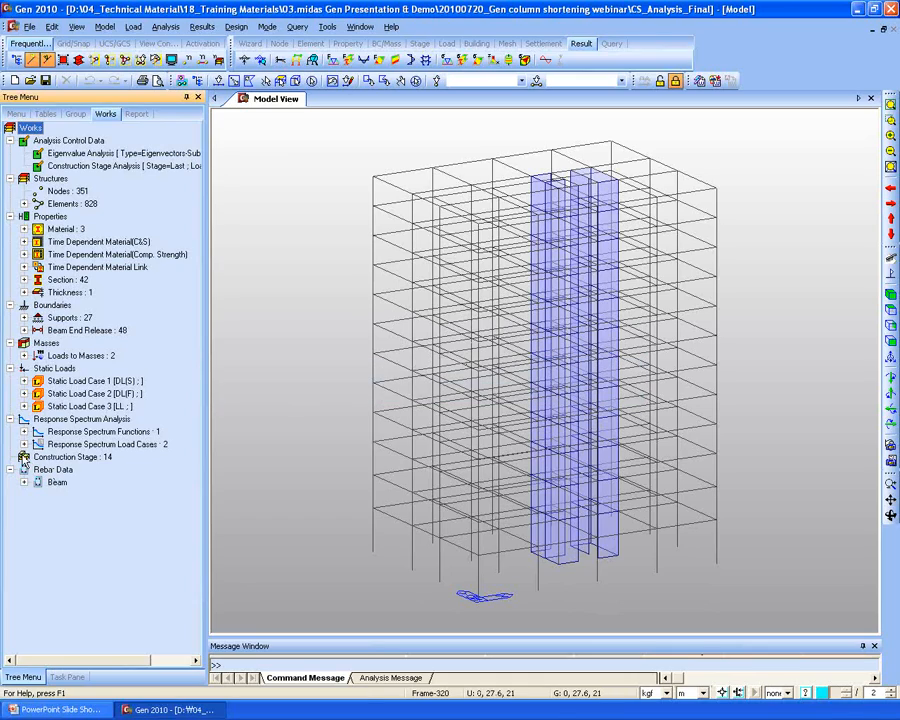
pyautogui.click(421, 44)
pyautogui.click(350, 60)
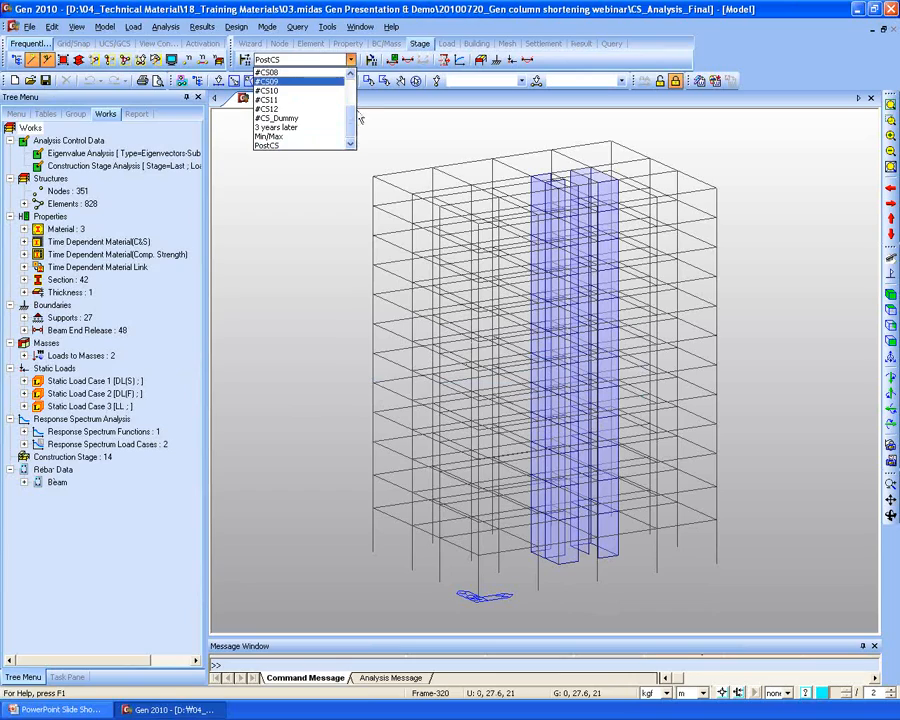
pyautogui.moveTo(357, 114); pyautogui.dragTo(396, 8)
pyautogui.click(396, 8)
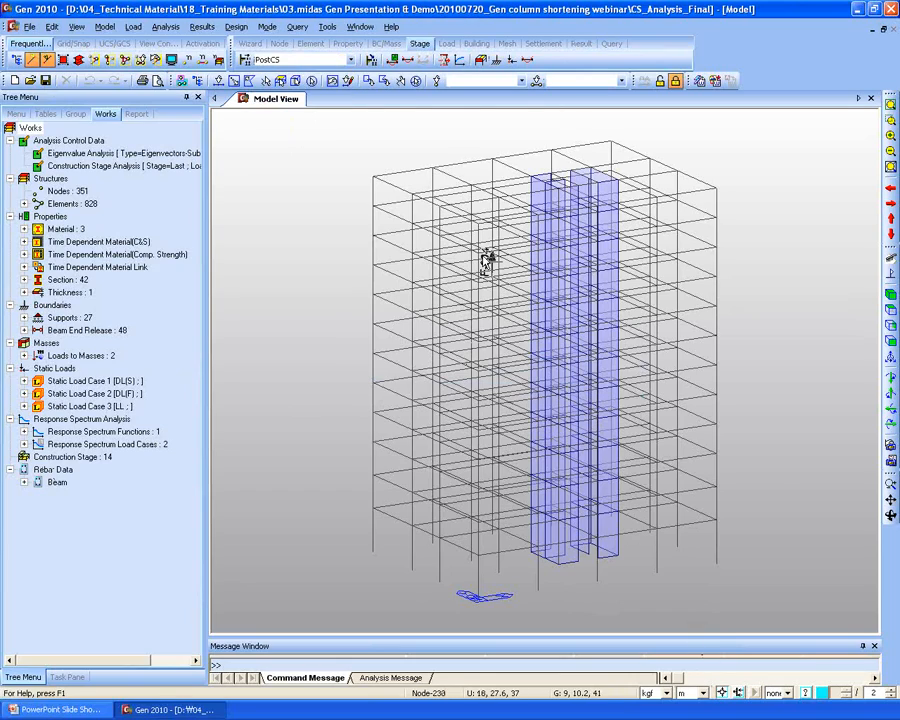
# Display the analysed model stage by stage from #CS01 to #CS08.
pyautogui.click(300, 60)
pyautogui.scroll(5, 300, 72)
pyautogui.click(286, 75)
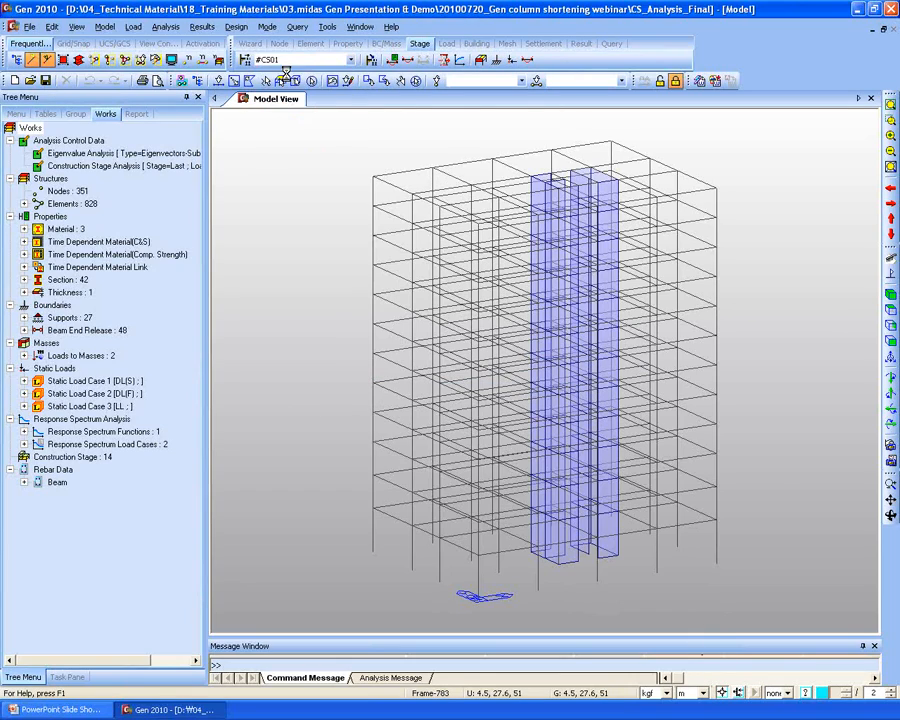
pyautogui.scroll(-4, 283, 298)
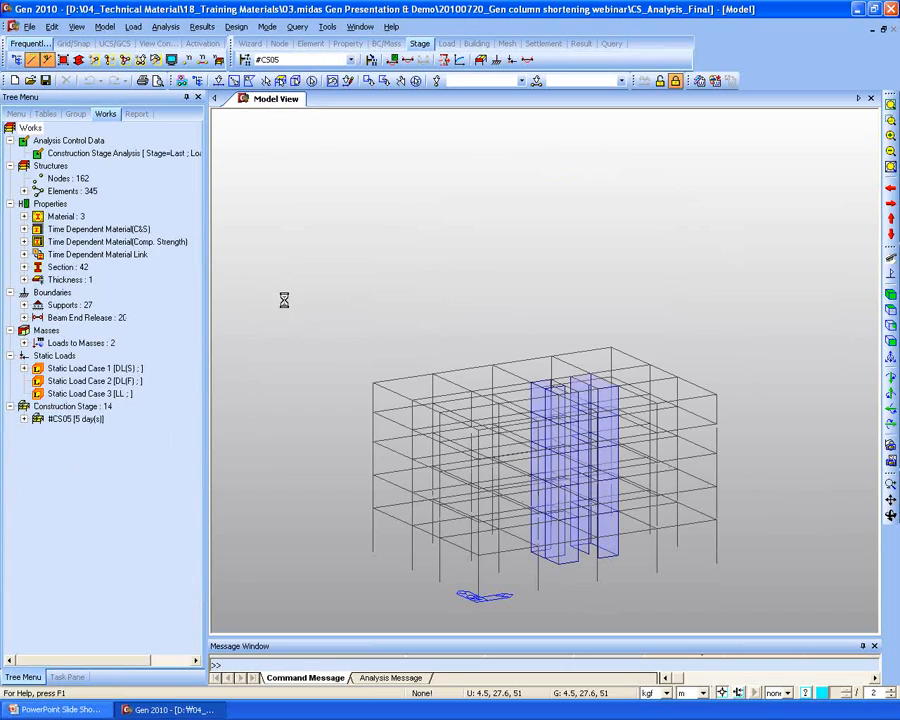
pyautogui.scroll(-3, 285, 300)
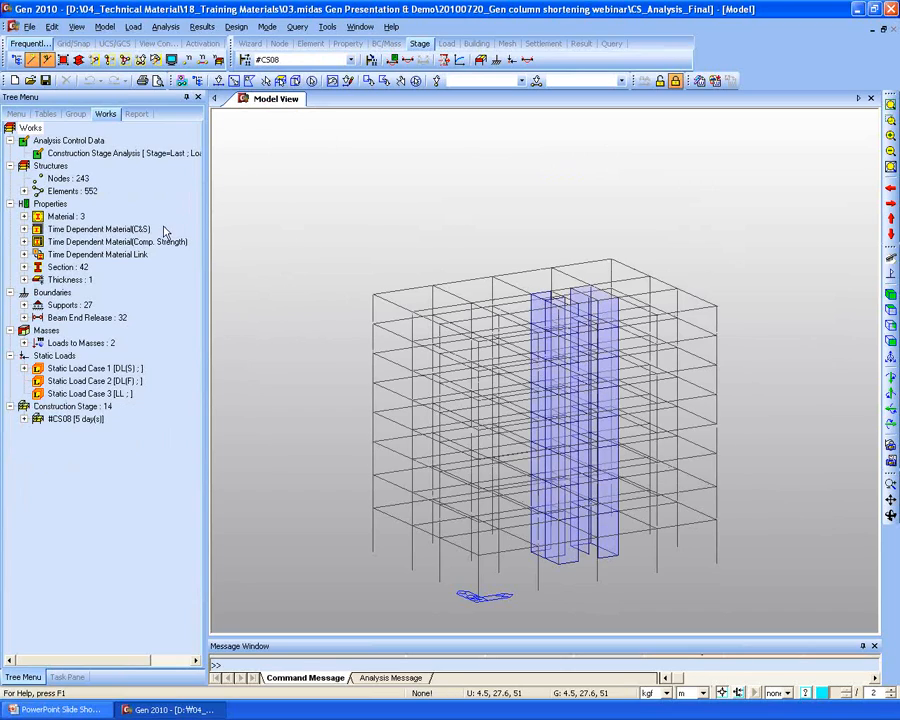
# Open the beam force diagrams for stage #CS01 with the CS: Summation load case and the My component.
pyautogui.rightClick(268, 170)
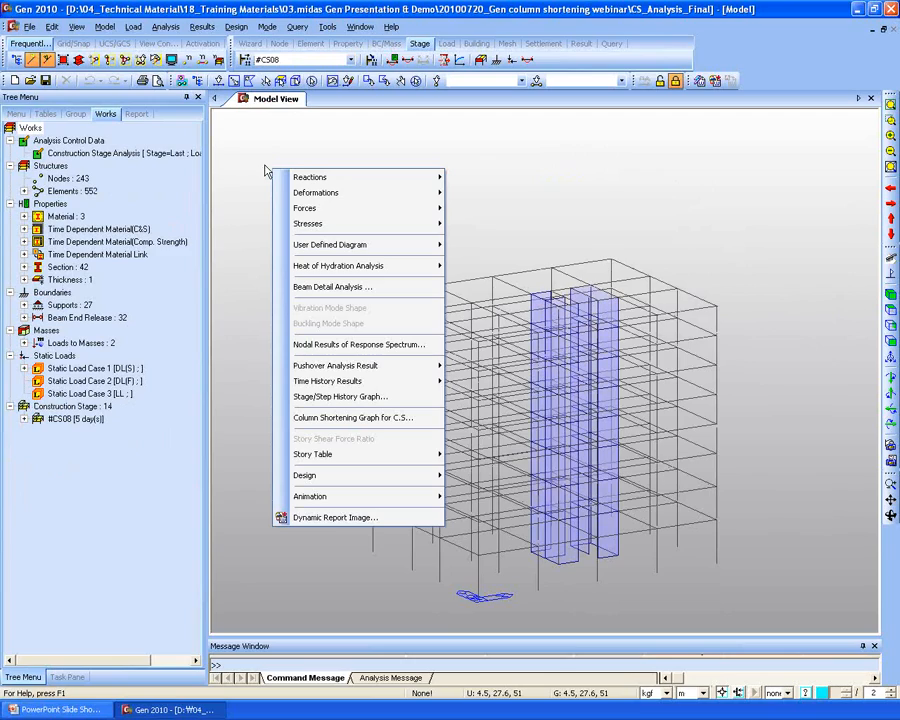
pyautogui.moveTo(345, 211)
pyautogui.click(473, 236)
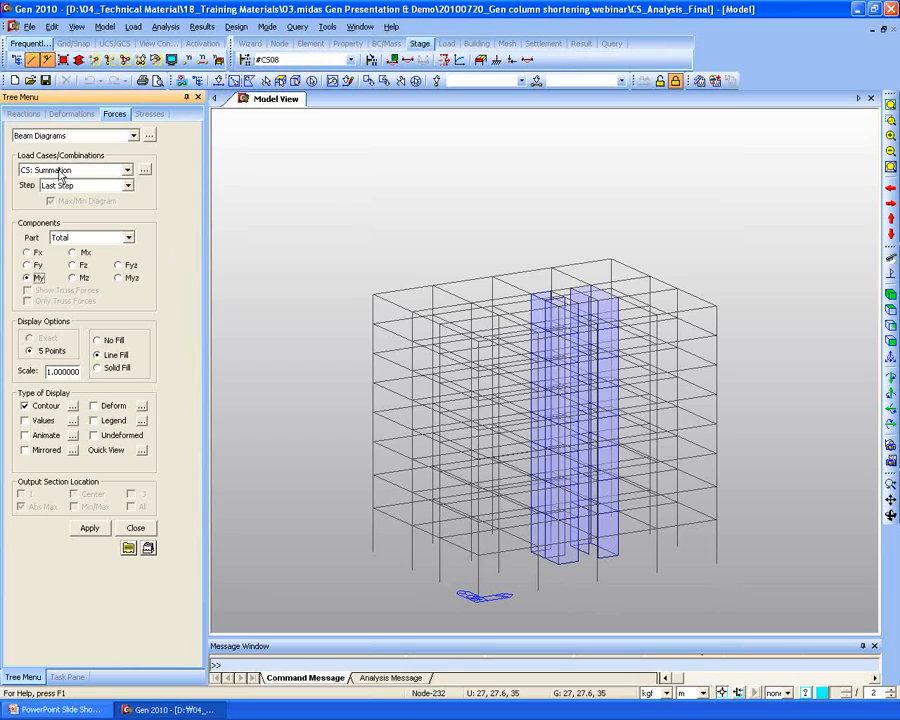
pyautogui.click(351, 60)
pyautogui.scroll(3, 336, 116)
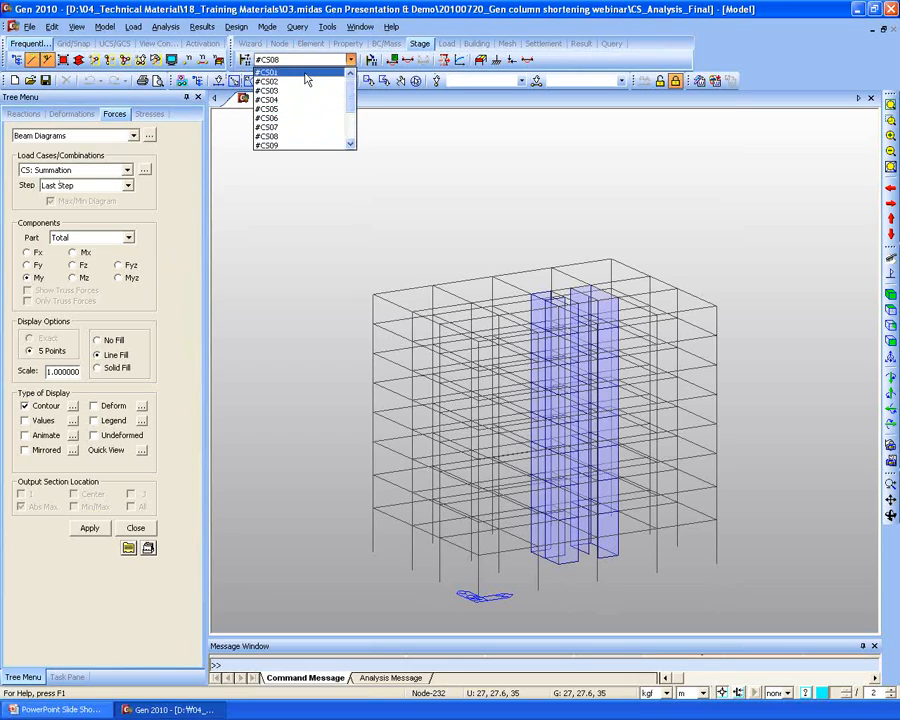
pyautogui.click(306, 74)
pyautogui.click(70, 170)
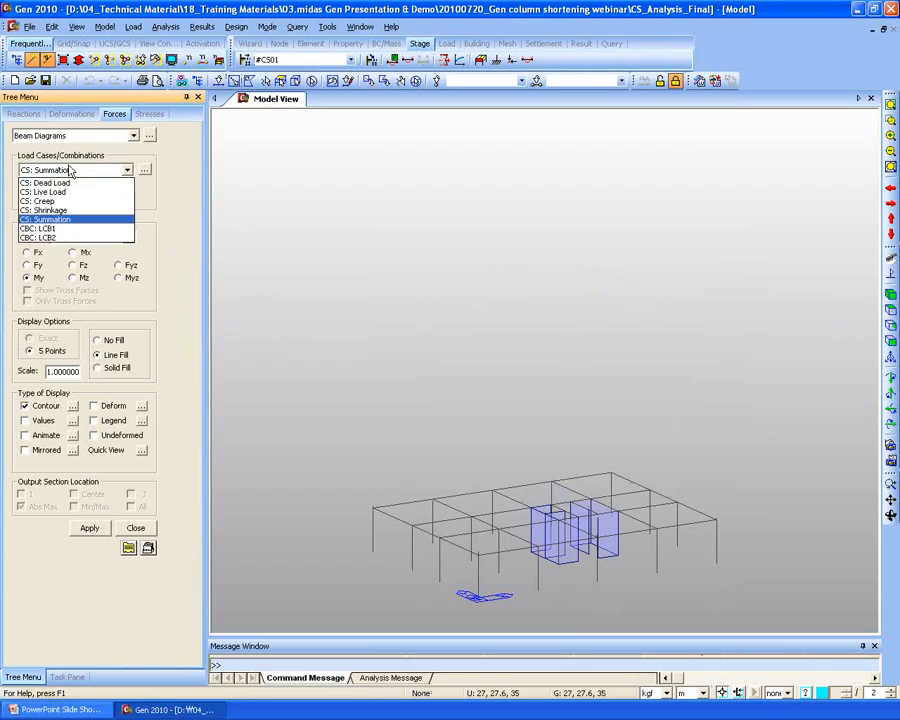
pyautogui.click(50, 219)
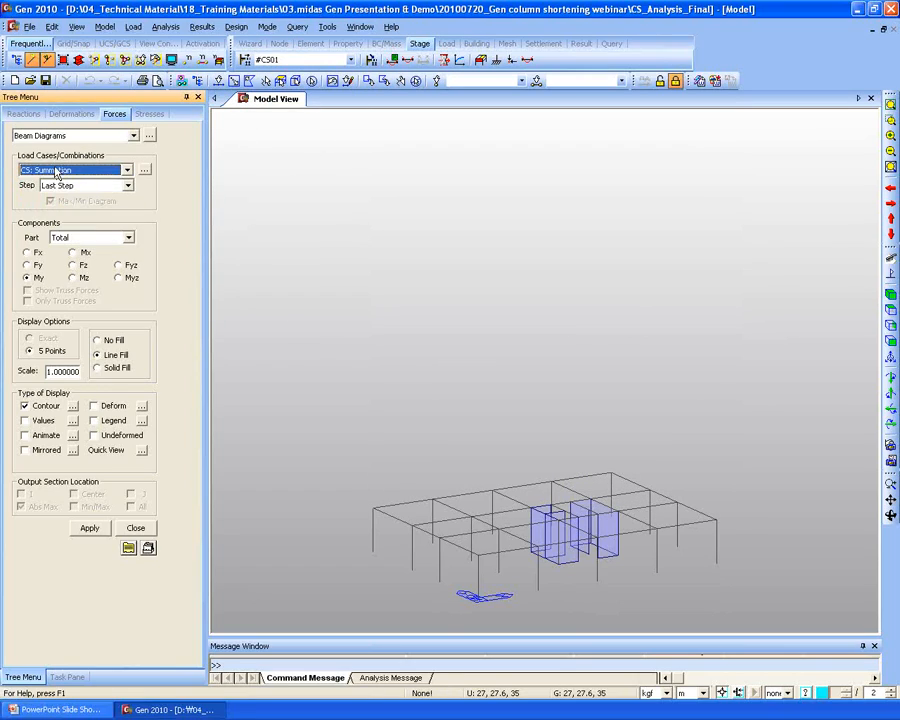
# Display the My diagram with solid fill, gradient contour fill and the legend turned on.
pyautogui.click(97, 368)
pyautogui.click(72, 405)
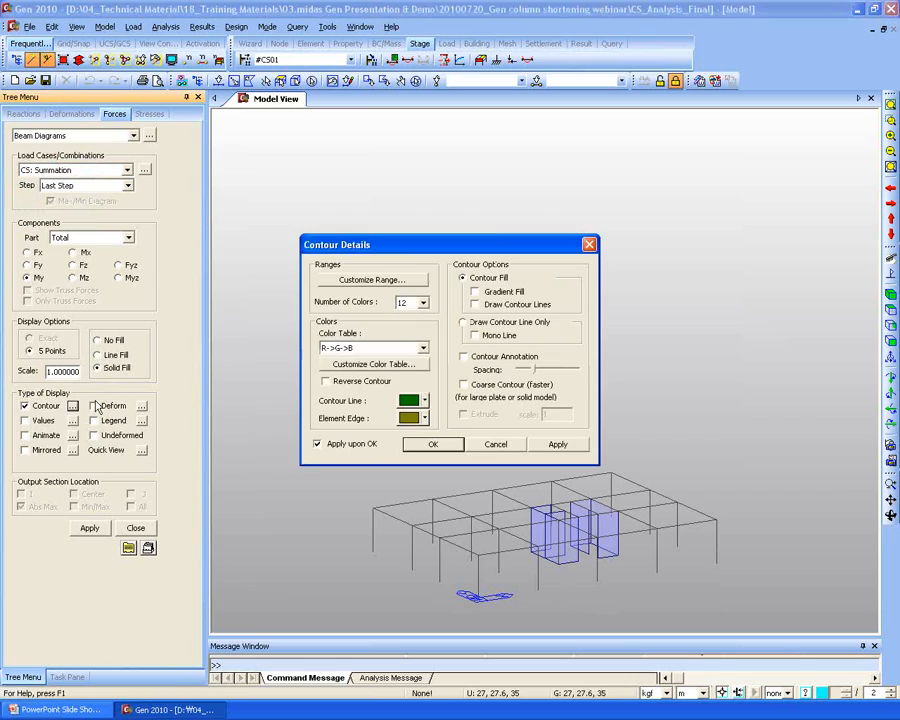
pyautogui.click(476, 291)
pyautogui.click(433, 444)
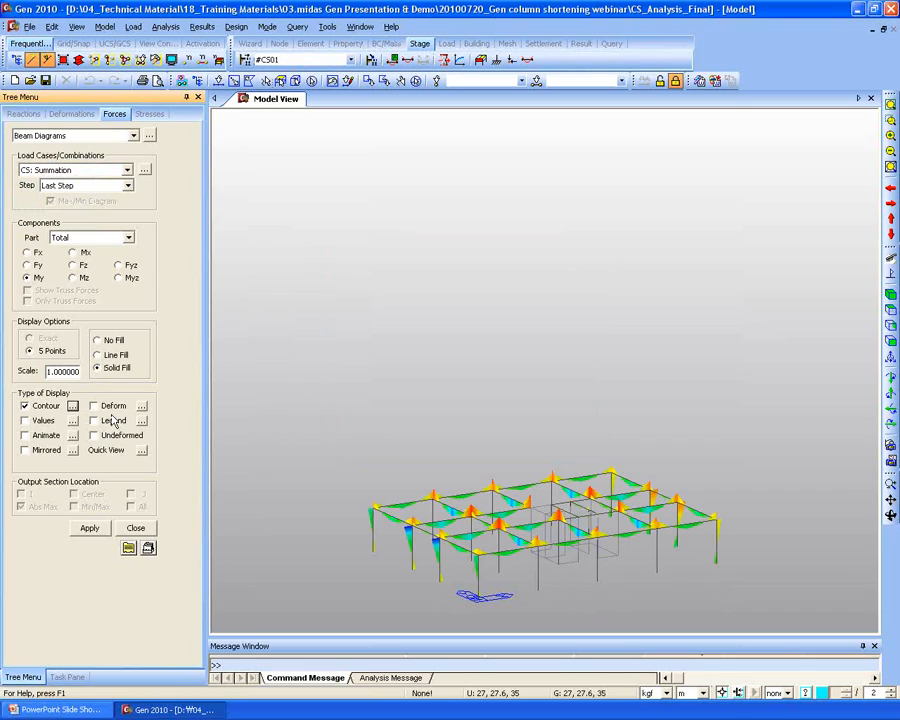
pyautogui.click(110, 421)
pyautogui.click(98, 527)
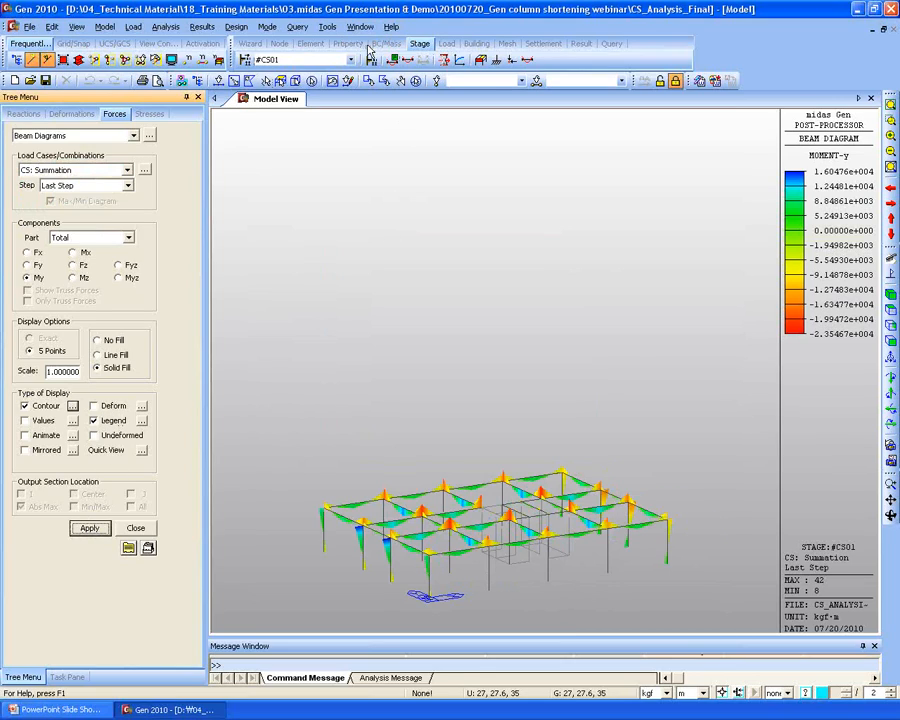
# Go through the CS: Summation My diagrams stage by stage from #CS02 to #CS12.
pyautogui.press('Down')
pyautogui.press('Down')
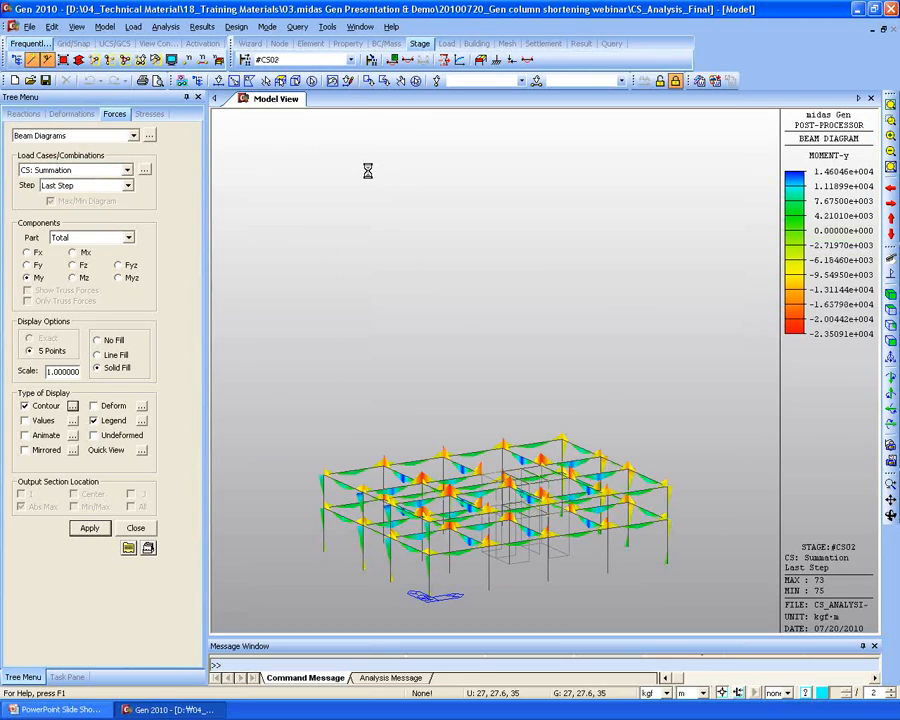
pyautogui.press('Down')
pyautogui.press('Down')
pyautogui.press('Down')
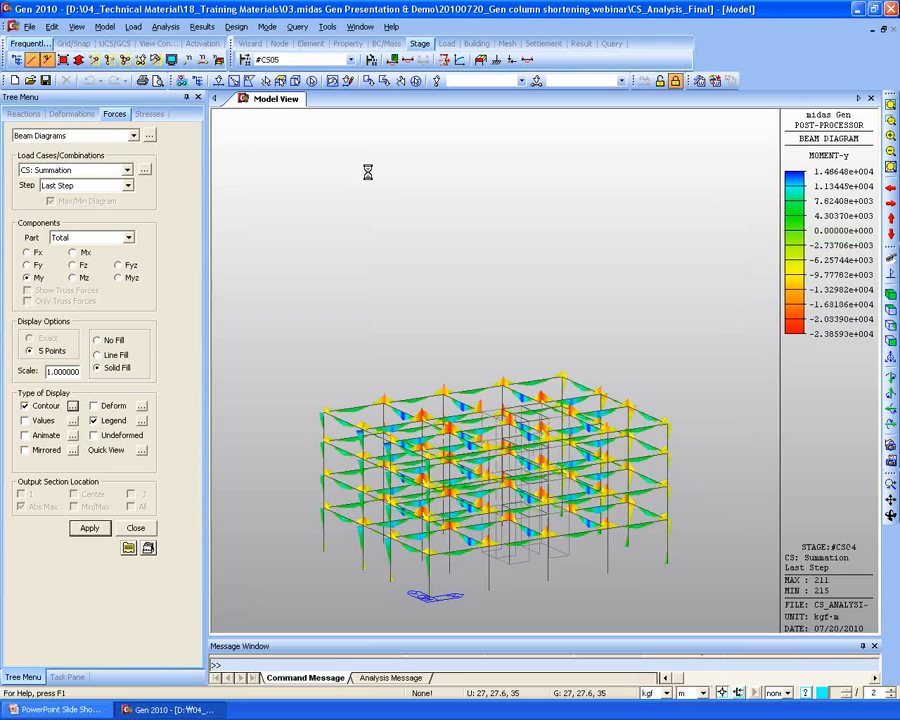
pyautogui.press('Down')
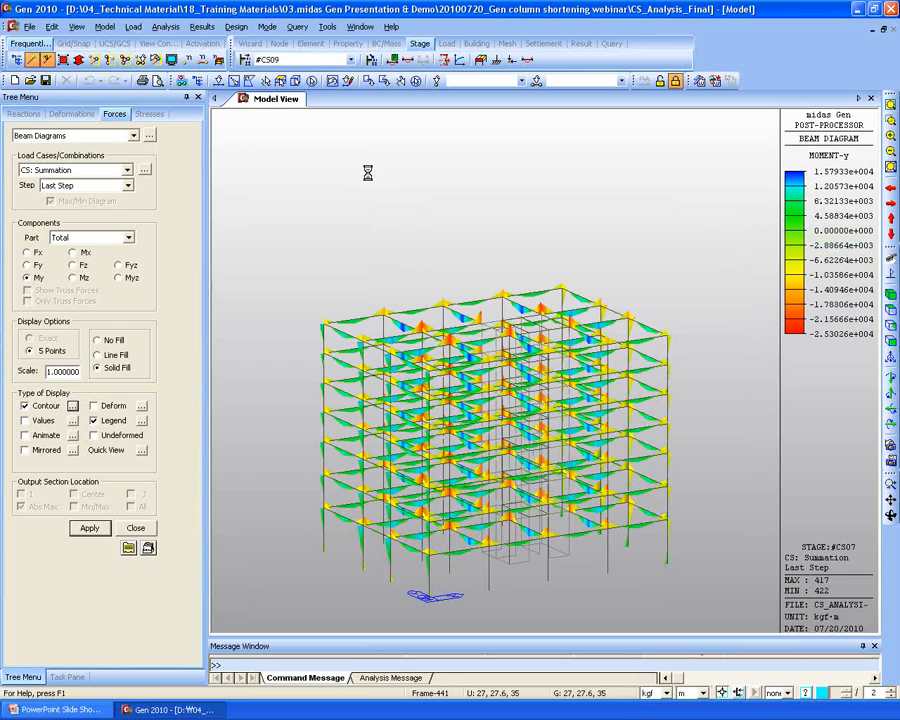
pyautogui.press('Down')
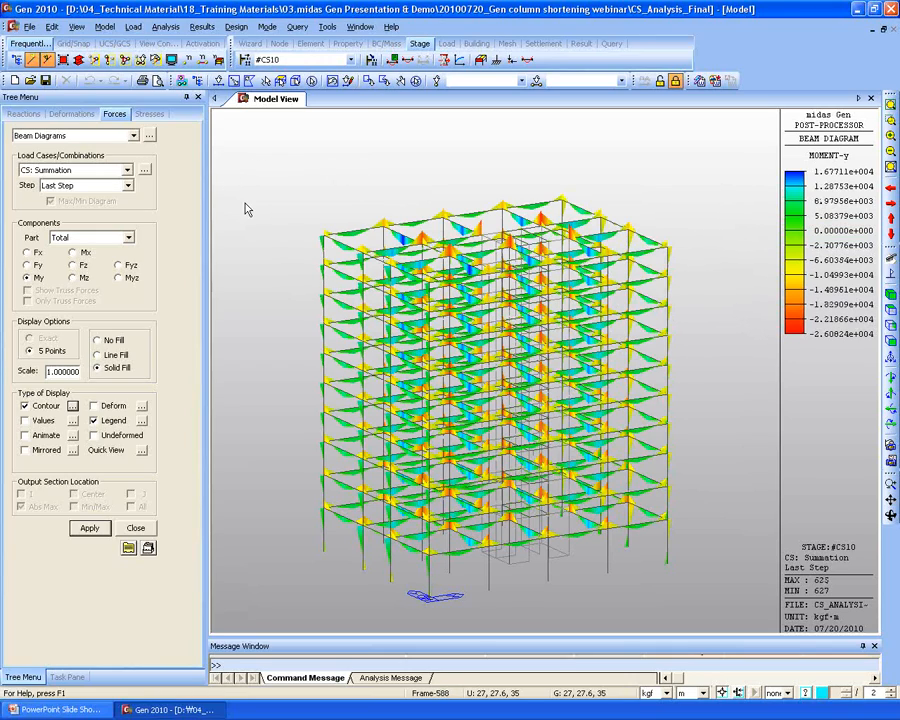
pyautogui.press('Down')
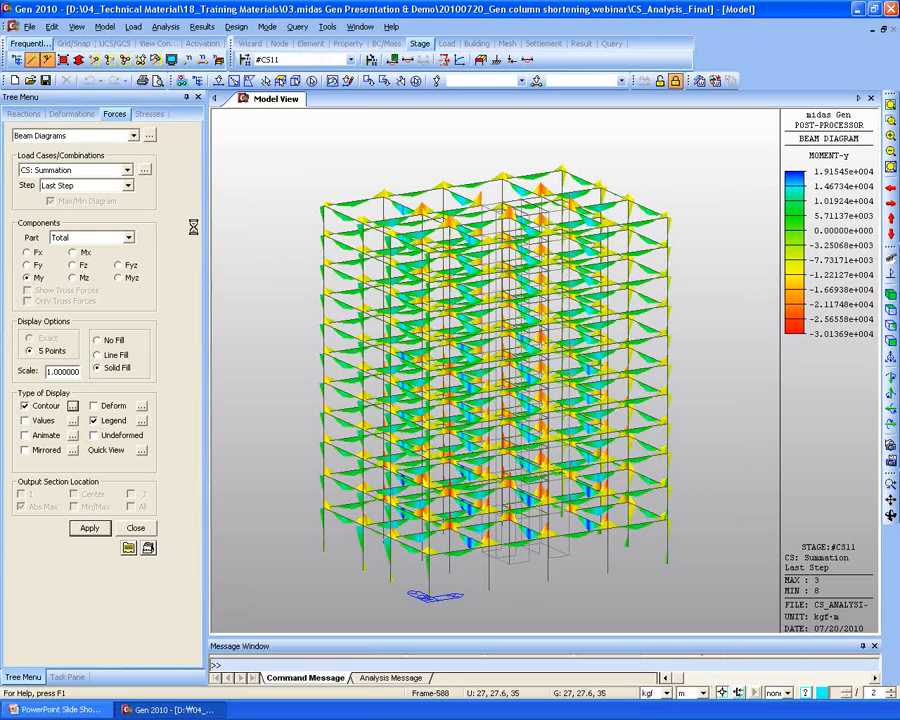
pyautogui.press('Down')
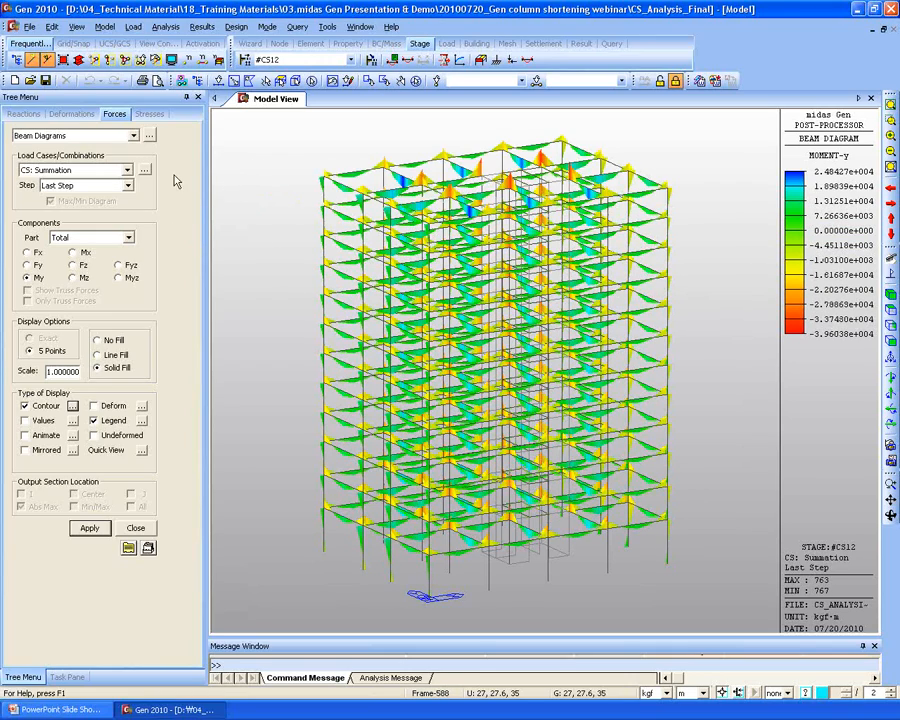
# View the CS: Creep My diagram at stage #CS12 and at stage #CS04.
pyautogui.click(82, 170)
pyautogui.click(40, 201)
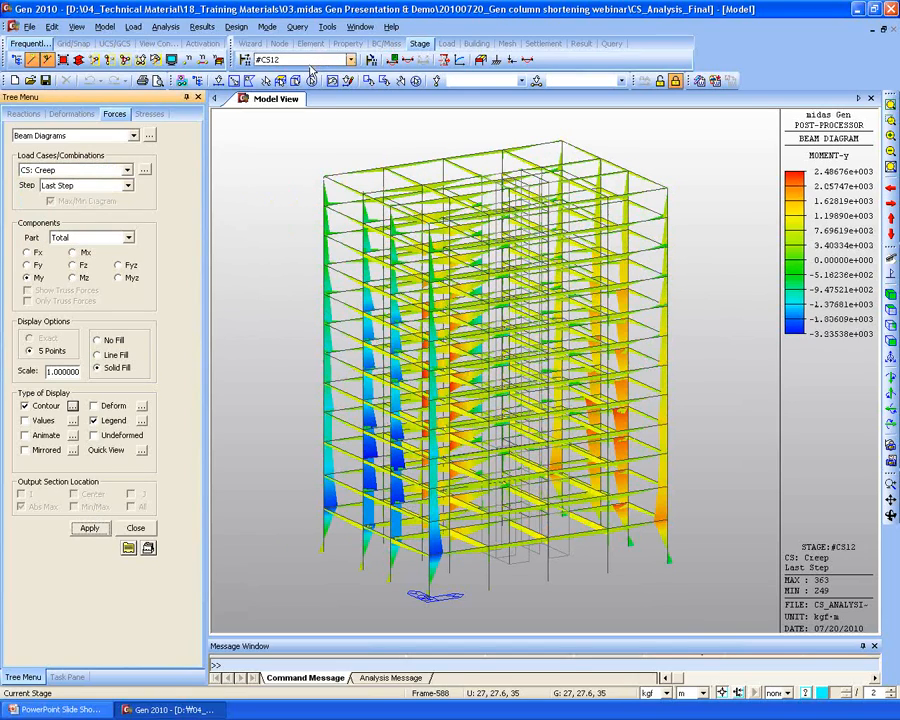
pyautogui.click(310, 60)
pyautogui.scroll(4, 290, 85)
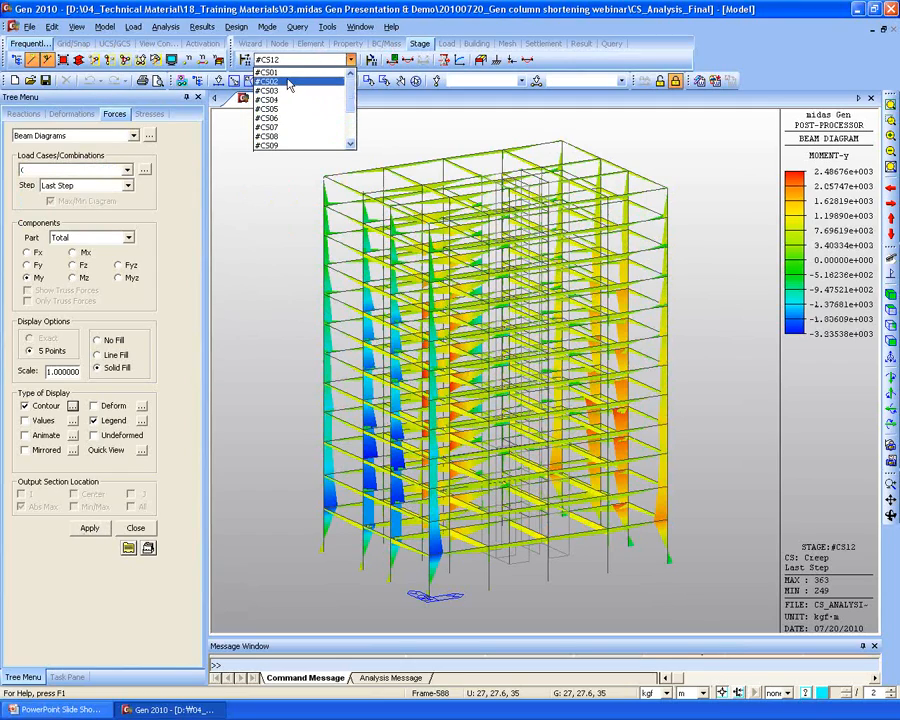
pyautogui.click(288, 99)
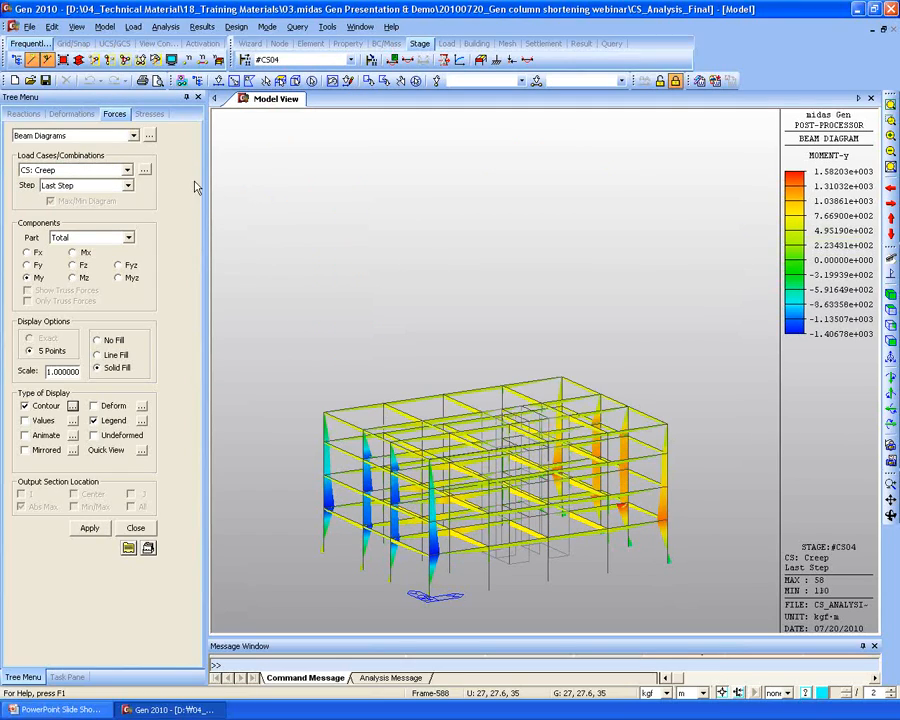
# View the CS: Shrinkage My diagrams from stage #CS04 to #CS07, and return to the plain model display.
pyautogui.click(127, 170)
pyautogui.click(84, 206)
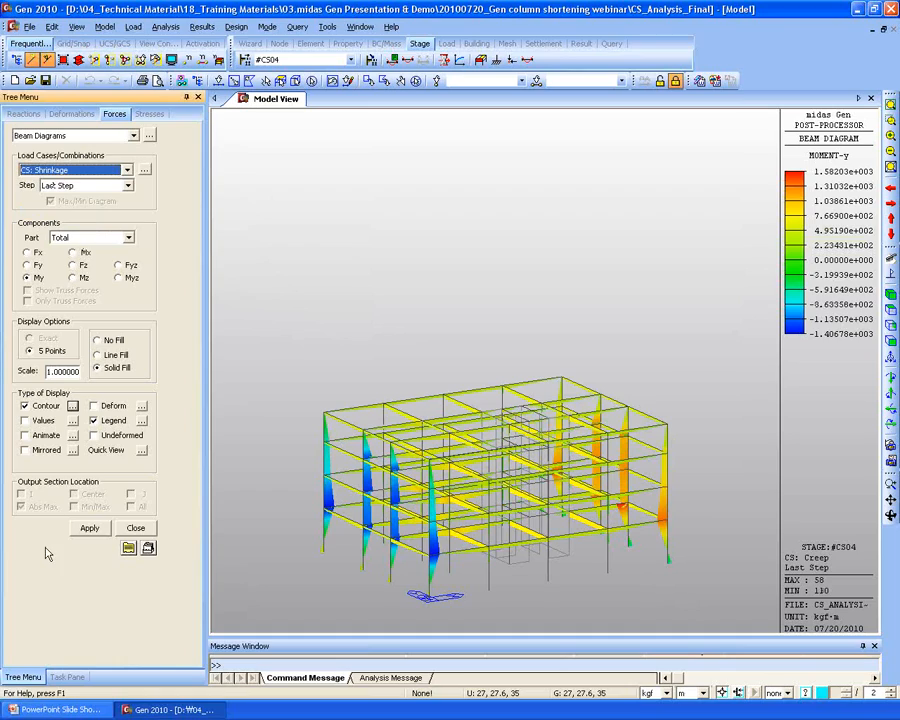
pyautogui.click(89, 527)
pyautogui.click(308, 60)
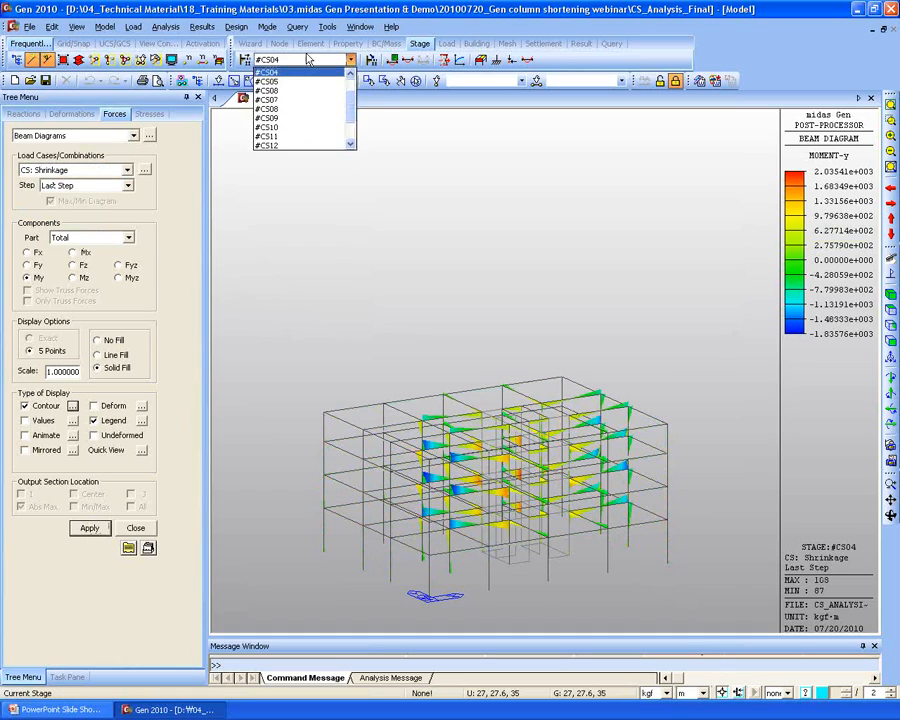
pyautogui.click(300, 81)
pyautogui.press('Down')
pyautogui.press('Down')
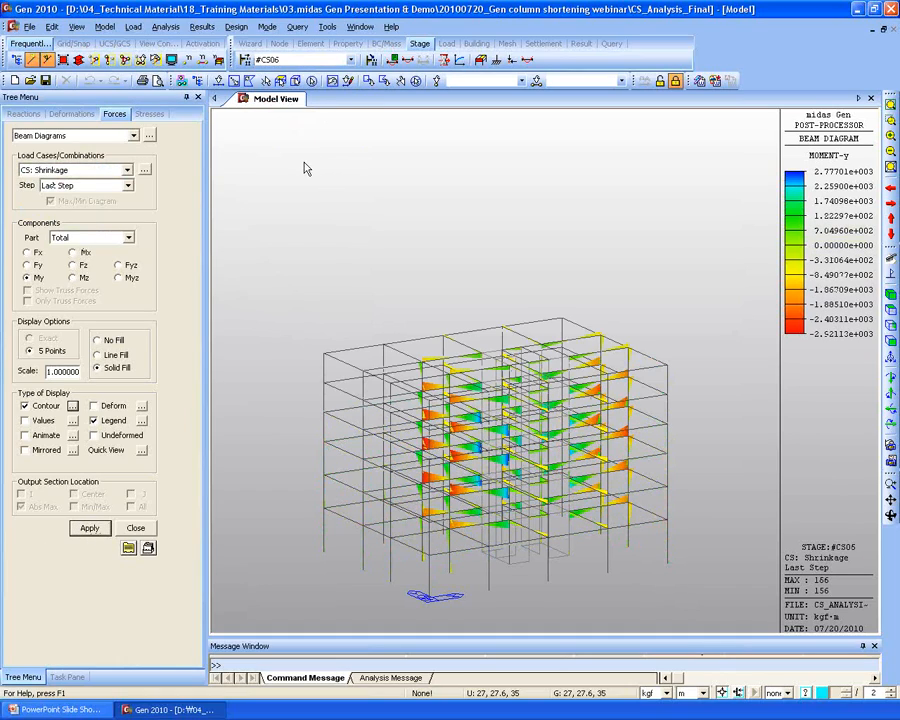
pyautogui.click(134, 529)
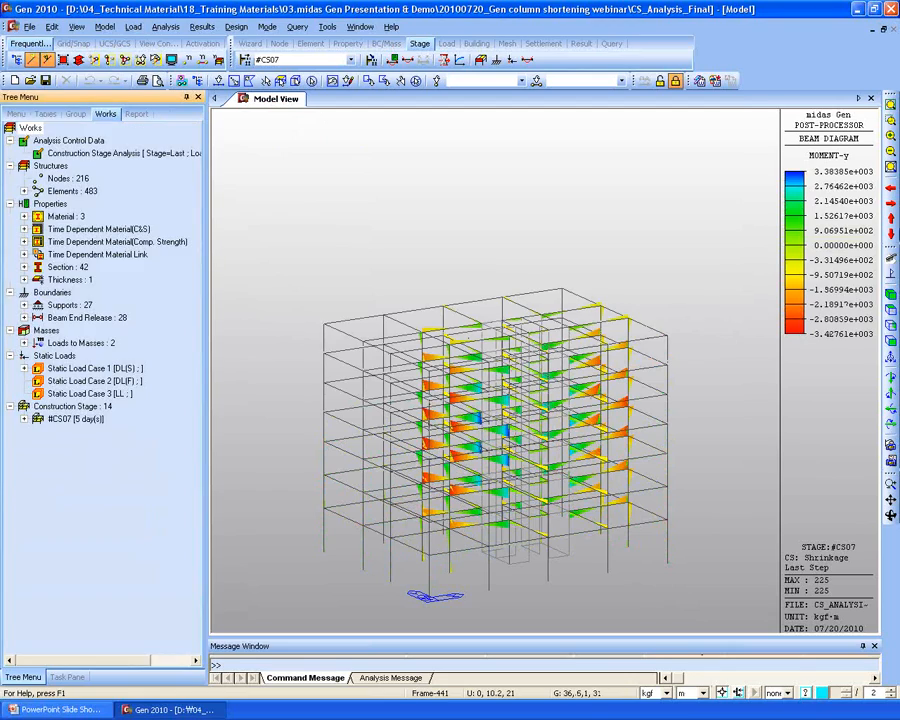
pyautogui.click(891, 273)
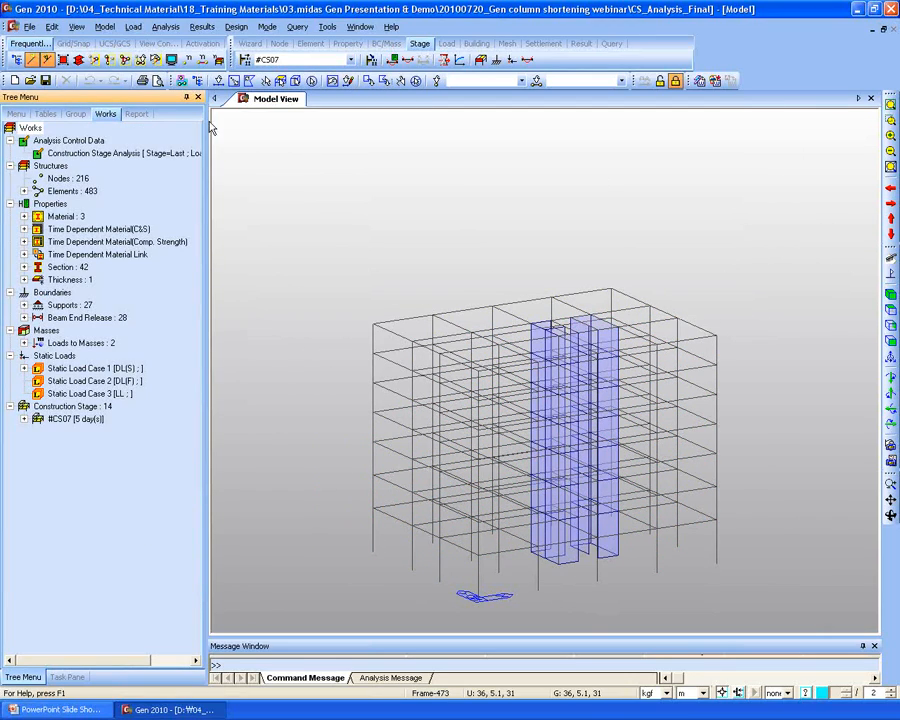
# Switch to stage #CS01 and review the construction stage group activation summary for elements, boundaries and loads.
pyautogui.click(351, 59)
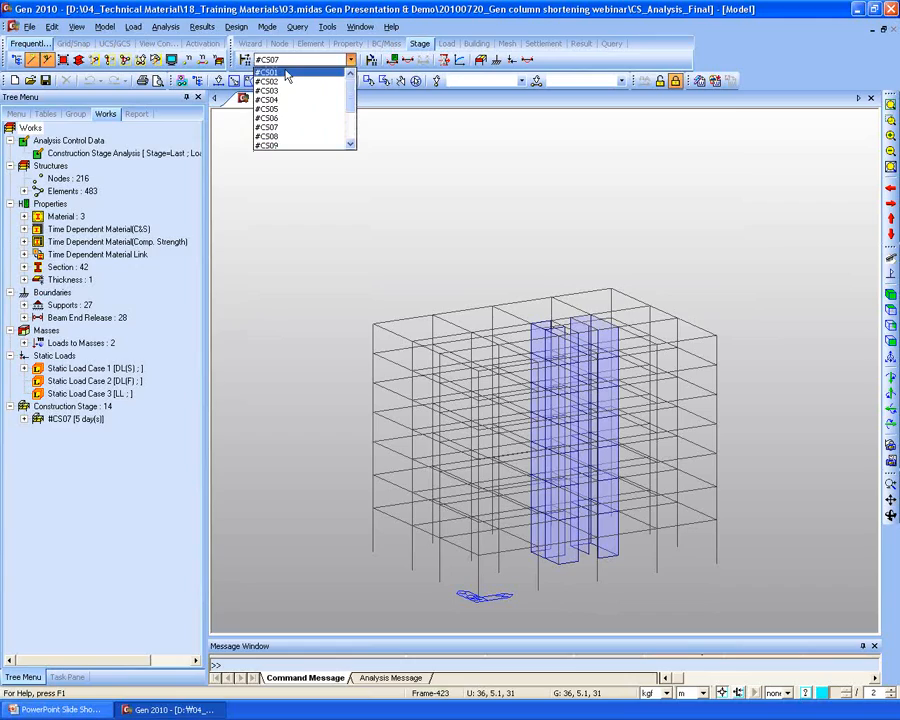
pyautogui.click(287, 74)
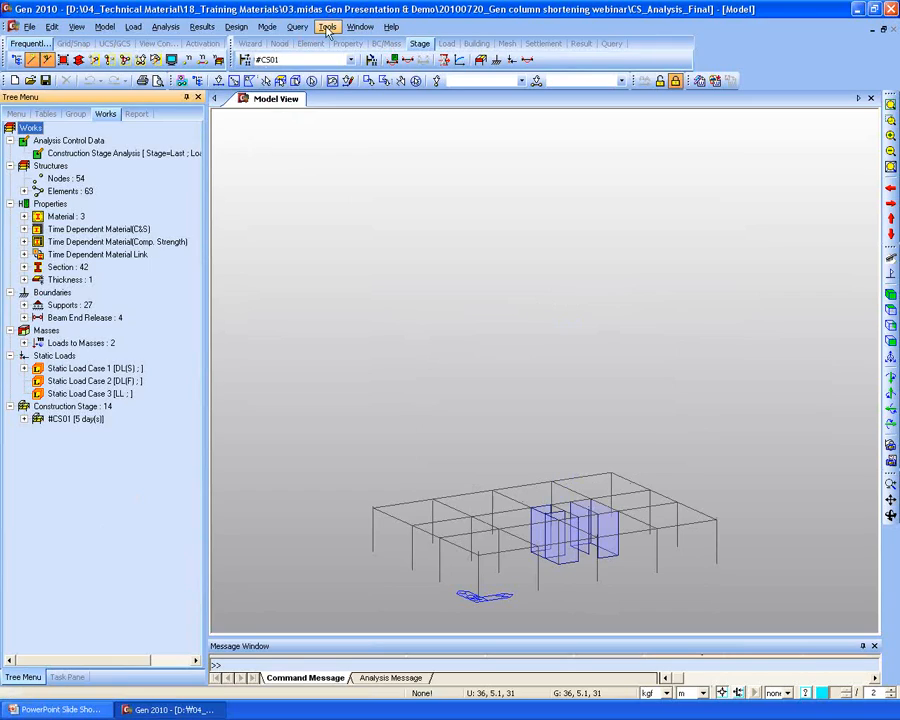
pyautogui.click(299, 28)
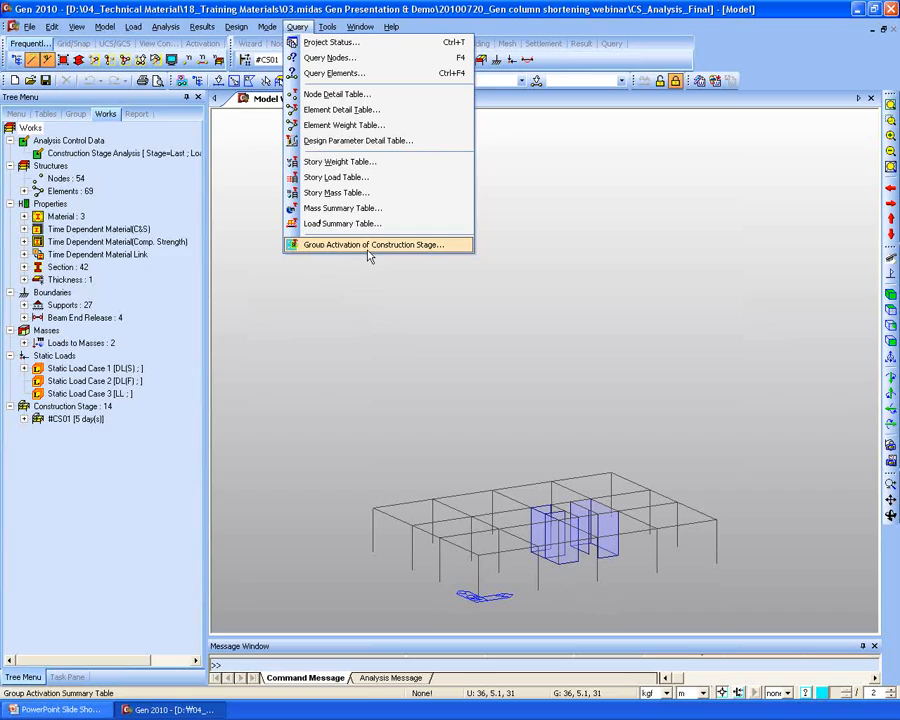
pyautogui.click(450, 246)
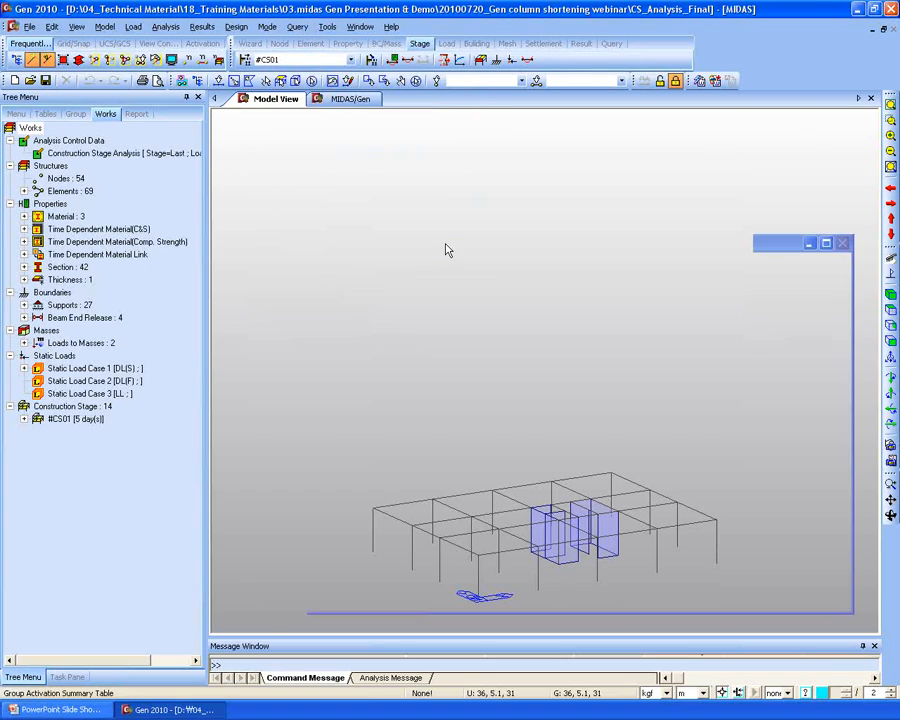
pyautogui.click(371, 206)
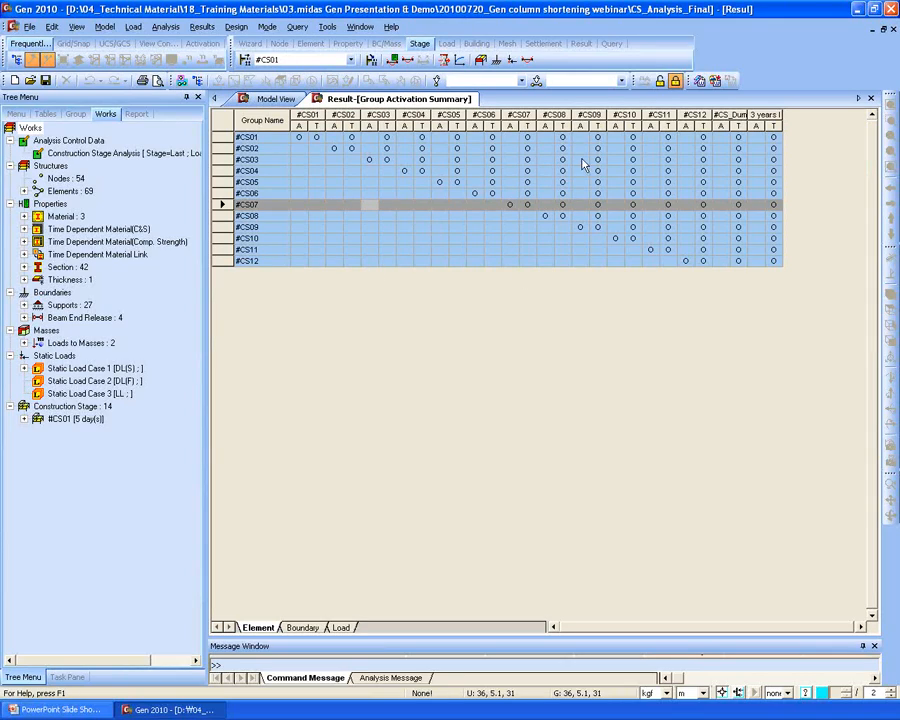
pyautogui.click(301, 628)
pyautogui.click(341, 628)
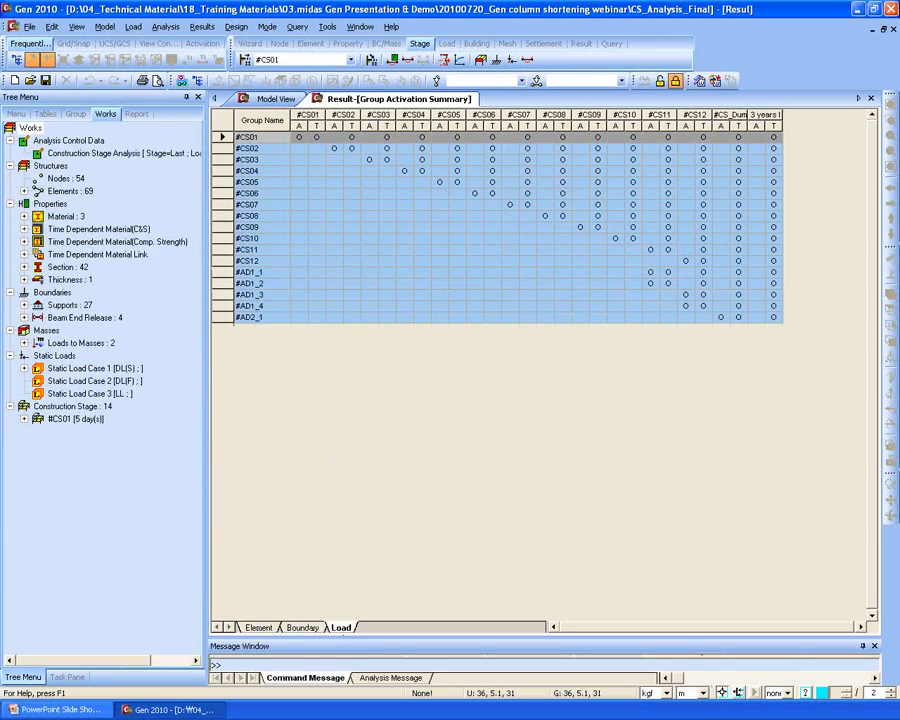
pyautogui.click(871, 98)
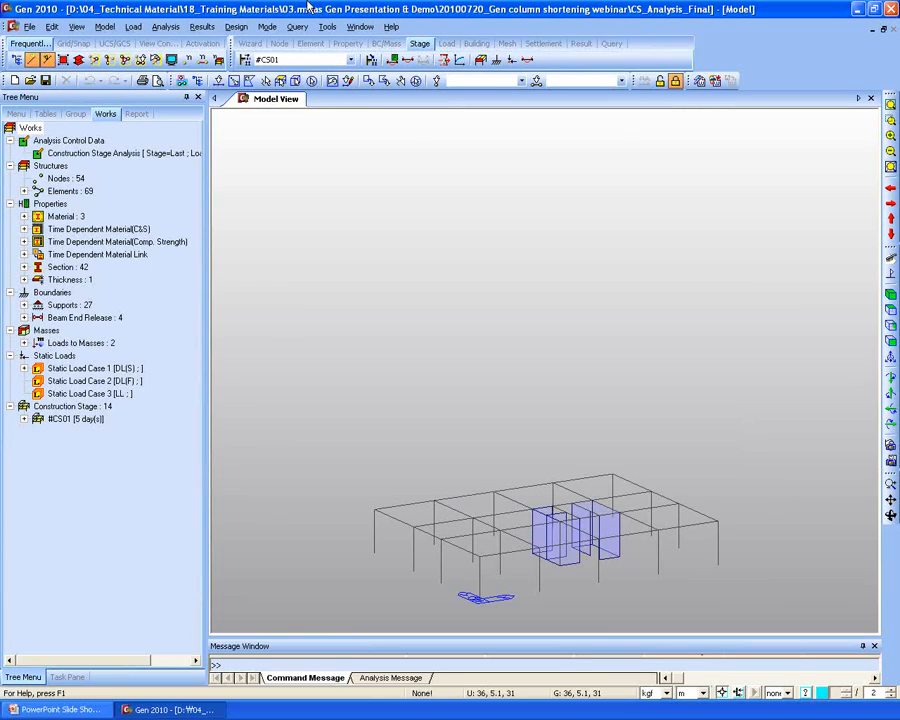
# Open the column shortening graph settings for construction stages and show the PostCS model in plan view.
pyautogui.click(203, 27)
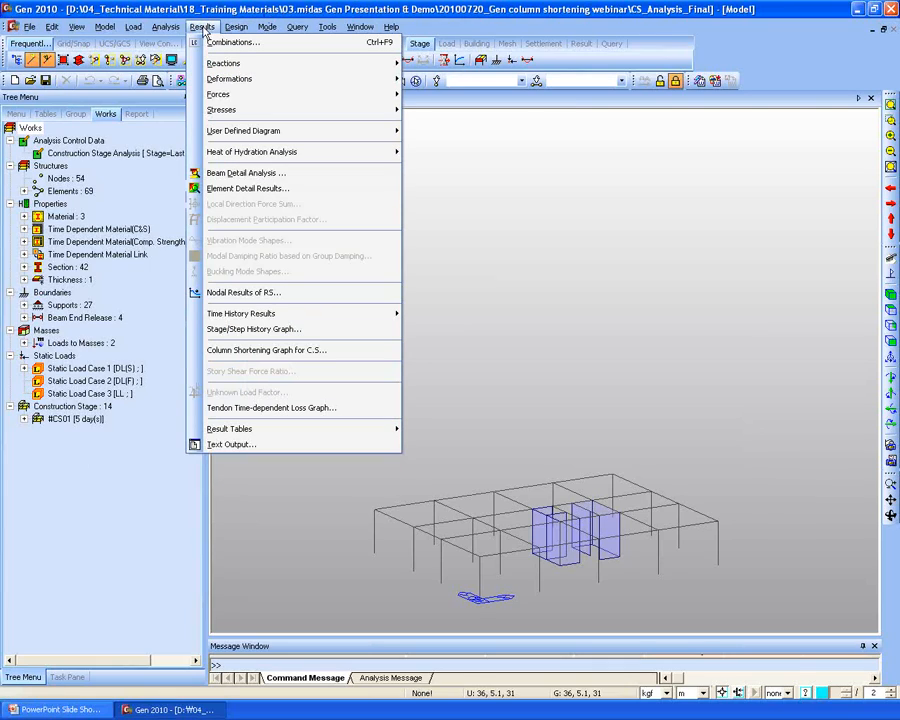
pyautogui.click(210, 350)
pyautogui.click(889, 295)
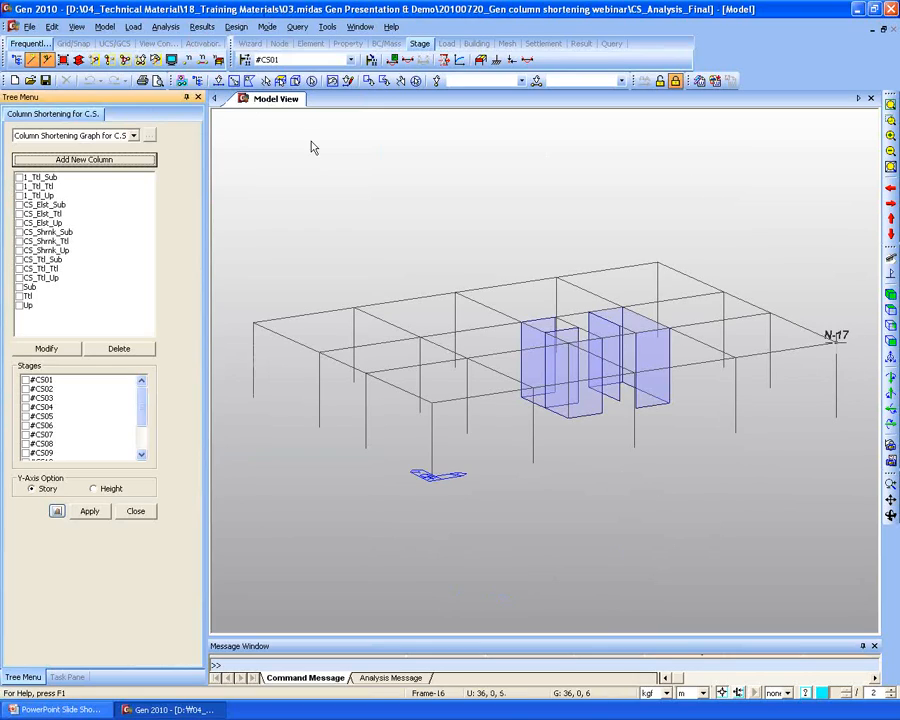
pyautogui.click(292, 60)
pyautogui.scroll(-3, 287, 82)
pyautogui.click(293, 146)
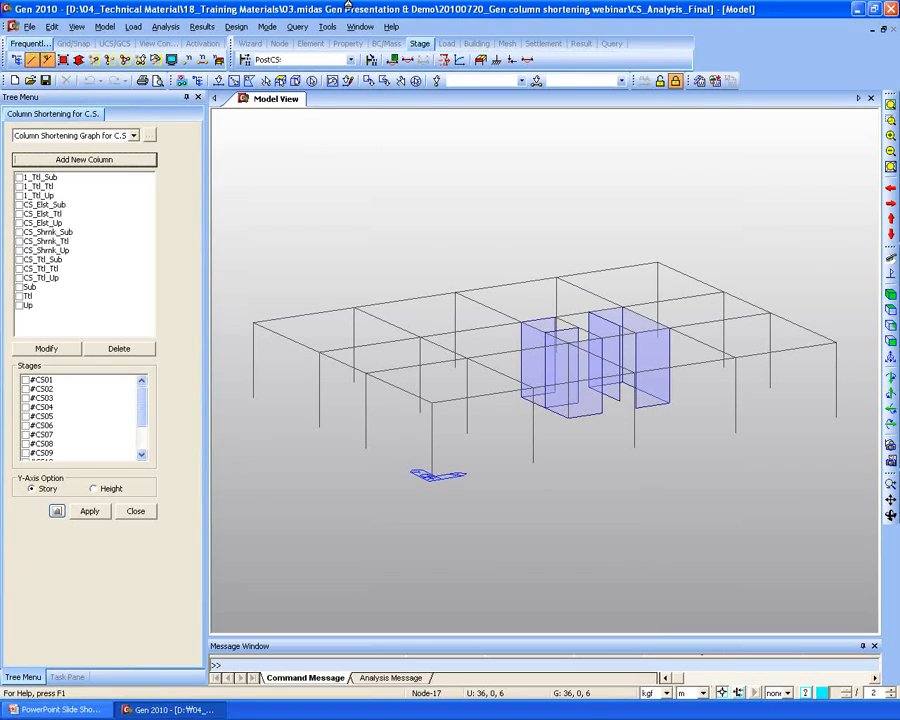
pyautogui.moveTo(643, 262); pyautogui.dragTo(682, 450, button='middle')
pyautogui.click(891, 326)
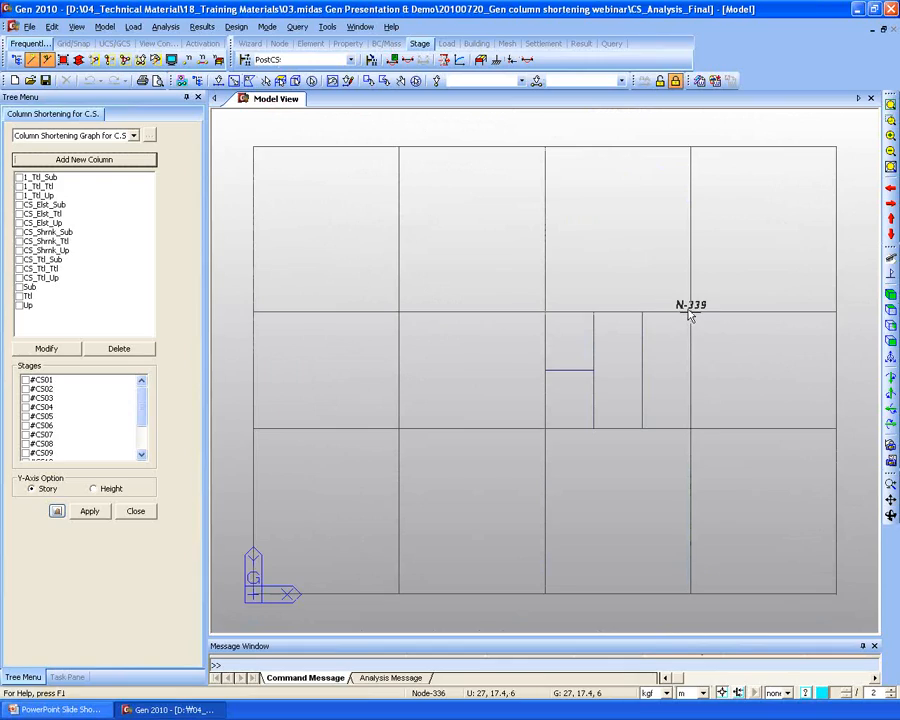
# Start a new column definition for the shortening graph, named C1, at coordinates X 27 m and Y 17.4 m.
pyautogui.moveTo(690, 316)
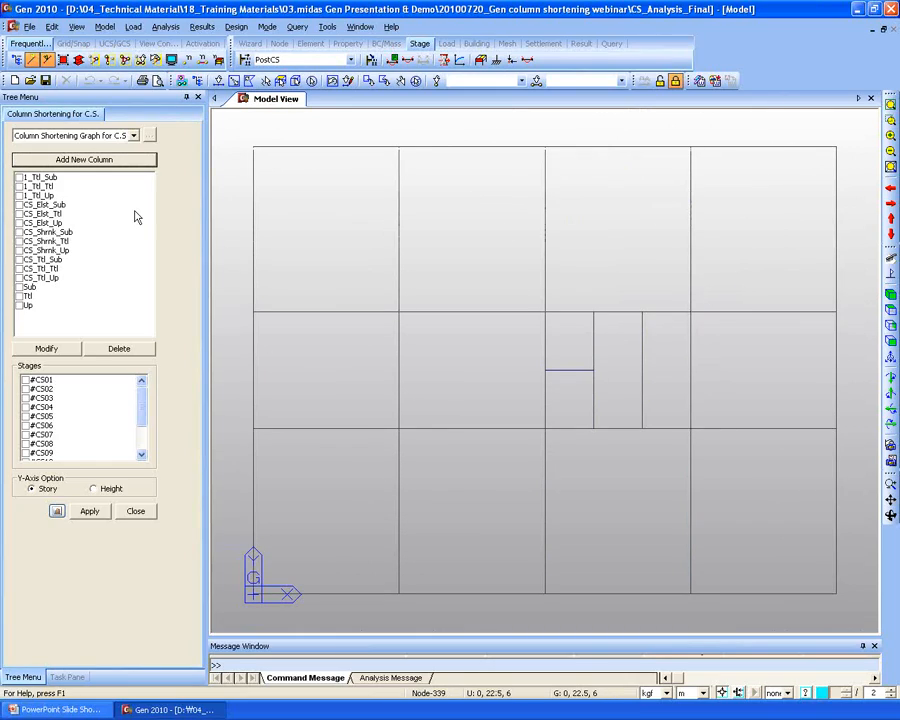
pyautogui.click(54, 161)
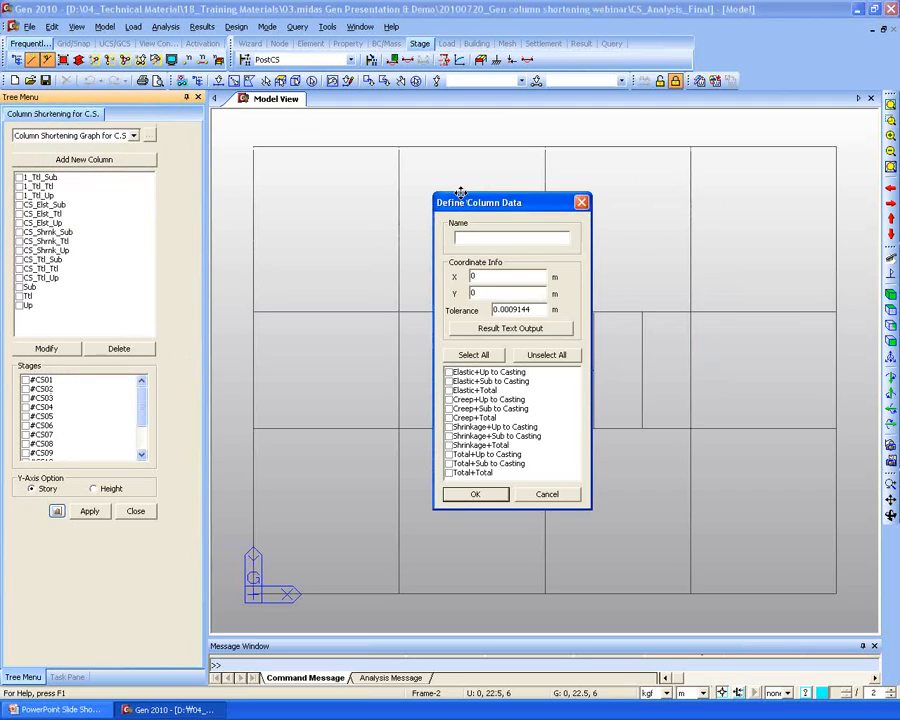
pyautogui.write('C1')
pyautogui.moveTo(490, 276); pyautogui.dragTo(366, 273)
pyautogui.write('27')
pyautogui.press('Tab')
pyautogui.write('17.4')
# Include the Sub to Casting results for Elastic, Creep, Shrinkage and Total in column C1 and save its definition.
pyautogui.click(449, 382)
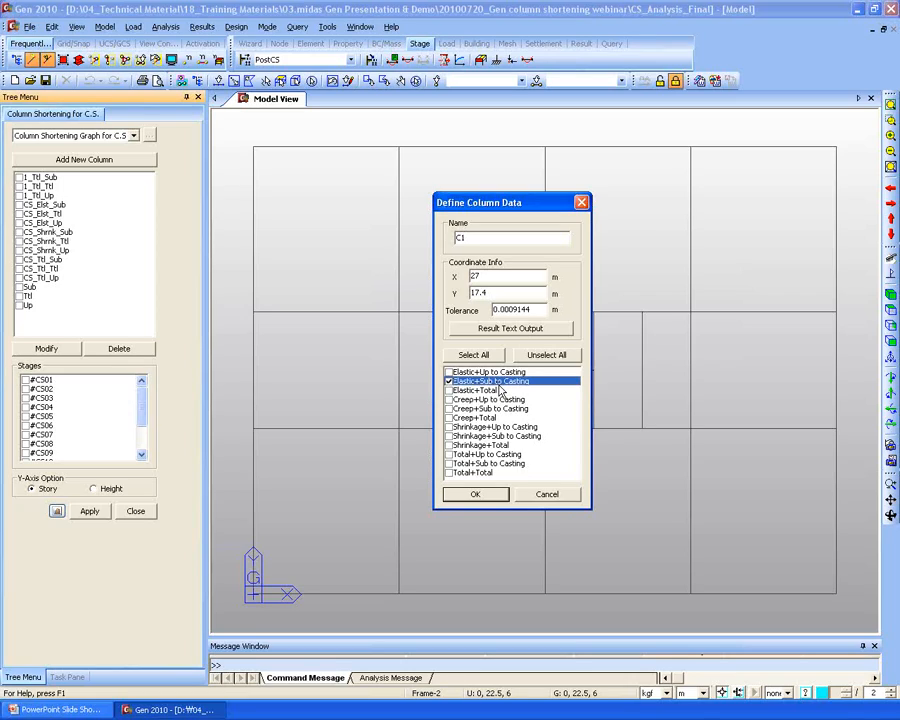
pyautogui.click(449, 409)
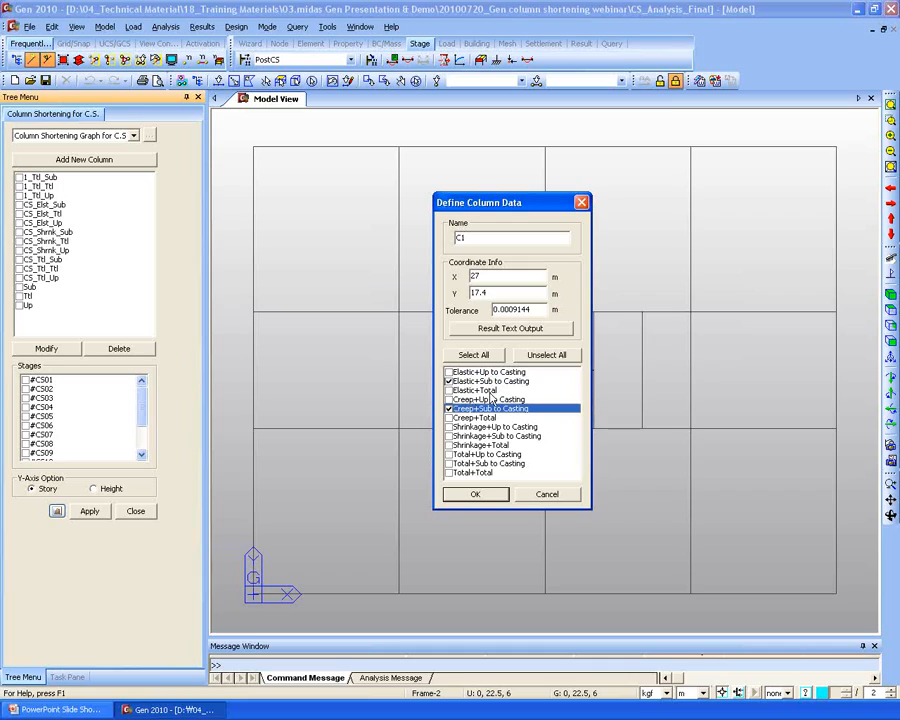
pyautogui.click(449, 436)
pyautogui.click(449, 463)
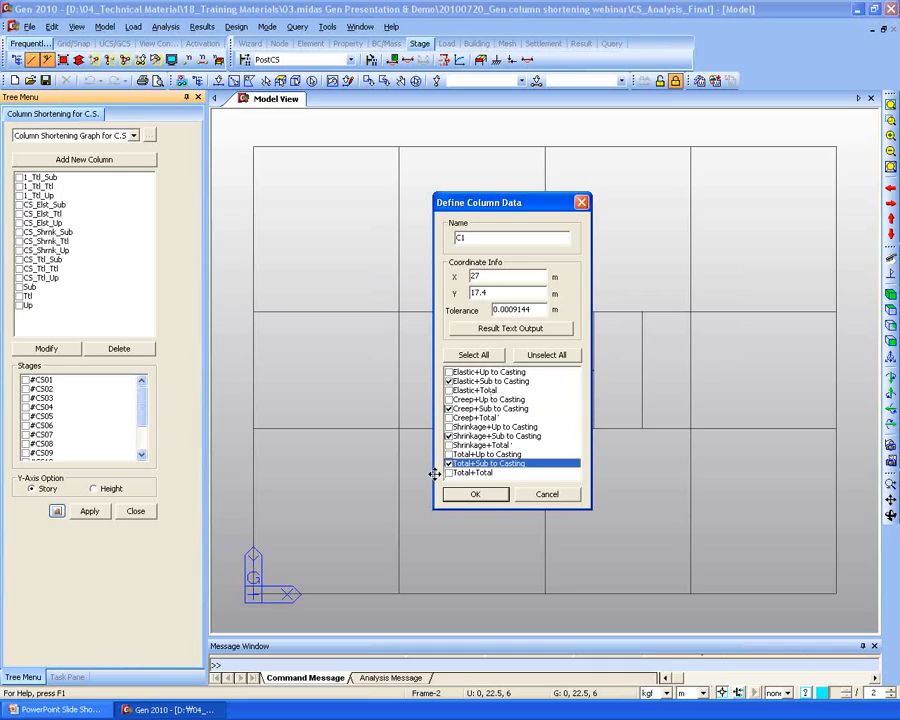
pyautogui.click(475, 494)
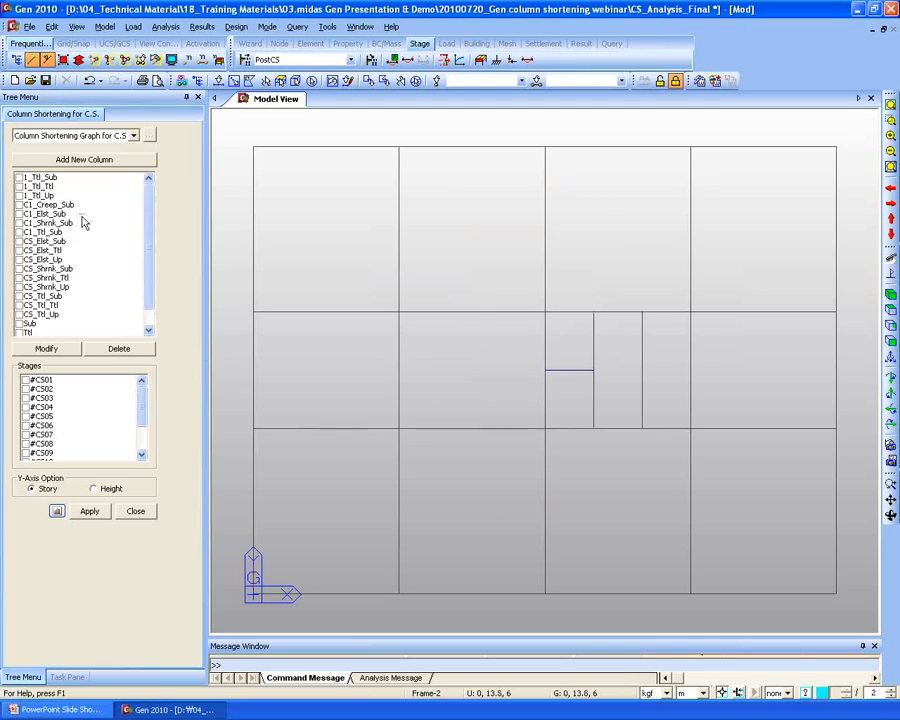
# Plot the column shortening graph of the four C1 Sub to Casting items for the stage 3 years later.
pyautogui.click(50, 204)
pyautogui.keyDown('shift'); pyautogui.click(50, 231); pyautogui.keyUp('shift')
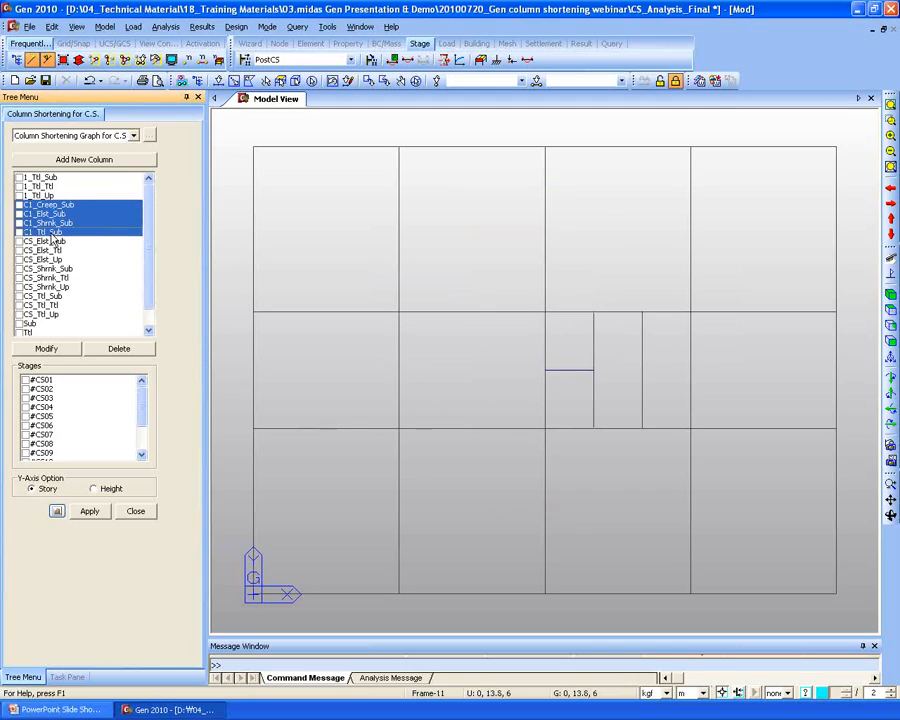
pyautogui.press('space')
pyautogui.scroll(-2, 140, 400)
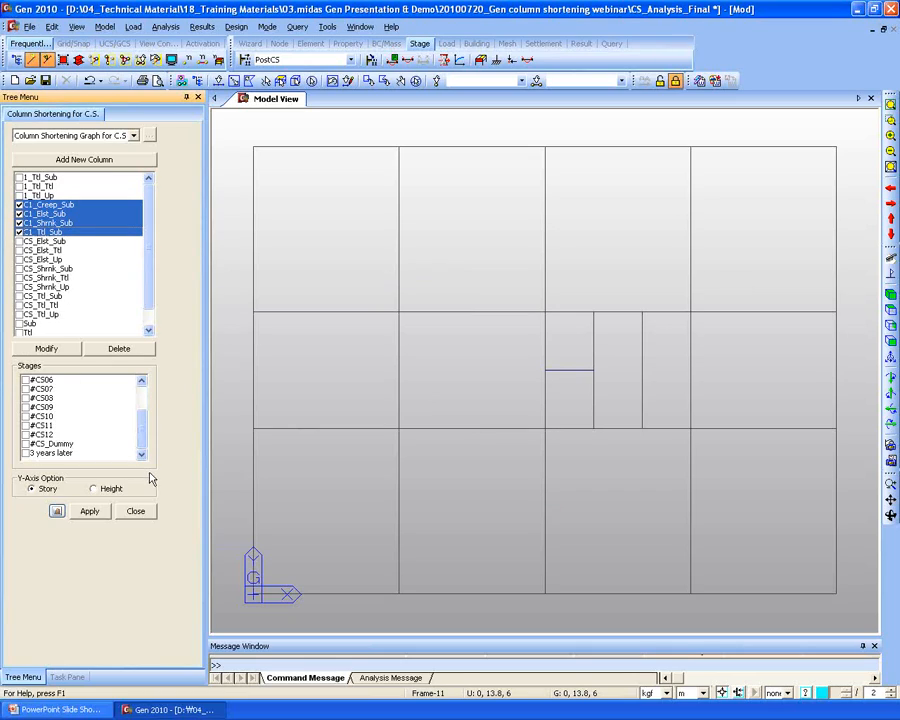
pyautogui.click(25, 454)
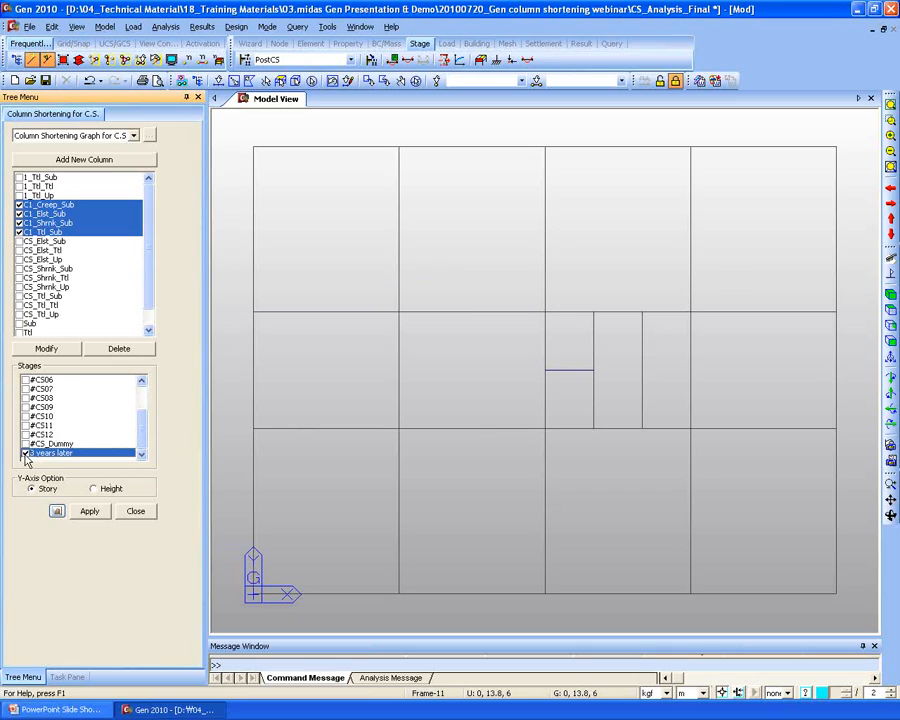
pyautogui.click(90, 512)
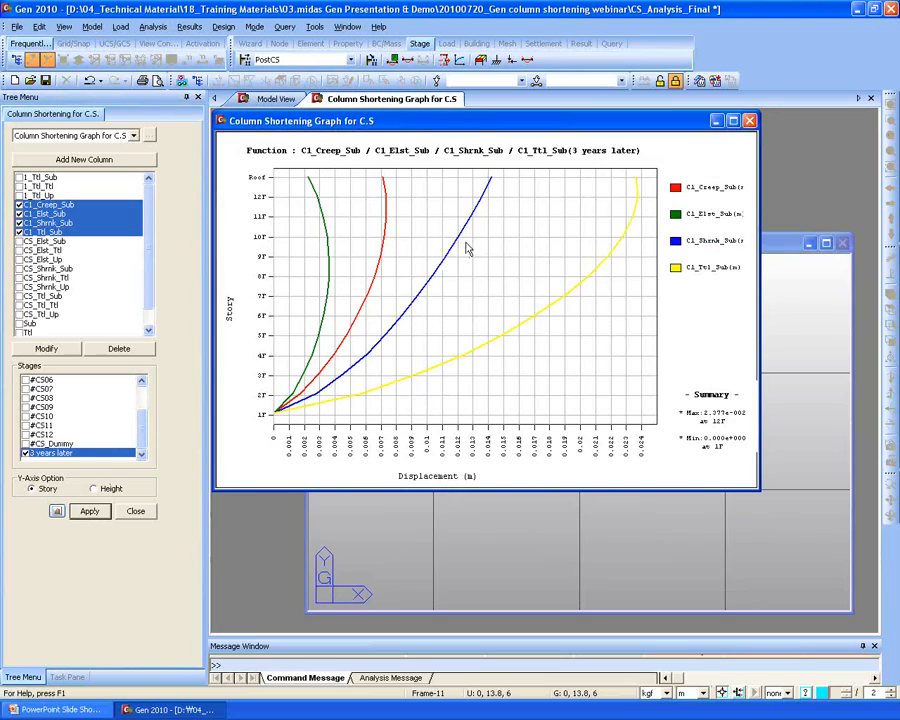
# Maximize the column shortening graph, look through its save options, and return to the model view.
pyautogui.moveTo(467, 119); pyautogui.dragTo(493, 142)
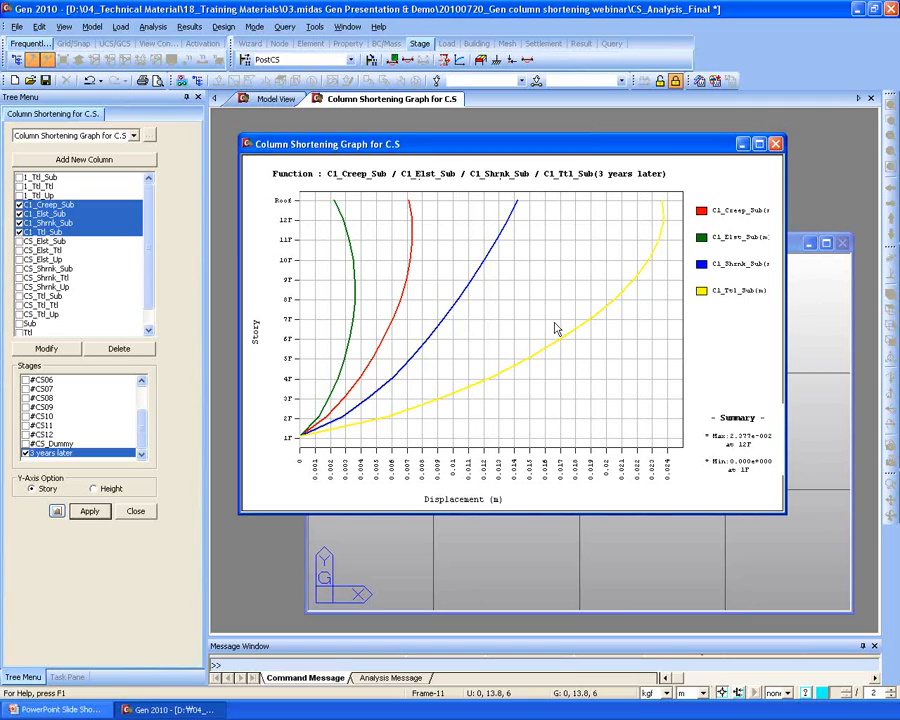
pyautogui.click(758, 144)
pyautogui.rightClick(620, 228)
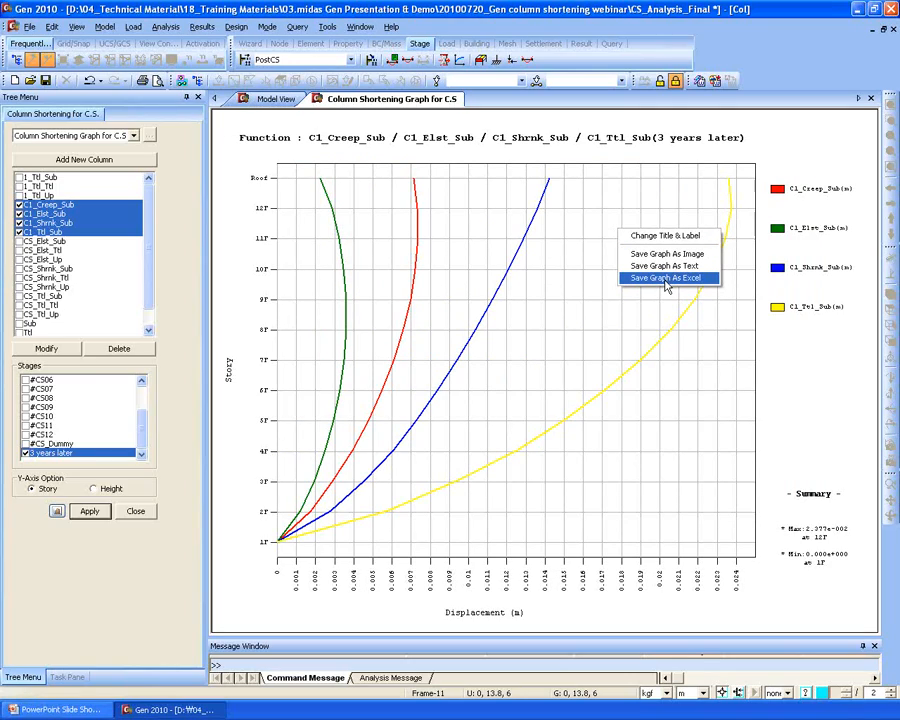
pyautogui.click(743, 330)
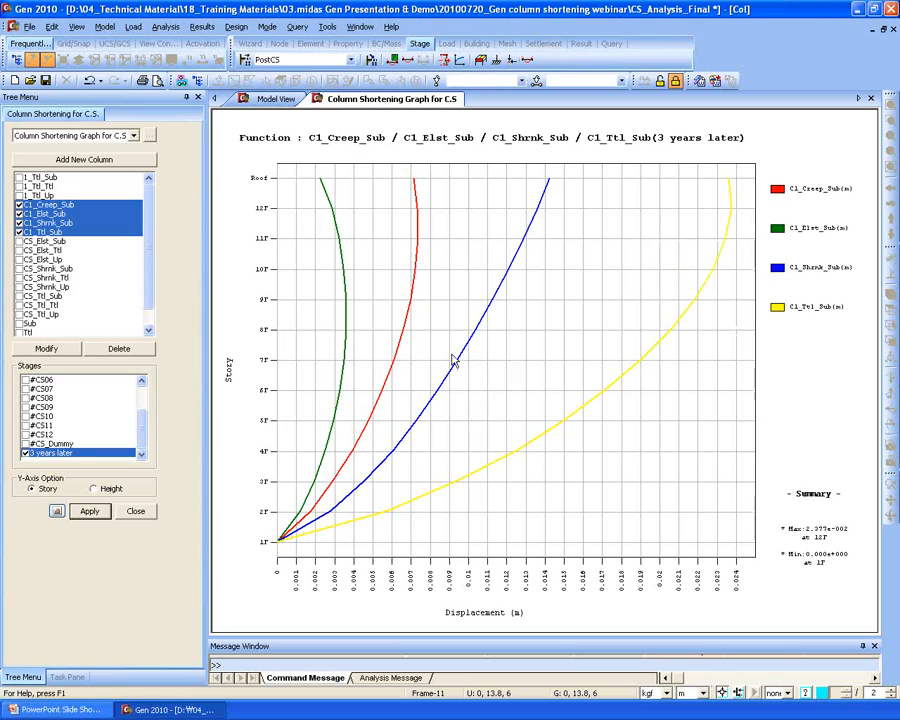
pyautogui.click(261, 104)
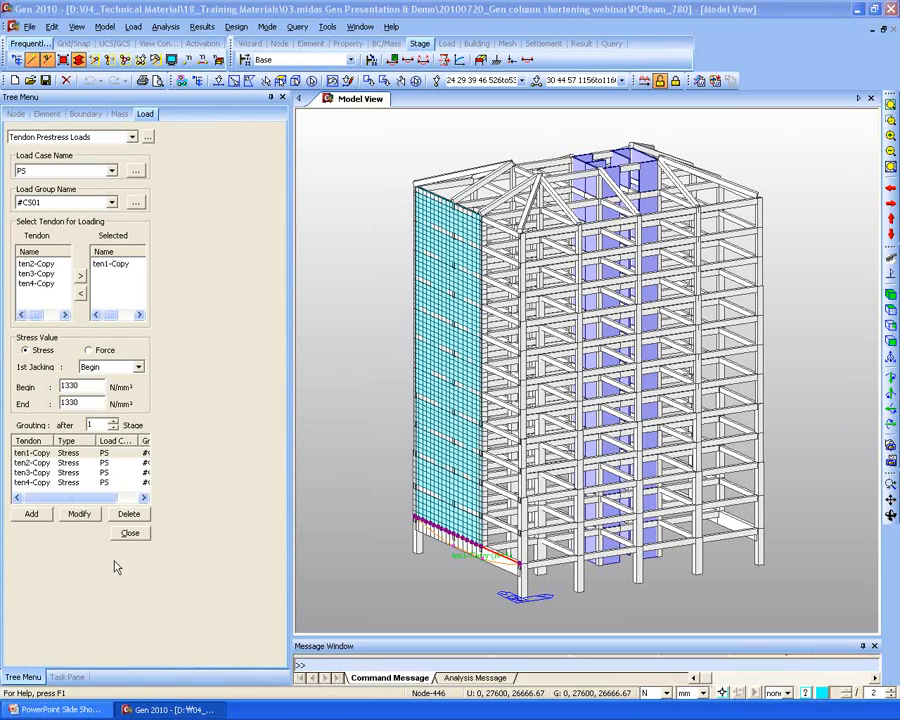
# Leave the tendon prestress loads and review the tendon property, including its available tendon types, without changing it.
pyautogui.click(128, 533)
pyautogui.click(124, 507)
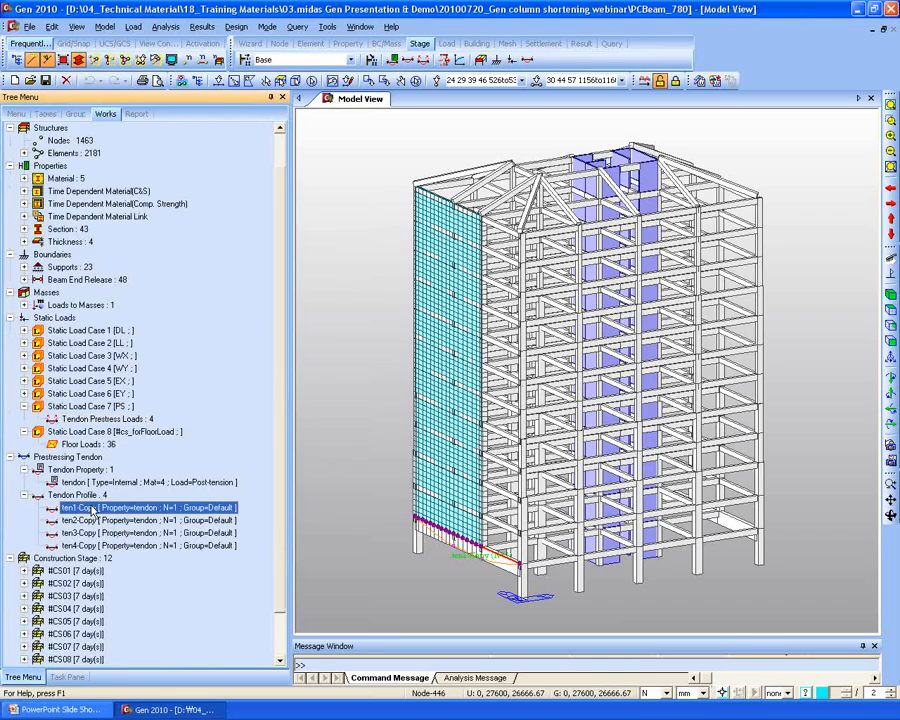
pyautogui.scroll(-2, 88, 346)
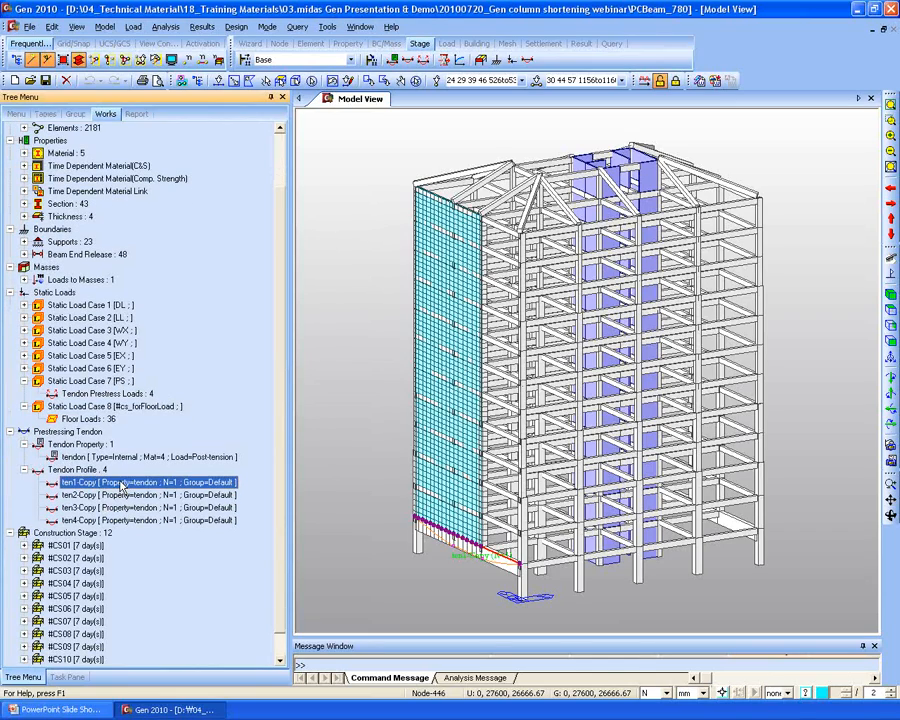
pyautogui.rightClick(70, 457)
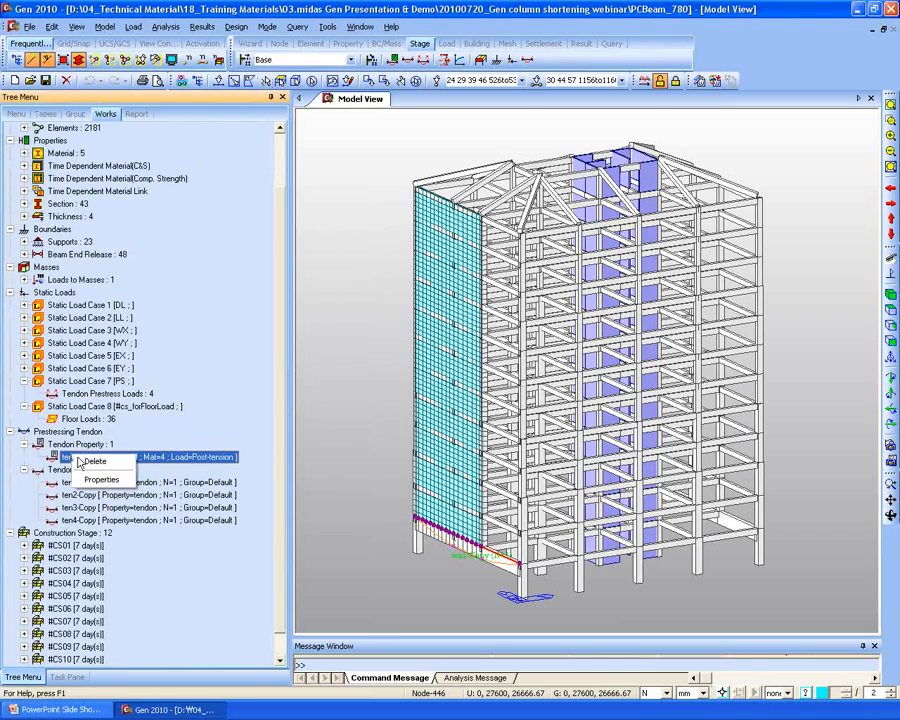
pyautogui.click(100, 481)
pyautogui.click(516, 256)
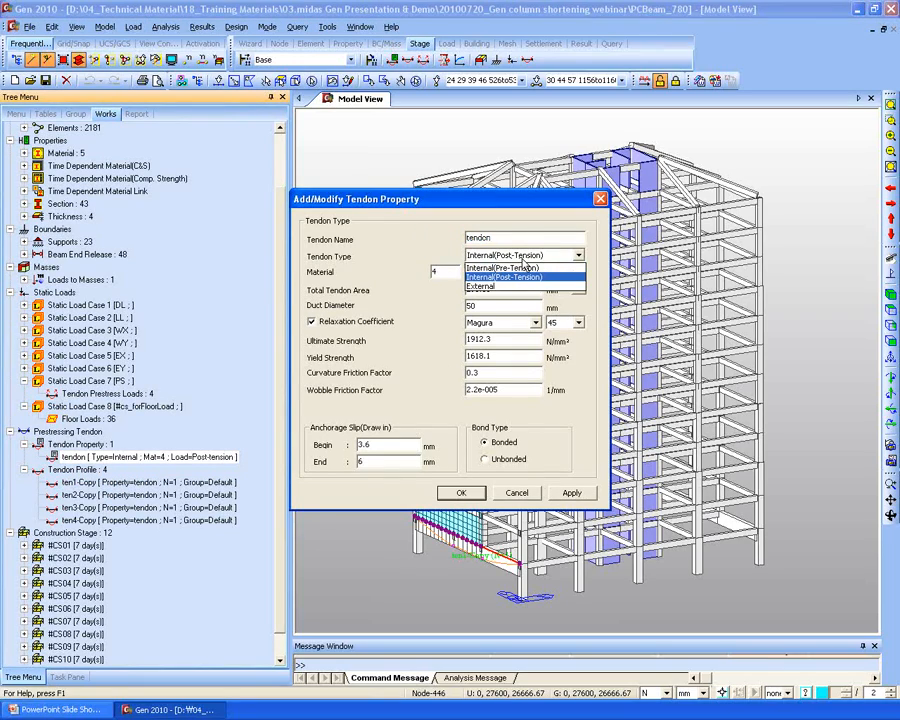
pyautogui.click(510, 277)
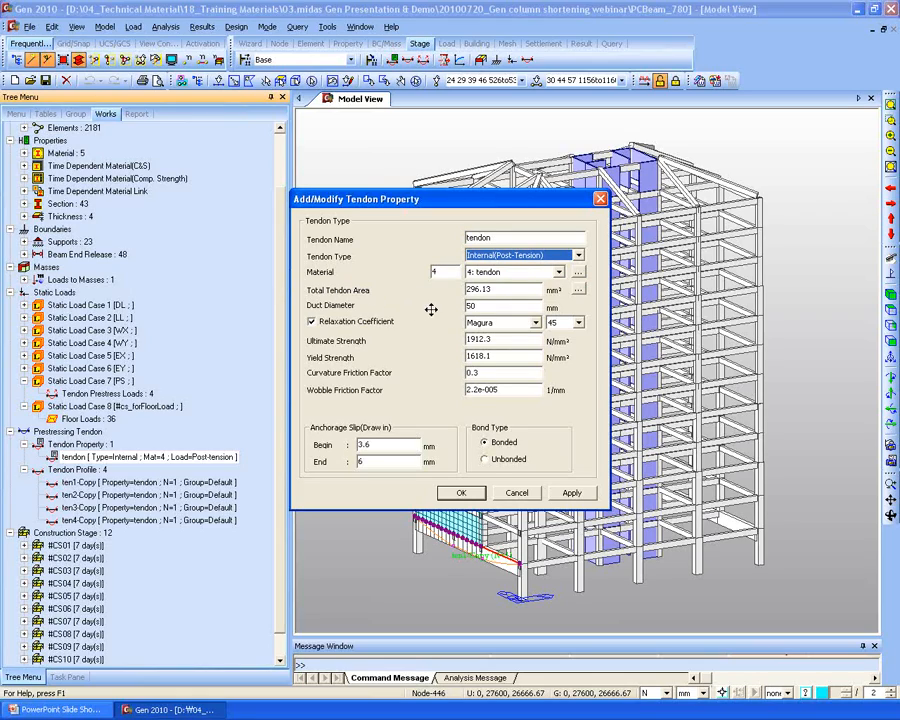
pyautogui.click(523, 495)
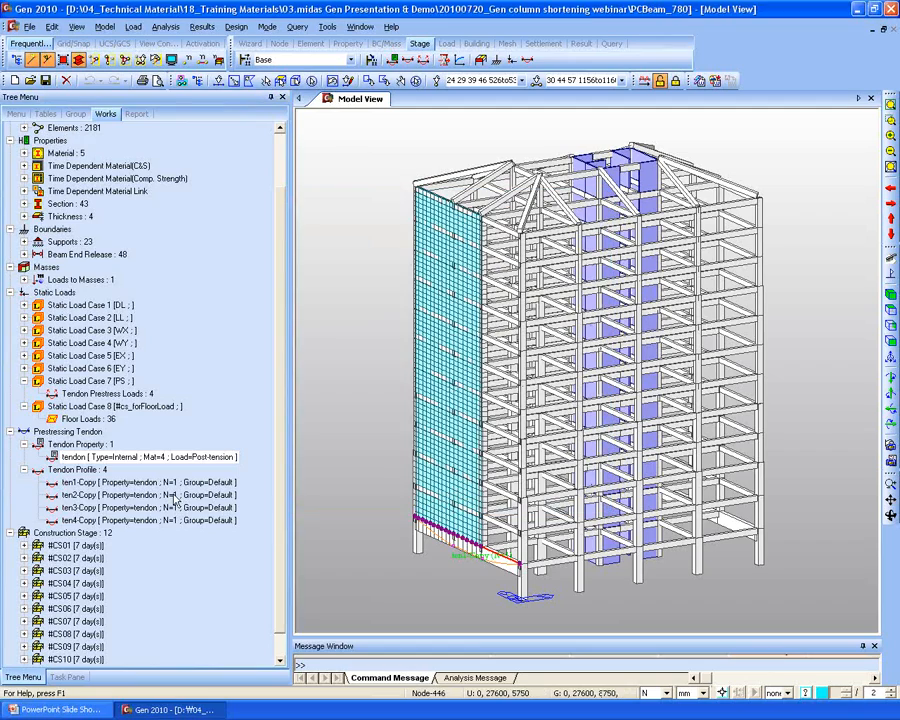
# Review the tendon profile of ten1-Copy and close it without changes.
pyautogui.rightClick(156, 484)
pyautogui.click(180, 642)
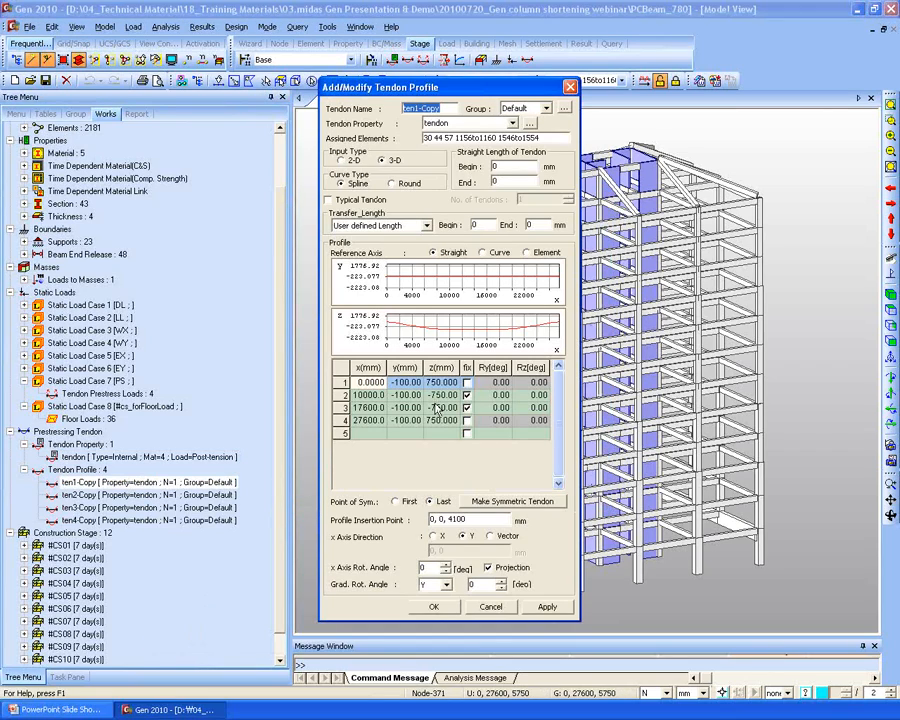
pyautogui.click(490, 607)
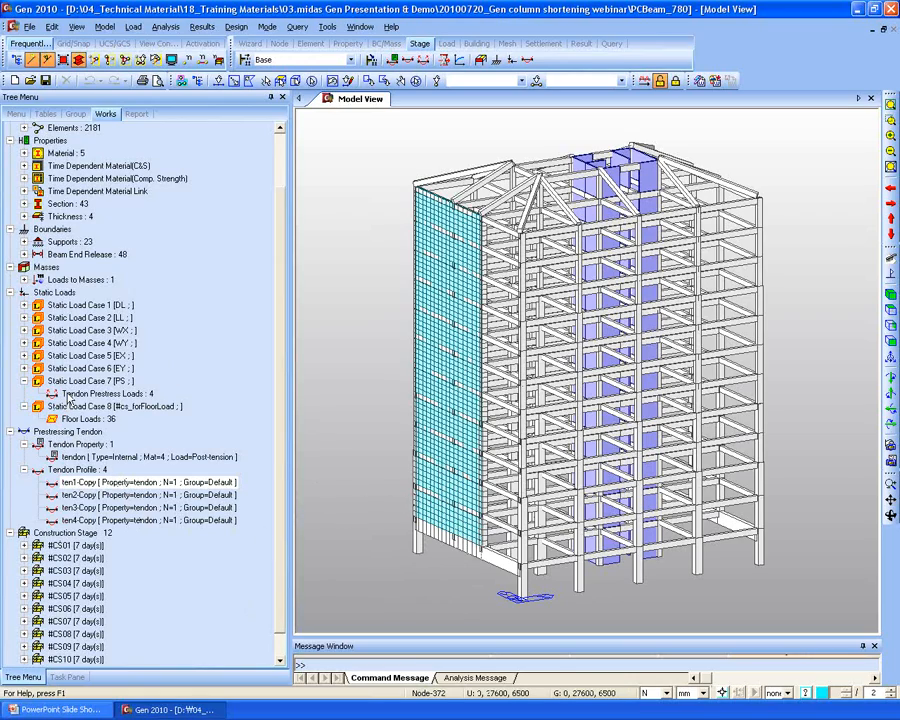
# Open the tendon prestress loads of load case PS and check the load group assigned to ten1-Copy.
pyautogui.rightClick(74, 395)
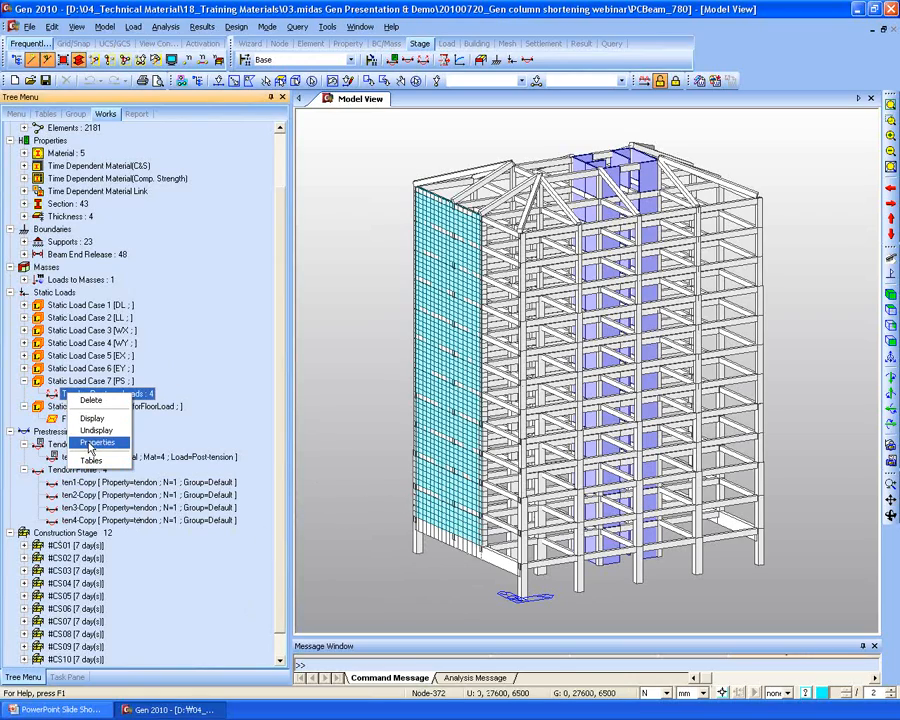
pyautogui.click(92, 443)
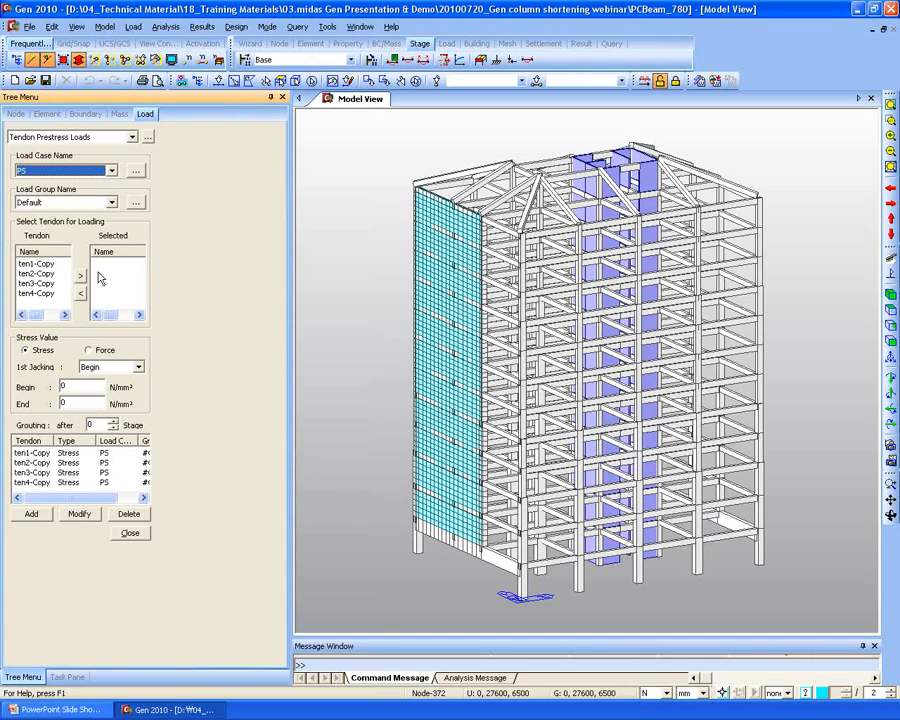
pyautogui.click(82, 455)
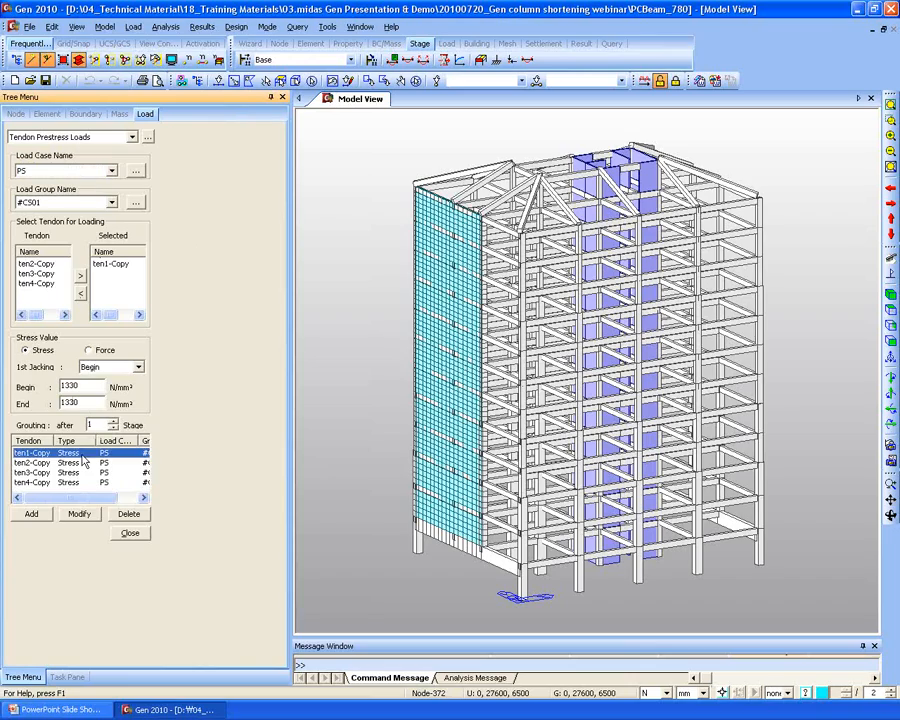
pyautogui.click(69, 204)
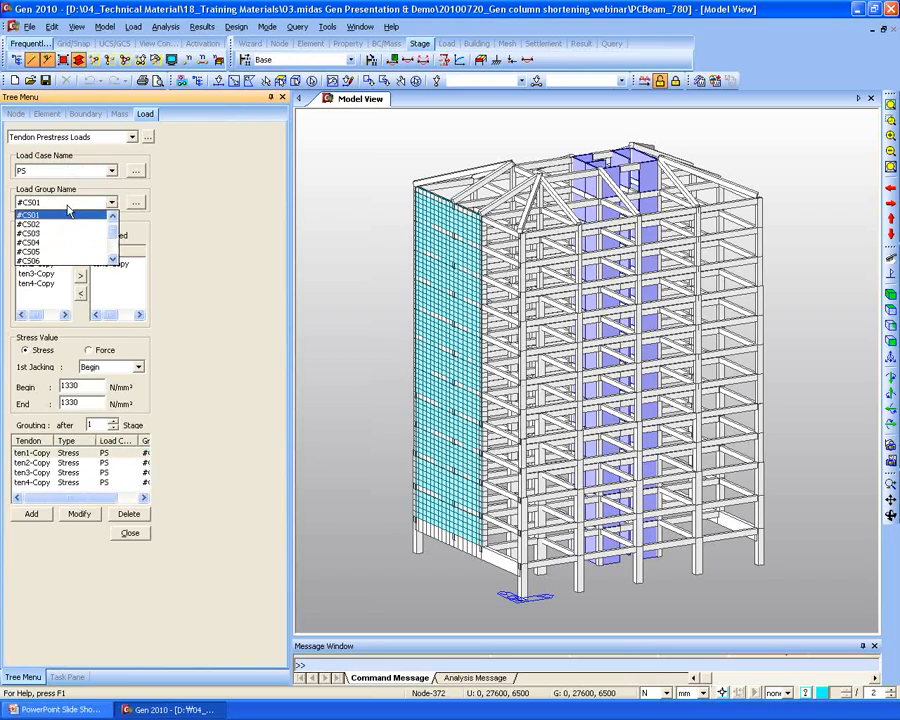
pyautogui.click(68, 214)
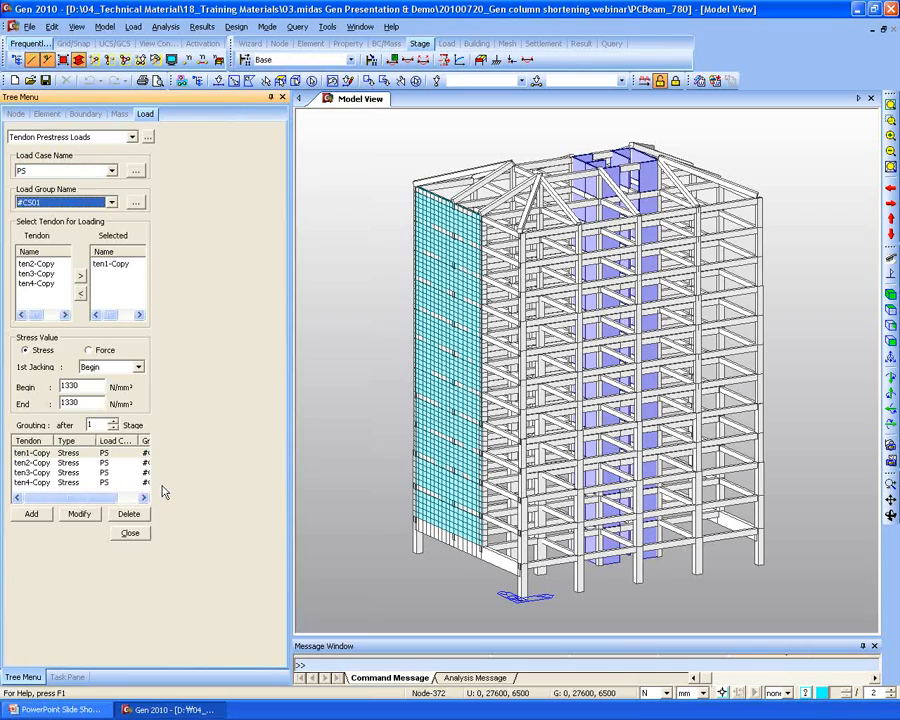
# Check the prestress load settings and load groups of tendons ten2-Copy, ten3-Copy and ten4-Copy.
pyautogui.click(93, 462)
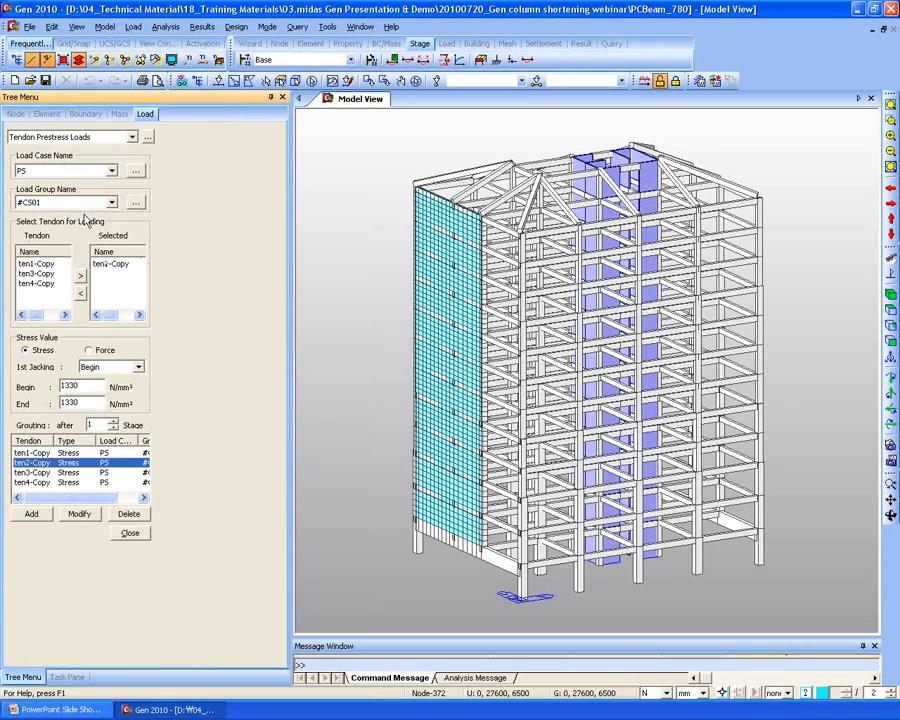
pyautogui.click(47, 204)
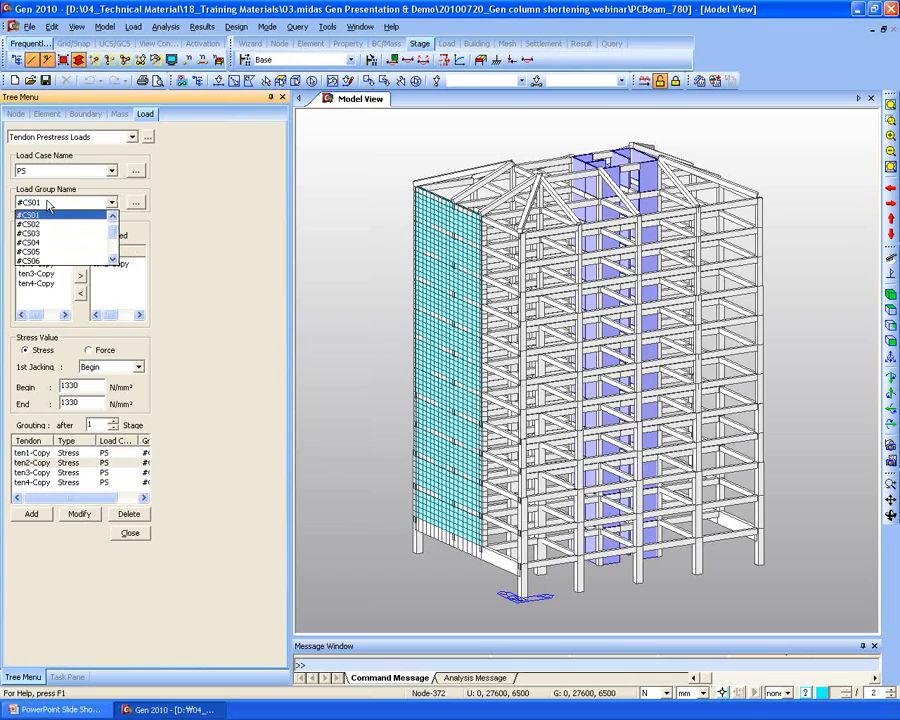
pyautogui.click(47, 204)
pyautogui.click(62, 462)
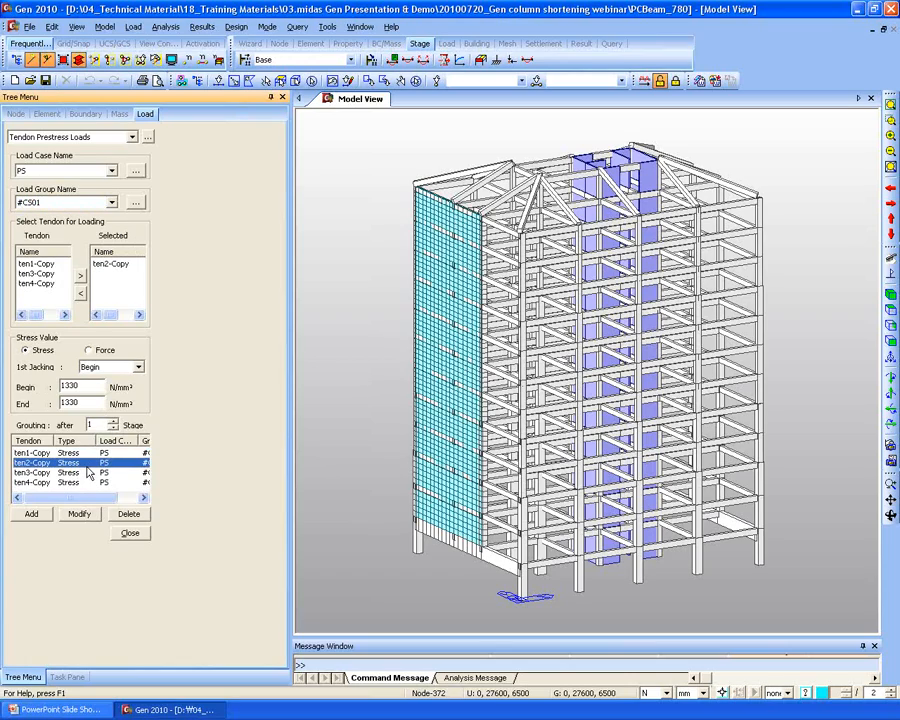
pyautogui.click(62, 472)
pyautogui.click(83, 483)
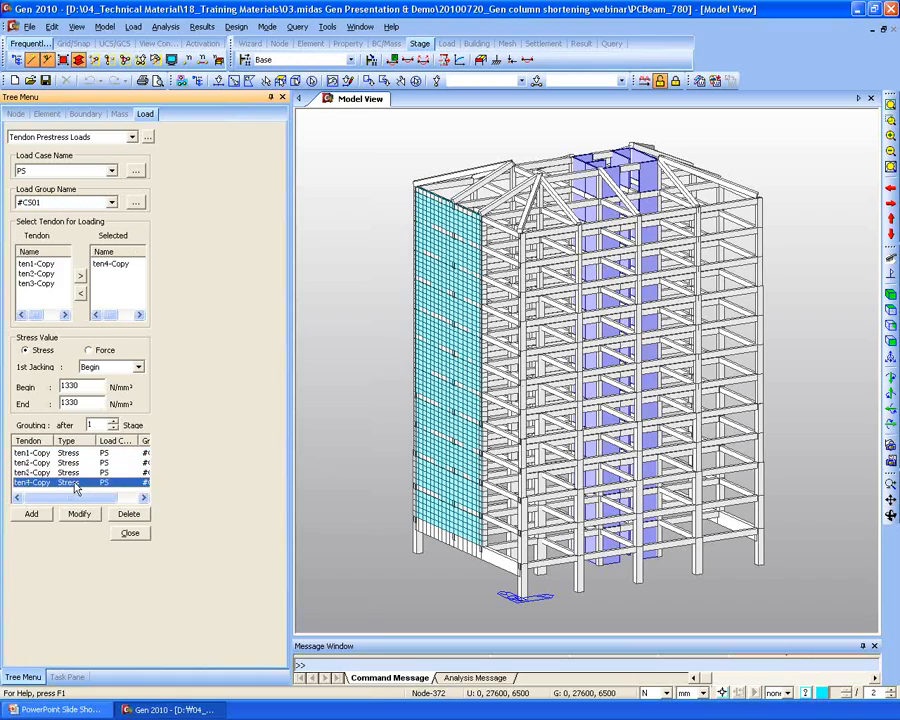
pyautogui.click(63, 205)
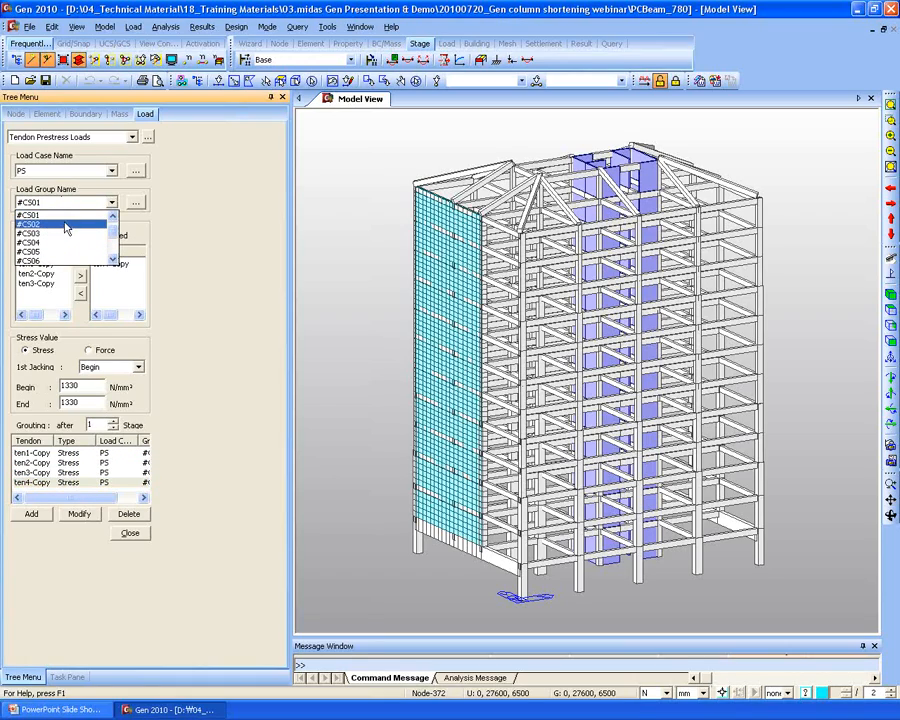
pyautogui.click(178, 255)
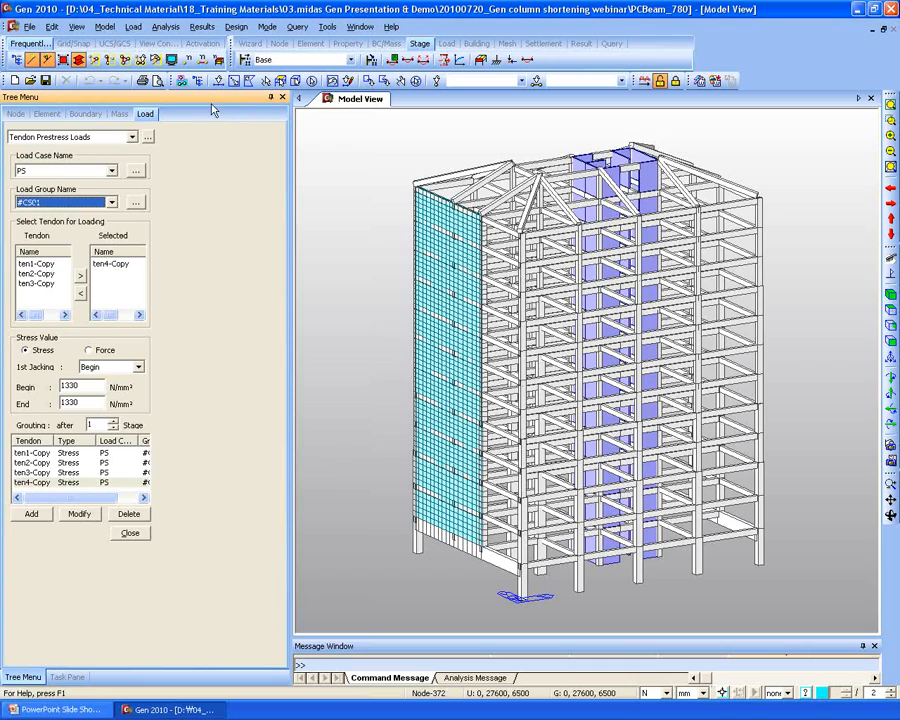
# Review the load group activation of construction stage #CS01 and close the construction stage definitions without changes.
pyautogui.click(244, 60)
pyautogui.doubleClick(400, 307)
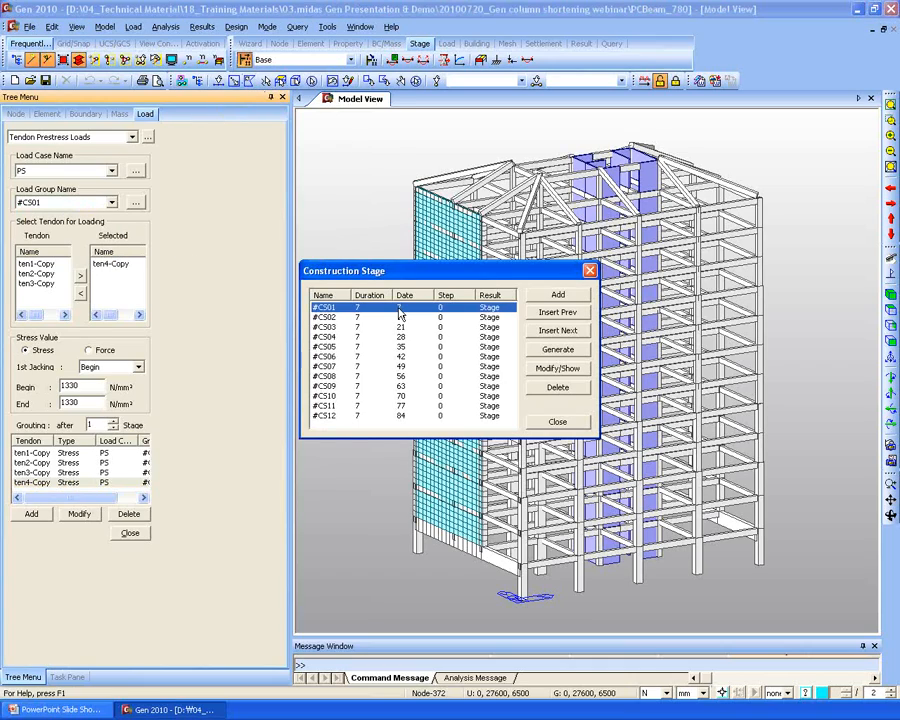
pyautogui.moveTo(398, 148); pyautogui.dragTo(336, 106)
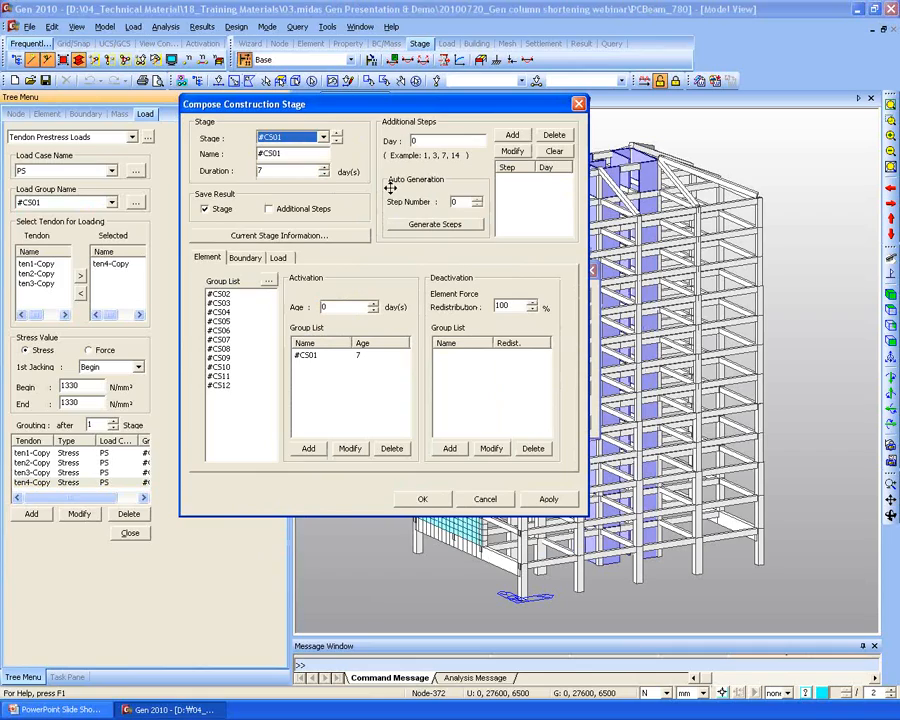
pyautogui.click(290, 261)
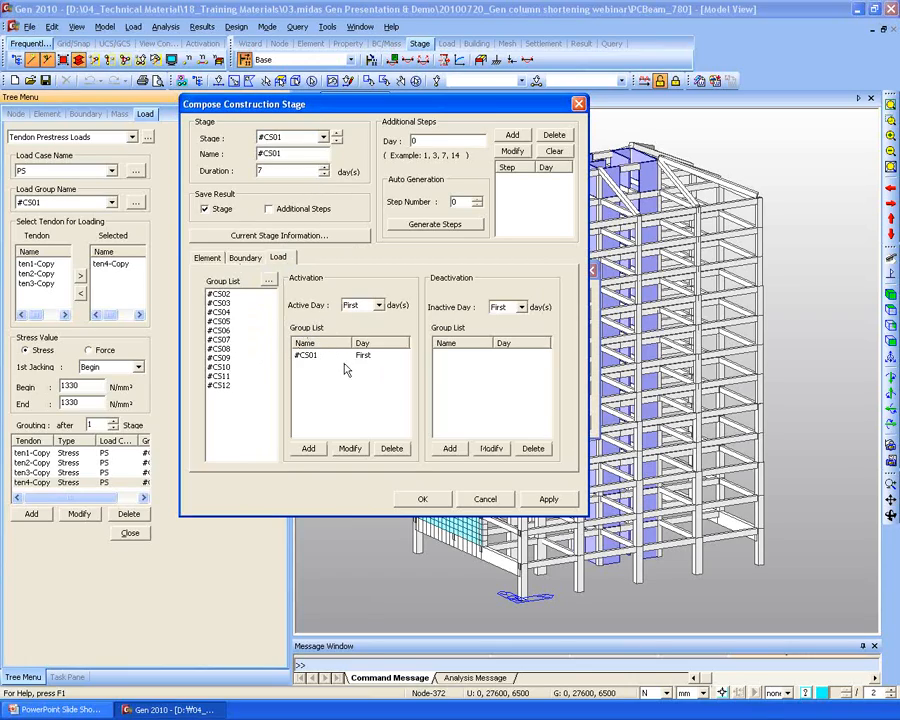
pyautogui.click(292, 138)
pyautogui.click(292, 145)
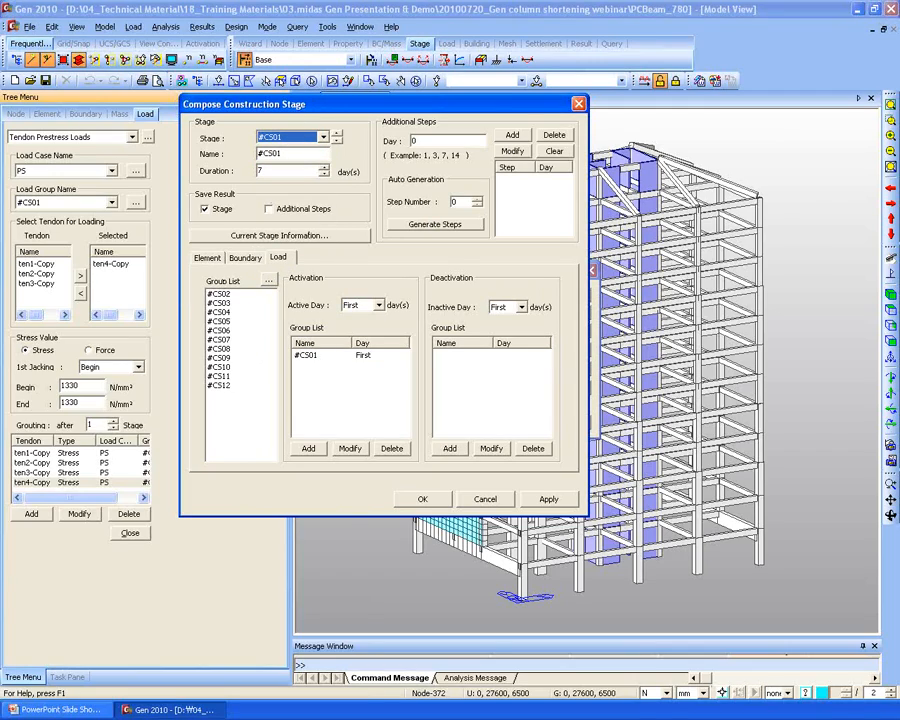
pyautogui.hotkey('alt', 'Tab')
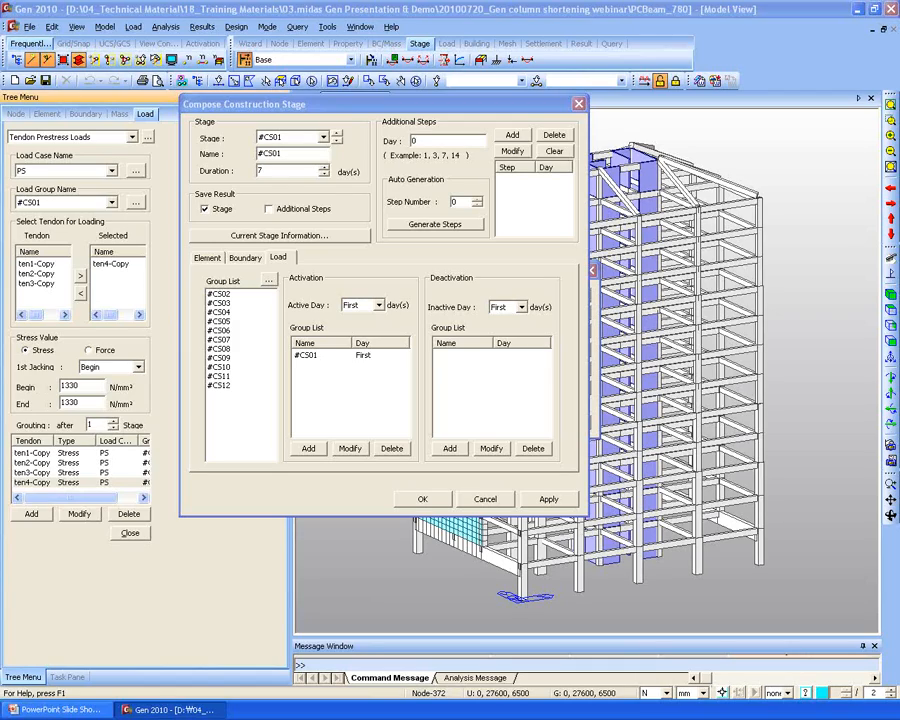
pyautogui.click(579, 104)
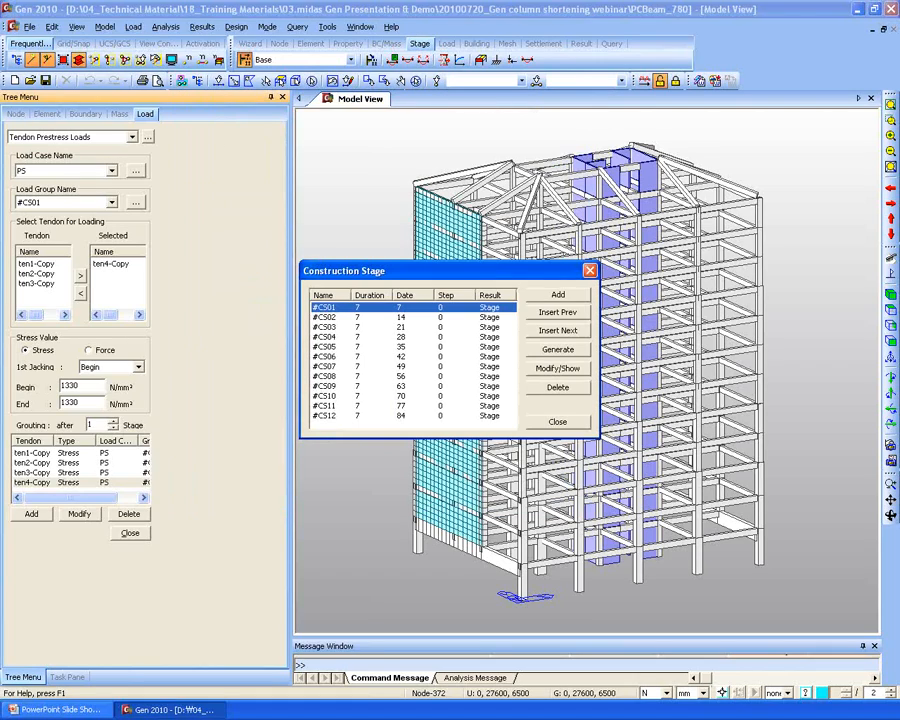
pyautogui.click(590, 270)
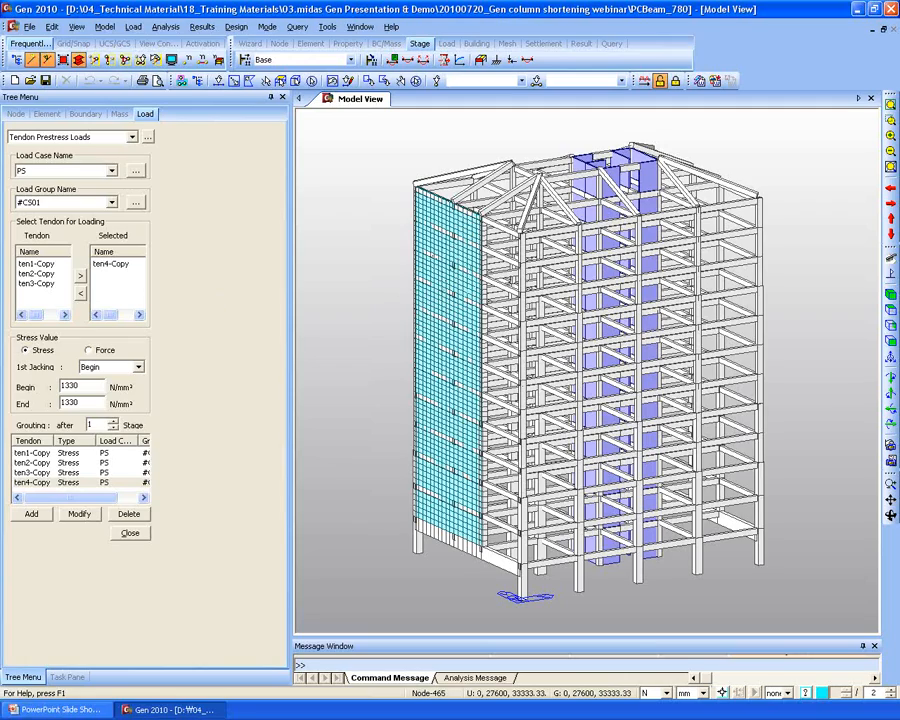
# Examine the lower storeys, column bases and core walls of the building in the front elevation and isometric view.
pyautogui.hotkey('alt', 'Tab')
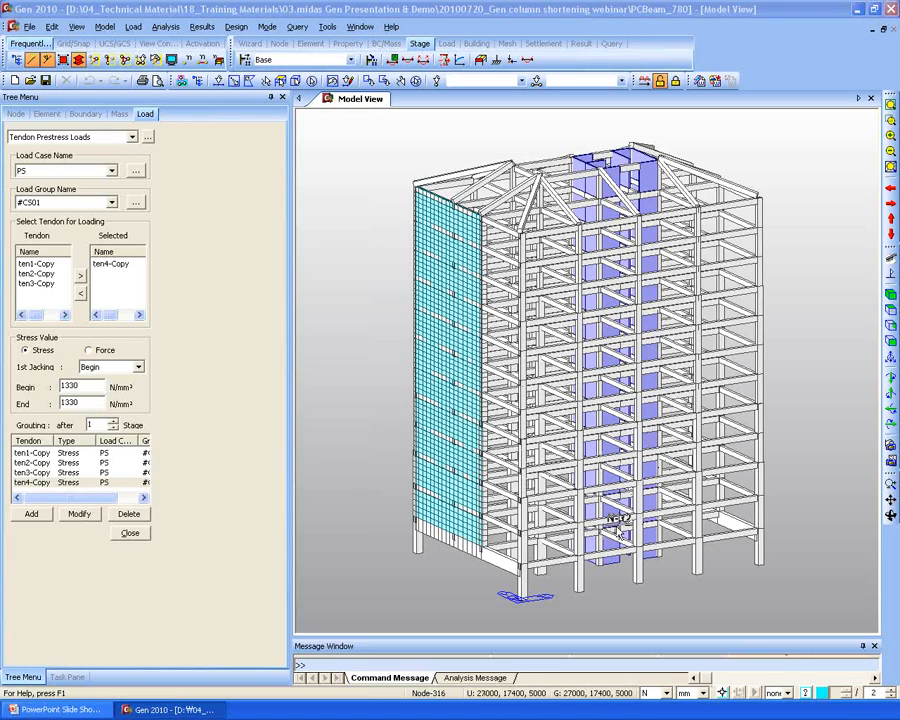
pyautogui.scroll(5, 609, 522)
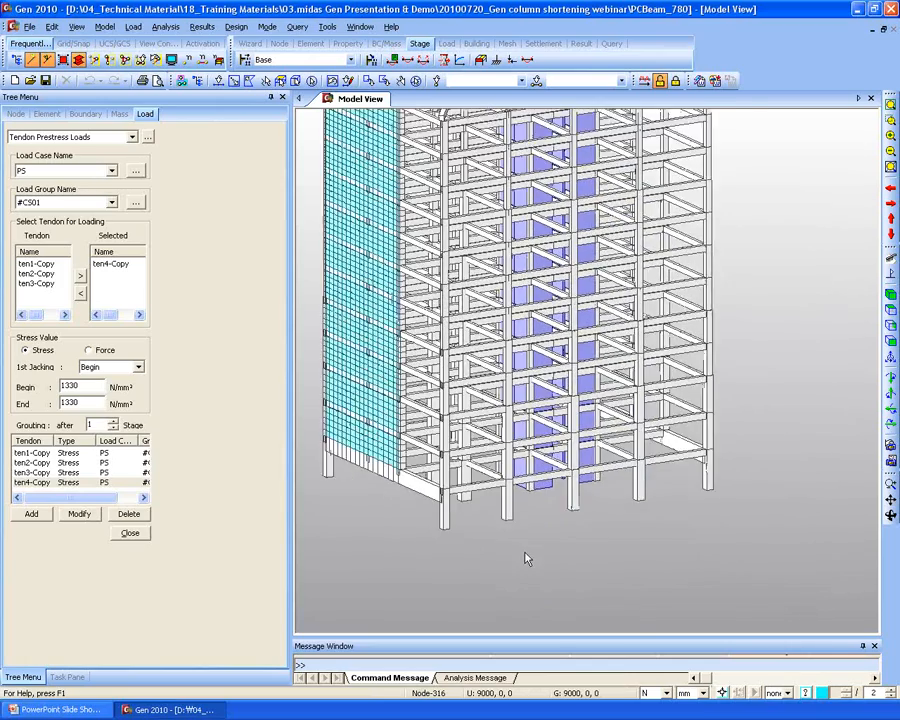
pyautogui.moveTo(498, 509); pyautogui.dragTo(625, 481, button='middle')
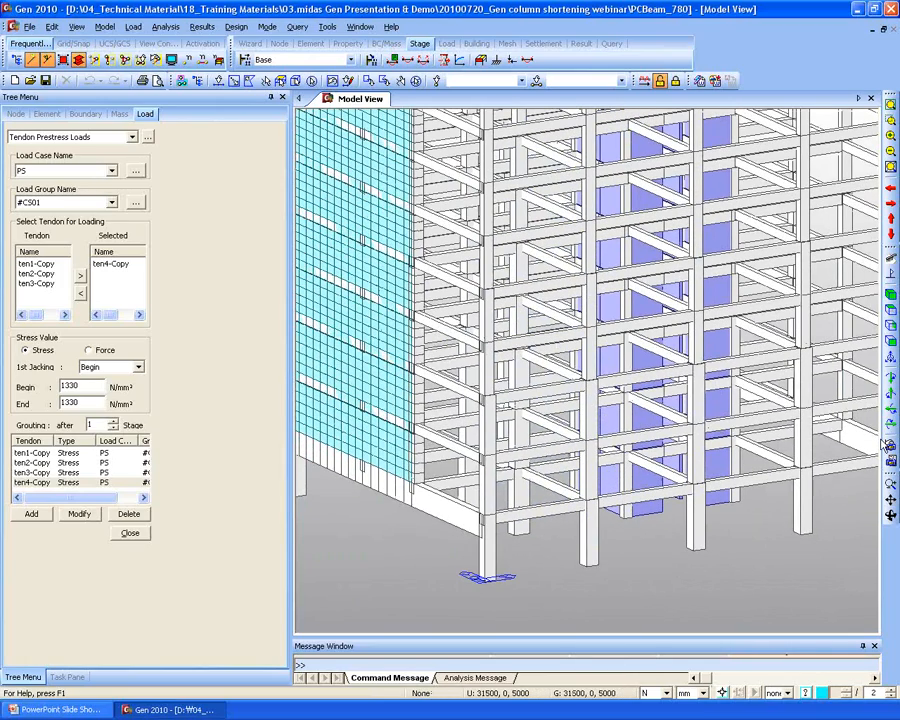
pyautogui.click(888, 336)
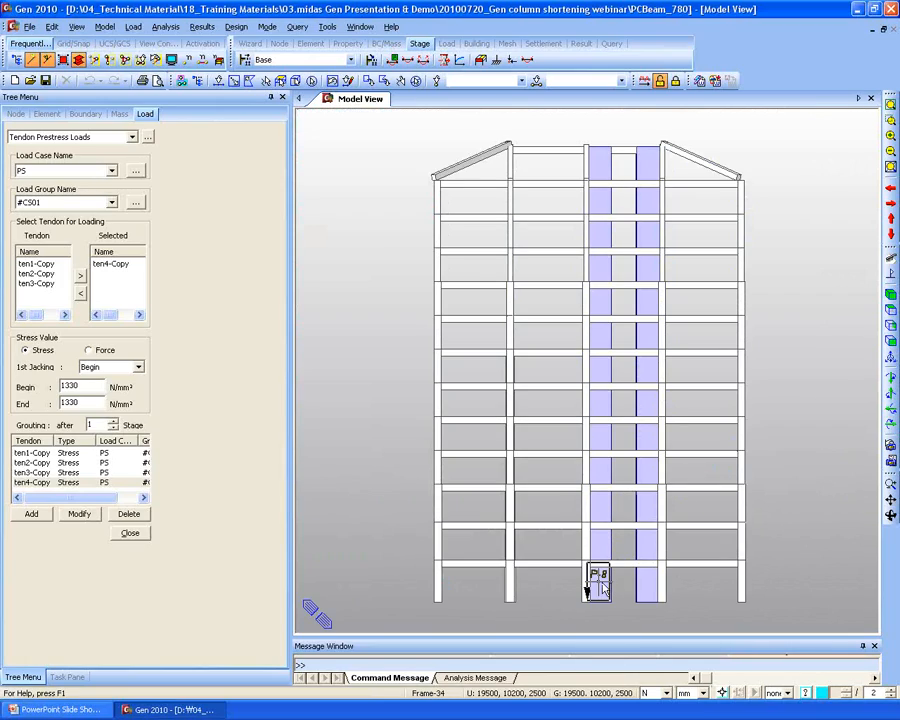
pyautogui.moveTo(602, 573); pyautogui.dragTo(608, 526, button='middle')
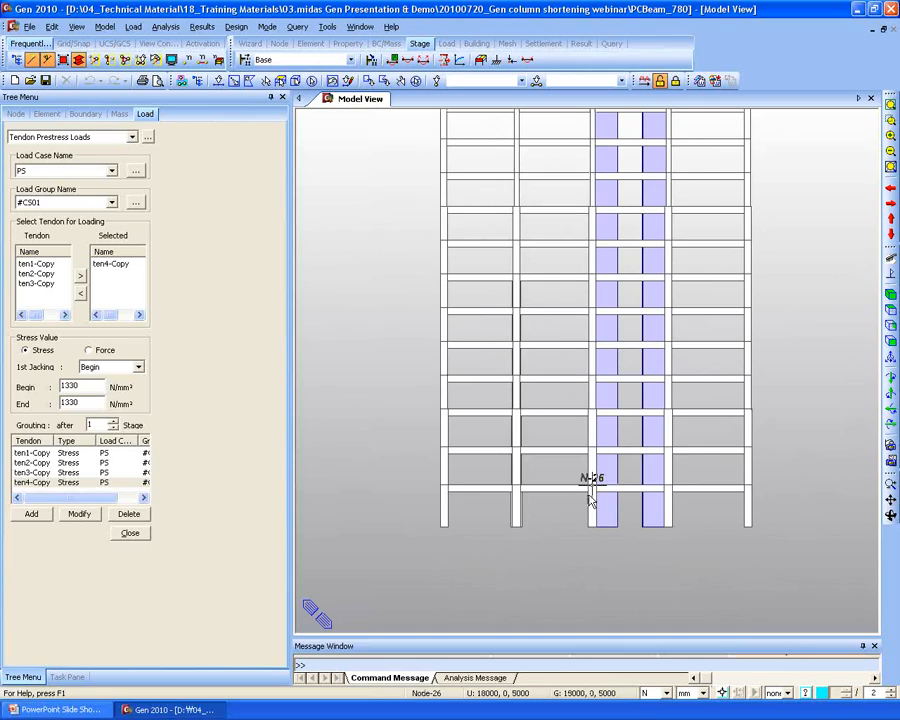
pyautogui.moveTo(589, 494)
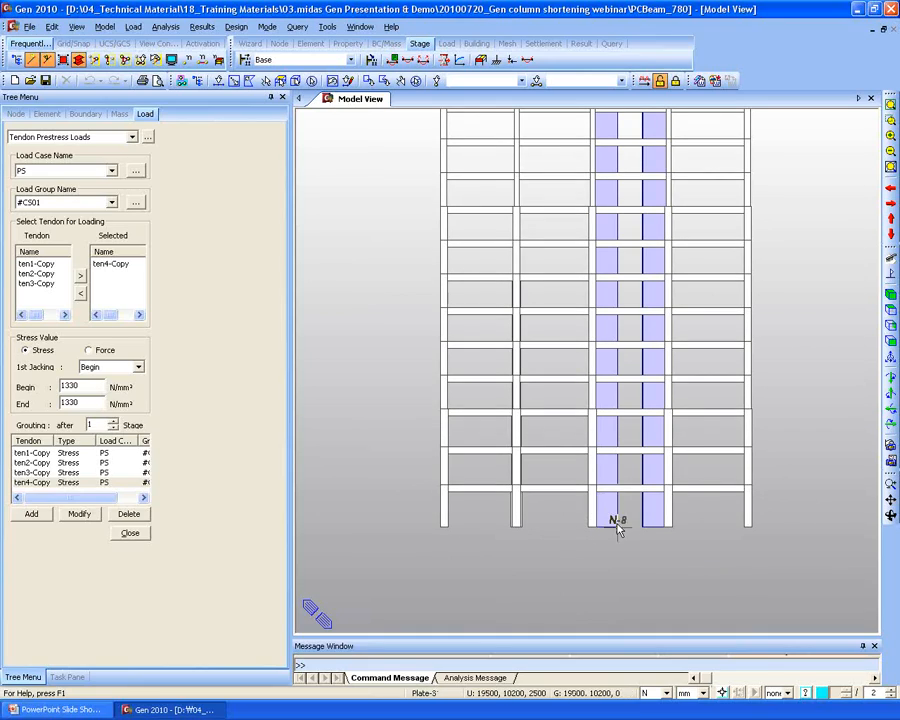
pyautogui.click(890, 296)
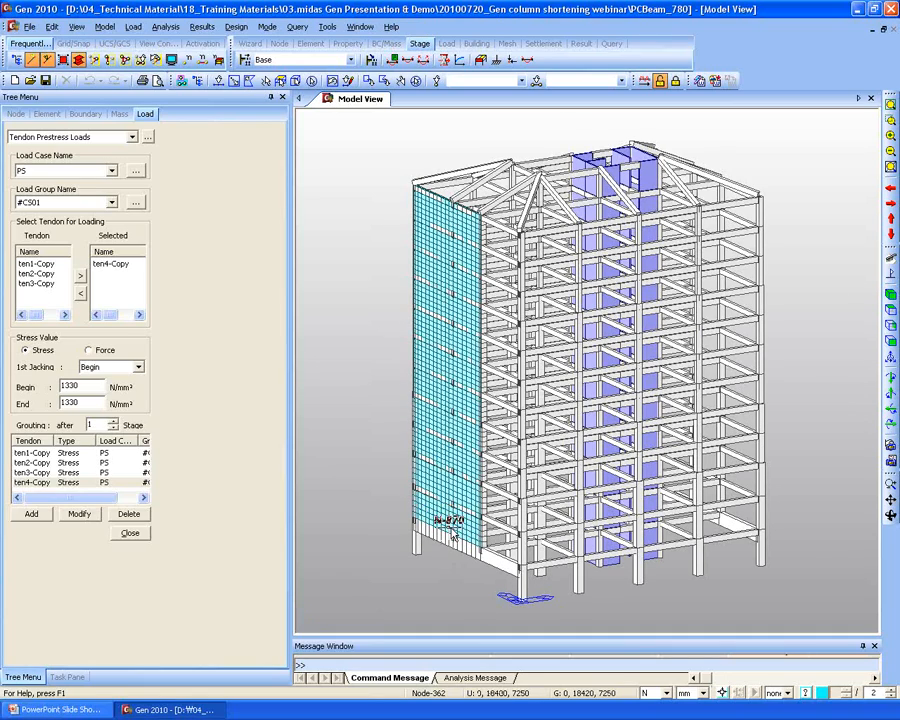
pyautogui.moveTo(458, 515); pyautogui.dragTo(435, 492, button='middle')
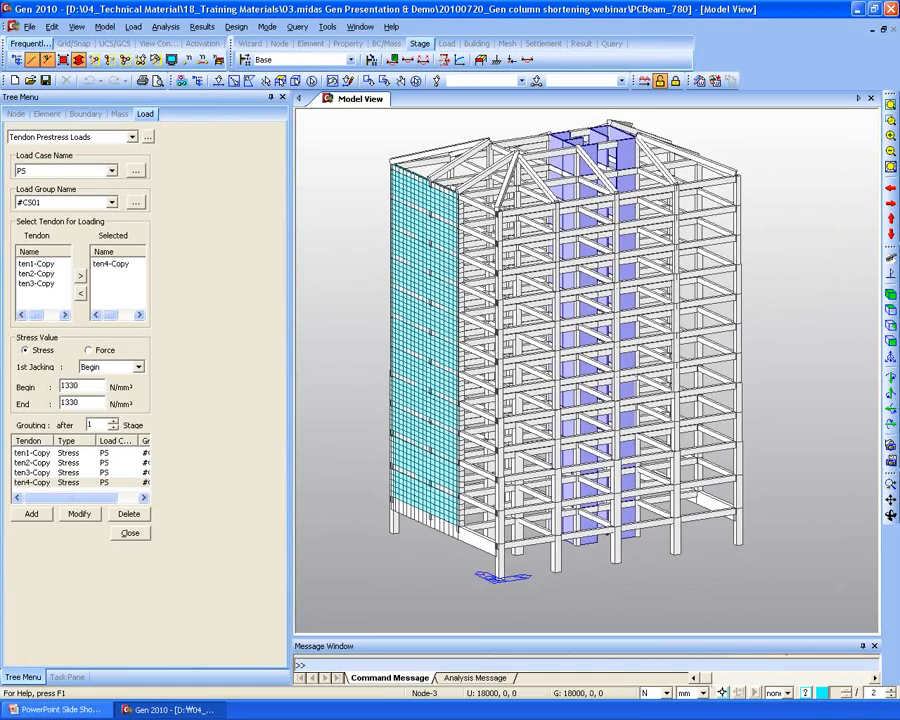
pyautogui.hotkey('alt', 'Tab')
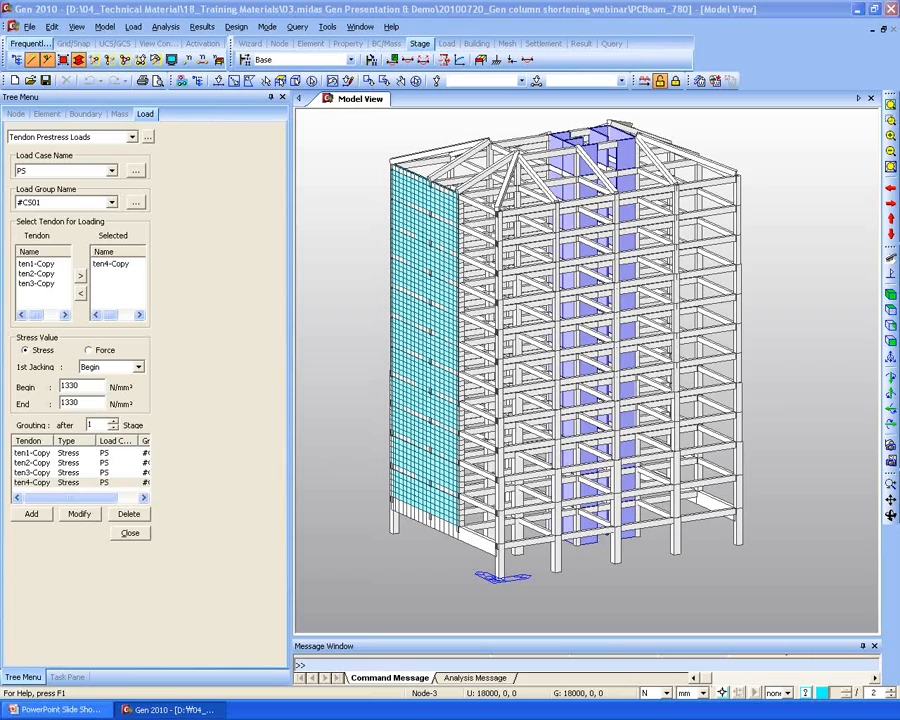
# Close the tendon prestress loads and review the element types available for creating elements, keeping General beam/Tapered beam.
pyautogui.click(130, 533)
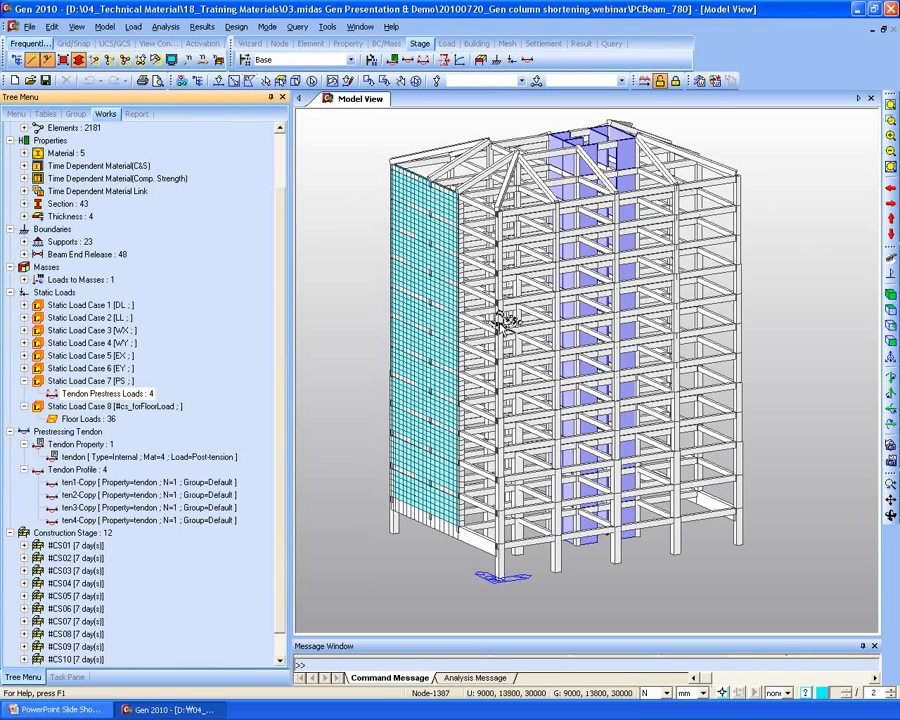
pyautogui.keyDown('ctrl'); pyautogui.moveTo(496, 317); pyautogui.dragTo(495, 350, button='middle'); pyautogui.keyUp('ctrl')
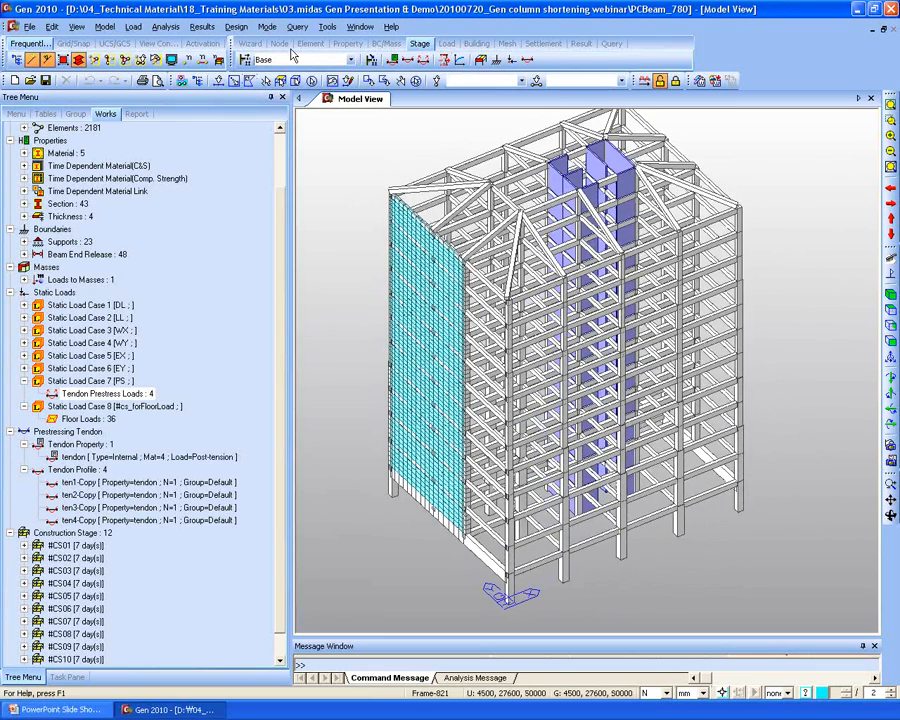
pyautogui.click(310, 43)
pyautogui.click(245, 61)
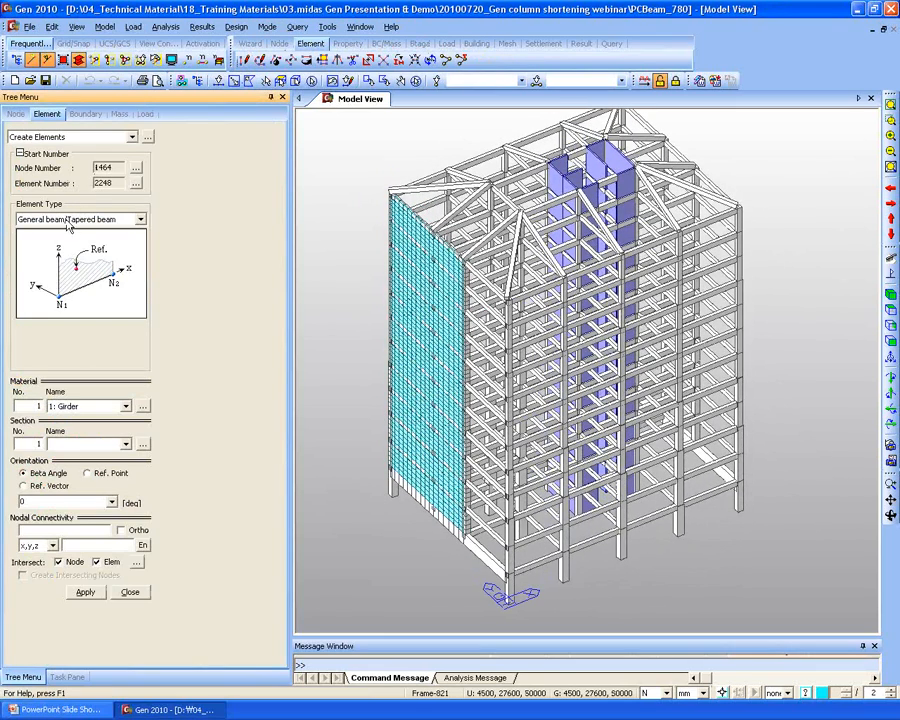
pyautogui.click(72, 219)
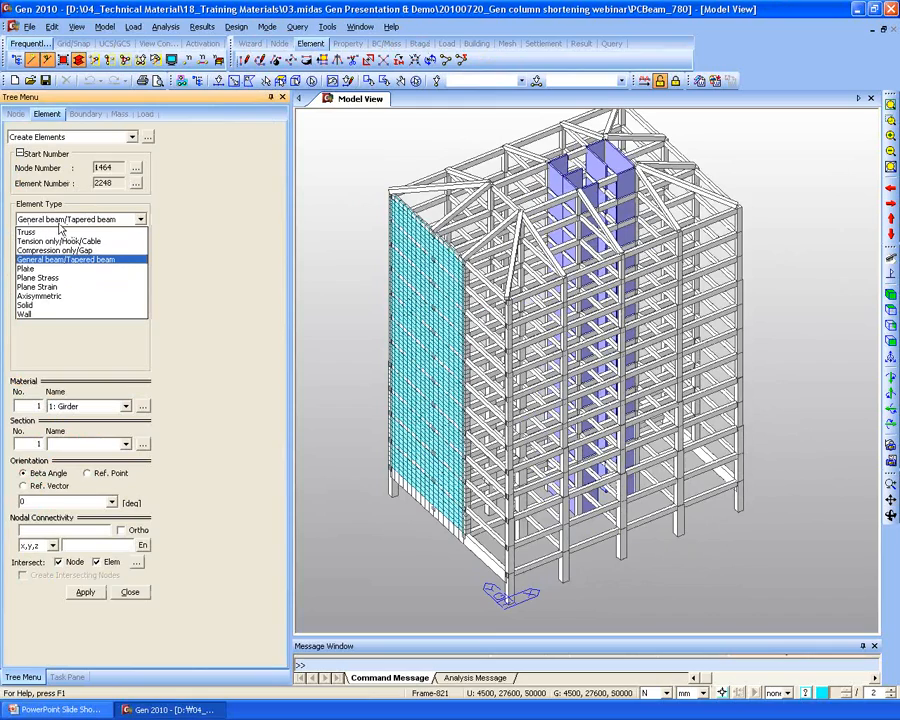
pyautogui.click(56, 222)
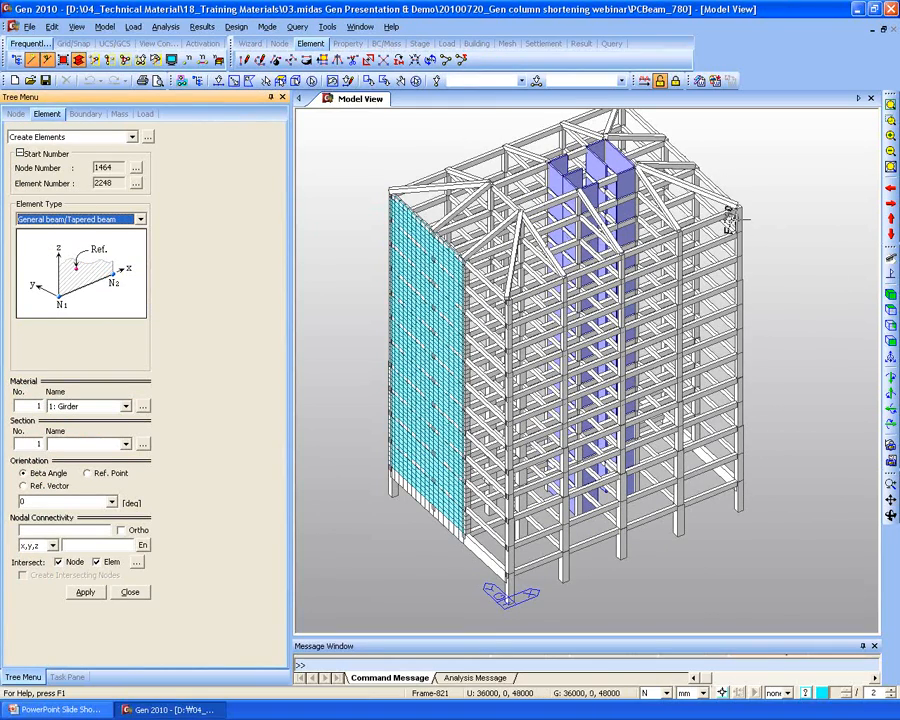
# Bring the whole base of the building into view and switch to the PowerPoint slide show.
pyautogui.moveTo(695, 266); pyautogui.dragTo(681, 310, button='middle')
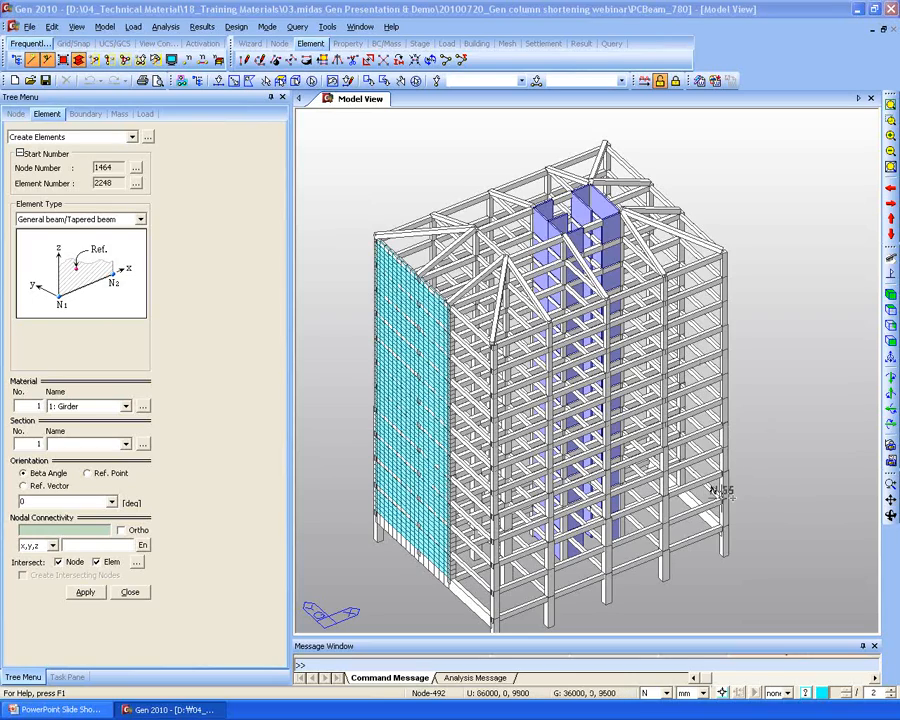
pyautogui.moveTo(549, 568); pyautogui.dragTo(536, 509, button='middle')
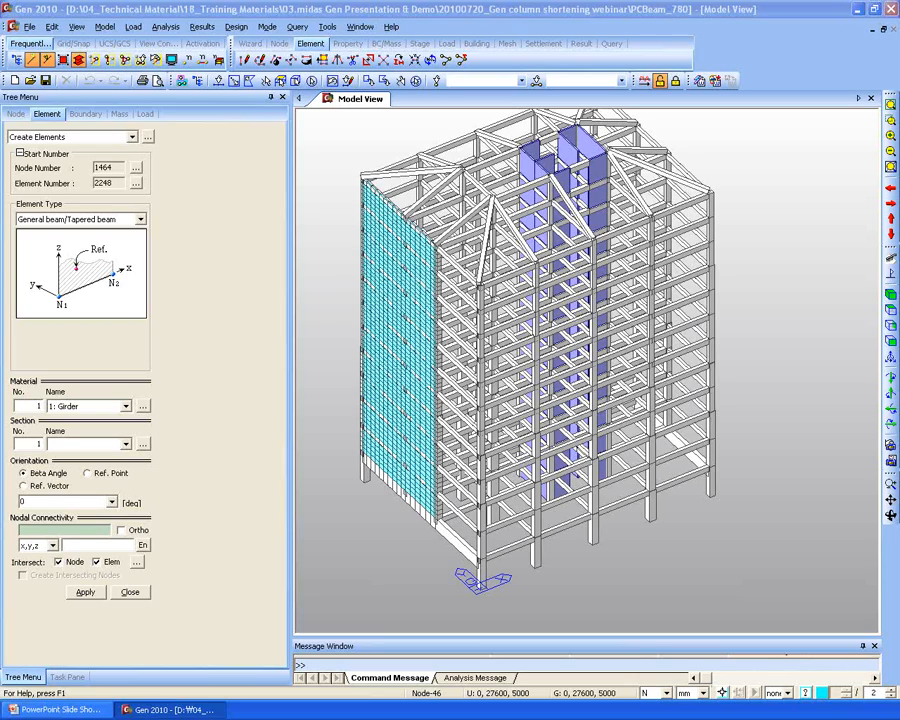
pyautogui.click(60, 709)
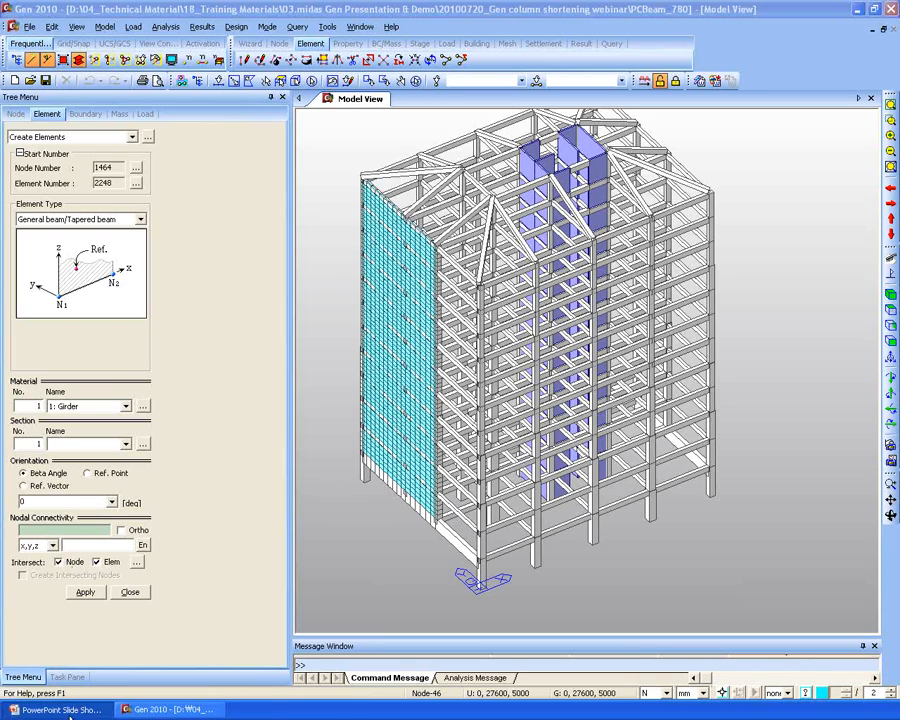